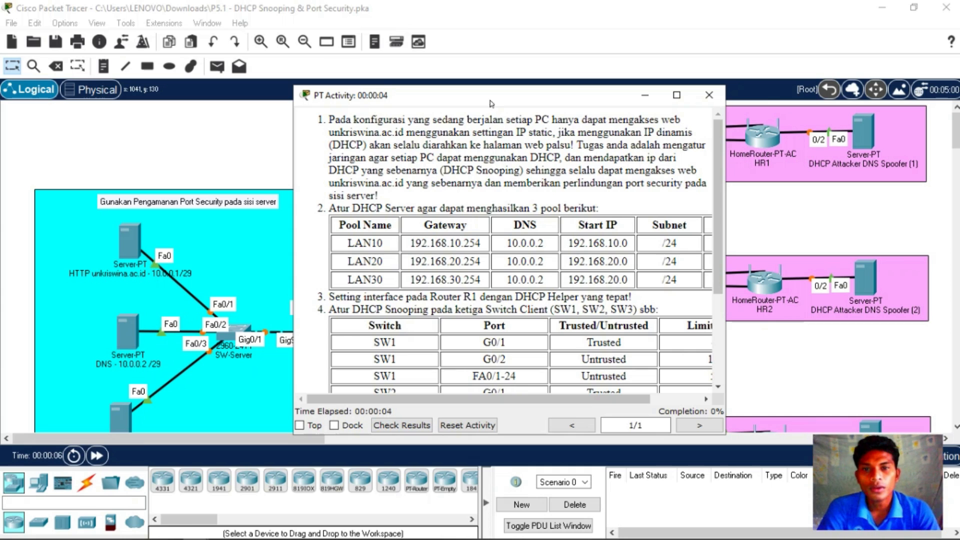
Step: Read through the activity instructions on DHCP pools, DHCP Helper, DHCP snooping and port security
scroll(510, 257, "down", 4)
scroll(510, 265, "up", 4)
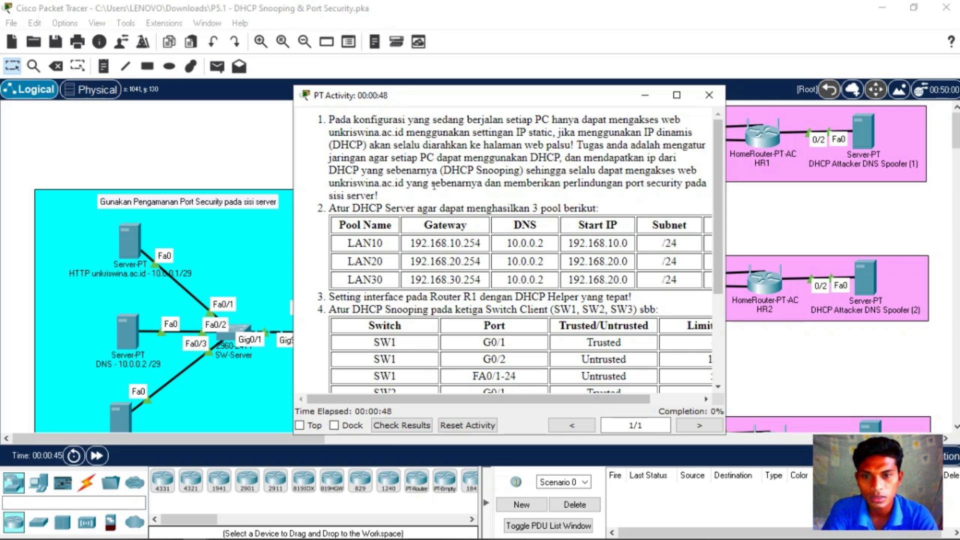
scroll(478, 234, "down", 2)
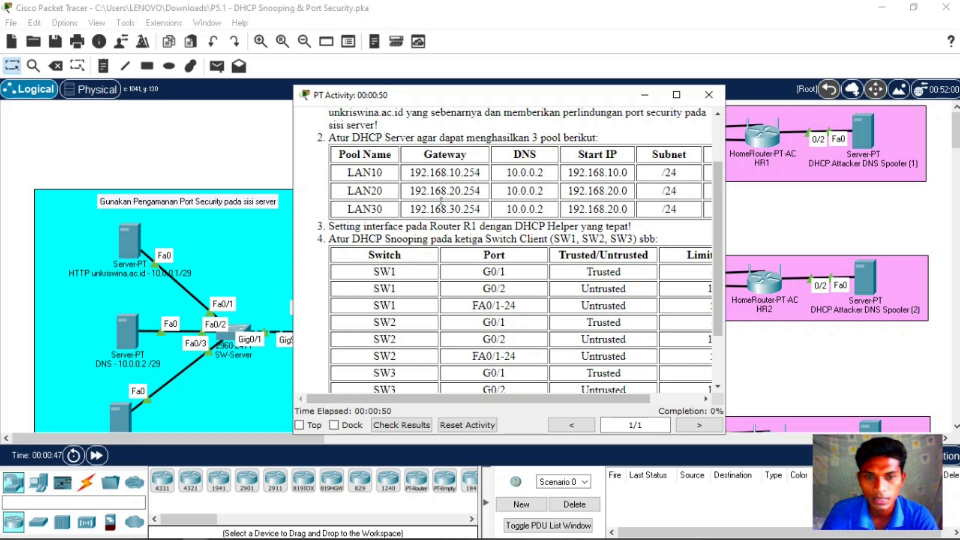
scroll(445, 269, "down", 3)
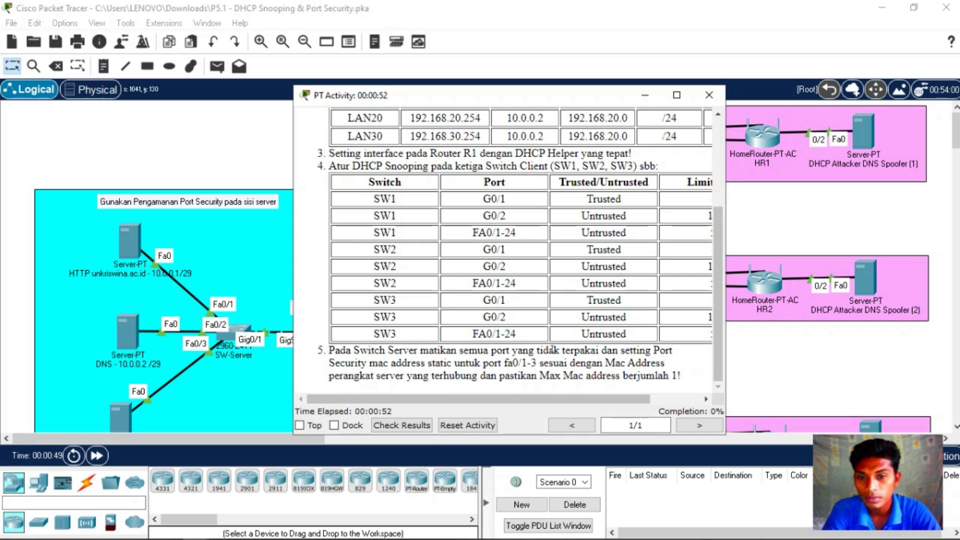
scroll(526, 336, "up", 5)
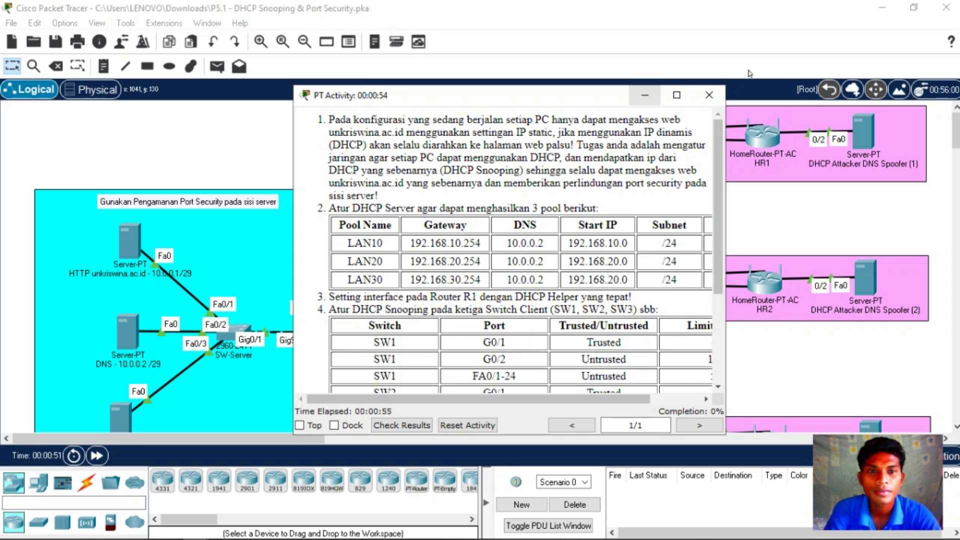
Step: Arrange the instructions window beside a reduced main window and zoom the topology out to show the server, client and attacker areas
left_click_drag(569, 98, 830, 14)
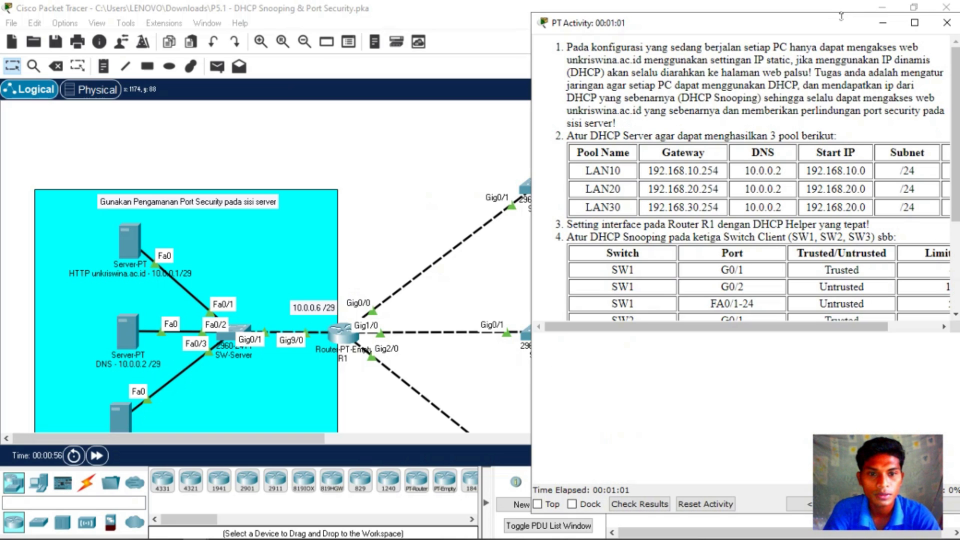
left_click_drag(532, 248, 510, 247)
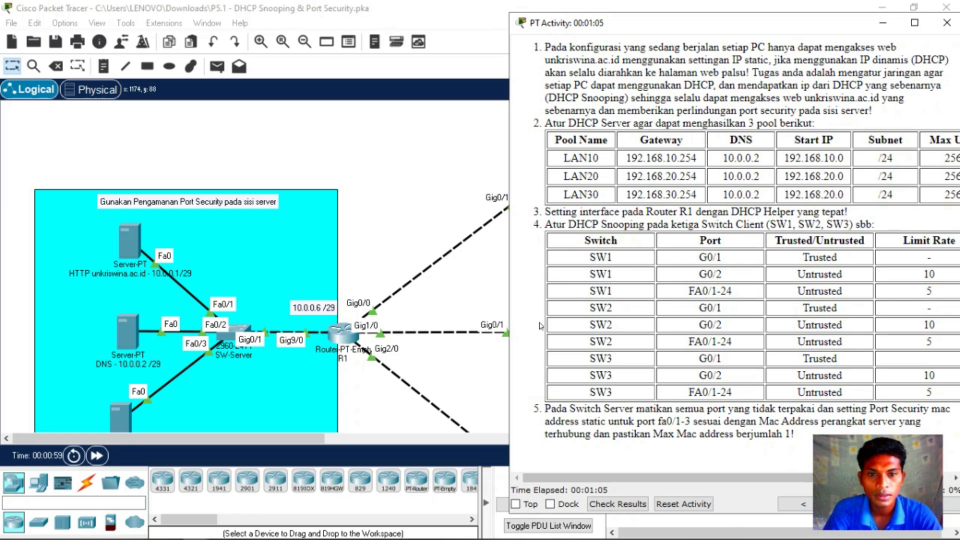
left_click(423, 150)
left_click(913, 8)
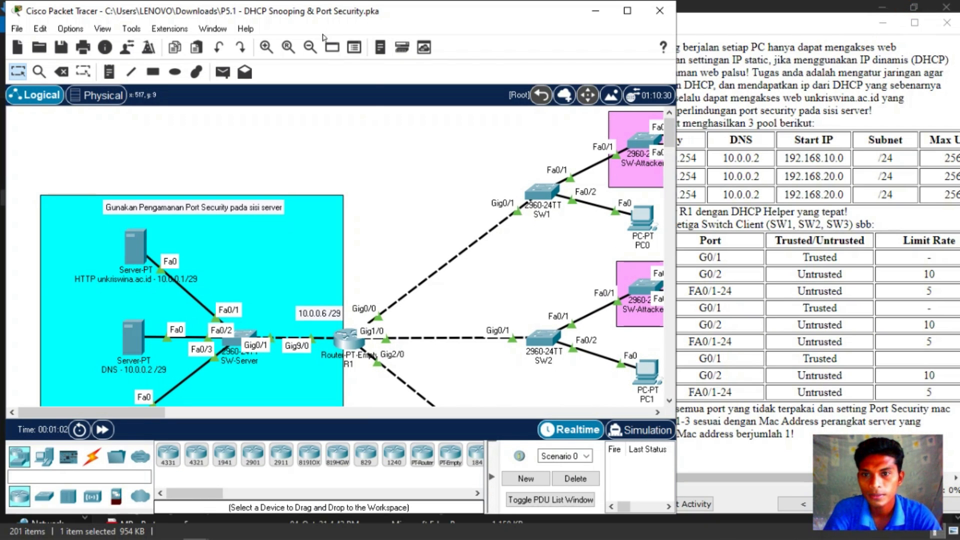
left_click(310, 47)
left_click(310, 47)
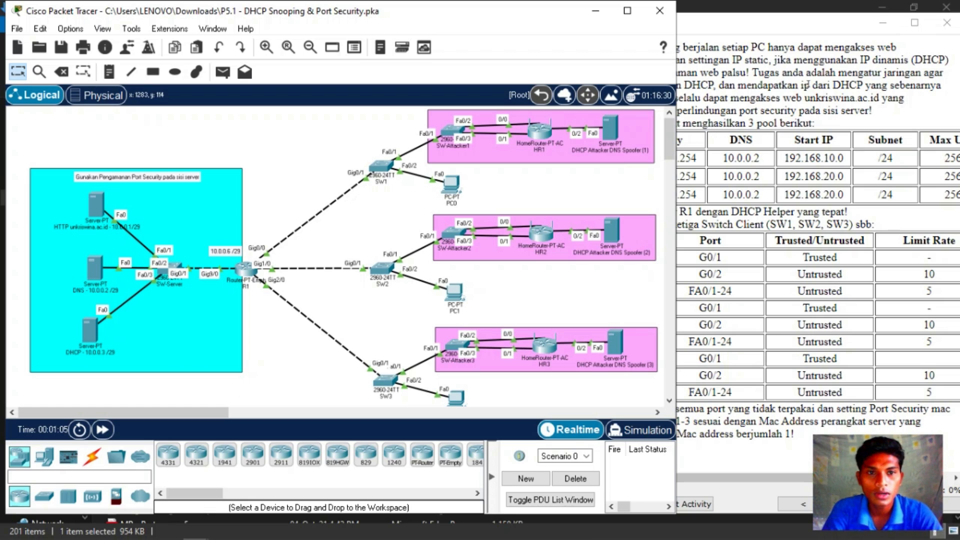
left_click(939, 125)
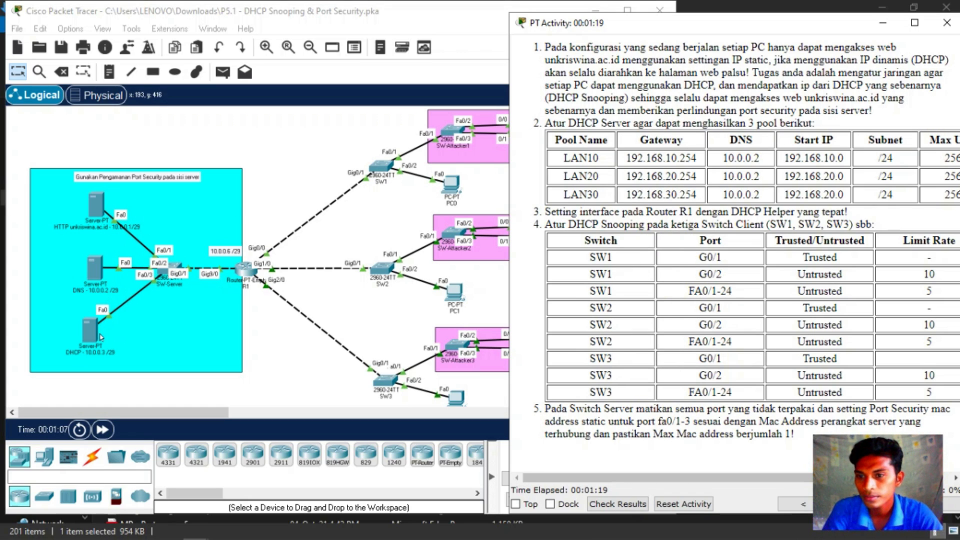
left_click(275, 358)
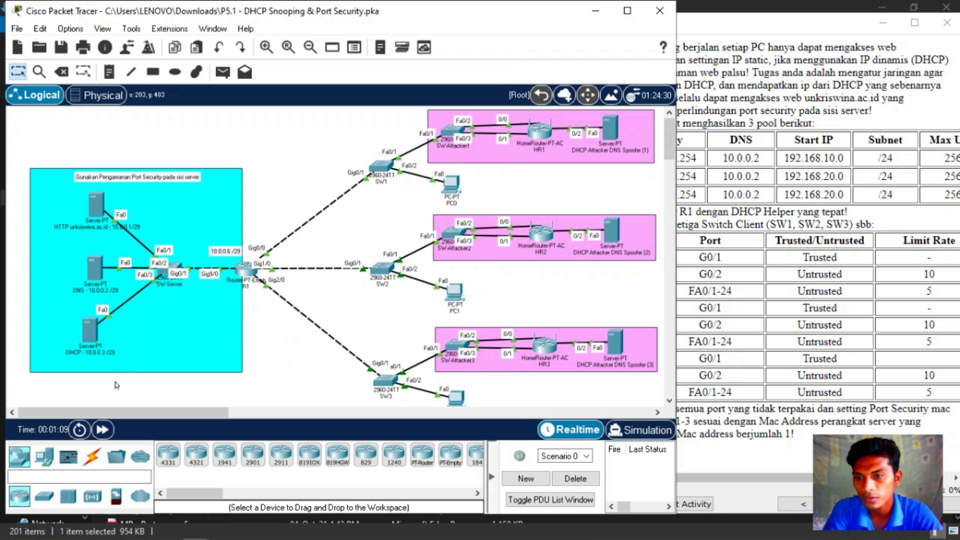
left_click_drag(115, 382, 87, 313)
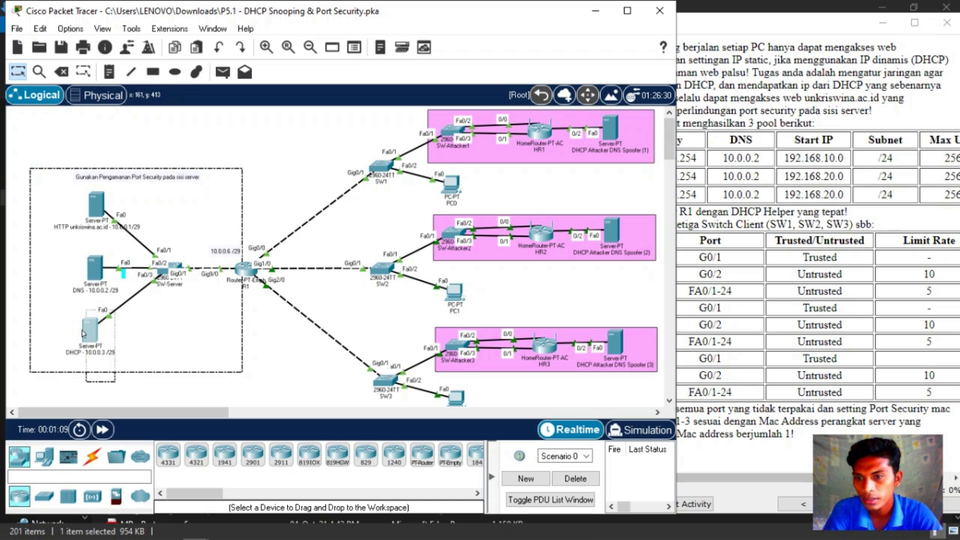
left_click(265, 381)
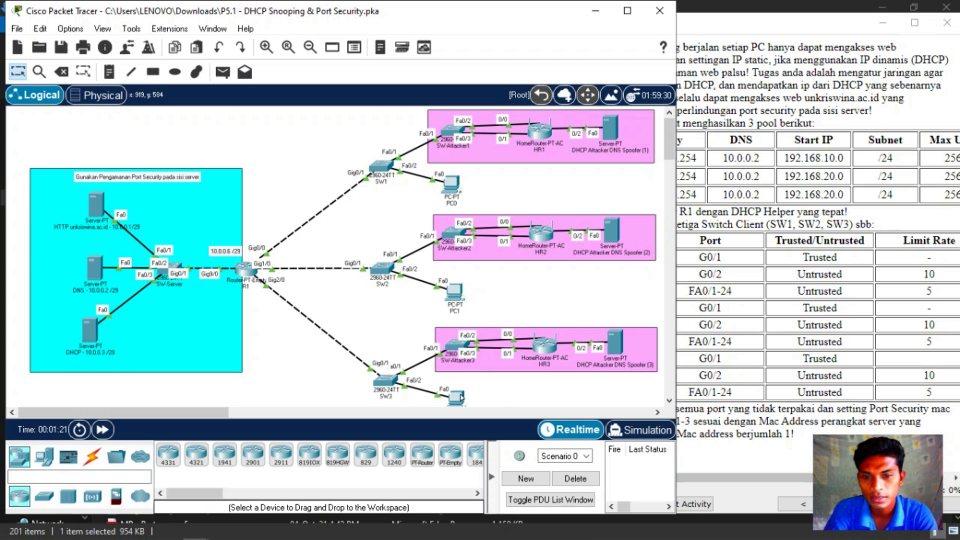
Step: Switch PC2's IPv4 configuration to static and back to DHCP to request an address, and close the PC
left_click(451, 291)
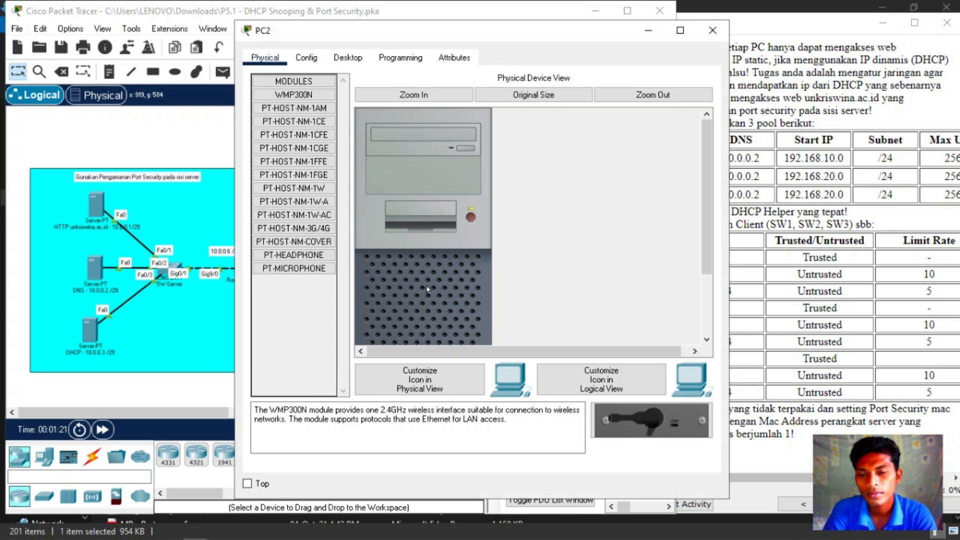
left_click(335, 59)
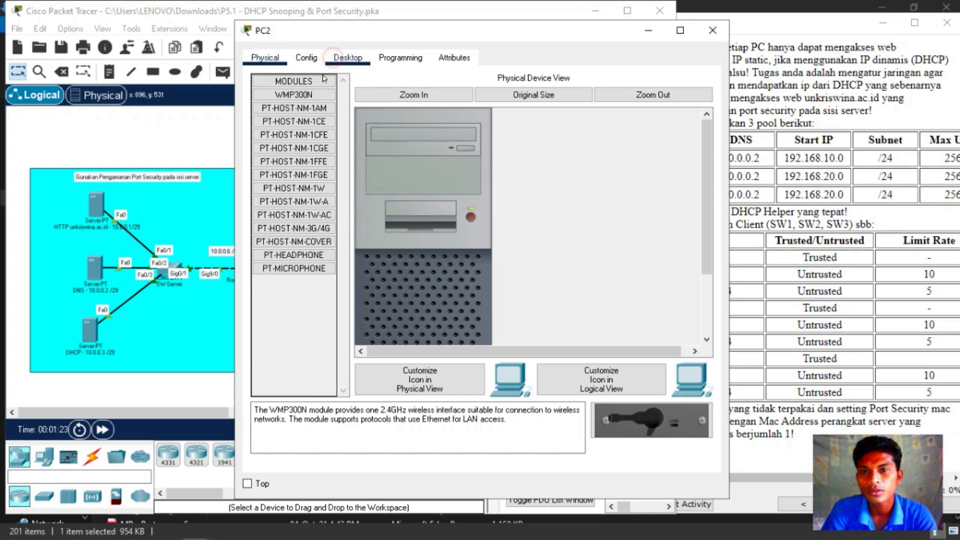
left_click(295, 115)
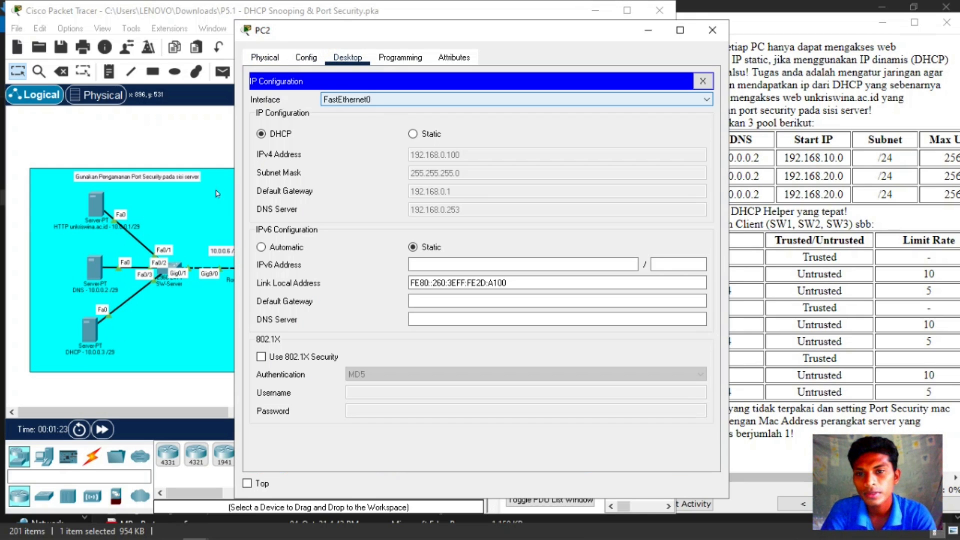
left_click(413, 134)
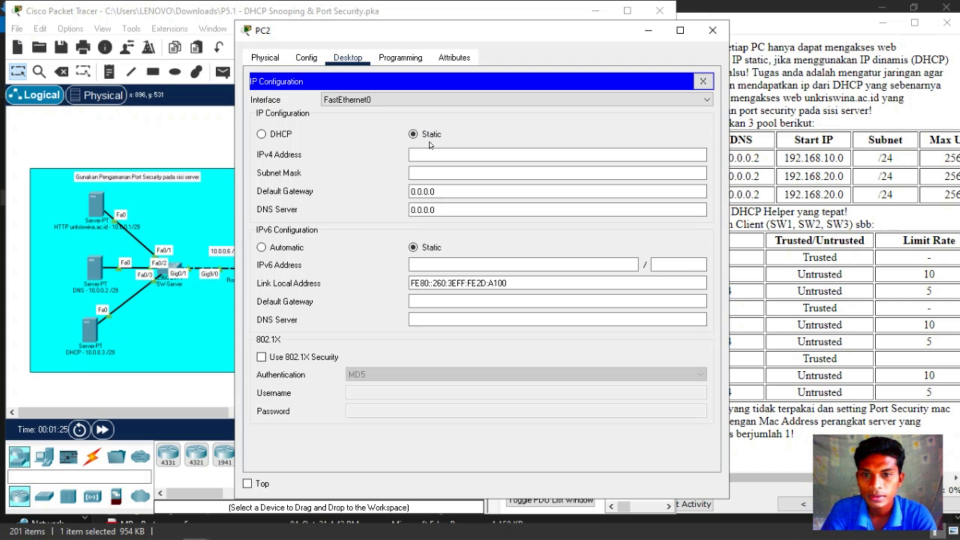
left_click(286, 135)
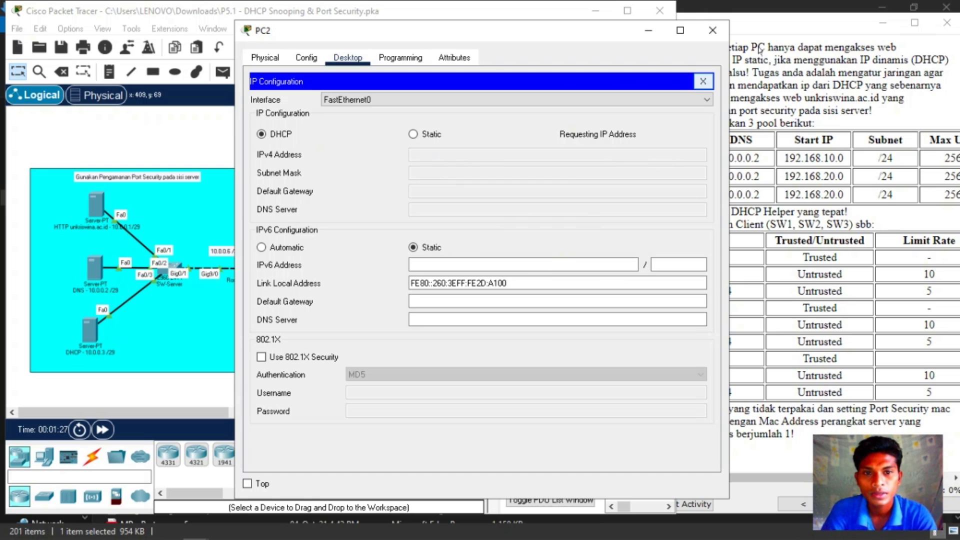
left_click(712, 30)
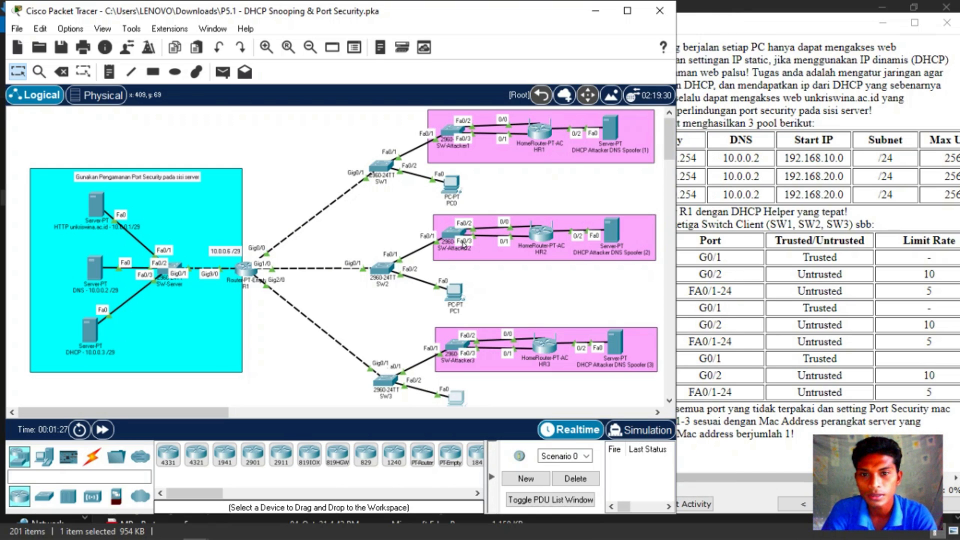
Step: Set PC0's FastEthernet0 IPv4 configuration to DHCP and close its IP configuration
left_click(453, 183)
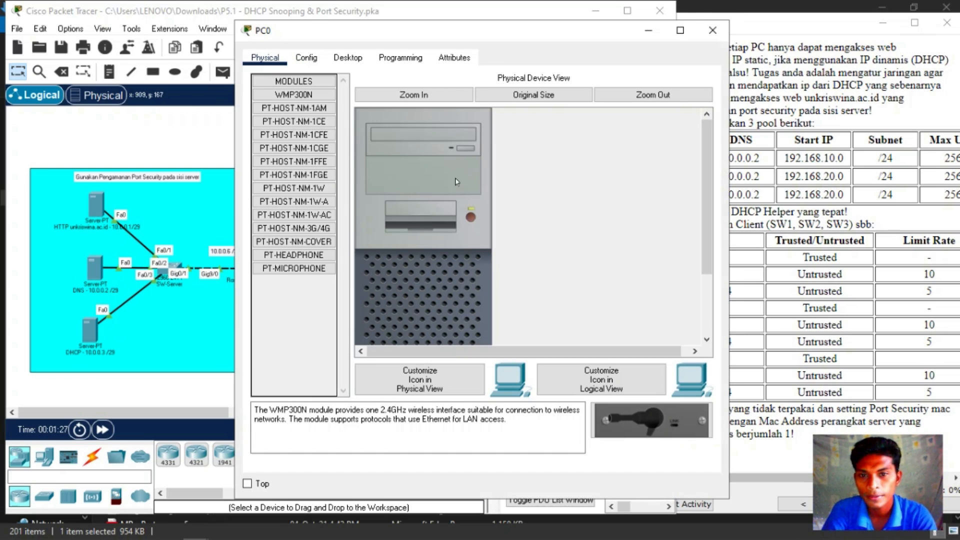
left_click(346, 58)
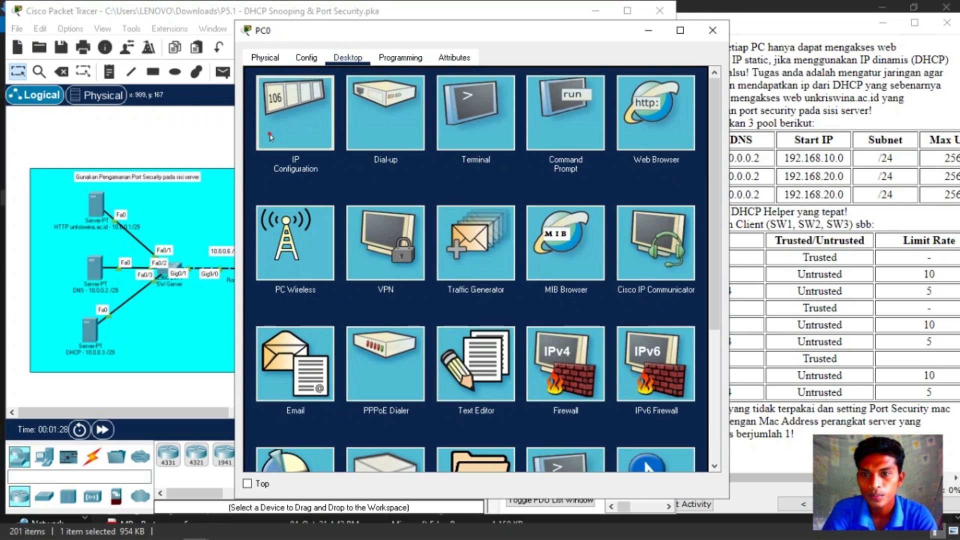
left_click(310, 111)
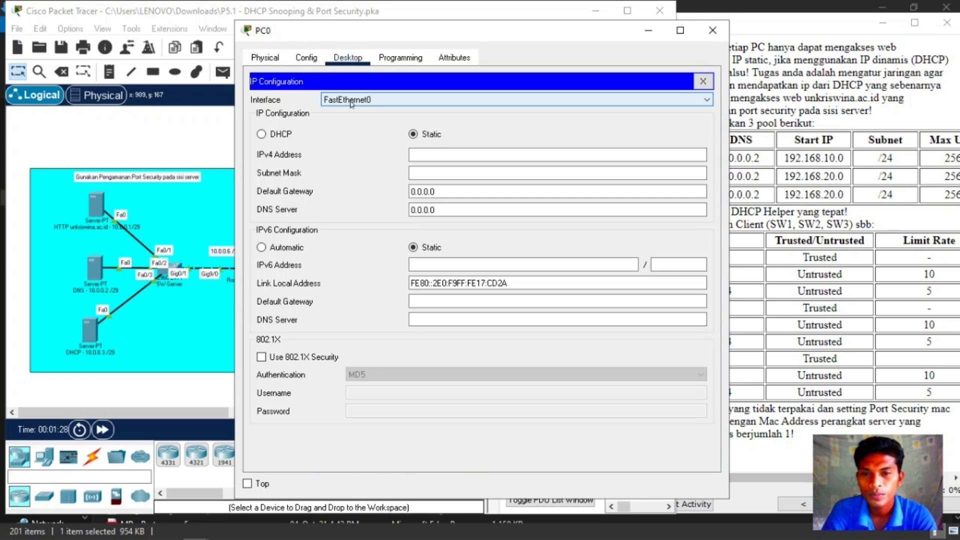
left_click(278, 134)
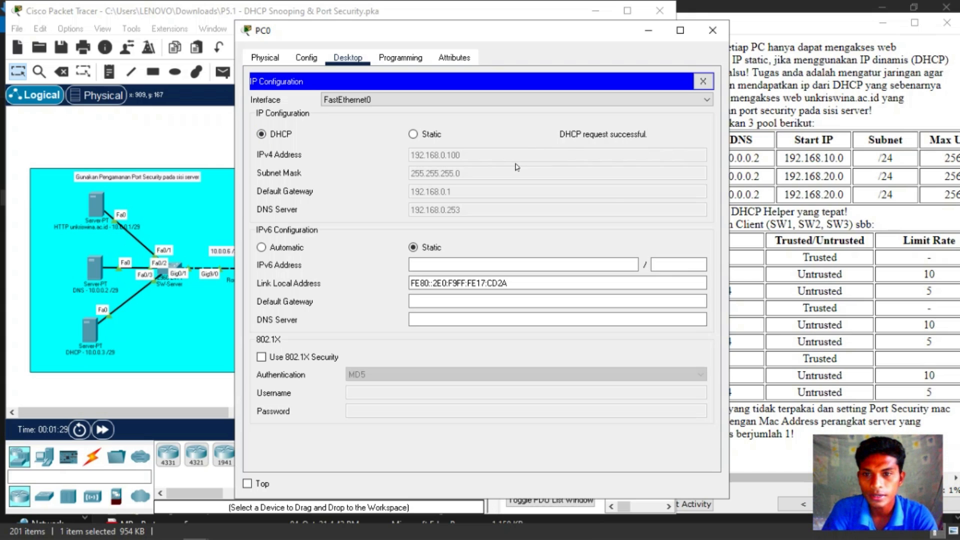
left_click(704, 82)
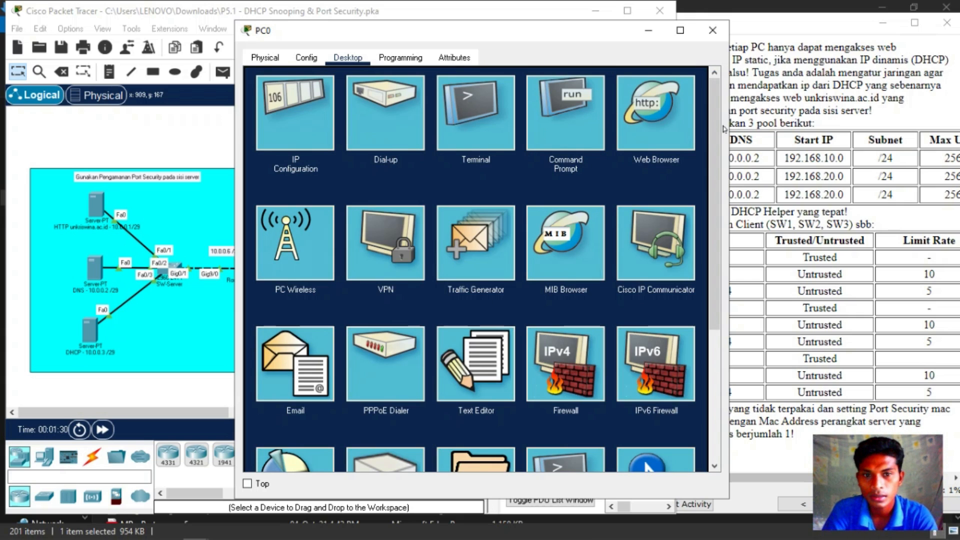
Step: Load unkriswina.ac.id in PC0's web browser to test which site is reached
left_click(677, 128)
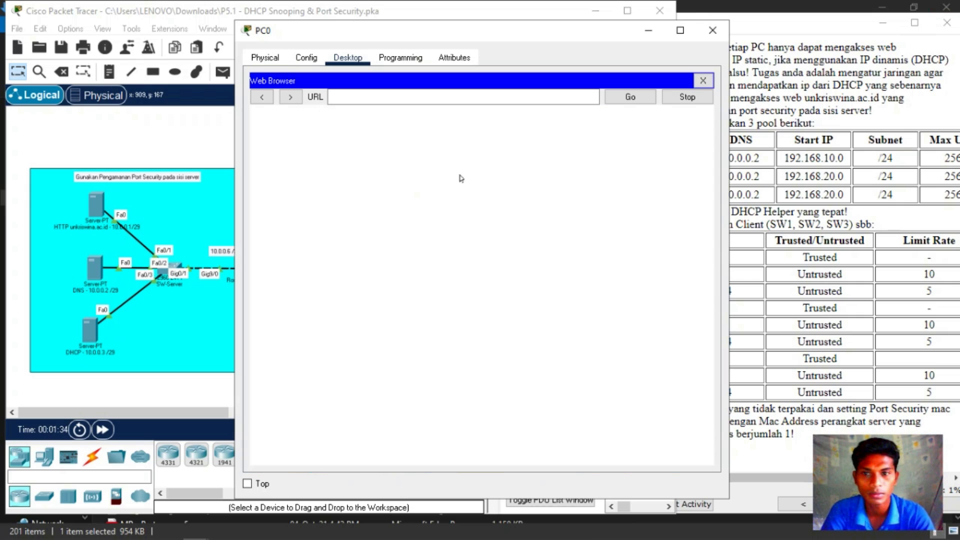
left_click(426, 96)
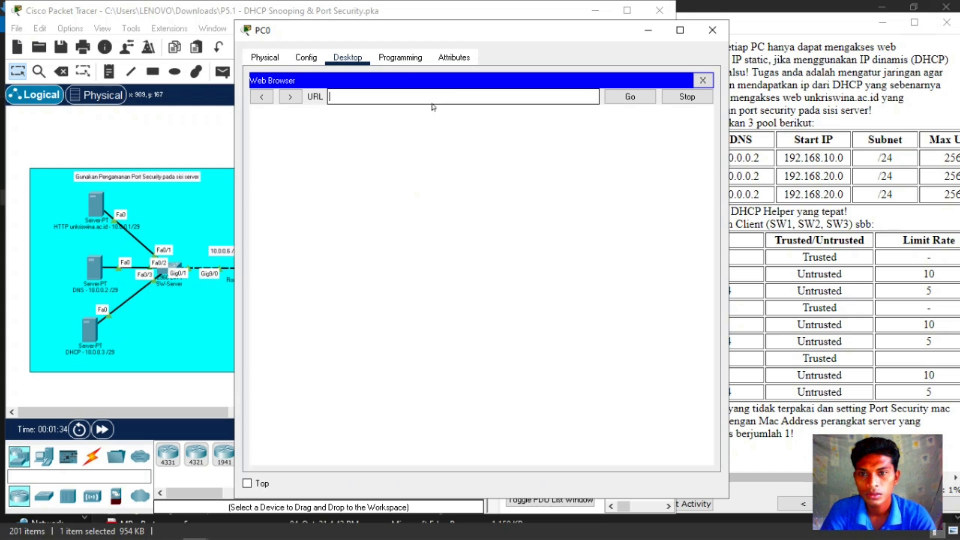
type("unkriswina.")
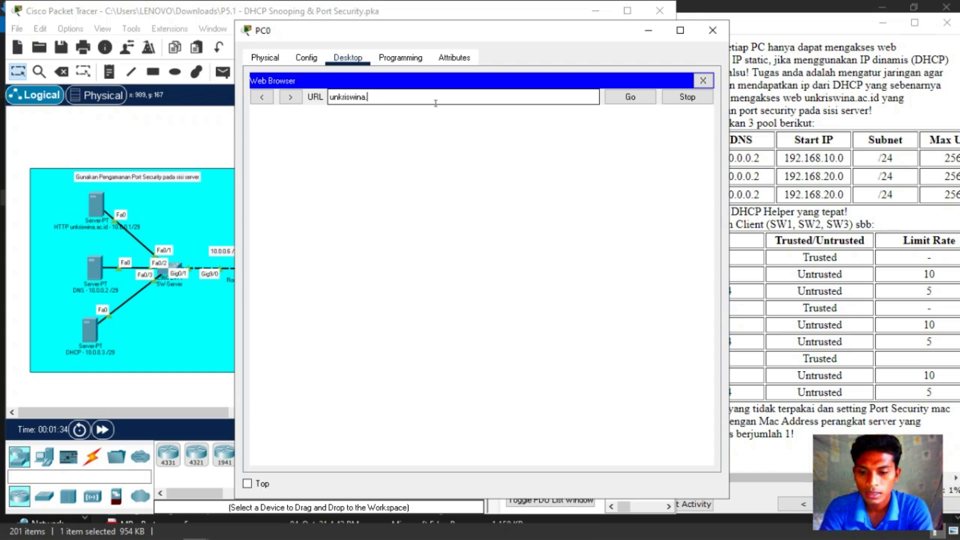
type("ac.i")
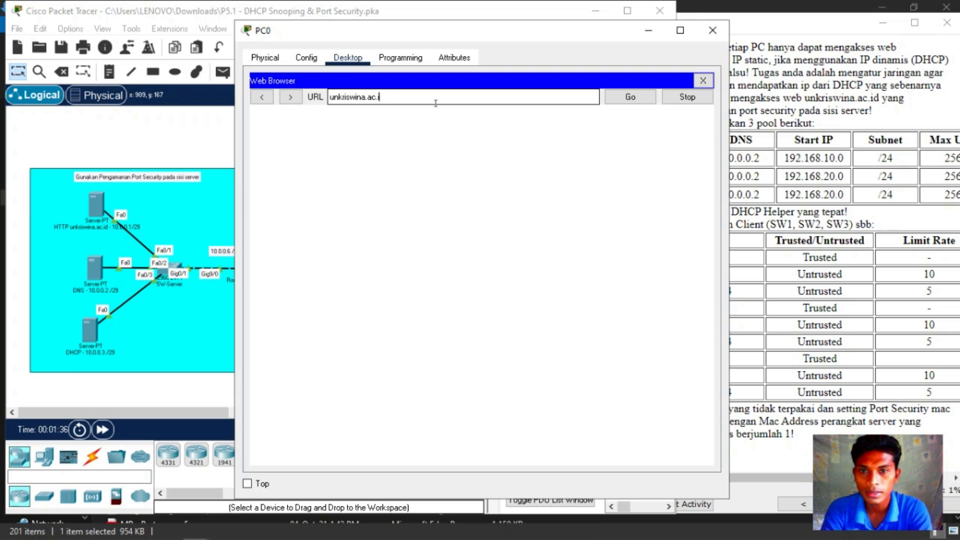
type("d")
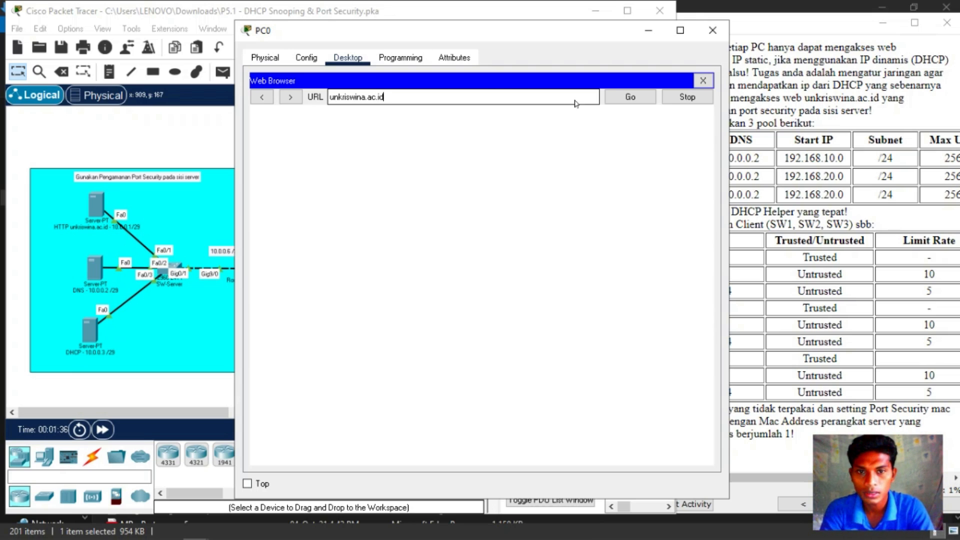
left_click(623, 99)
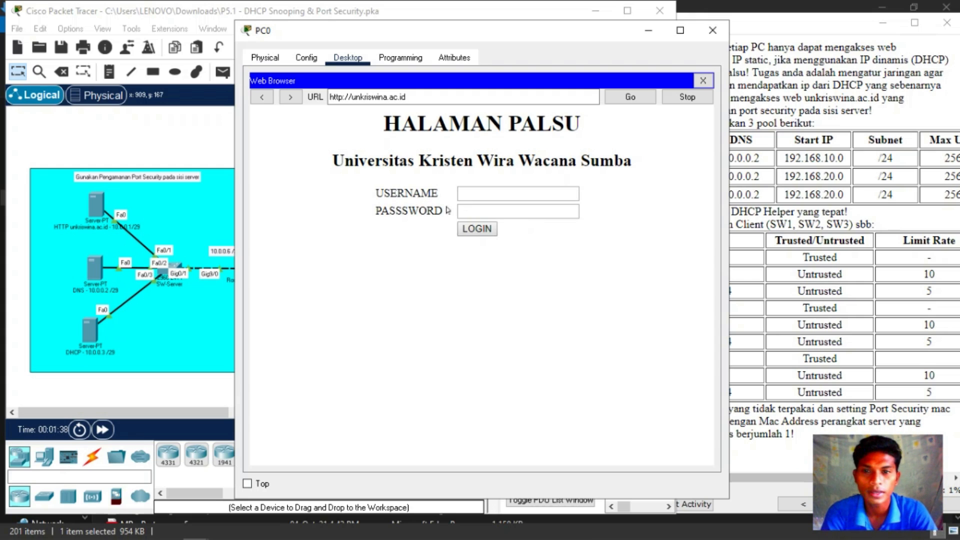
left_click_drag(435, 34, 318, 28)
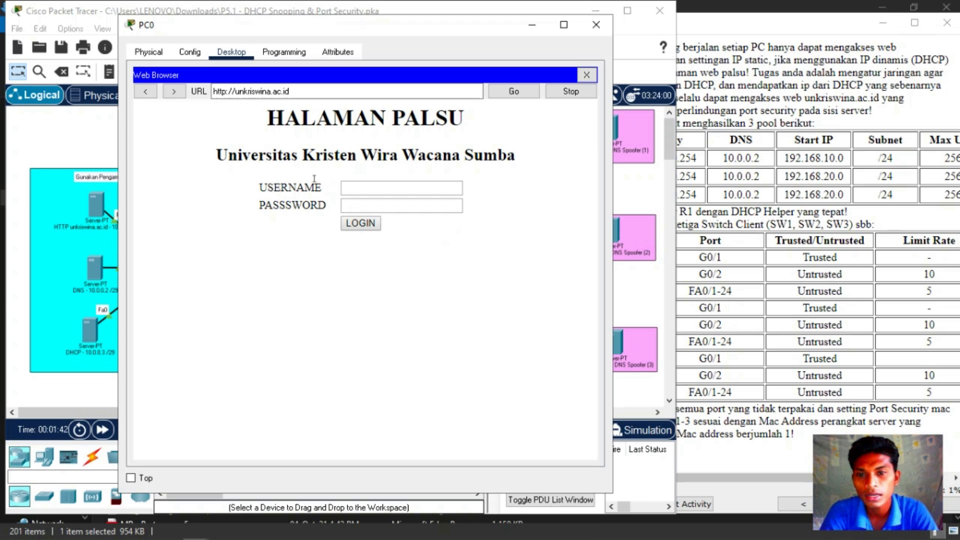
left_click_drag(244, 111, 265, 125)
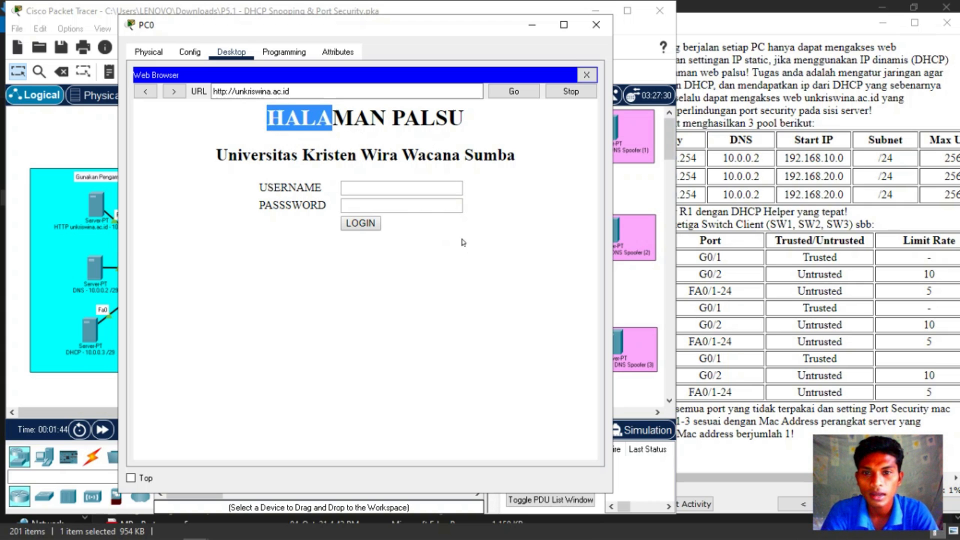
left_click(461, 239)
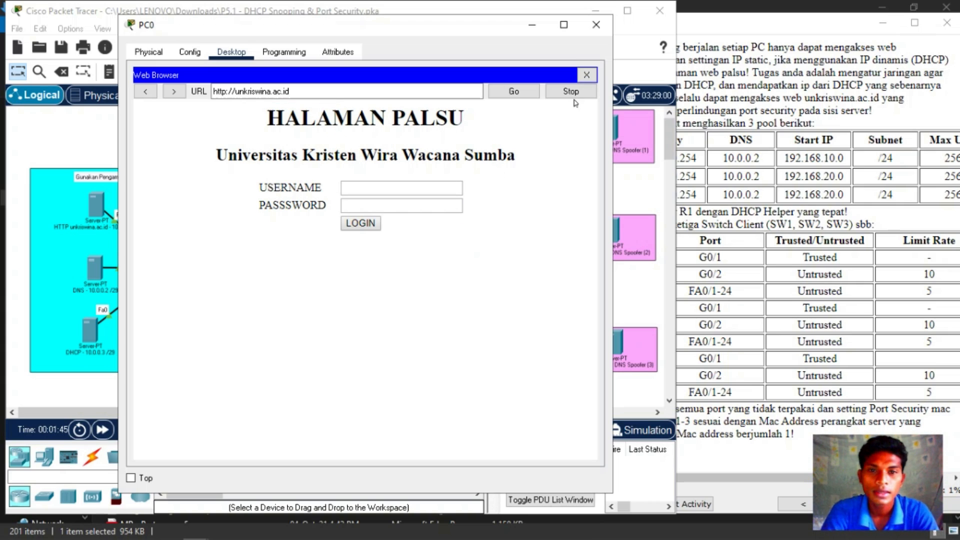
left_click(477, 124)
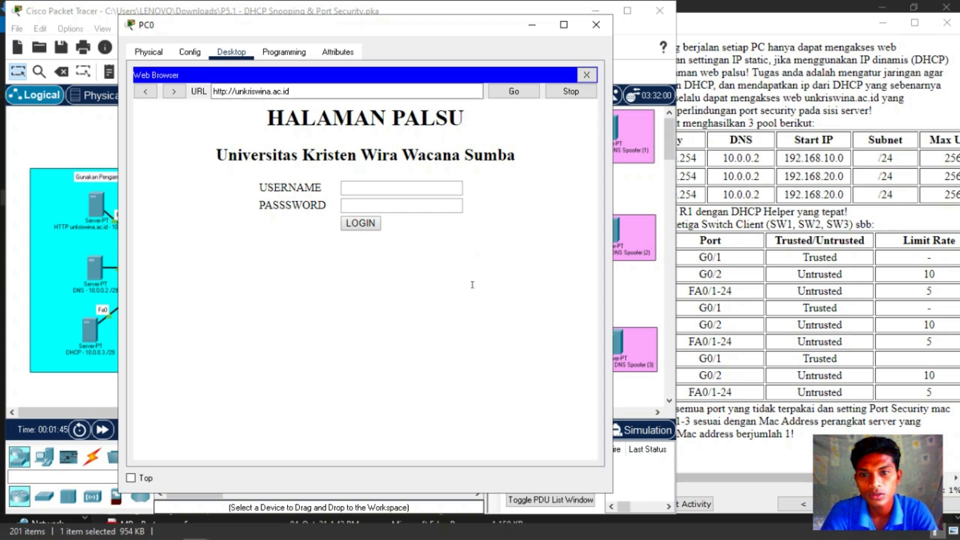
left_click_drag(466, 123, 435, 123)
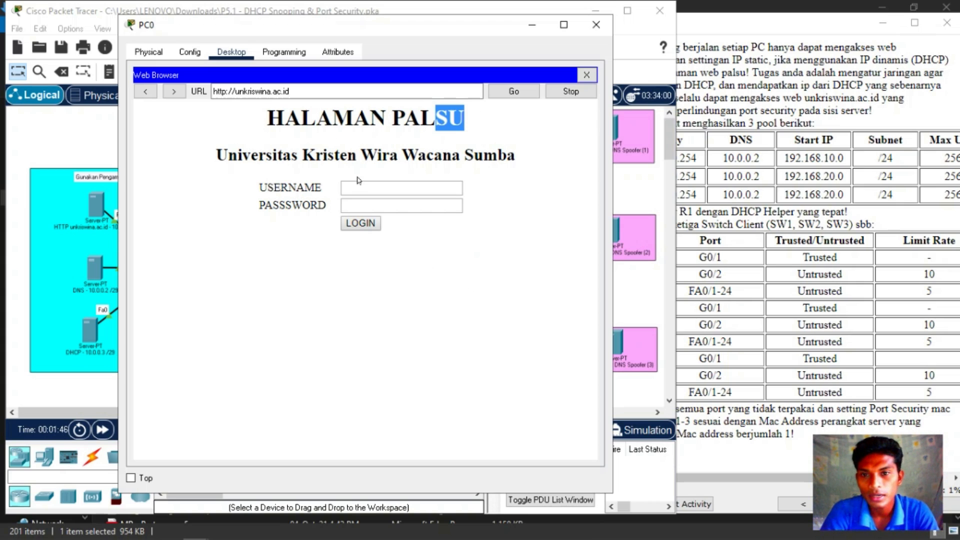
left_click(565, 120)
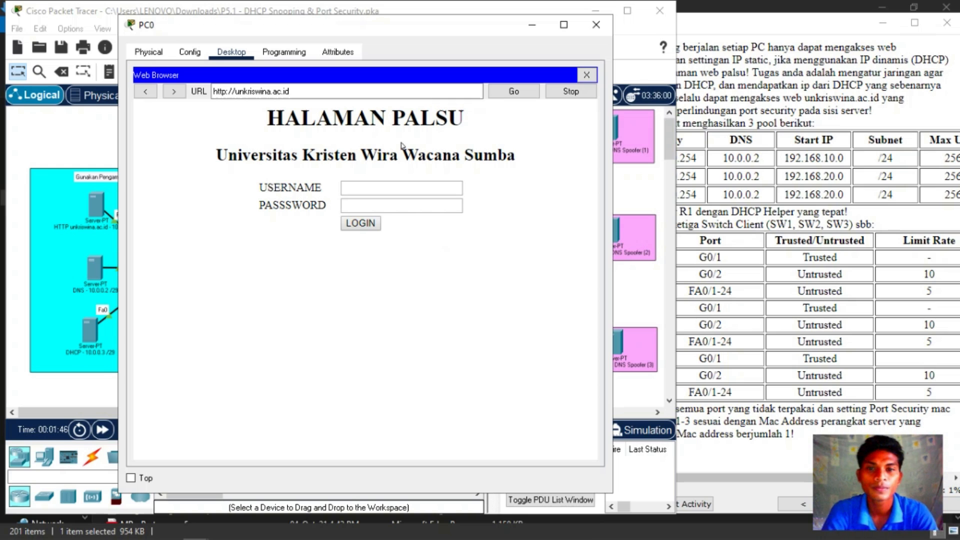
Step: Close PC0's web browser and its device window, and bring the activity instructions to the front
left_click(586, 75)
key("Escape")
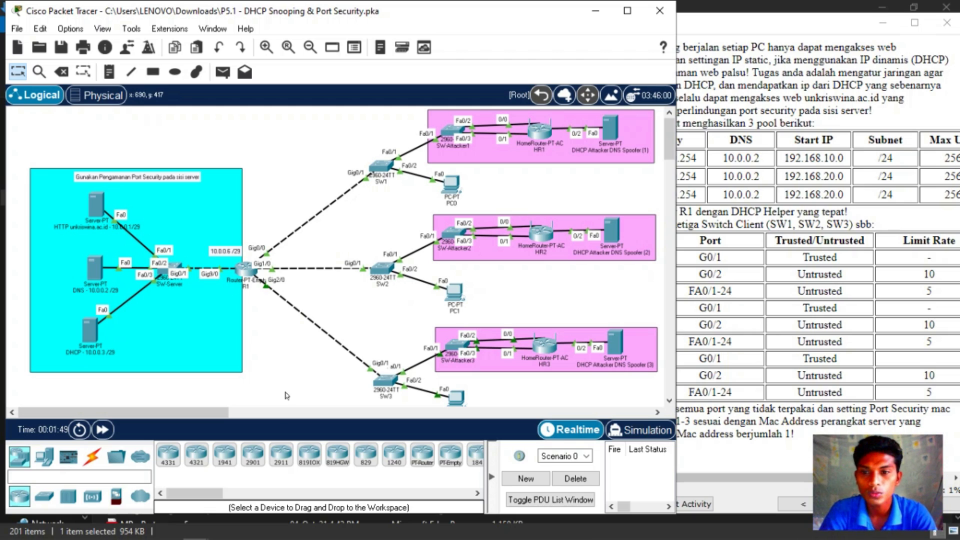
left_click(931, 106)
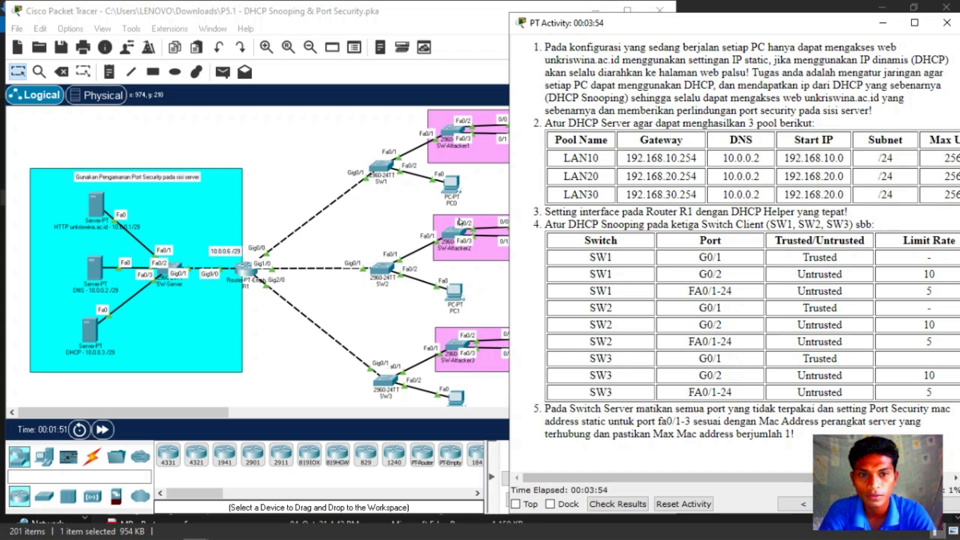
Step: Open the DHCP server at 10.0.0.3, view its IP configuration, and turn on its DHCP service for FastEthernet0
left_click(96, 336)
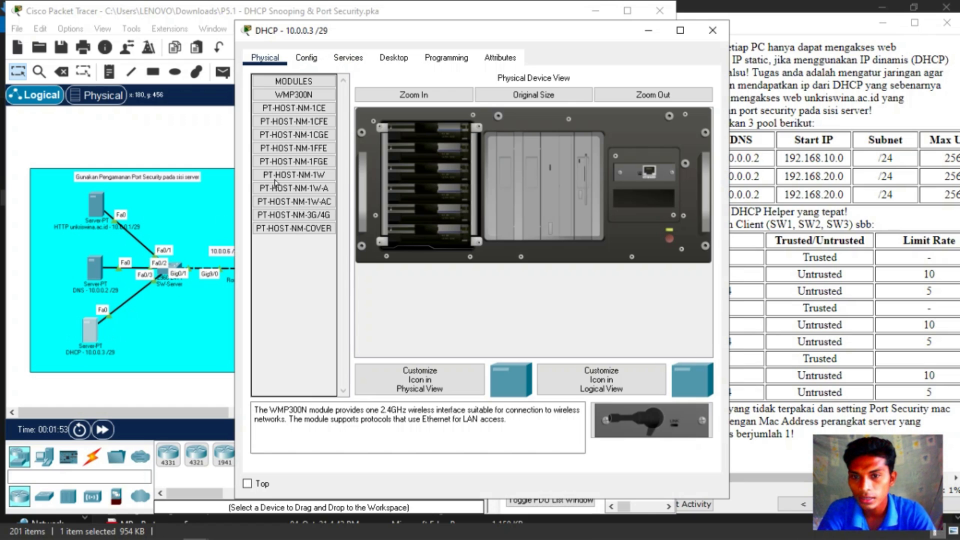
left_click(392, 60)
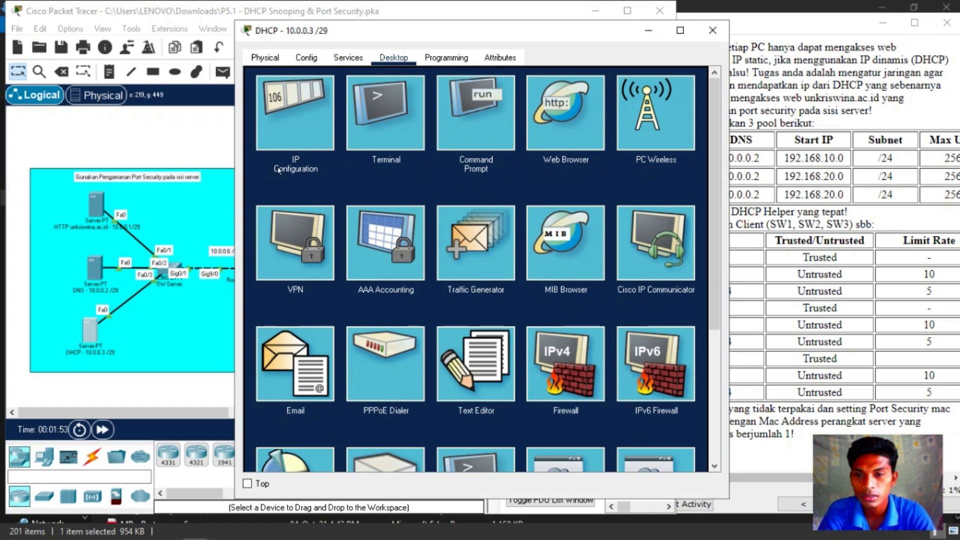
left_click(290, 131)
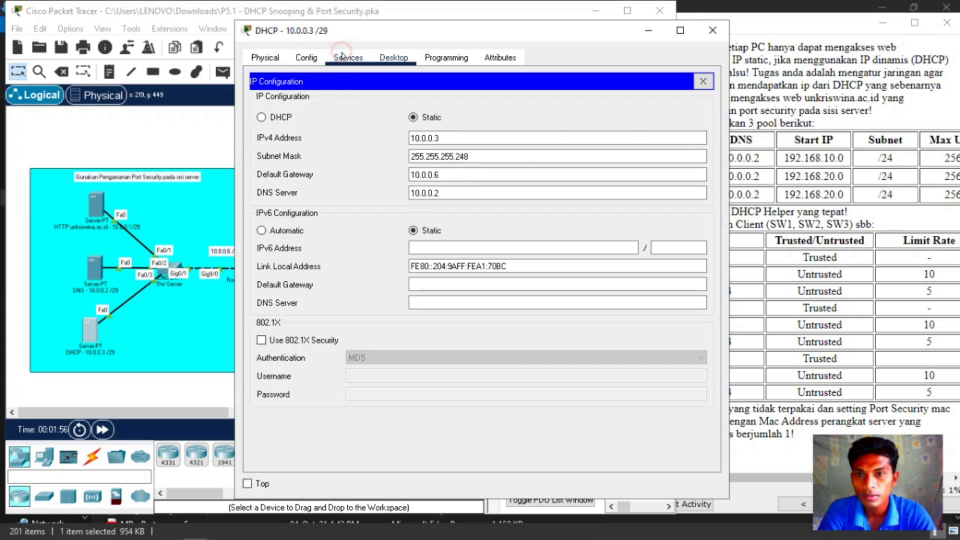
left_click(345, 59)
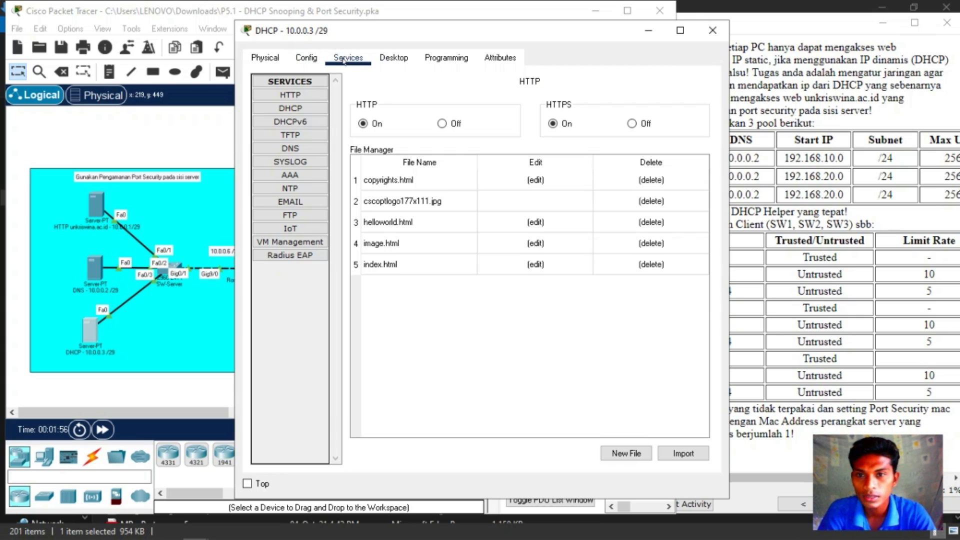
left_click(302, 107)
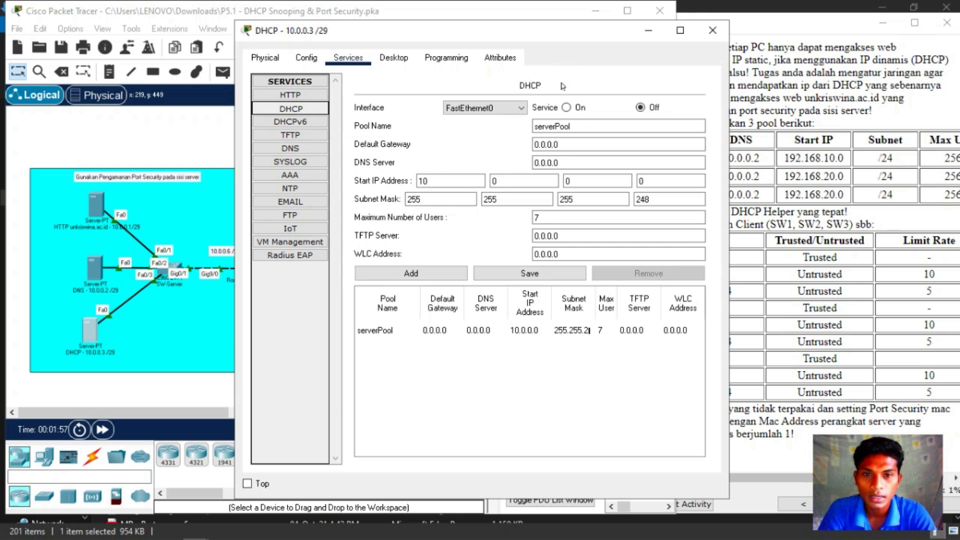
left_click(566, 108)
Step: Arrange the DHCP server's window beside the activity instructions so the pool table and the DHCP settings are both readable
left_click_drag(525, 35, 384, 49)
double_click(445, 138)
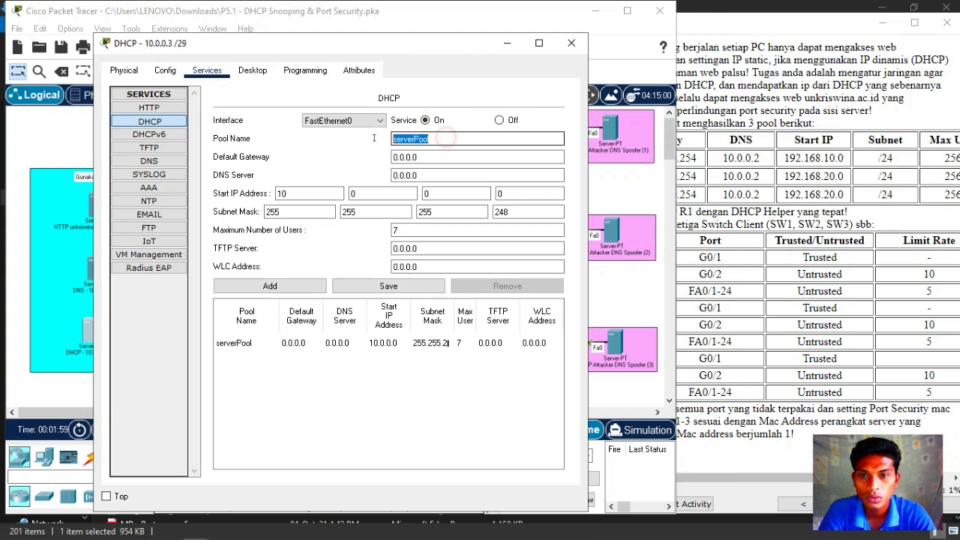
left_click(911, 119)
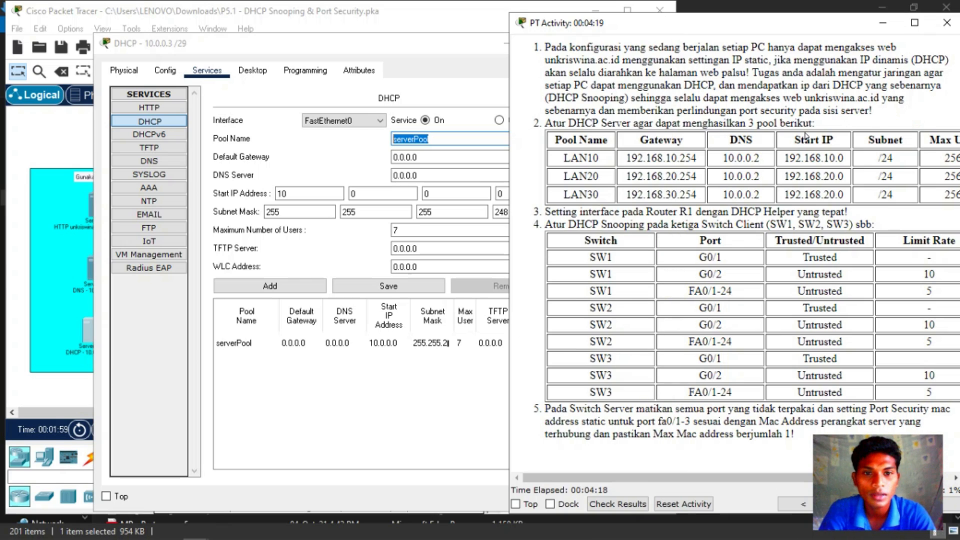
left_click_drag(344, 47, 424, 76)
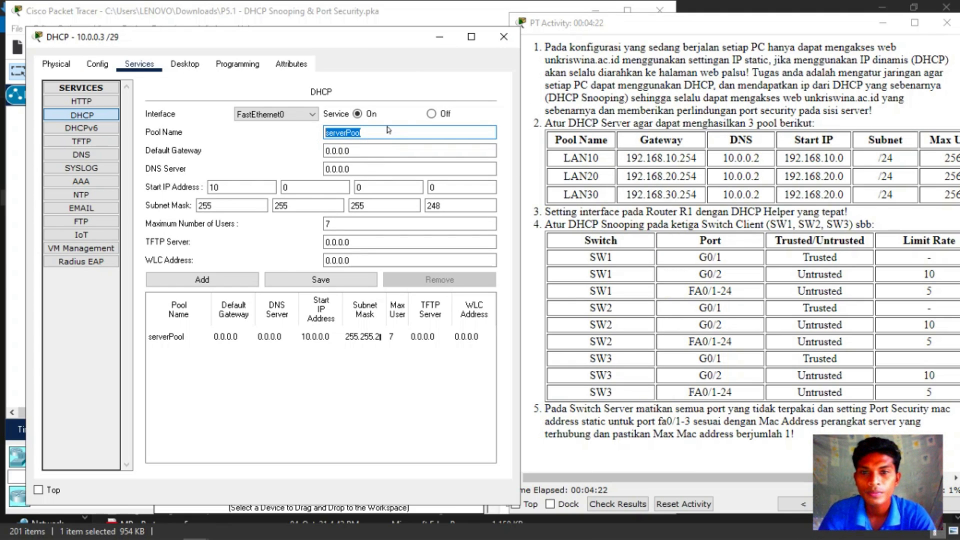
Step: Enter LAN10 as the DHCP pool name and 192.168.10.254 as its default gateway
type("LA")
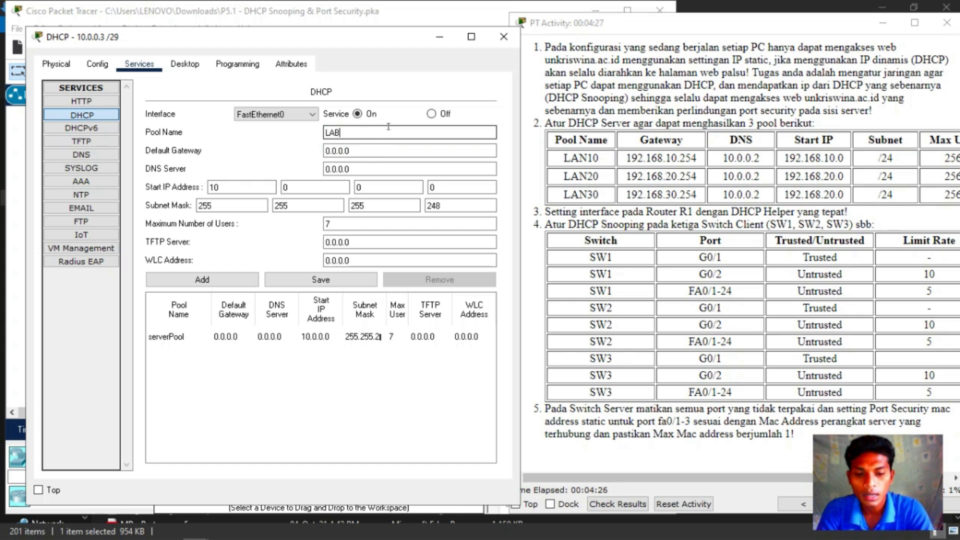
type("N10")
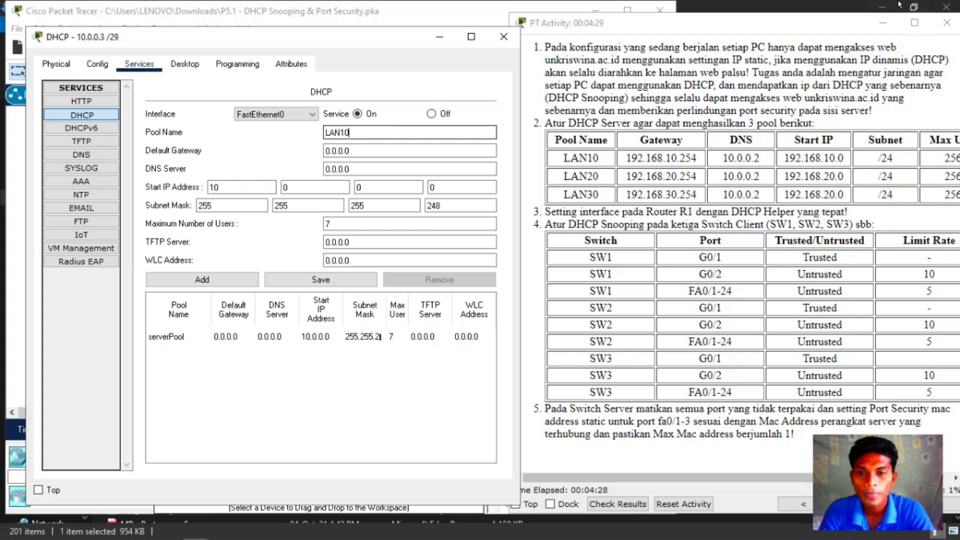
left_click(353, 151)
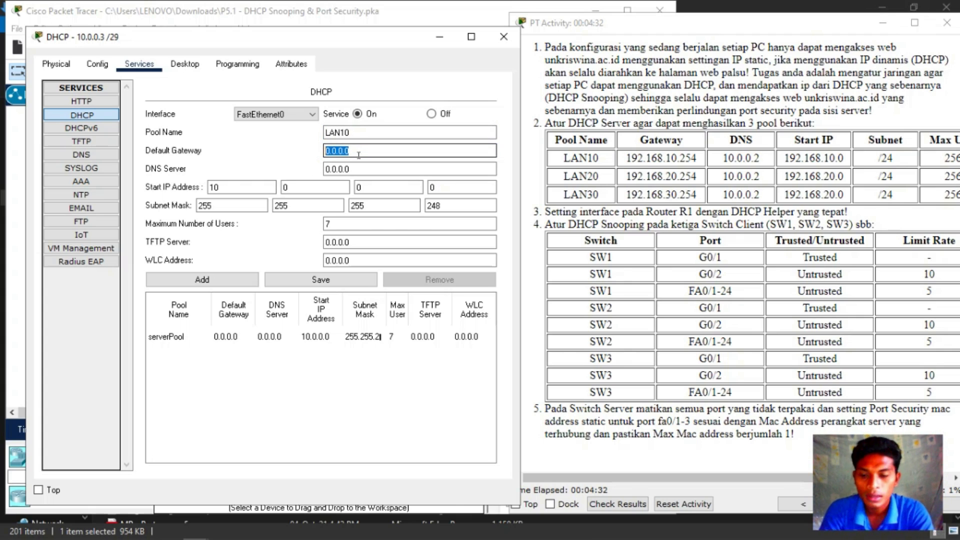
type("1")
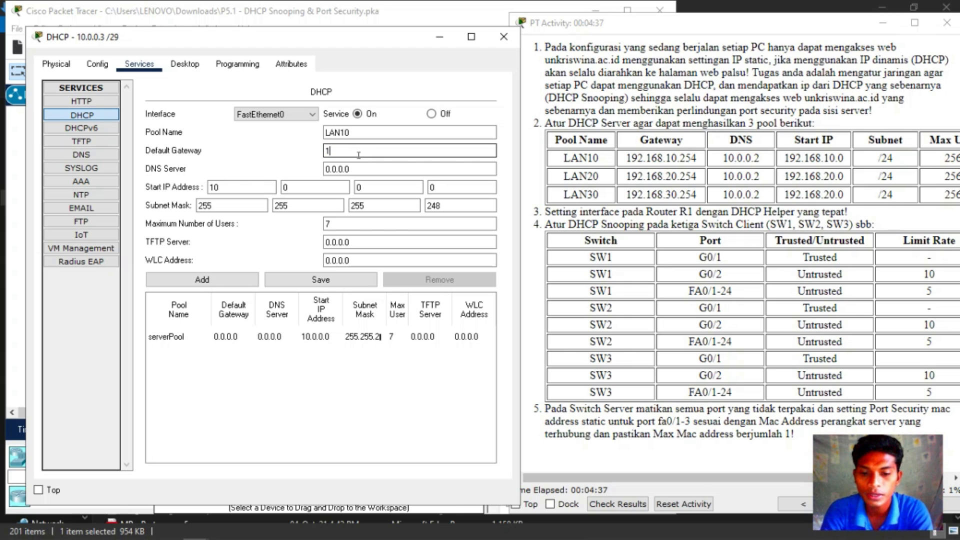
type("92.168")
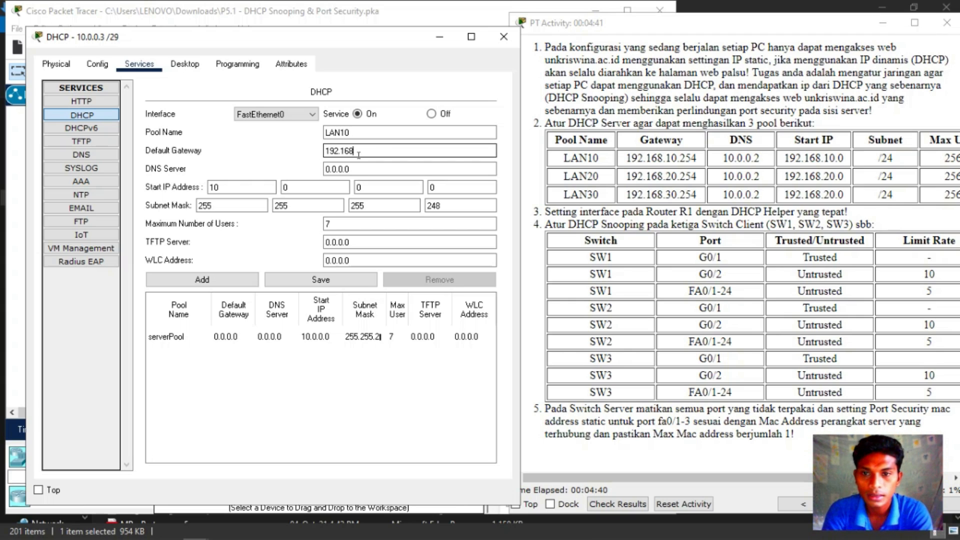
type(".10")
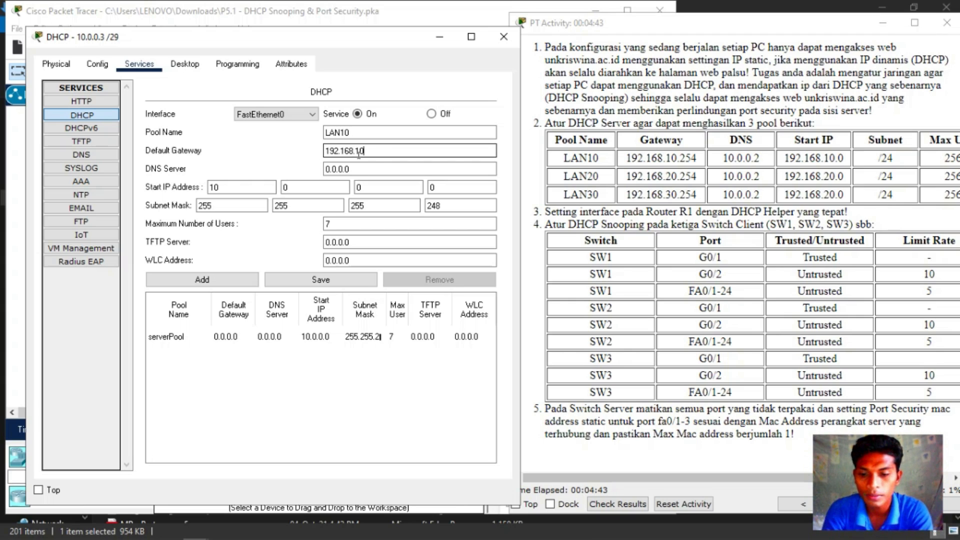
type(".154")
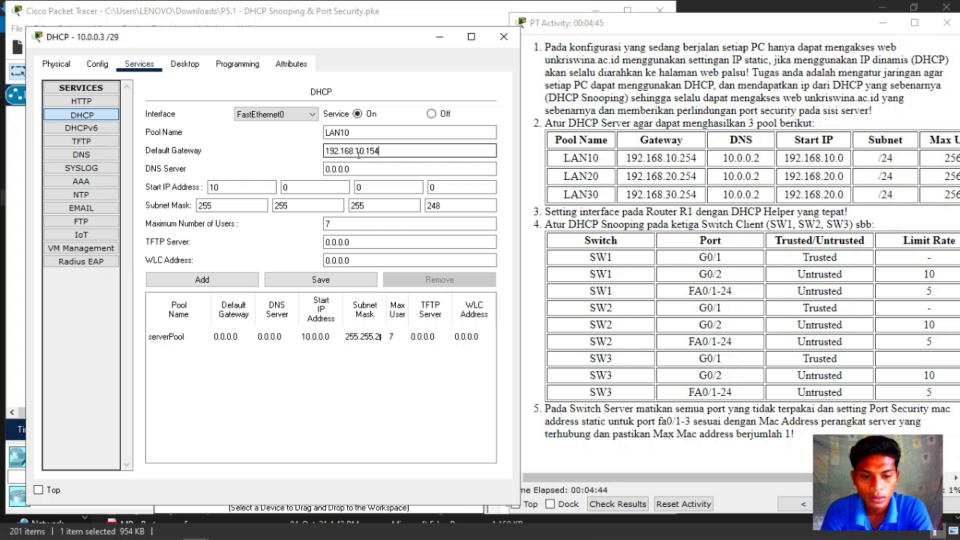
key("BackSpace")
key("BackSpace")
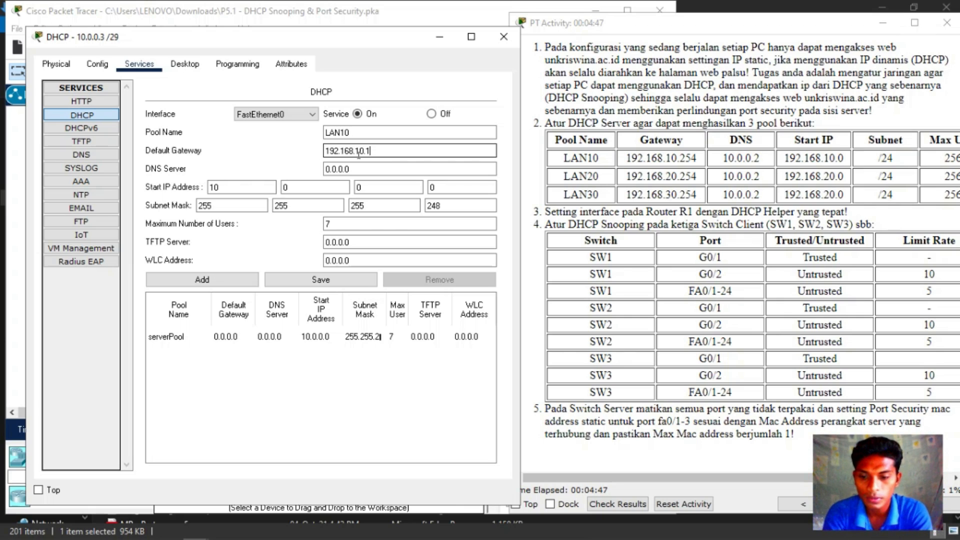
type("54")
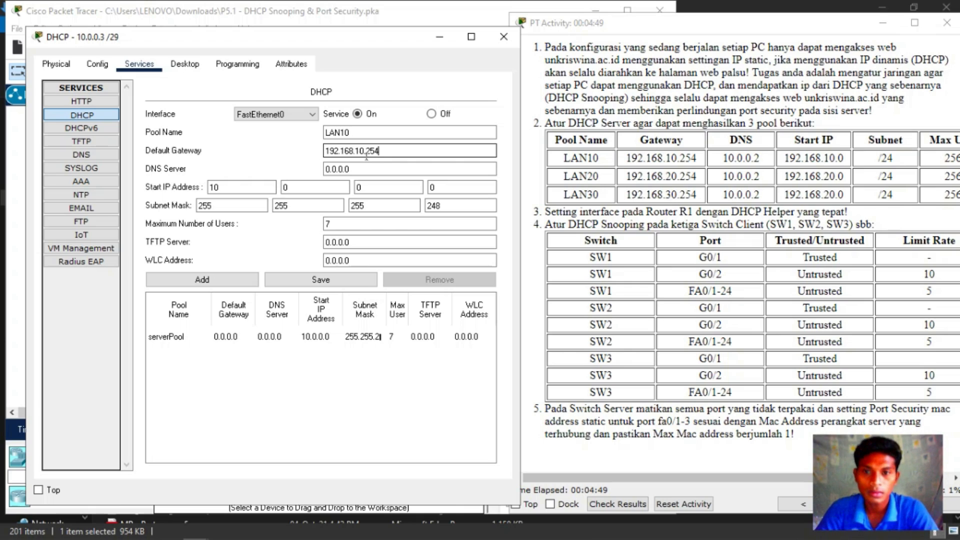
Step: Set the LAN10 pool's DNS server to 10.0.0.2 and its start IP address to 192.168.10.0
key("Tab")
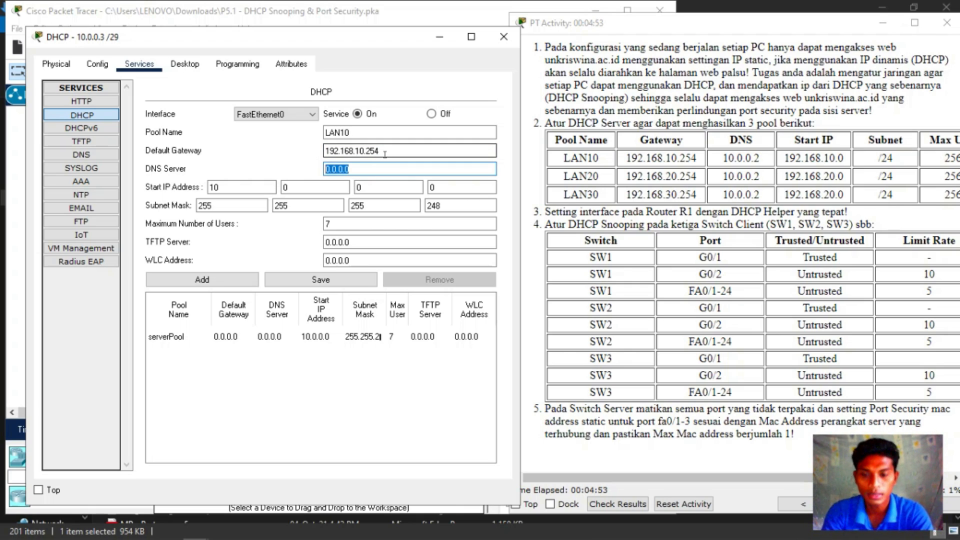
type("10.0")
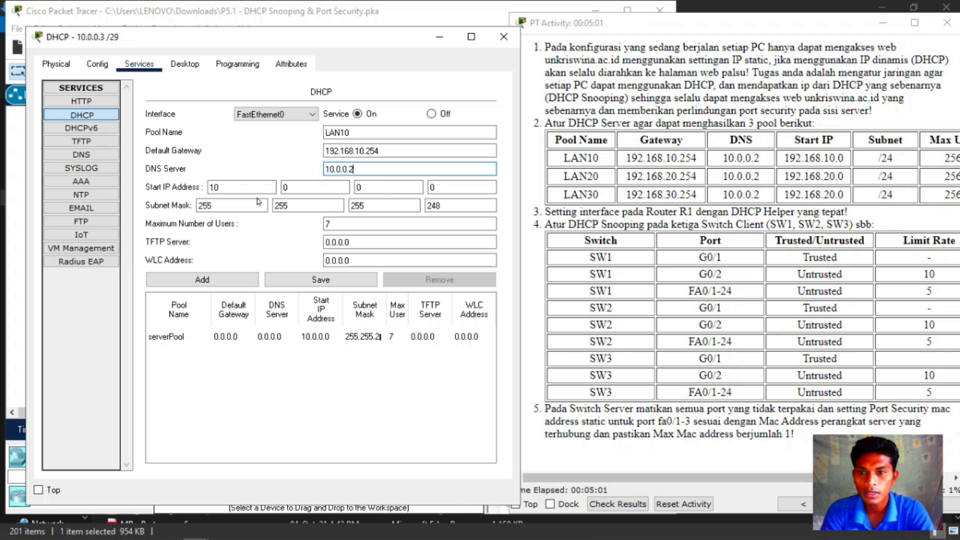
left_click(230, 188)
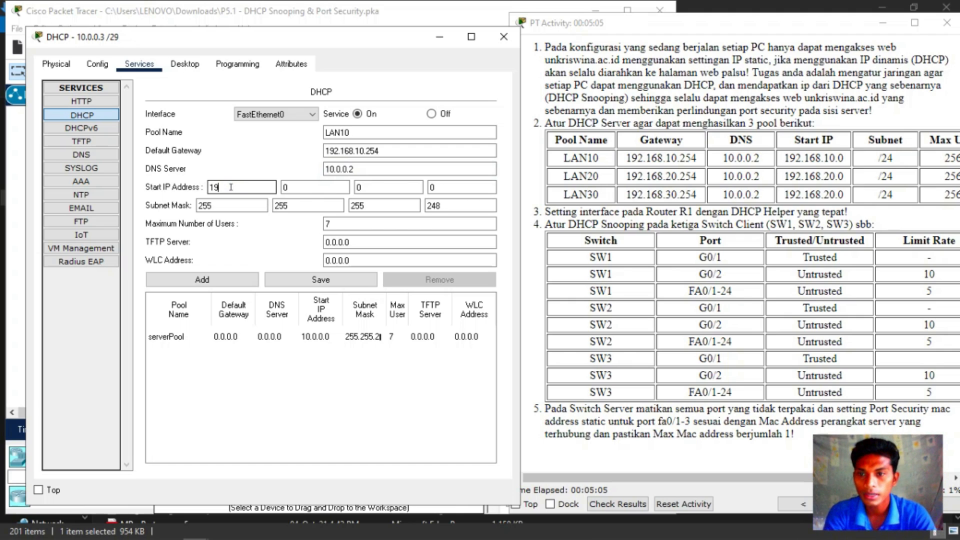
type("192")
left_click(306, 187)
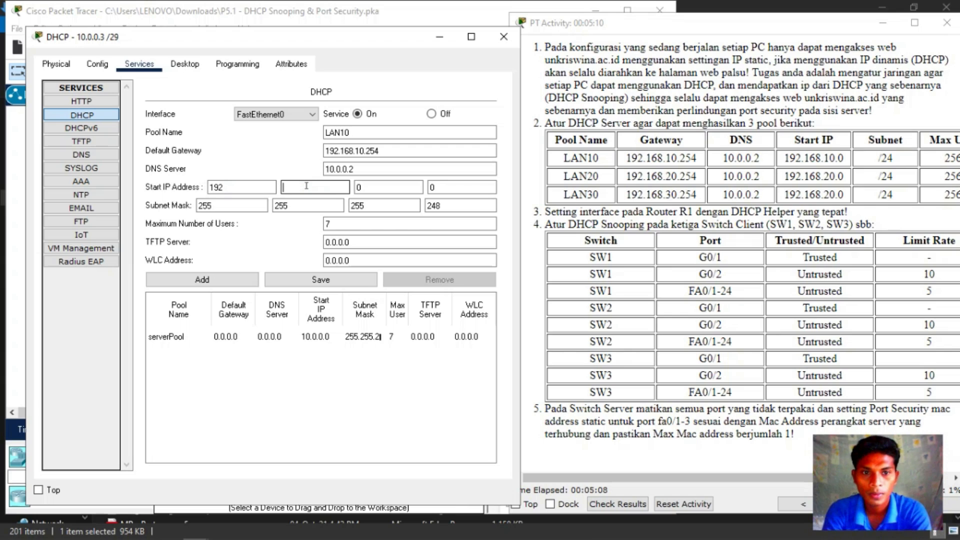
type("168")
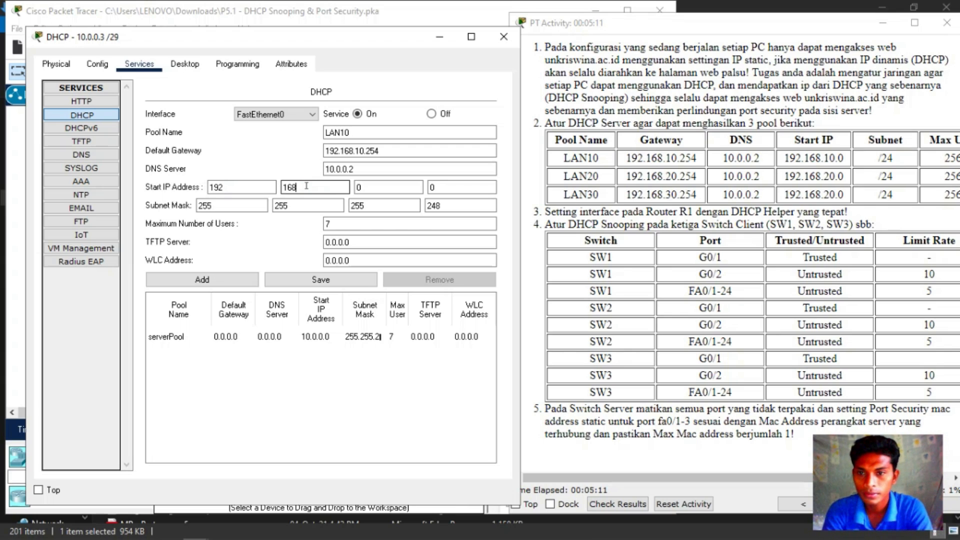
left_click(368, 190)
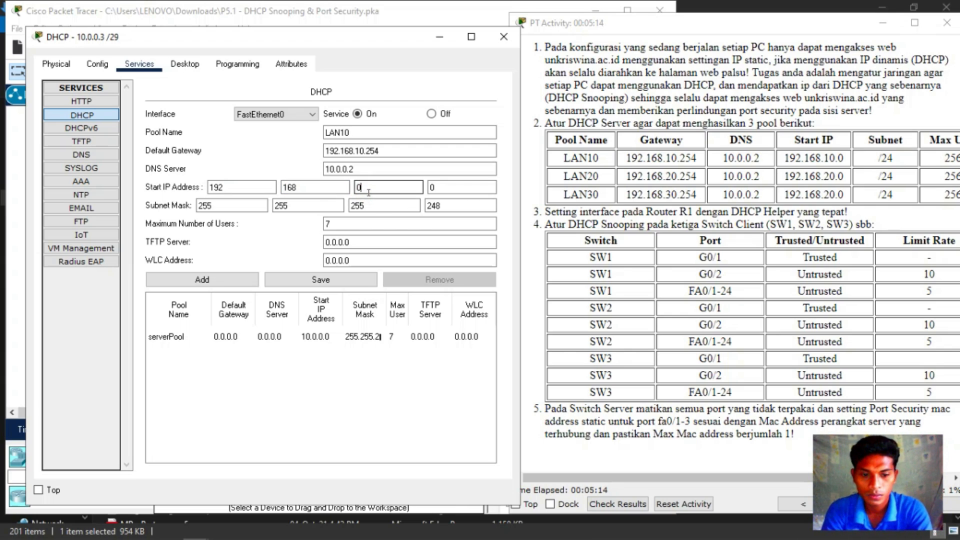
key("BackSpace")
type("10")
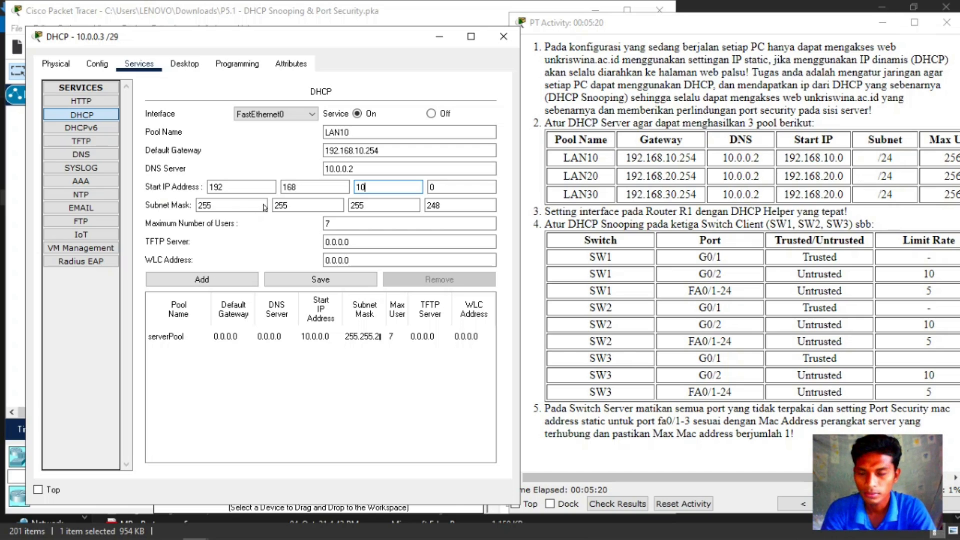
Step: Add the LAN10 pool to the DHCP server with subnet mask 255.255.255.0 and a maximum of 256 users
left_click(444, 207)
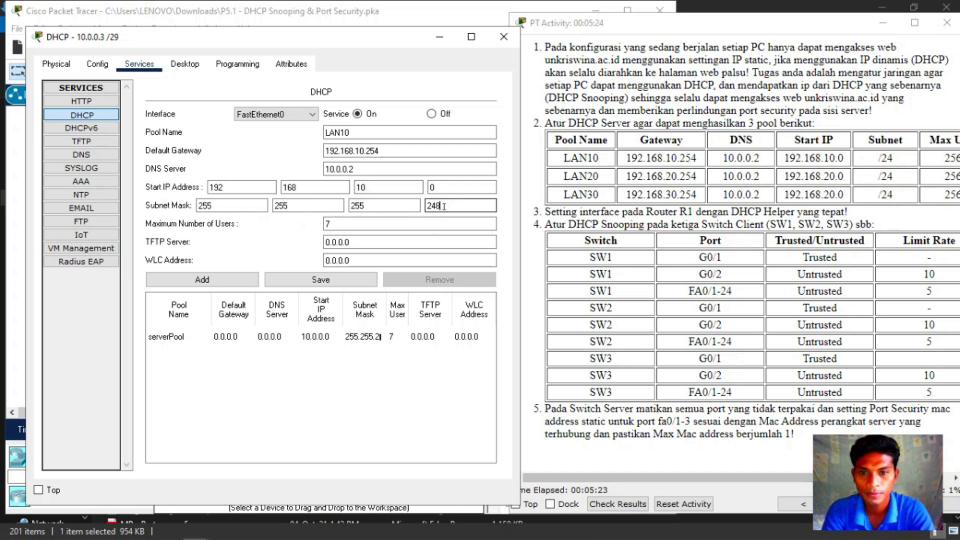
key("BackSpace")
key("BackSpace")
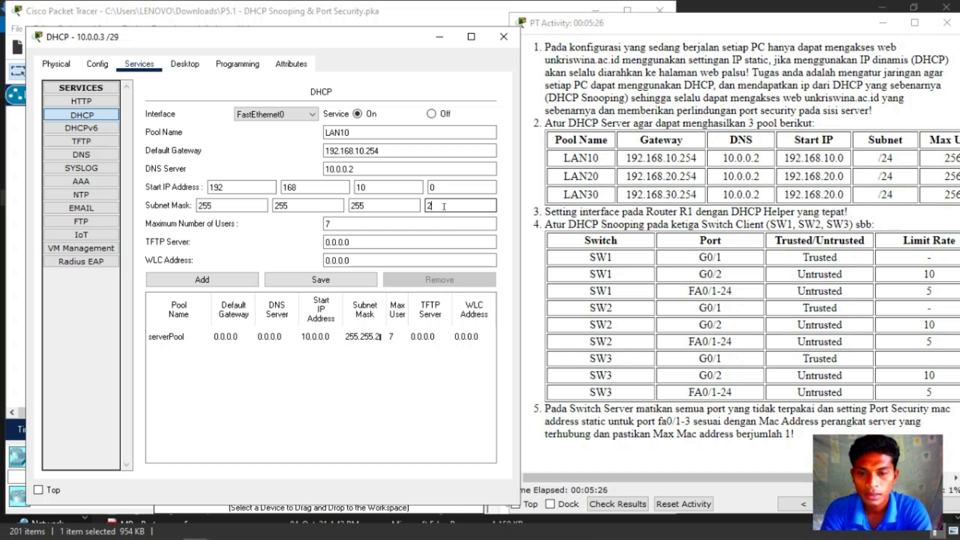
left_click(365, 223)
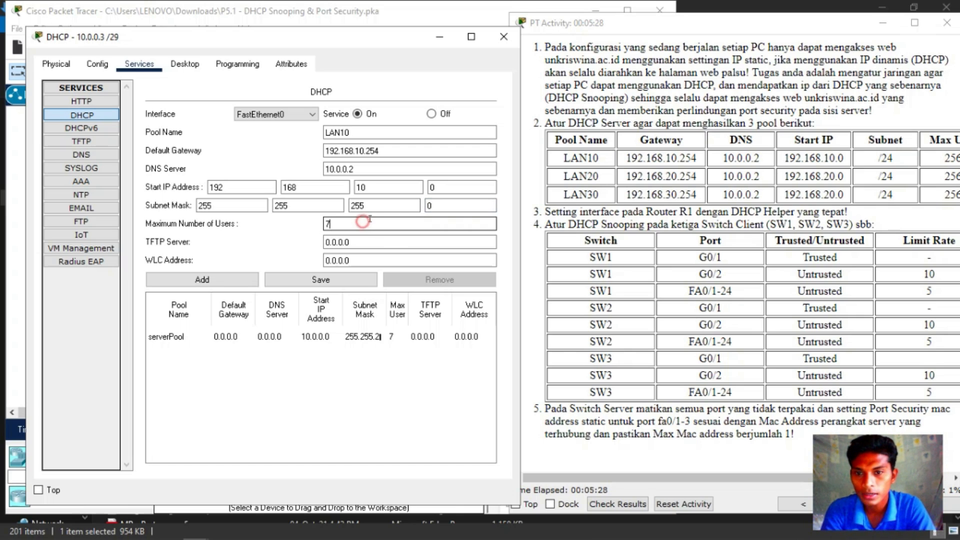
key("BackSpace")
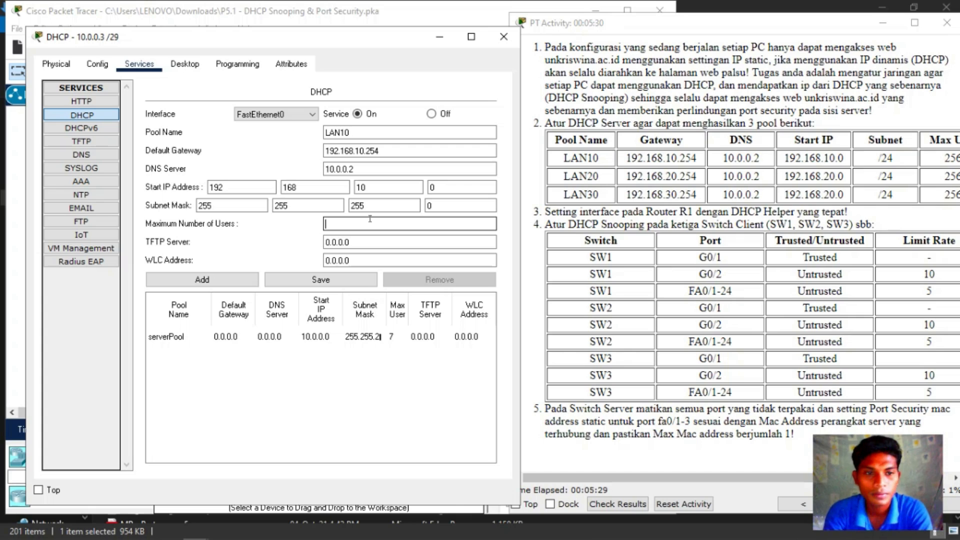
type("1")
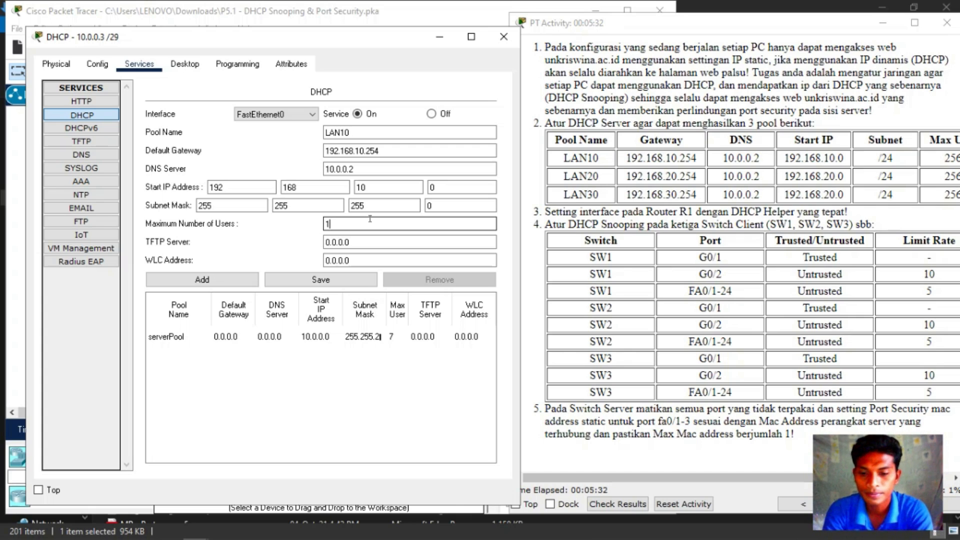
type("256")
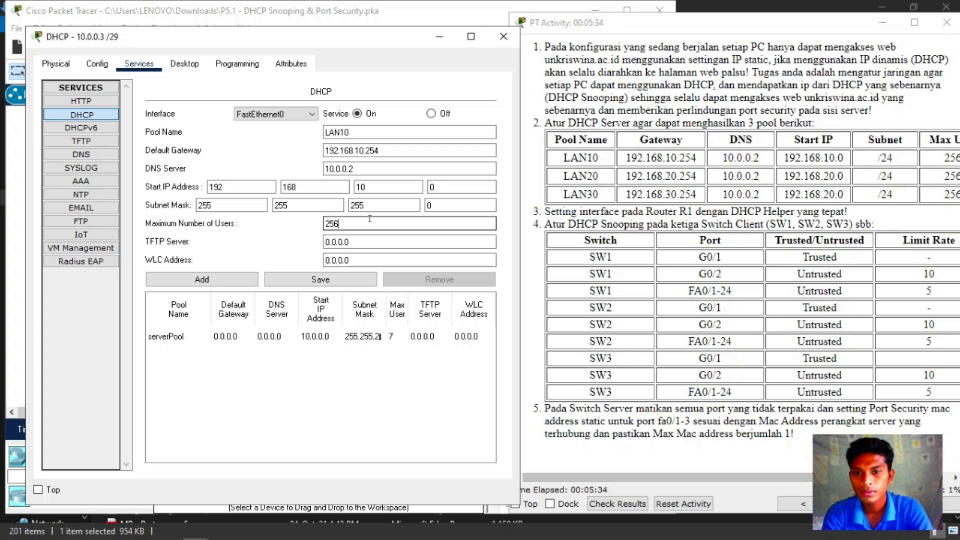
left_click(212, 282)
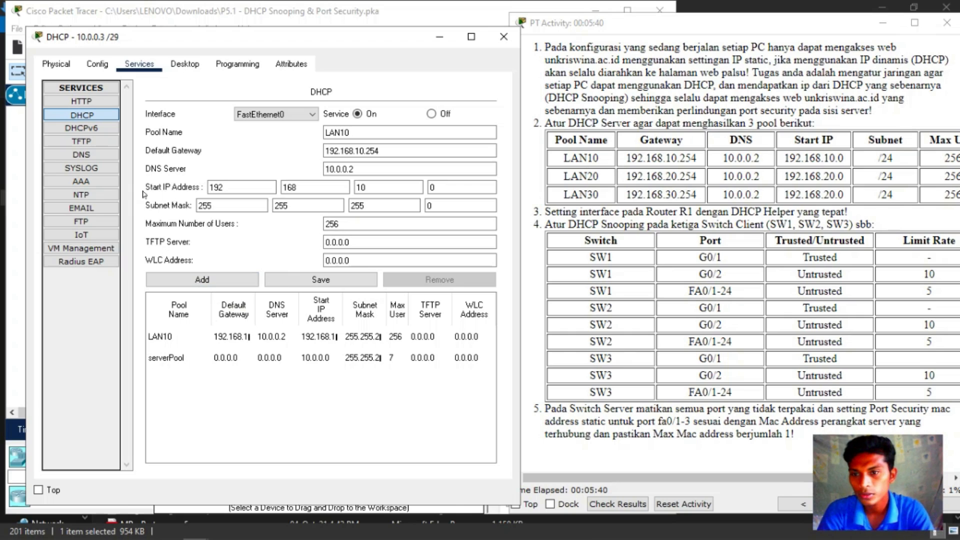
Step: Change the pool name to LAN20 and the default gateway to 192.168.20.254 for the second DHCP pool
left_click(361, 133)
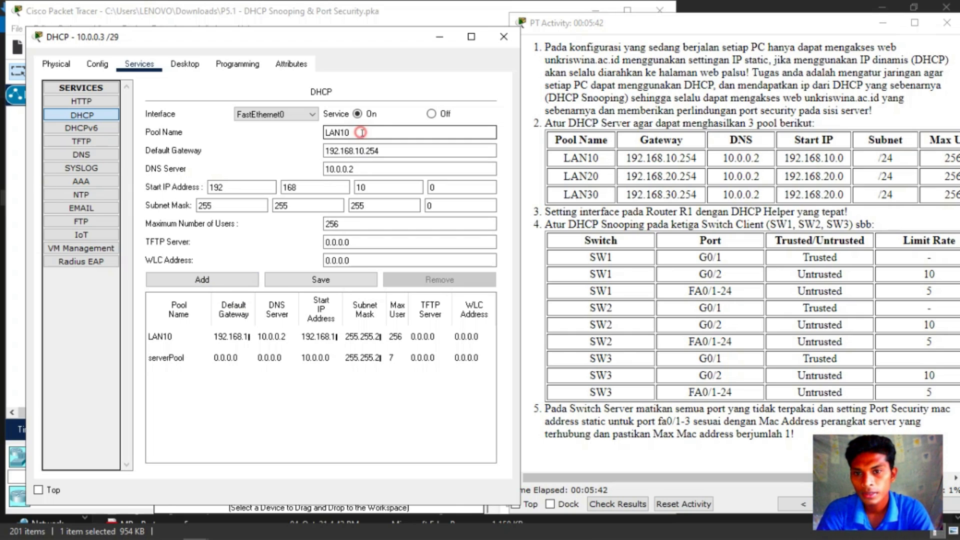
key("BackSpace")
key("BackSpace")
type("20")
left_click(361, 151)
left_click(390, 153)
left_click(358, 150)
key("BackSpace")
type("2")
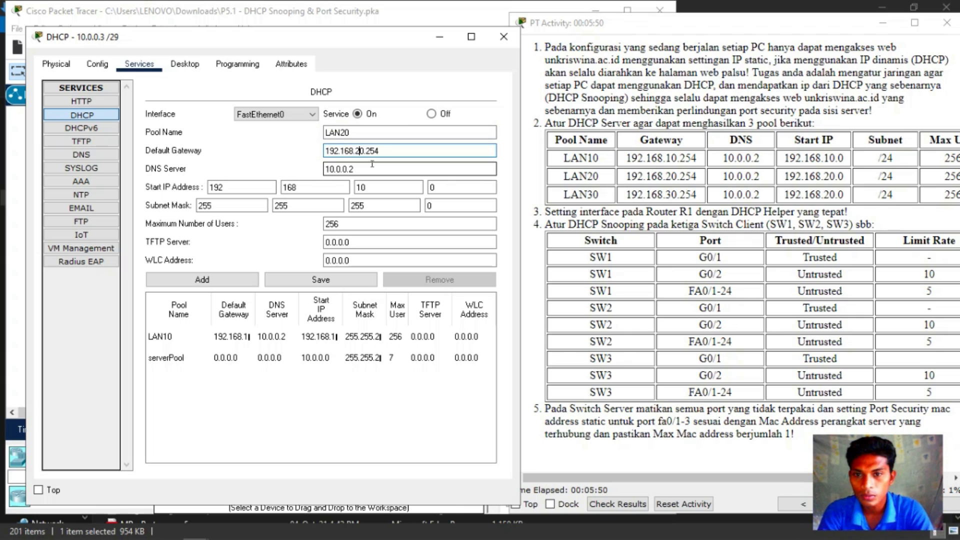
Step: Set the LAN20 pool's start IP address to 192.168.20.0 and add the pool to the DHCP server
left_click(361, 170)
left_click(321, 191)
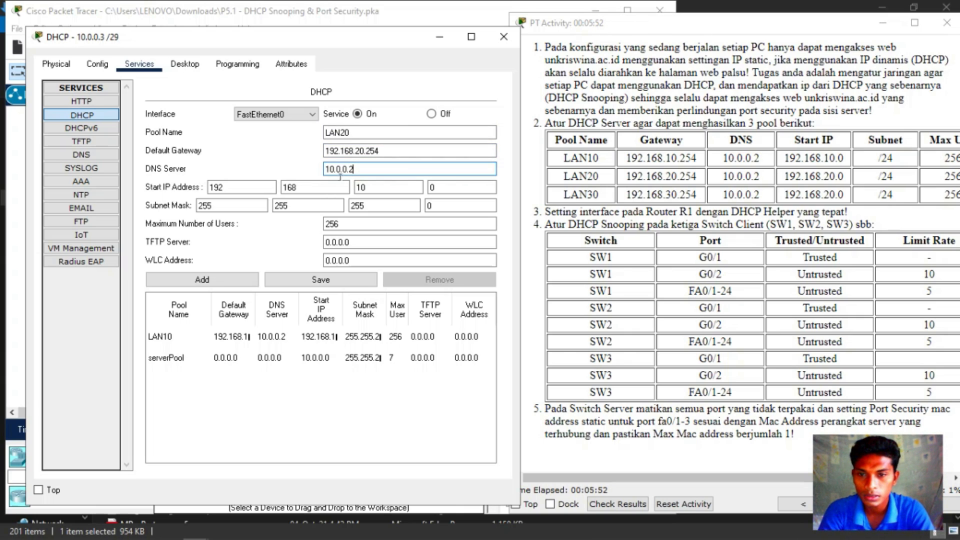
left_click(382, 172)
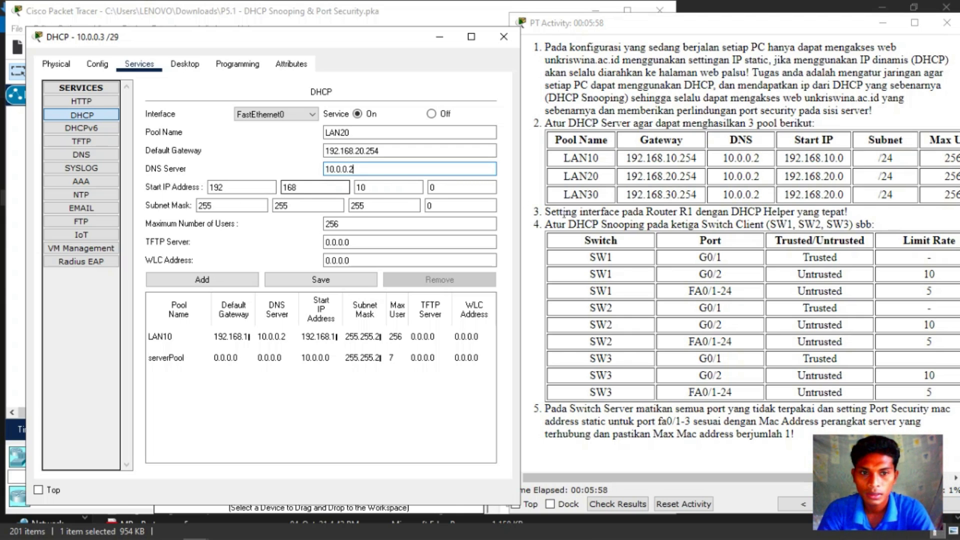
left_click(371, 189)
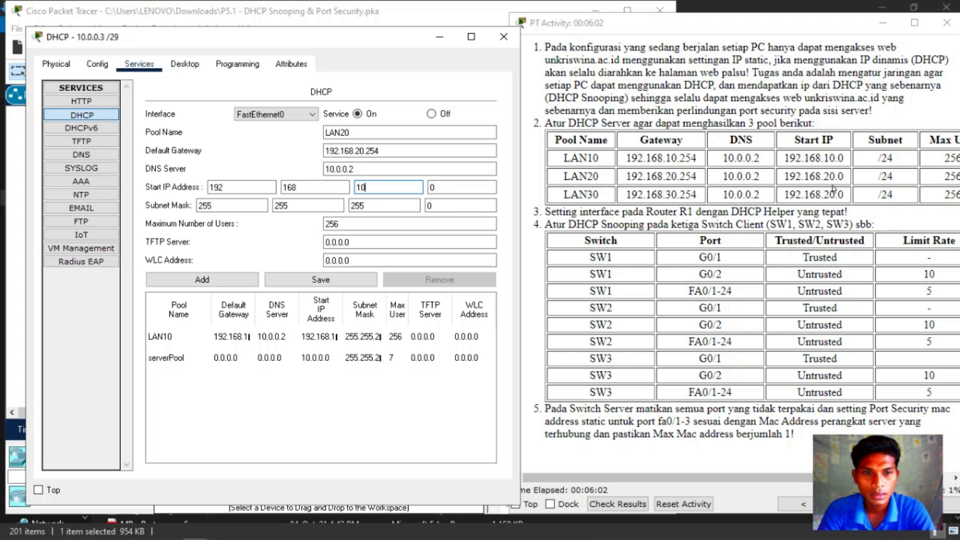
left_click(368, 186)
left_click(395, 201)
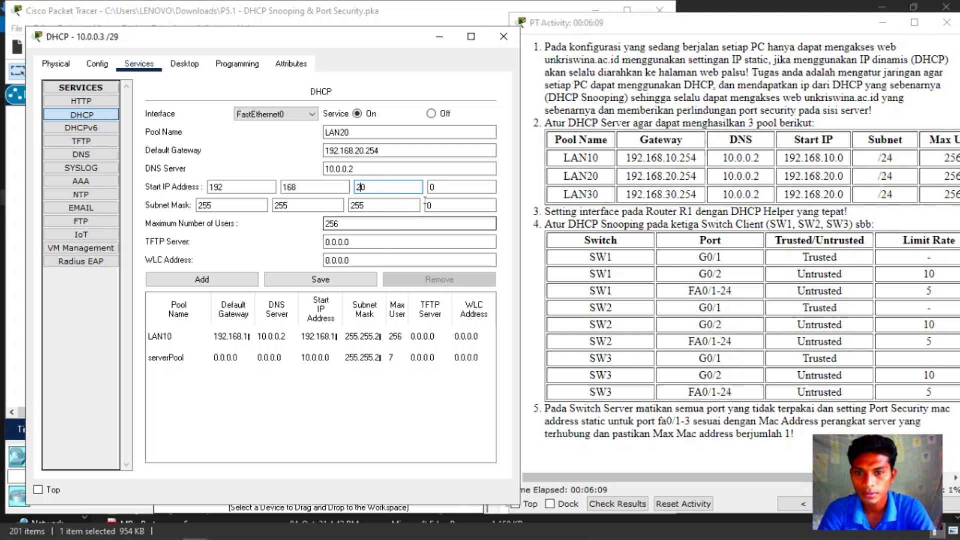
left_click(365, 224)
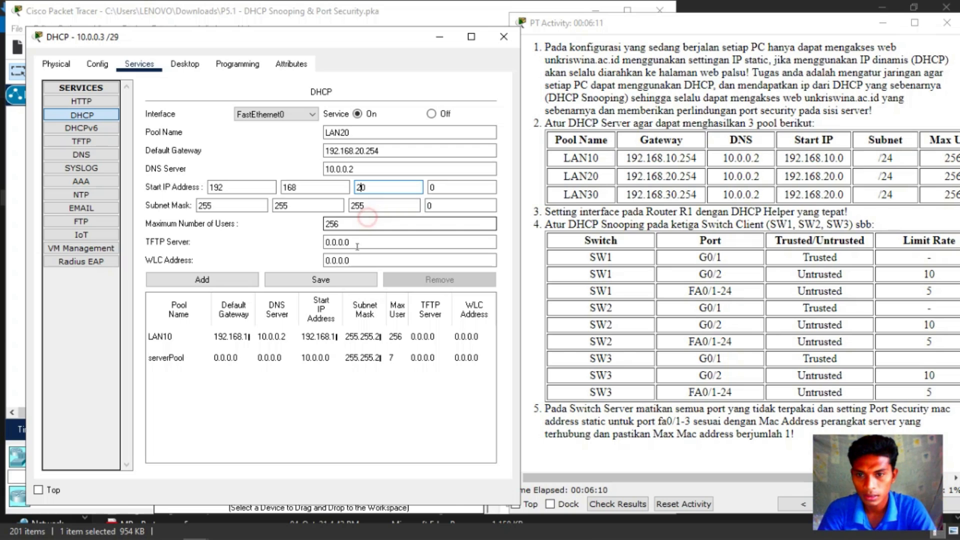
left_click(231, 285)
left_click(348, 261)
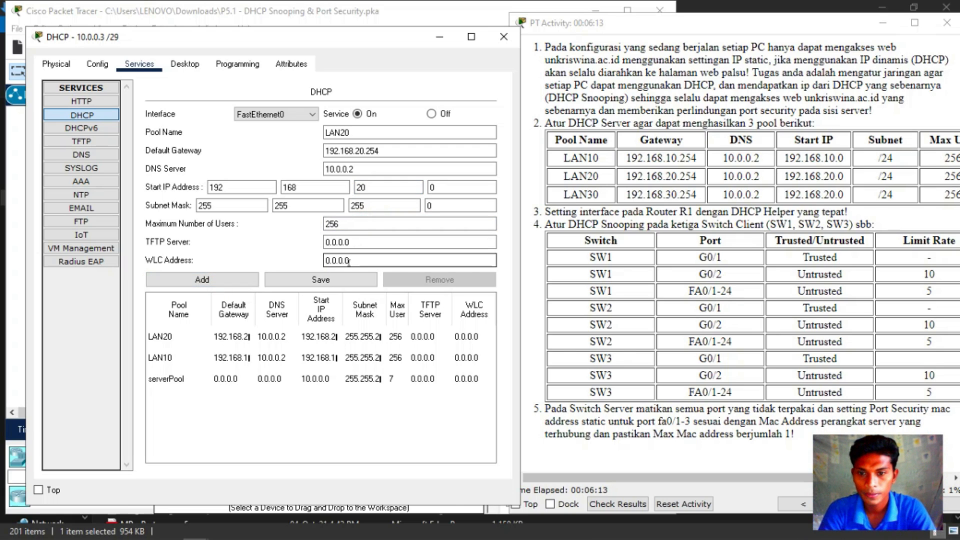
Step: Change the pool name to LAN30 and the default gateway to 192.168.30.254 for the third DHCP pool
left_click(360, 133)
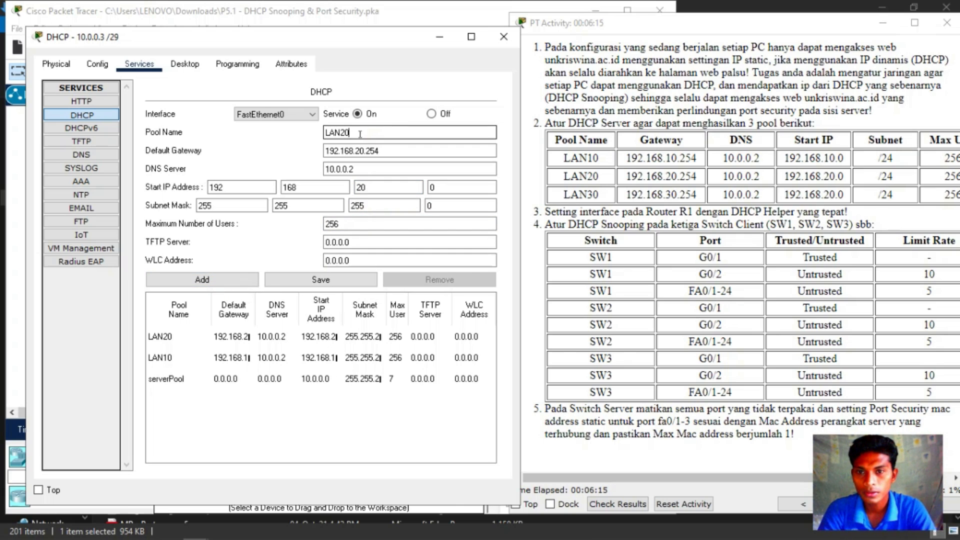
key("BackSpace")
key("BackSpace")
key("BackSpace")
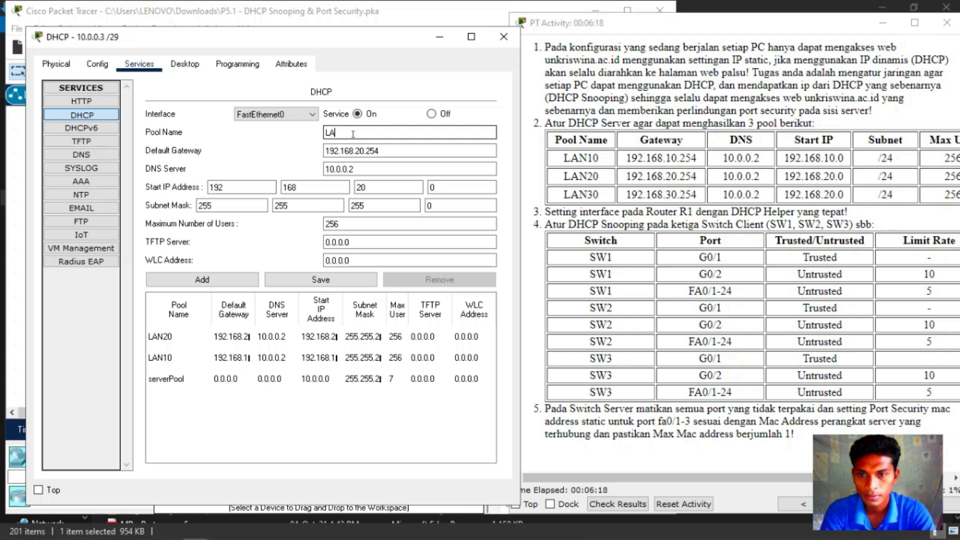
type("n")
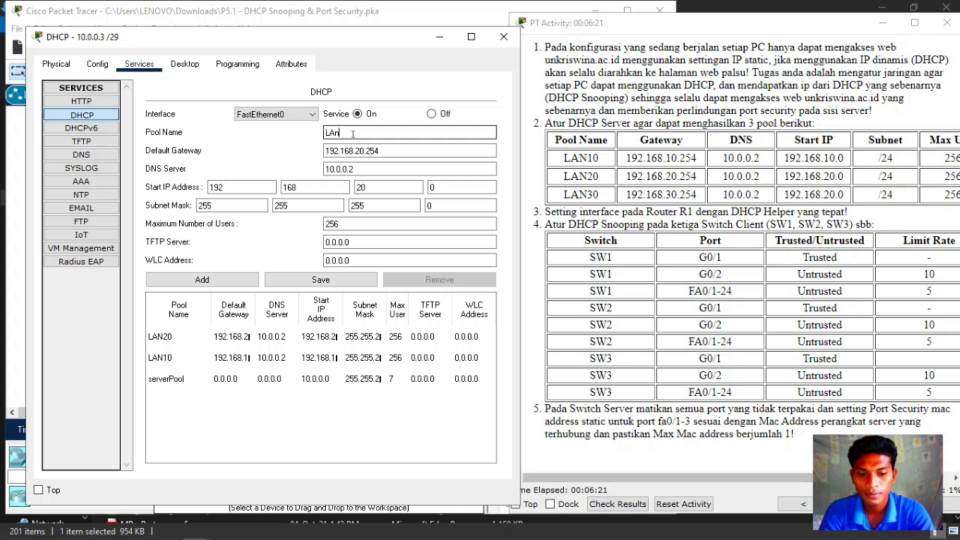
type("N30")
left_click(401, 148)
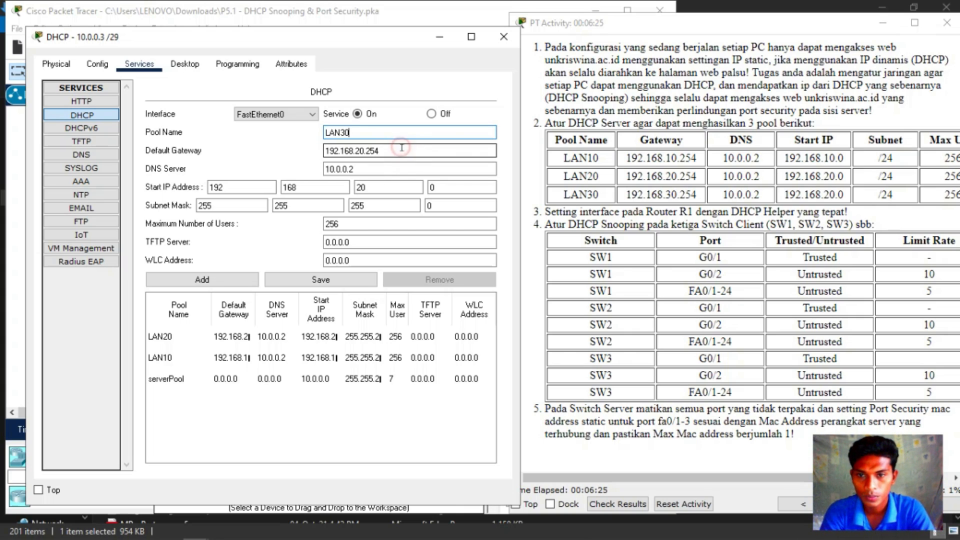
left_click(359, 152)
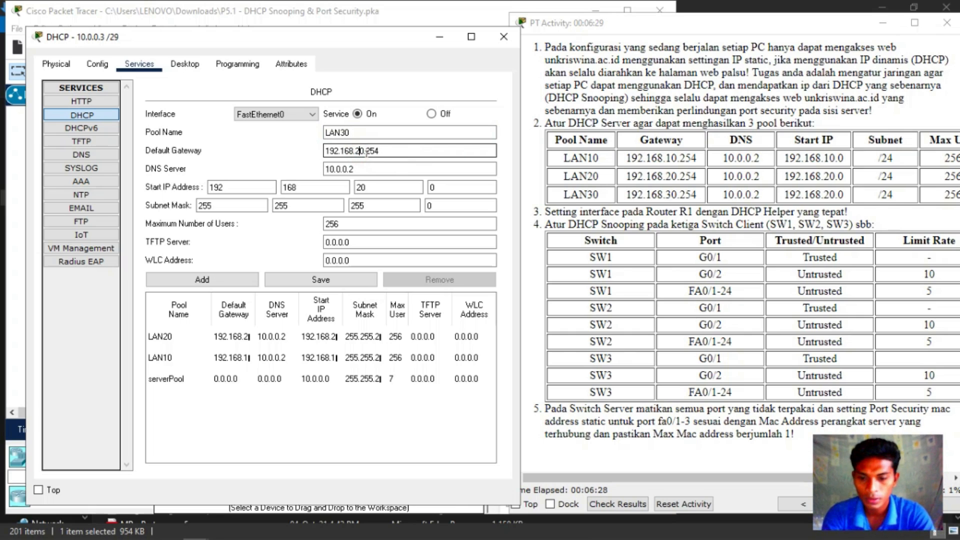
key("BackSpace")
type("3")
Step: Add the LAN30 pool with DNS server 10.0.0.2 and start IP address 192.168.20.0, and close the DHCP server's window
left_click(381, 169)
left_click(370, 186)
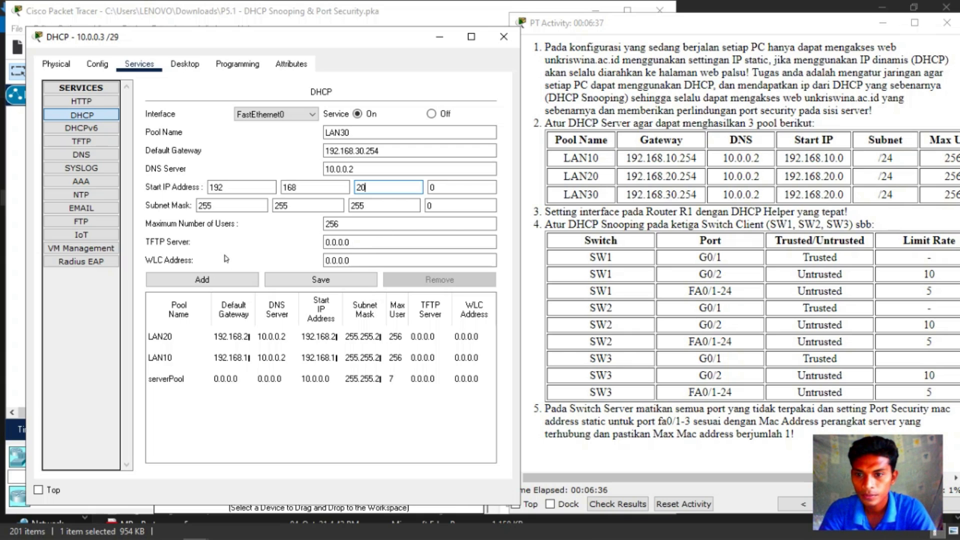
left_click(217, 281)
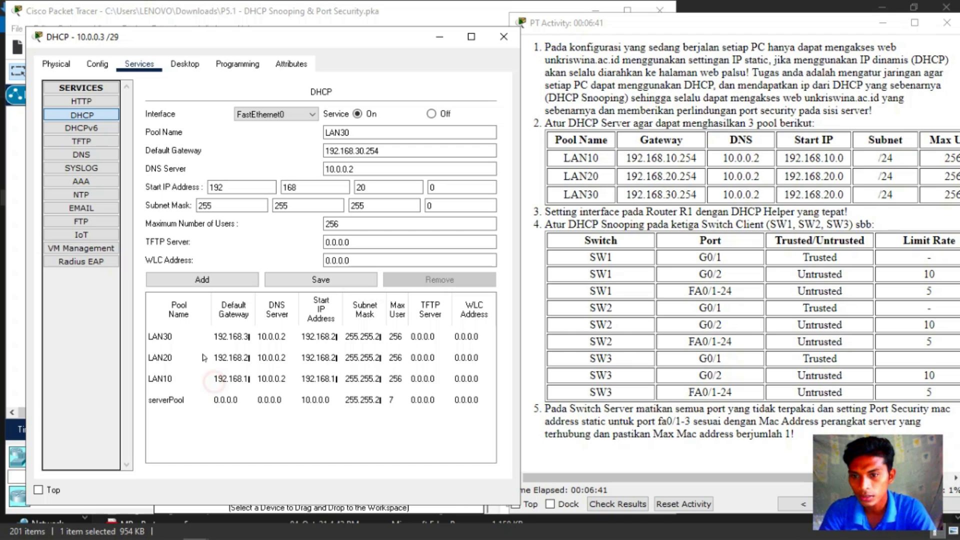
left_click(216, 380)
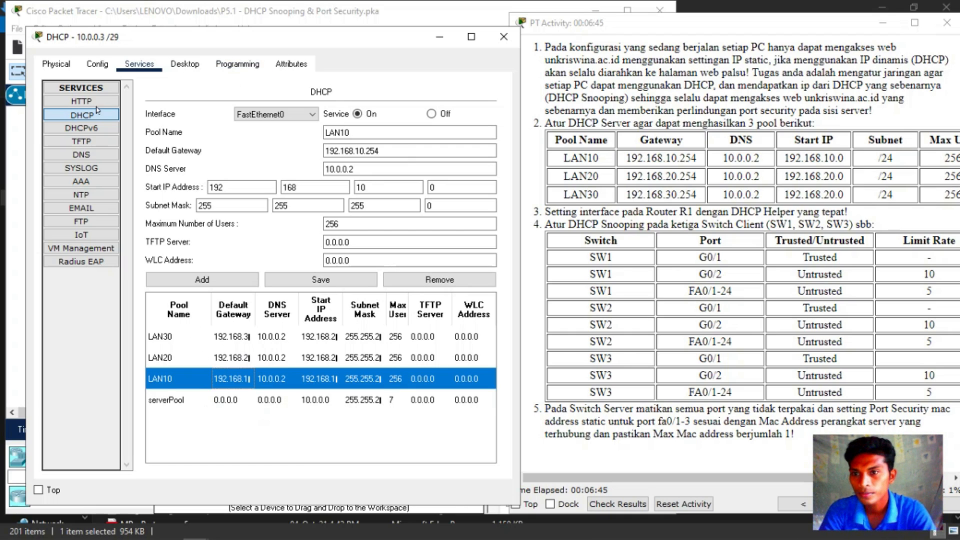
left_click(502, 46)
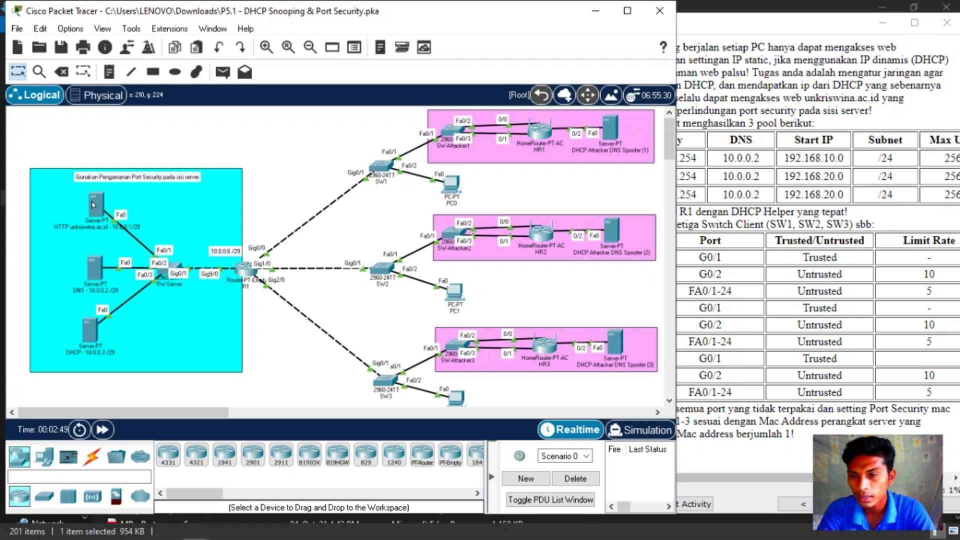
Step: Inspect the HTTP service settings and file list on the unkriswina.ac.id web server
left_click(97, 210)
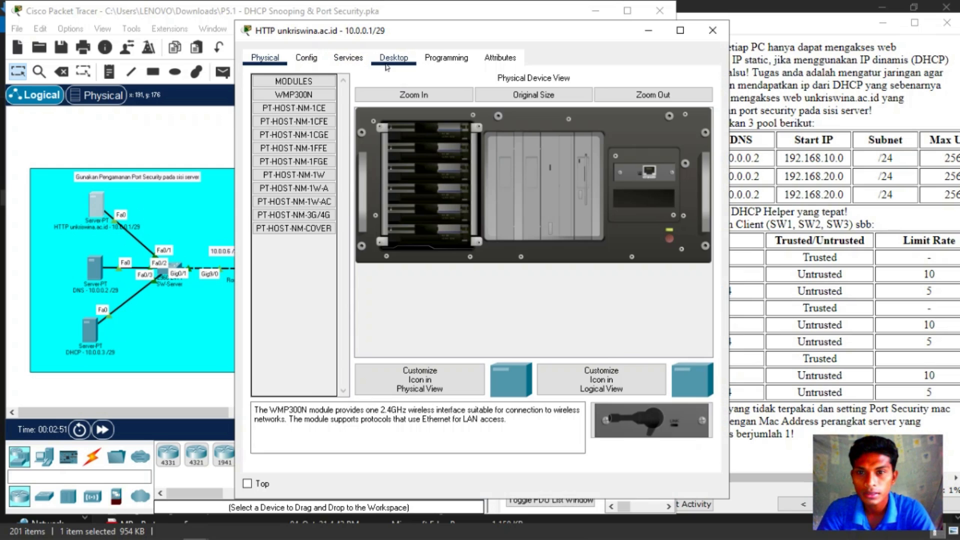
left_click(387, 65)
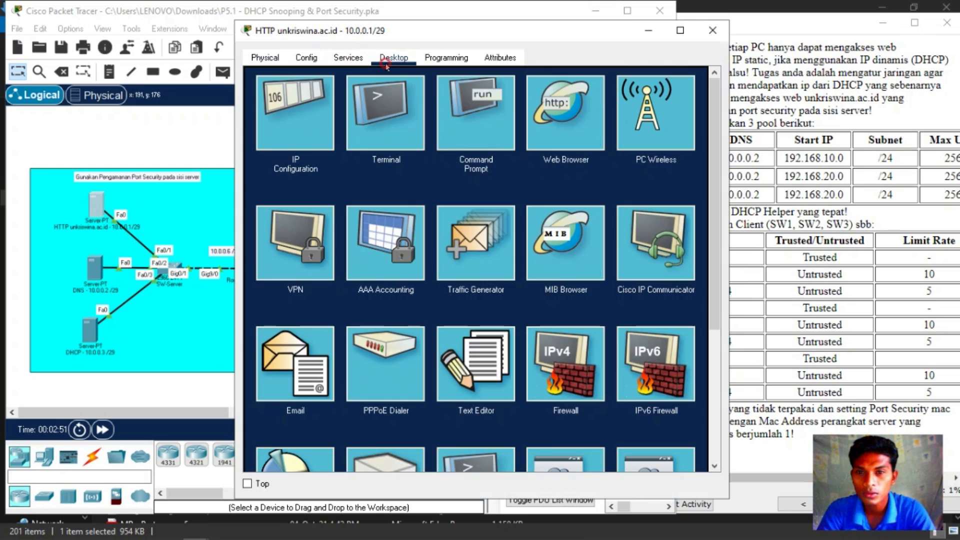
left_click(344, 58)
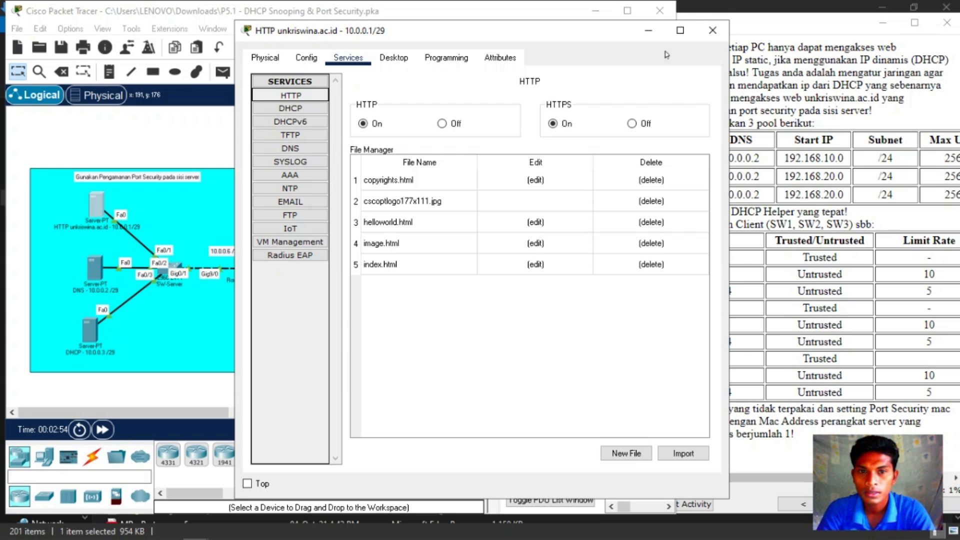
left_click(712, 30)
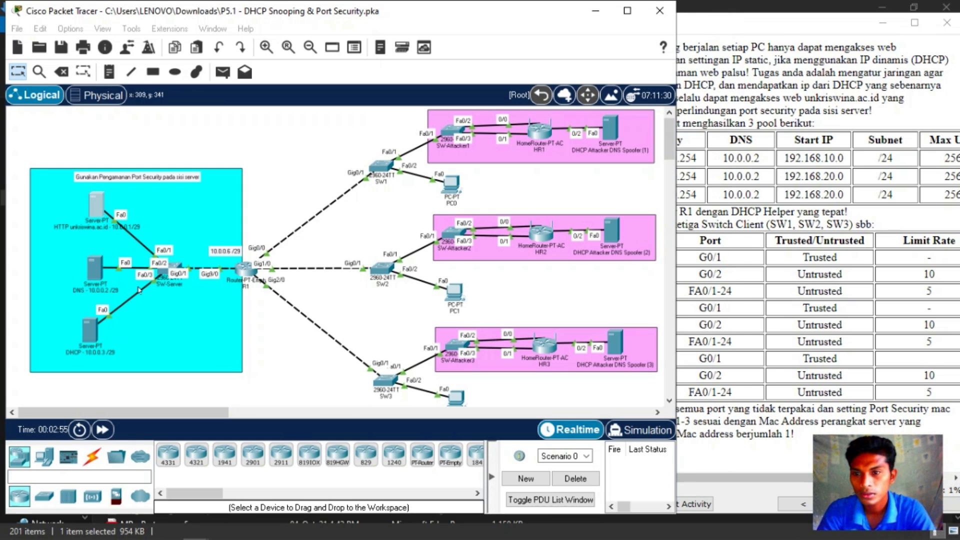
Step: Review the unkriswina.ac.id A record in the DNS server's DNS service
left_click(97, 275)
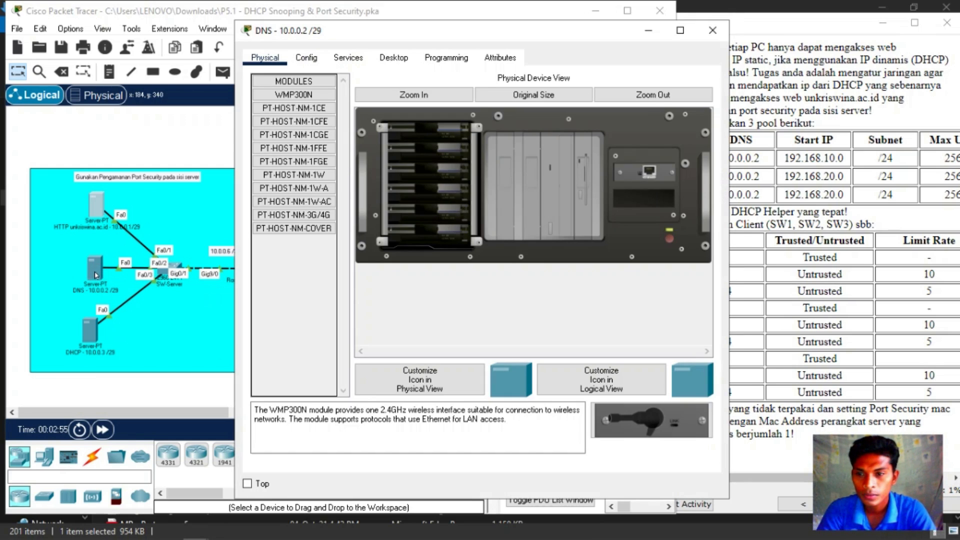
left_click(339, 59)
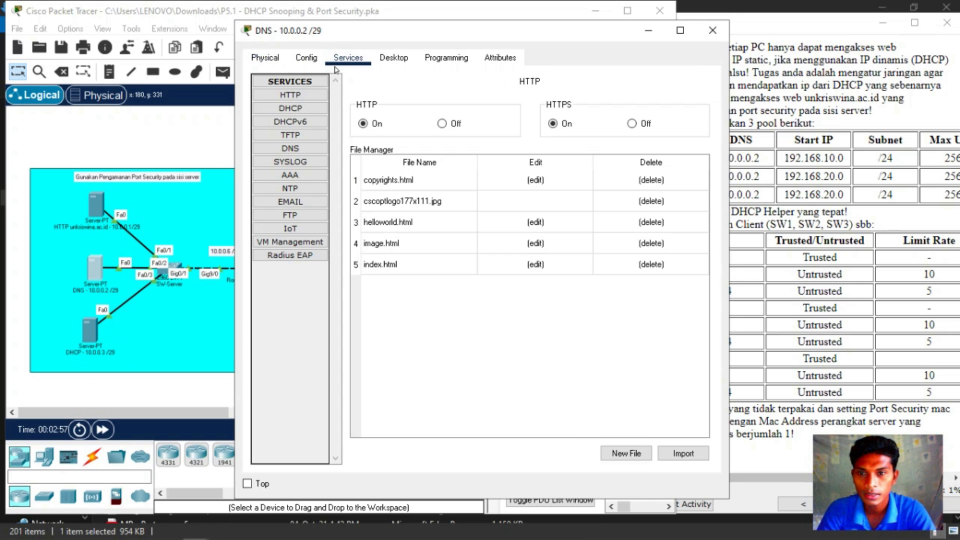
left_click(301, 148)
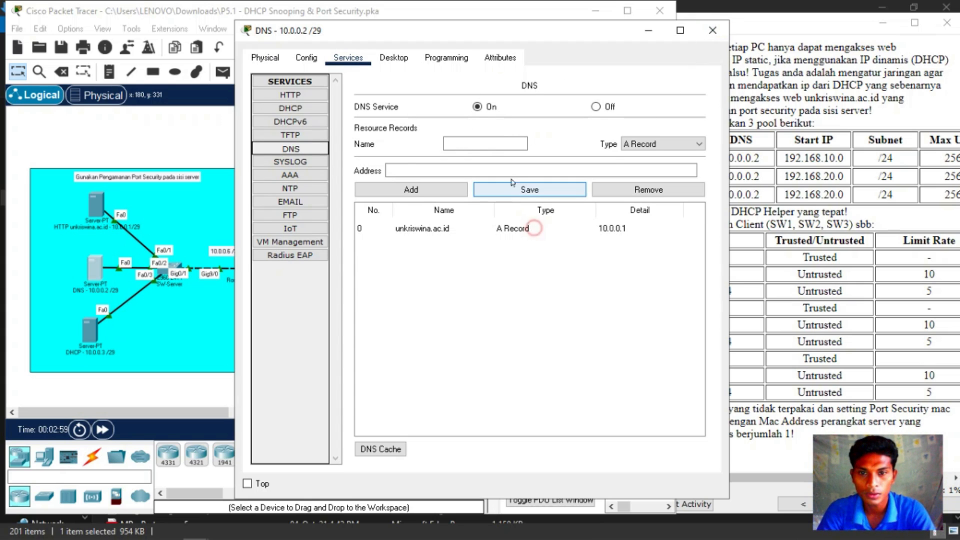
left_click(535, 228)
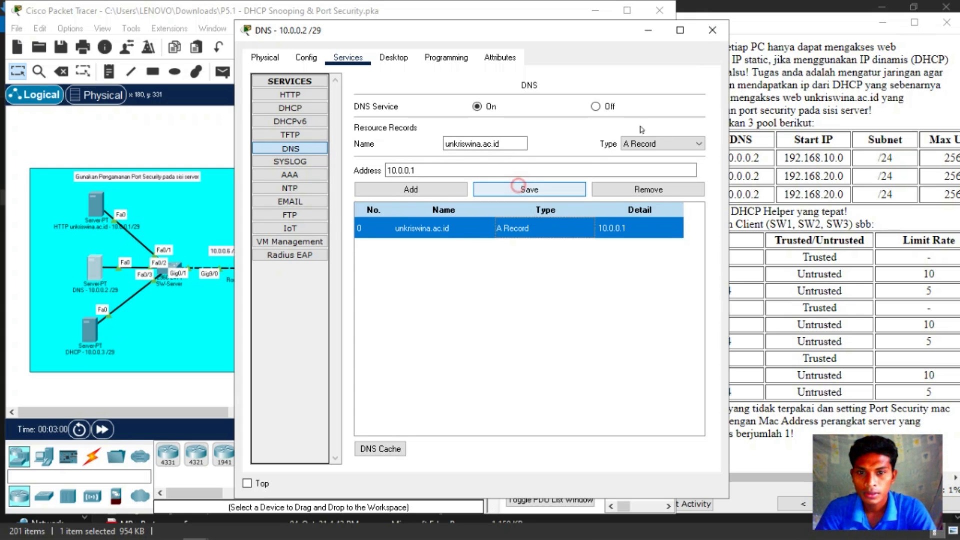
left_click(516, 188)
left_click(713, 30)
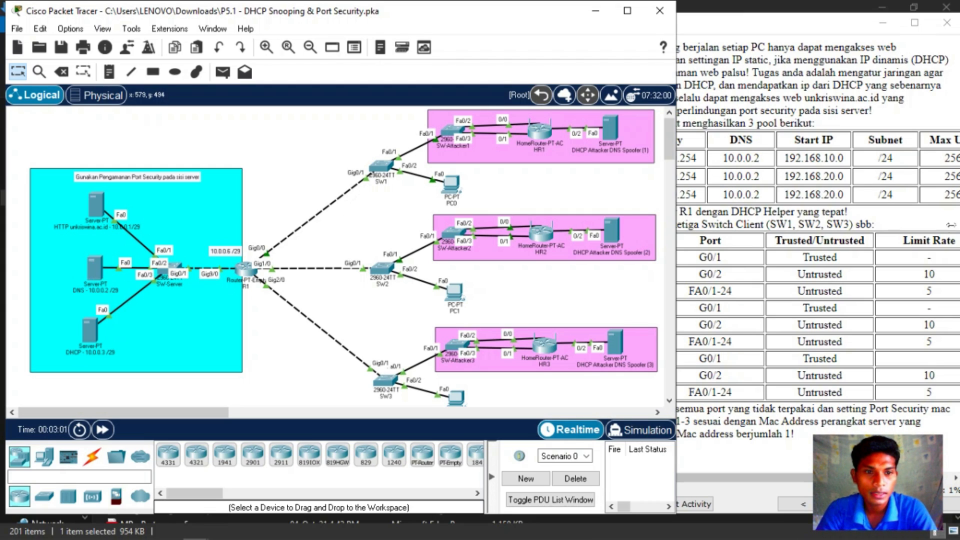
Step: Consult the DHCP Helper task in the activity instructions and start a command-line session on router R1
left_click(943, 223)
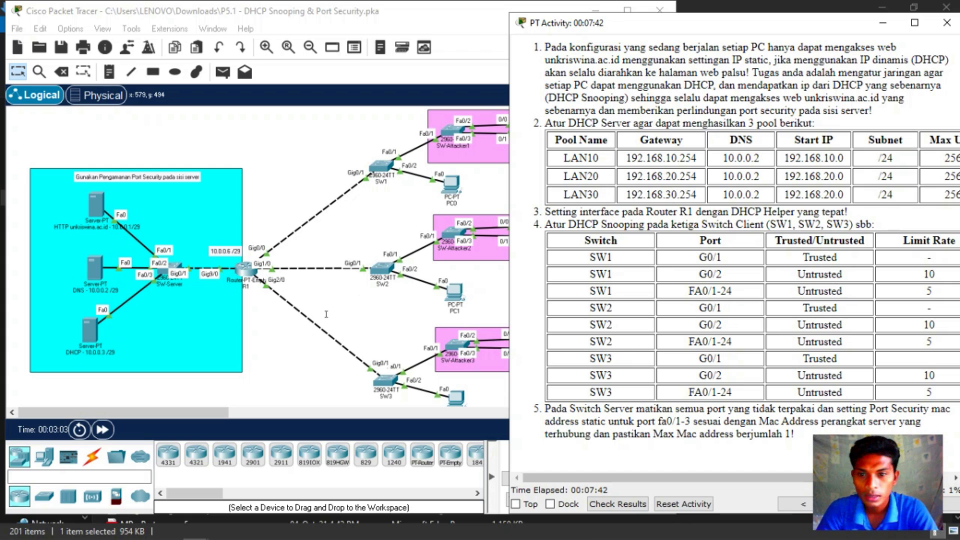
left_click(293, 342)
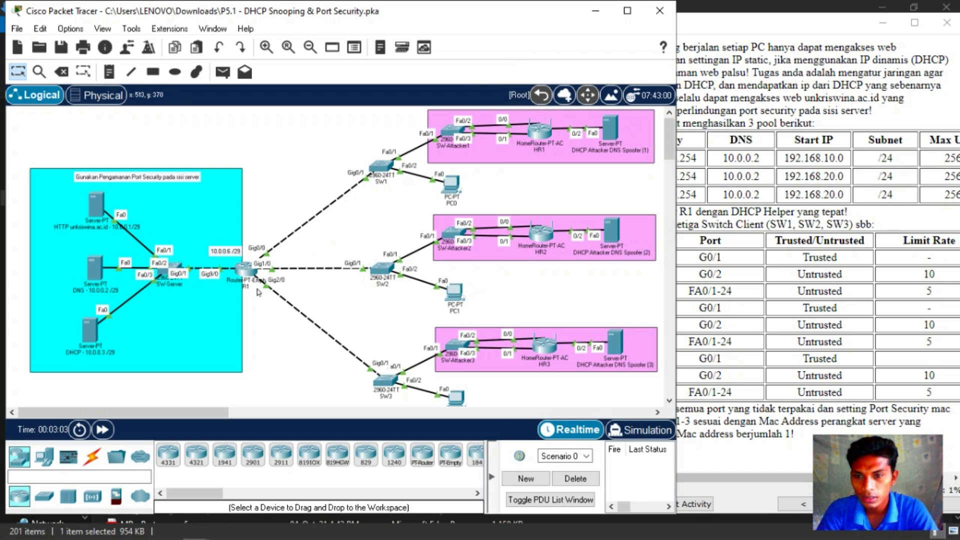
left_click(245, 269)
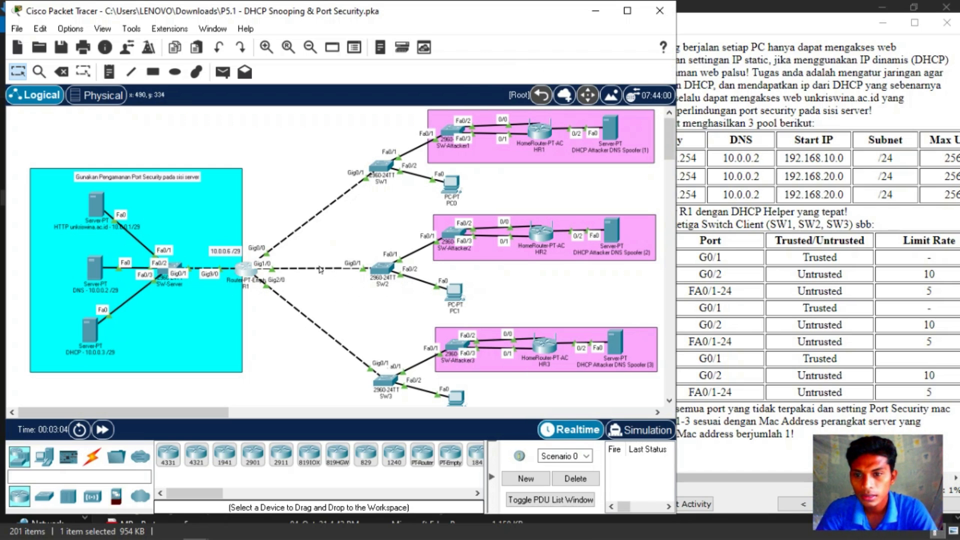
left_click(339, 58)
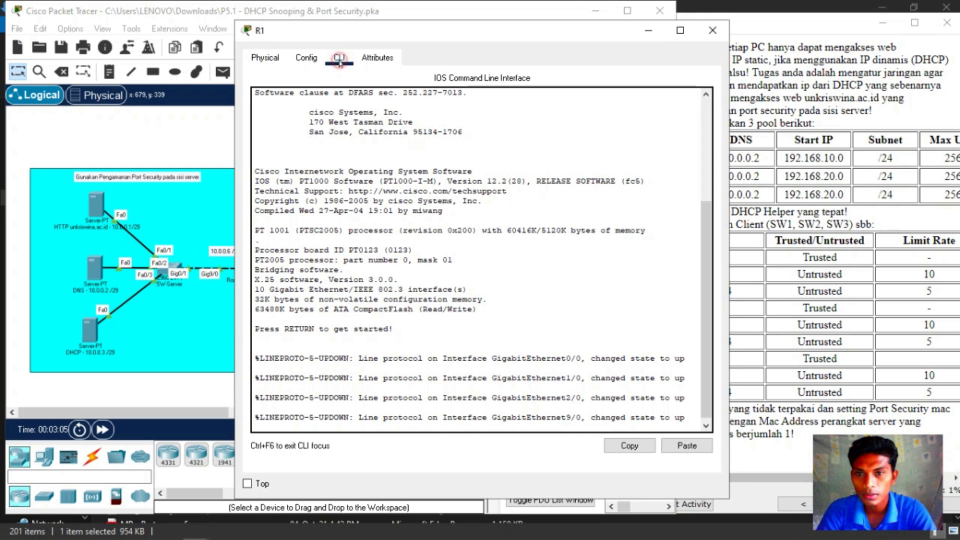
left_click(470, 424)
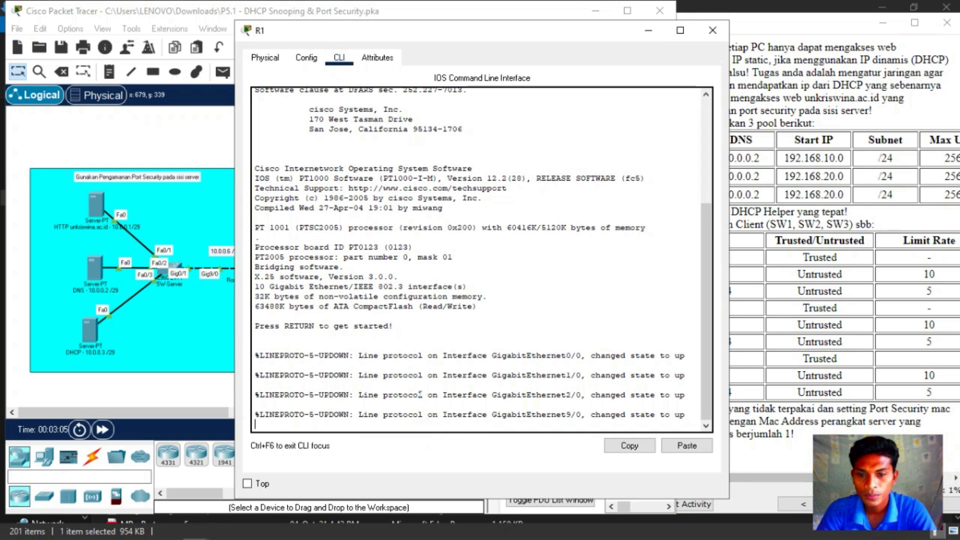
key("Return")
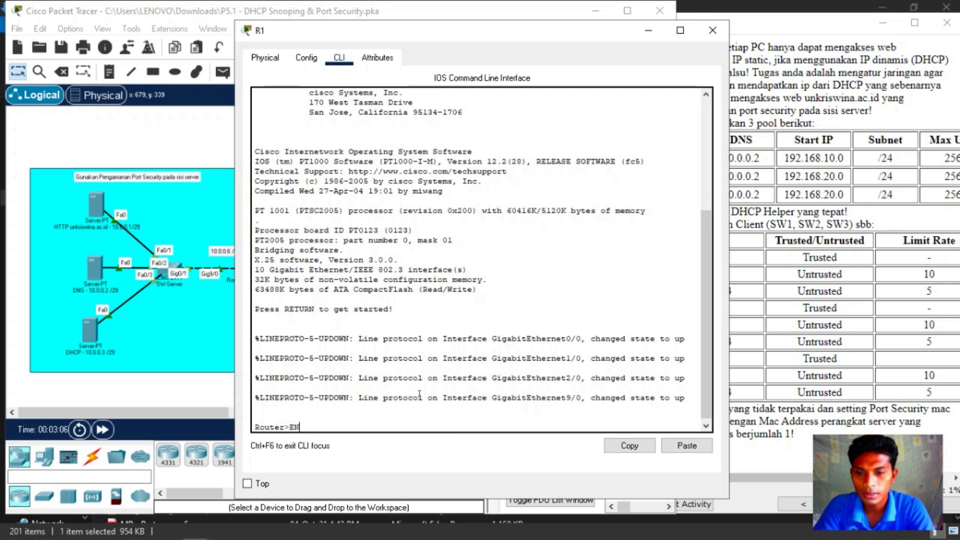
Step: Enter privileged mode and global configuration mode on router R1 with en and conf t
type("e")
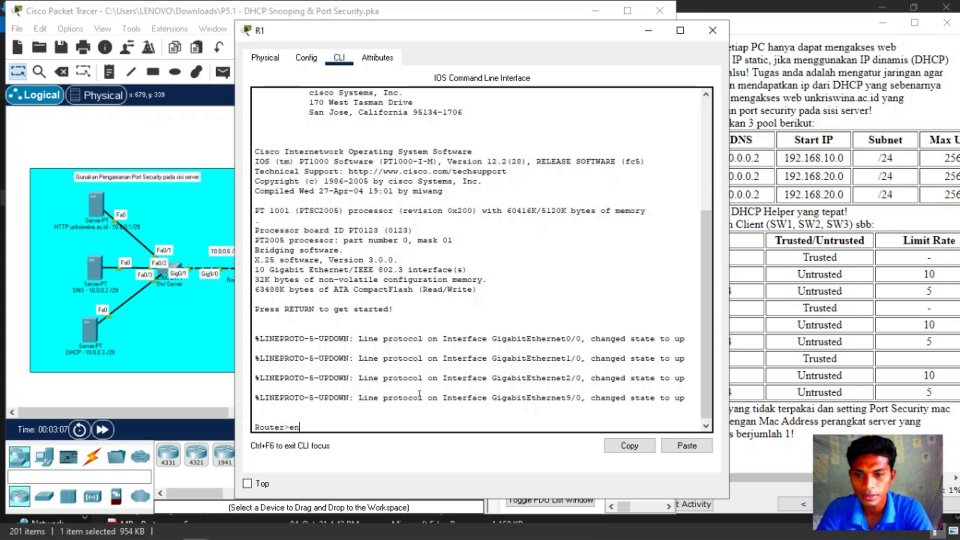
type("n")
key("Return")
type("con")
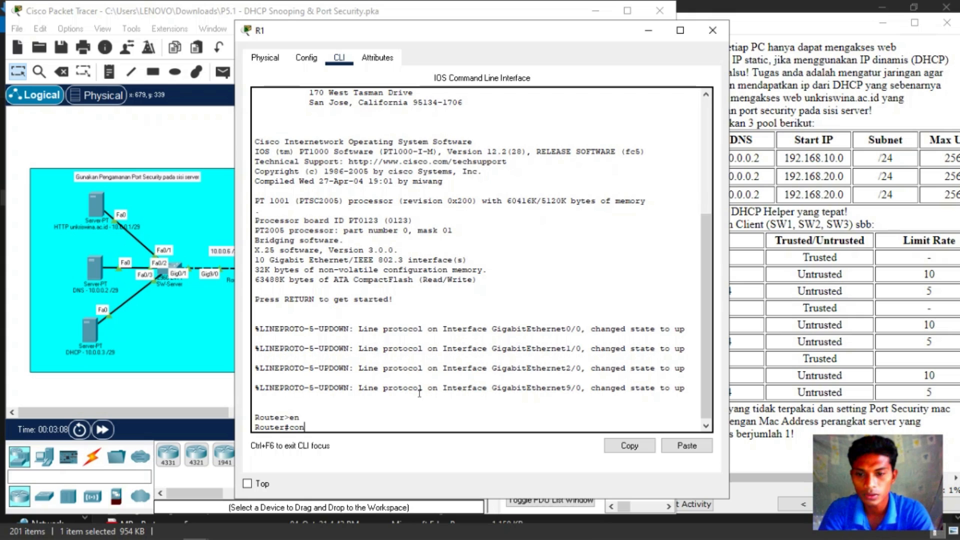
type("f t")
key("Return")
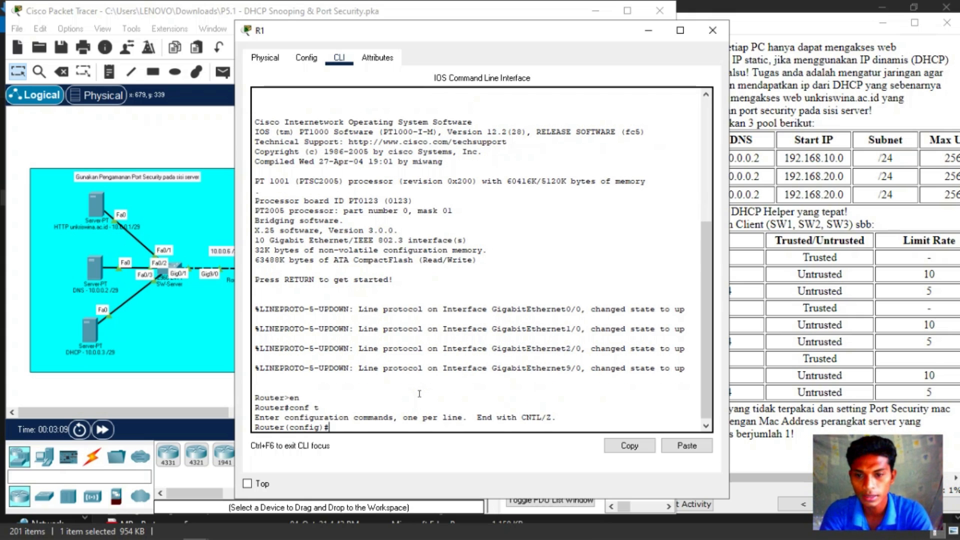
type("in")
key("BackSpace")
key("BackSpace")
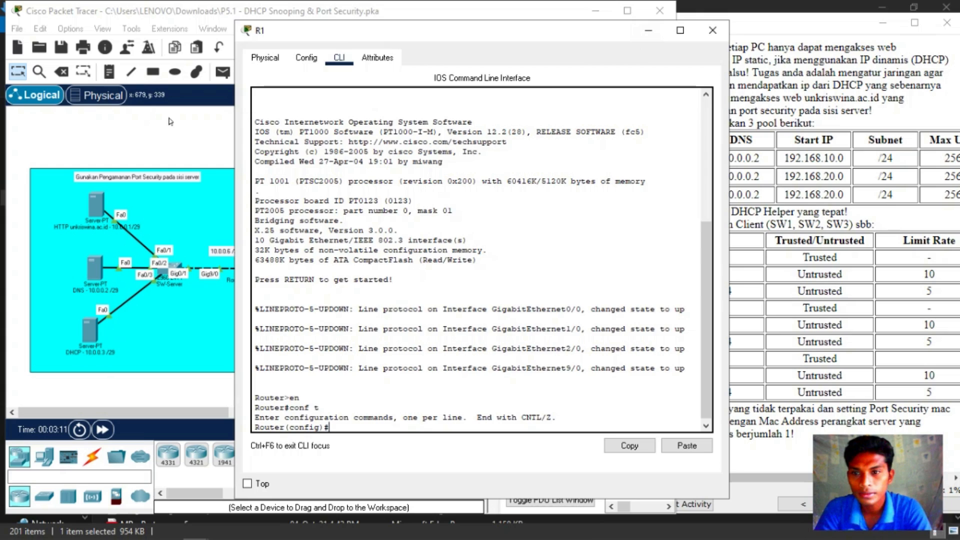
Step: Examine the topology for the interfaces that connect router R1 to the server and client switches
left_click(170, 121)
mouse_move(248, 277)
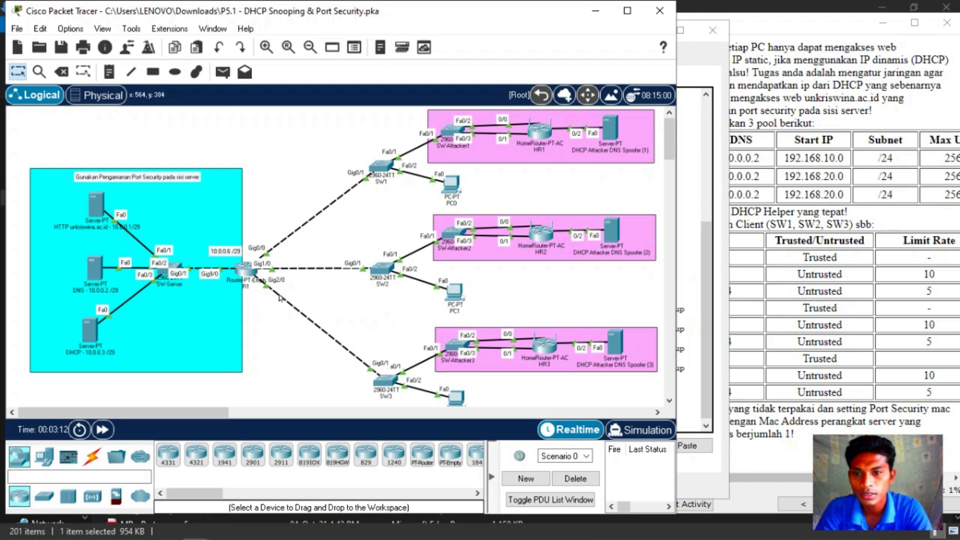
Step: Return to router R1's command line and enter interface configuration mode for g0/0 with int g0/0
left_click(248, 272)
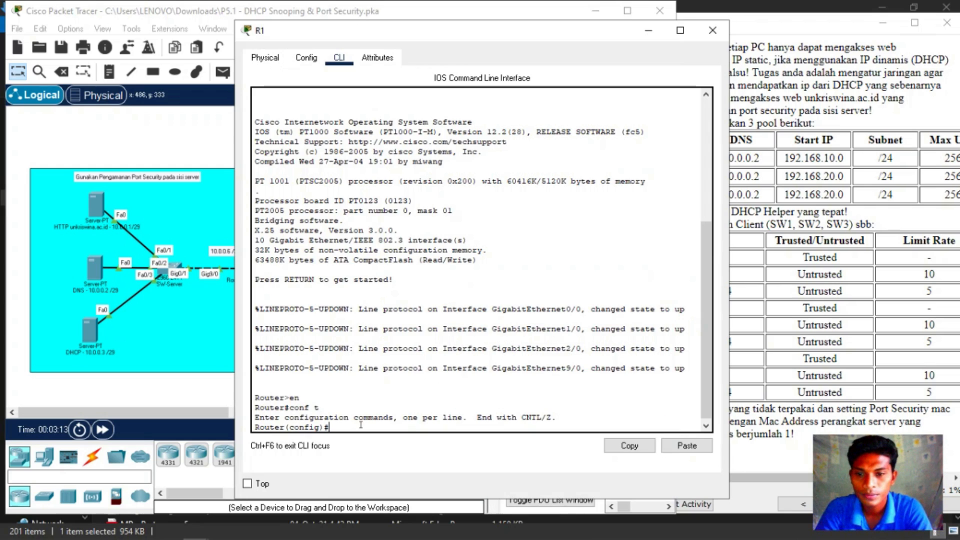
type("i")
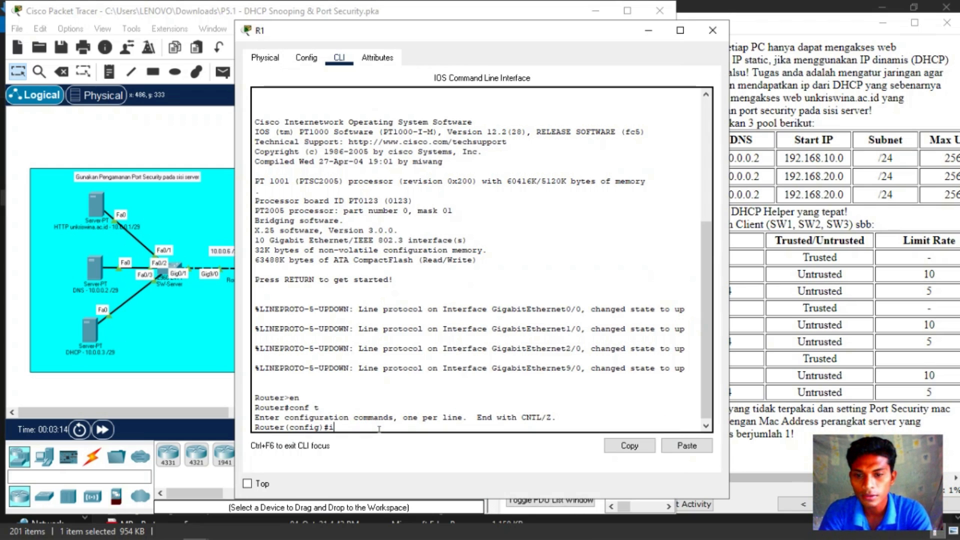
type("nt")
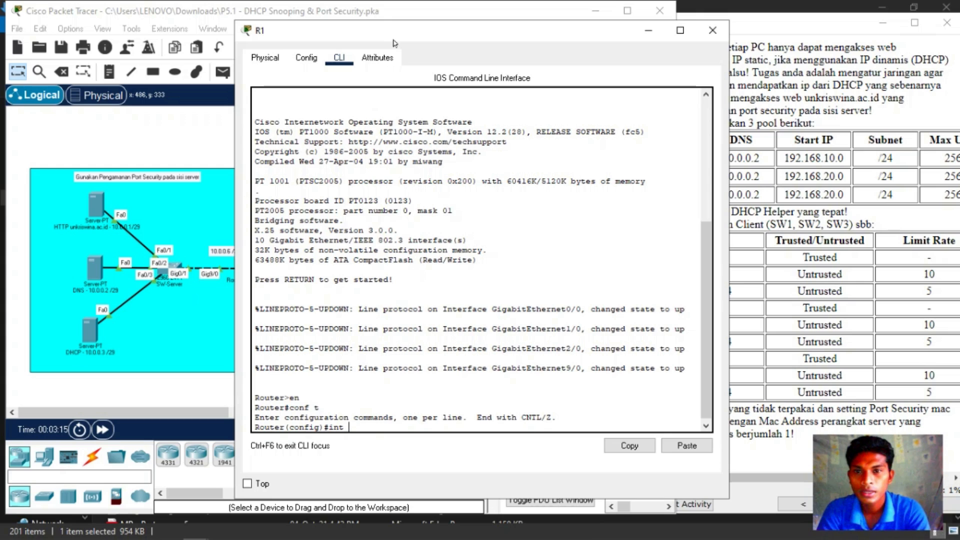
left_click_drag(388, 30, 615, 45)
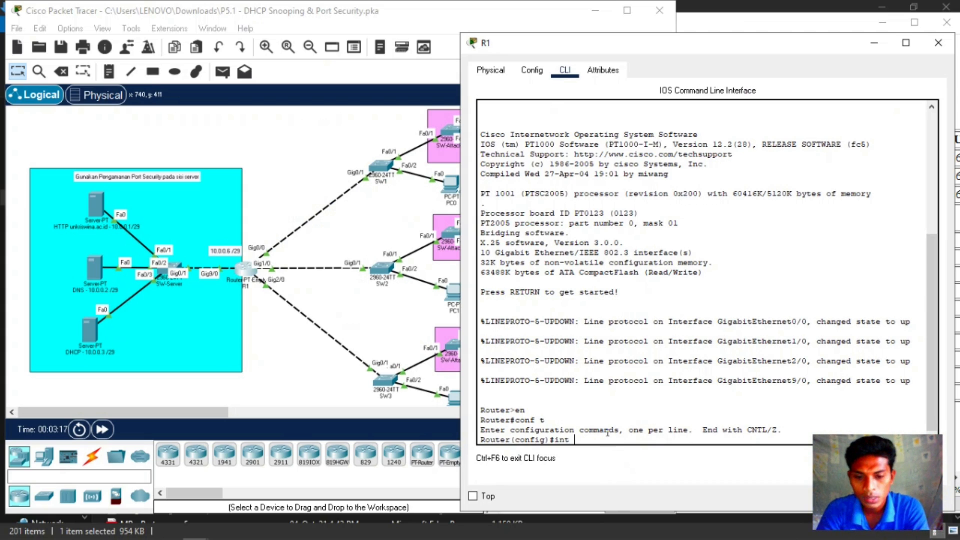
type("/0")
key("Return")
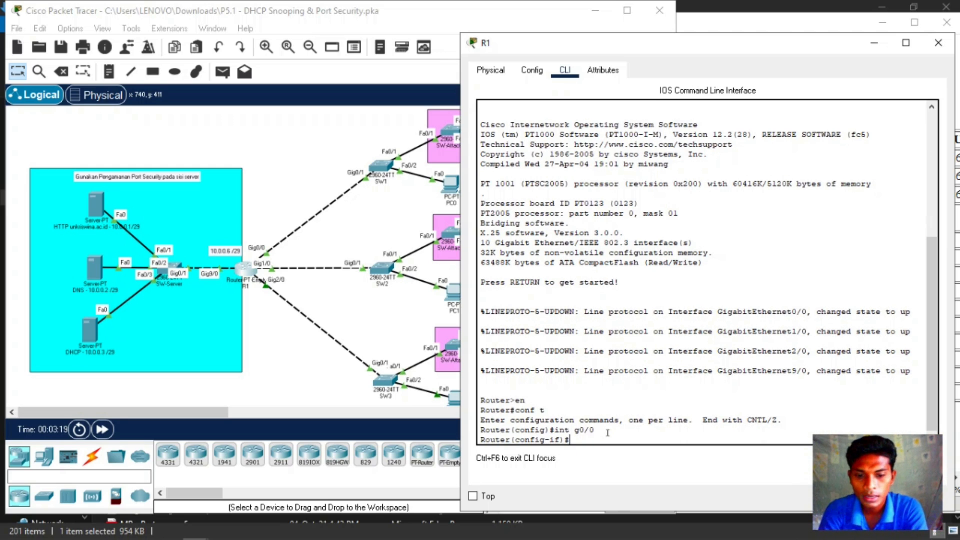
Step: Set the DHCP helper address of R1's g0/0 interface with ip helper-address 10.0.0.3
type("ip ")
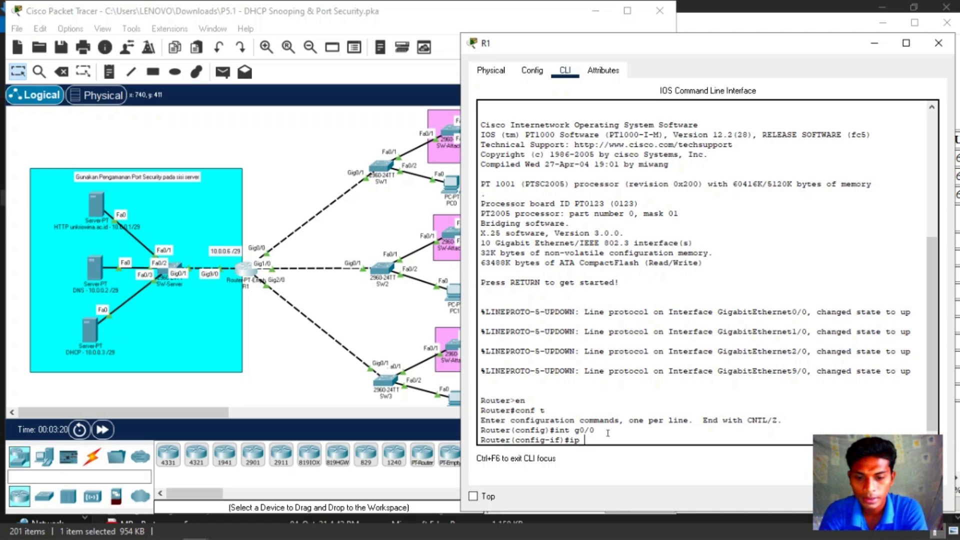
type("helpe")
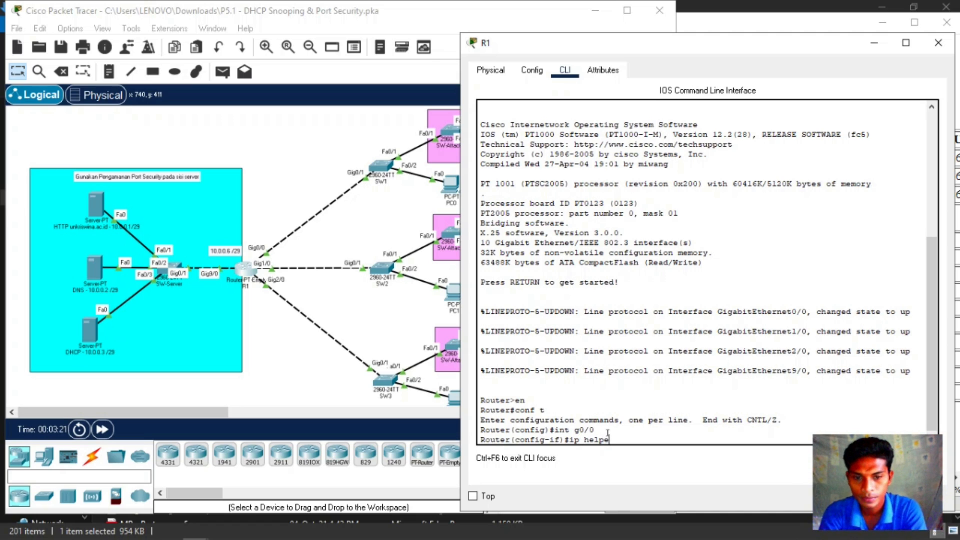
type("r")
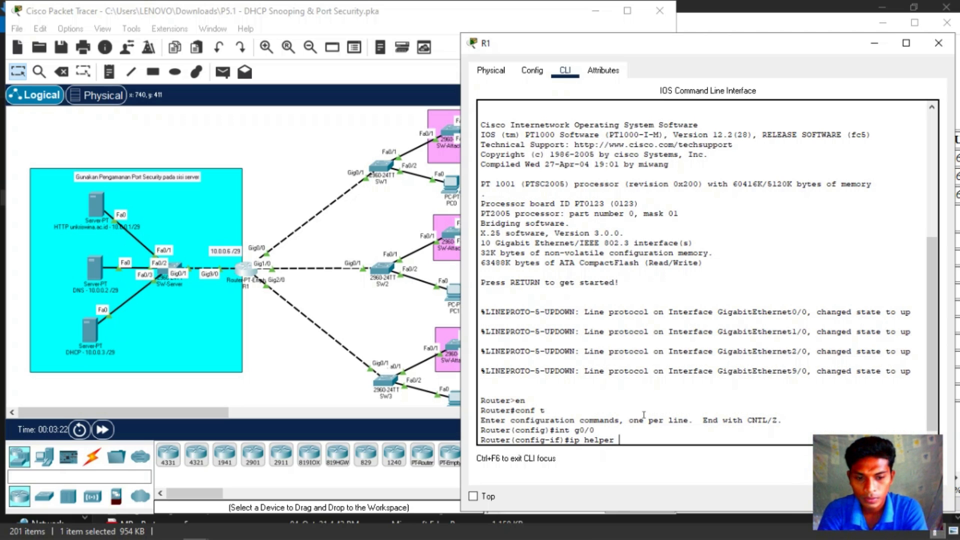
key("BackSpace")
type("-")
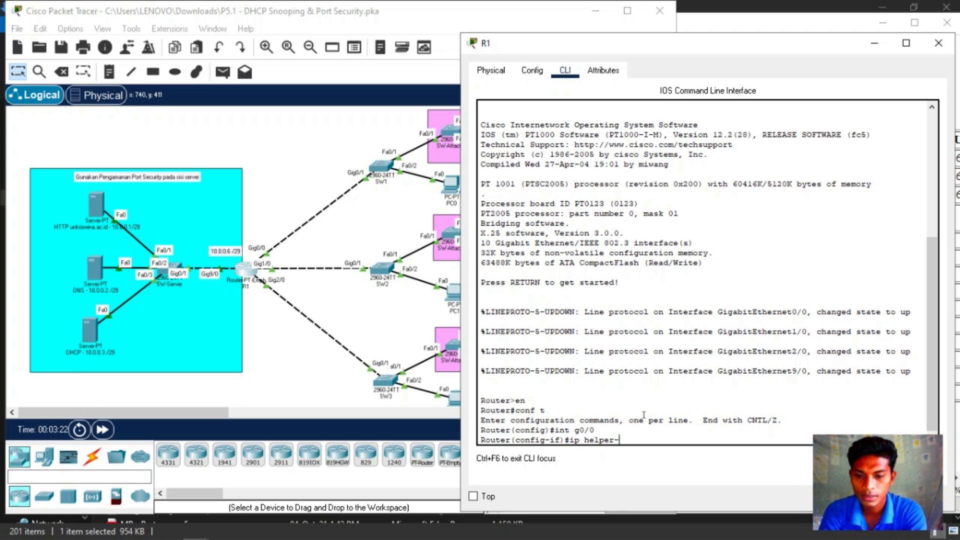
type("addres")
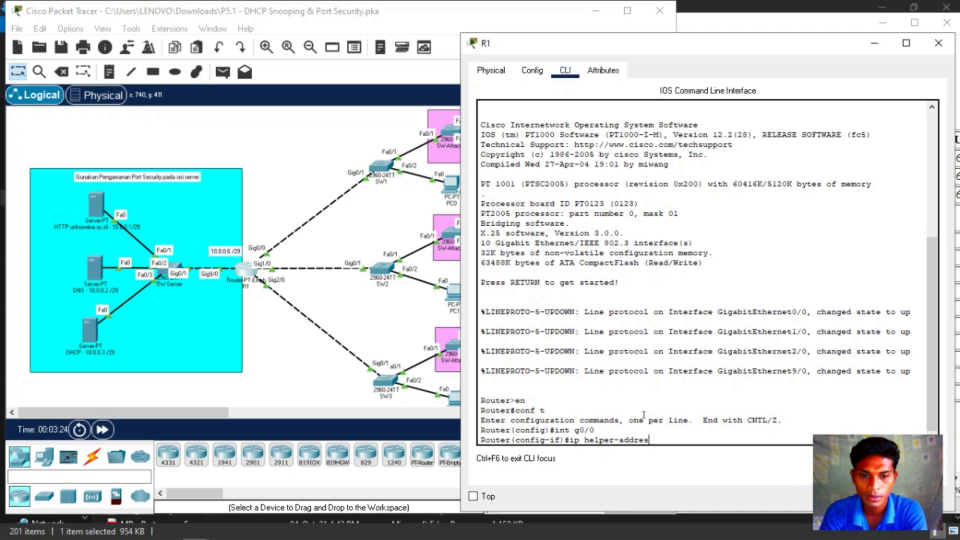
type("s ")
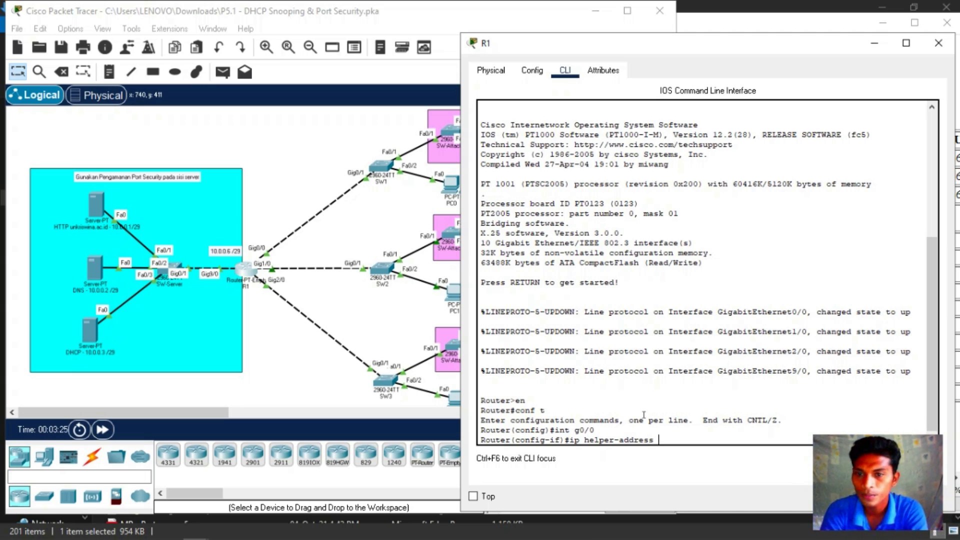
type("10")
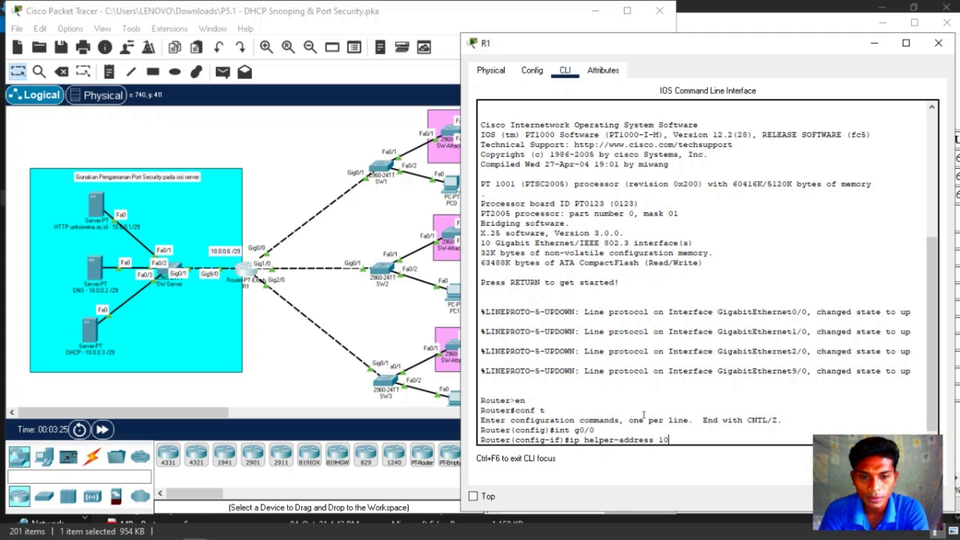
type(".0")
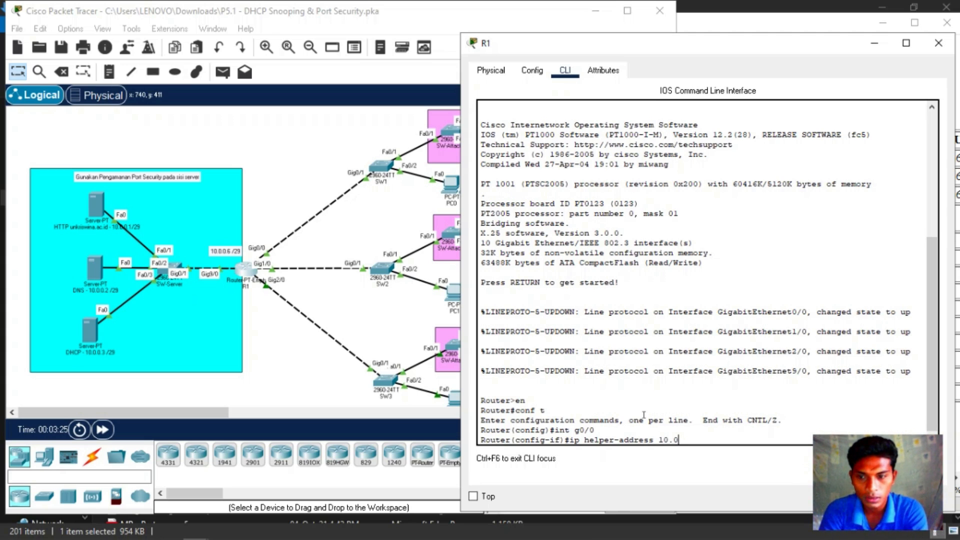
type(".0.")
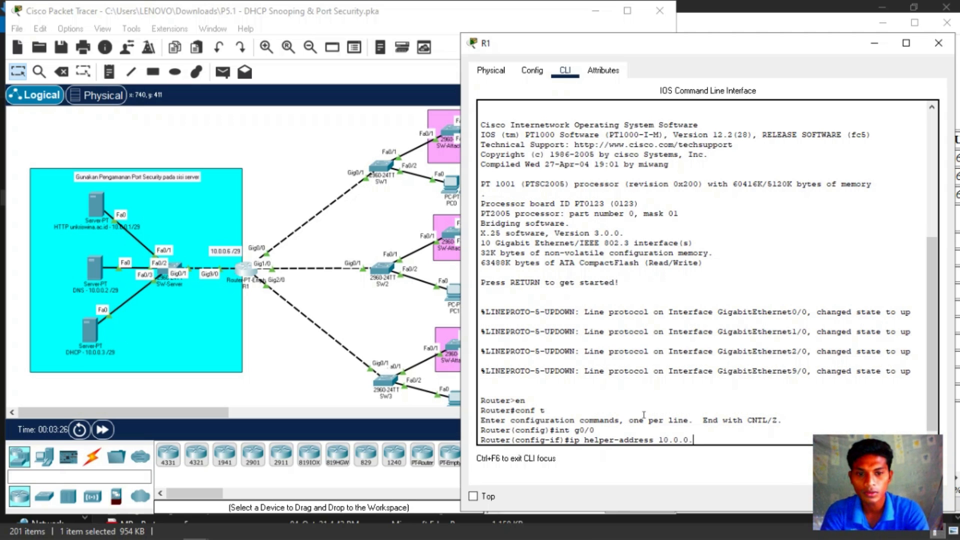
type("3")
key("Return")
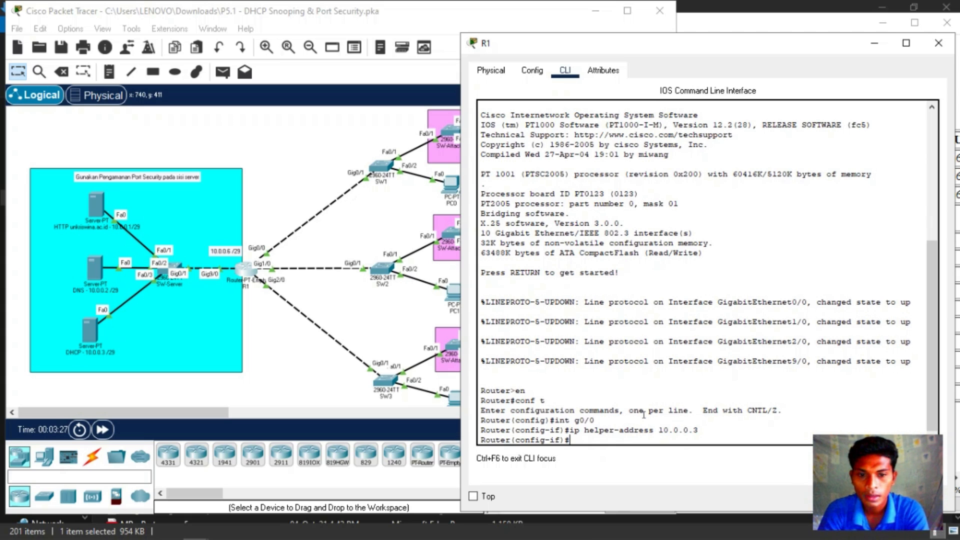
Step: Configure R1's g1/0 interface with the DHCP helper address 10.0.0.3
left_click_drag(606, 52, 475, 48)
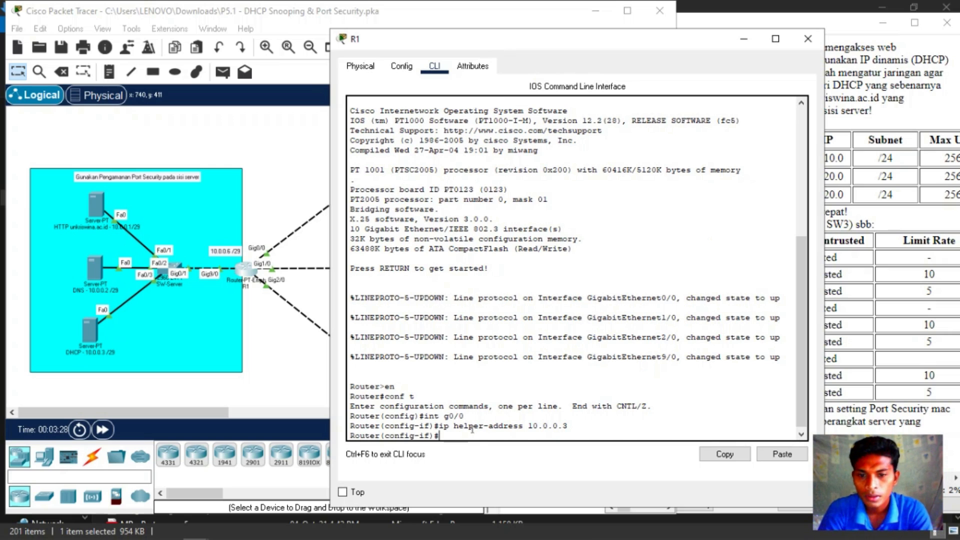
type("in")
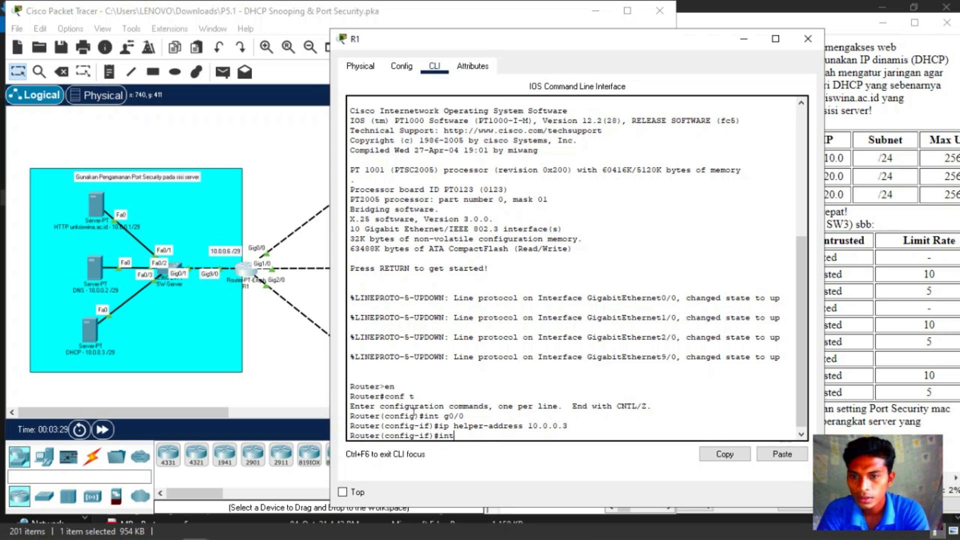
type("t ")
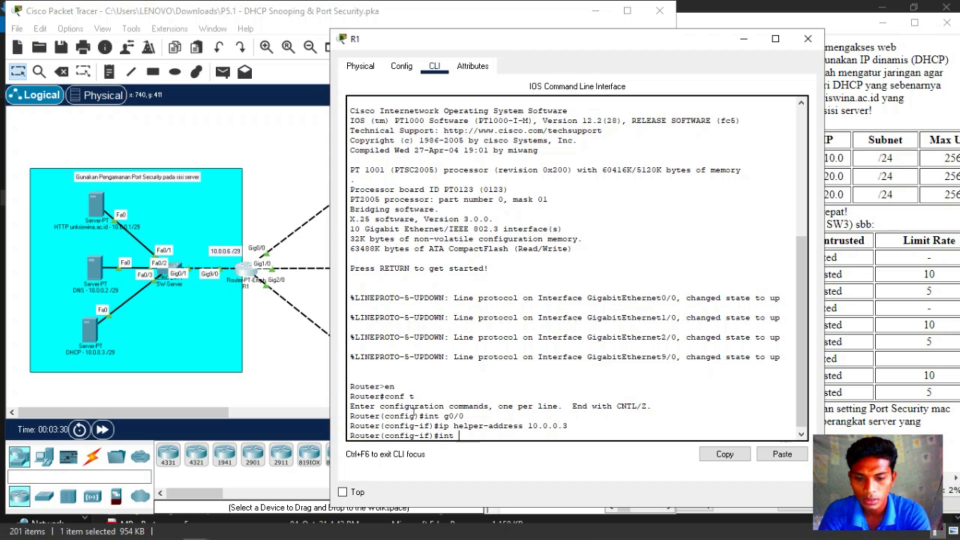
type("g")
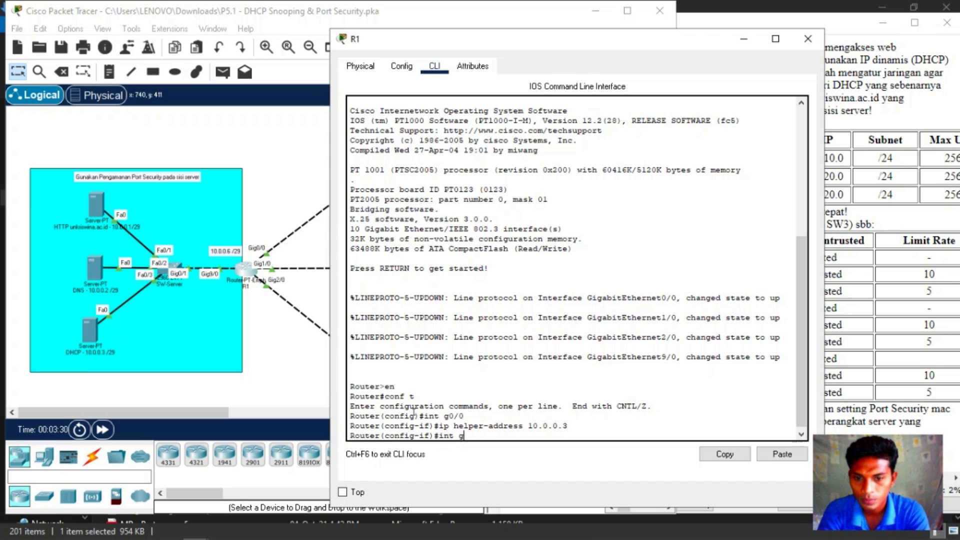
type("1")
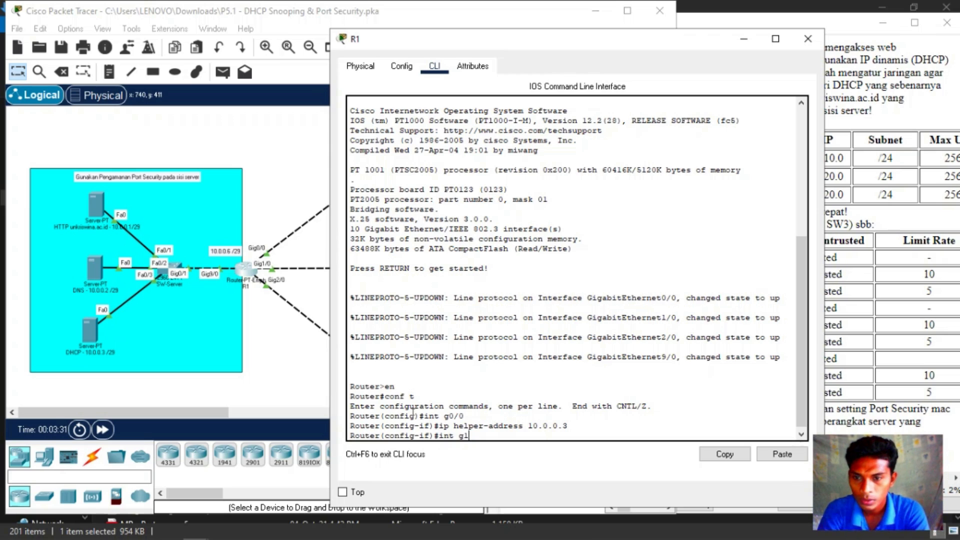
type("/0")
key("Return")
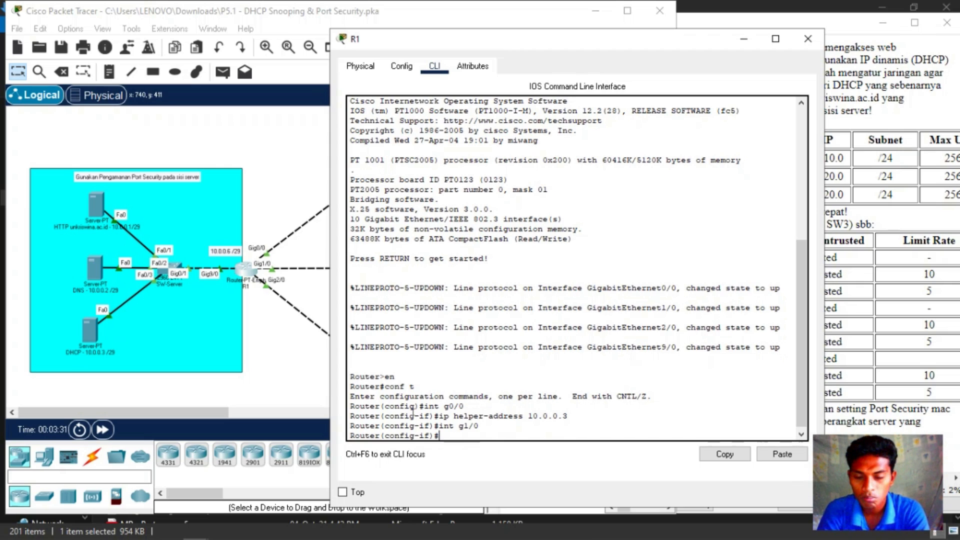
key("Up")
key("Up")
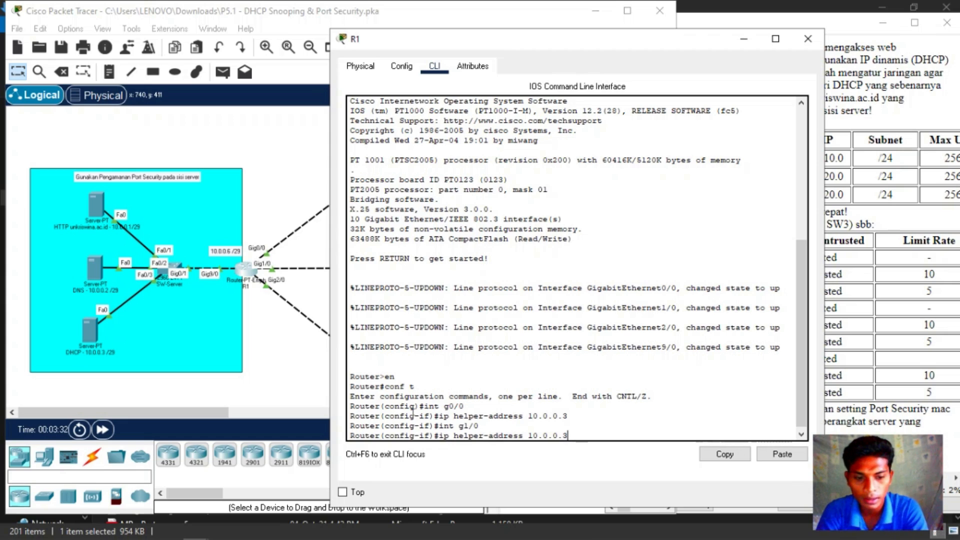
key("Return")
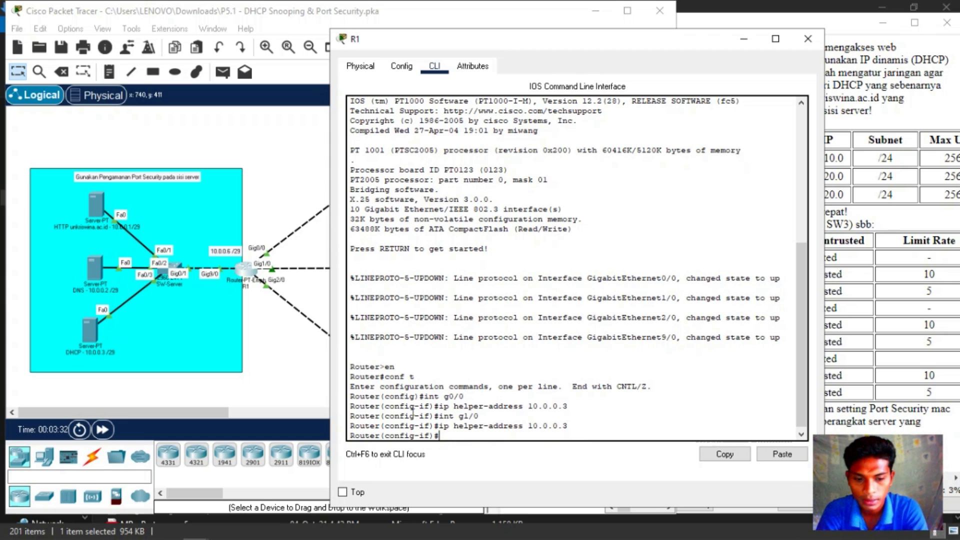
Step: Configure R1's g2/0 interface with the DHCP helper address 10.0.0.3 and close the router's window
key("Up")
key("Up")
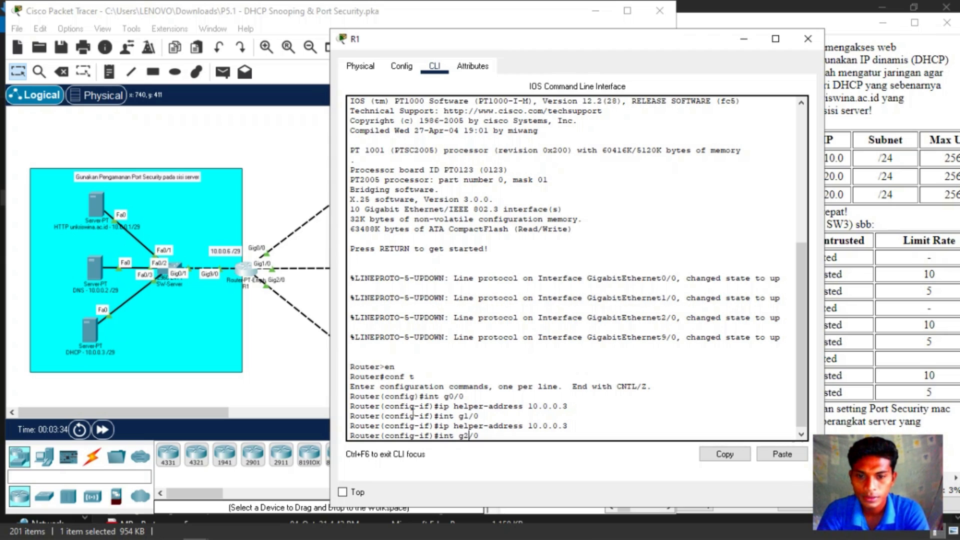
key("Return")
key("Up")
key("Up")
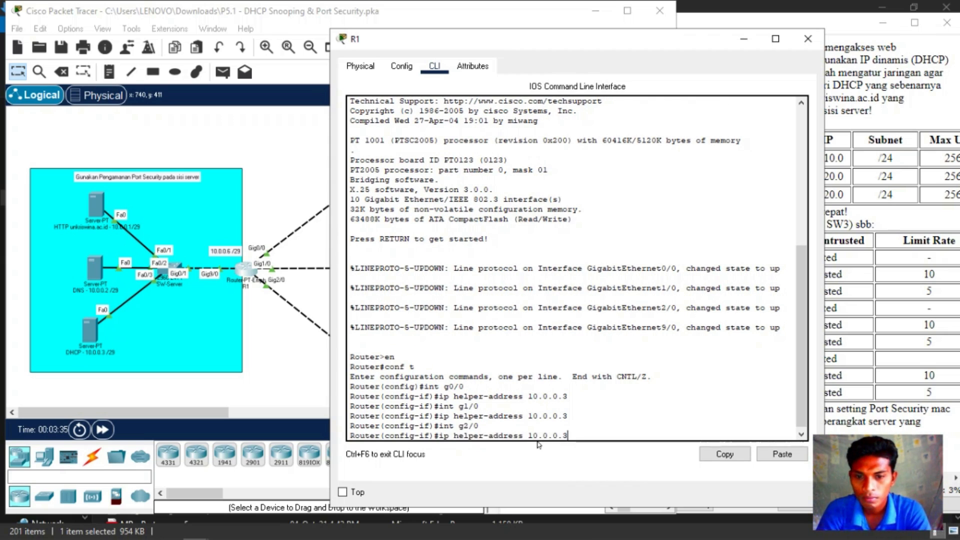
key("Return")
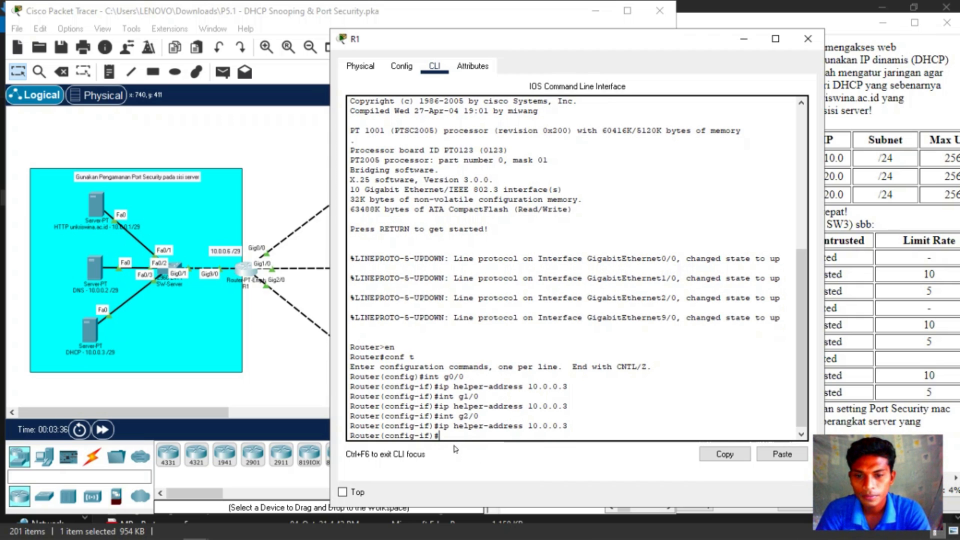
left_click_drag(682, 40, 499, 37)
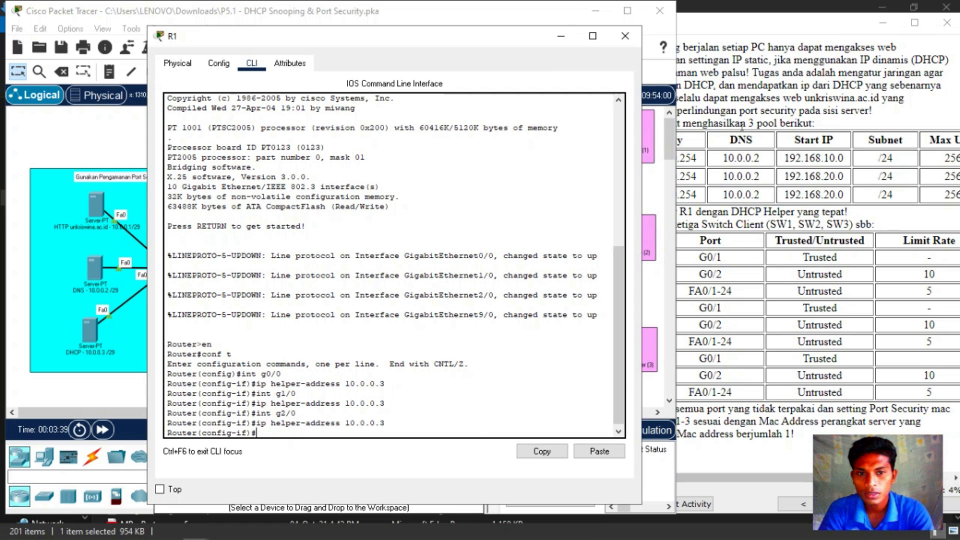
left_click(625, 36)
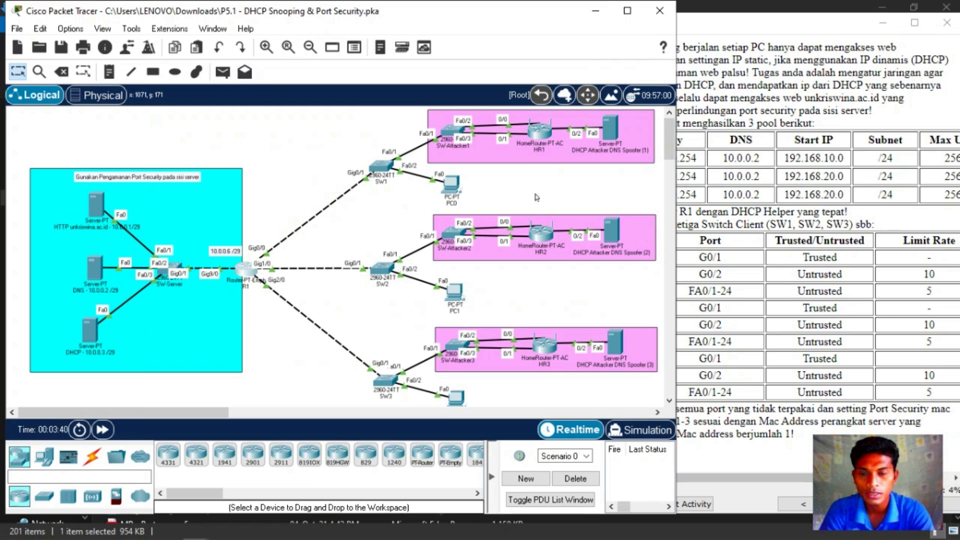
Step: Consult the DHCP Snooping table in the activity instructions and open switch SW1's command-line interface
left_click(917, 226)
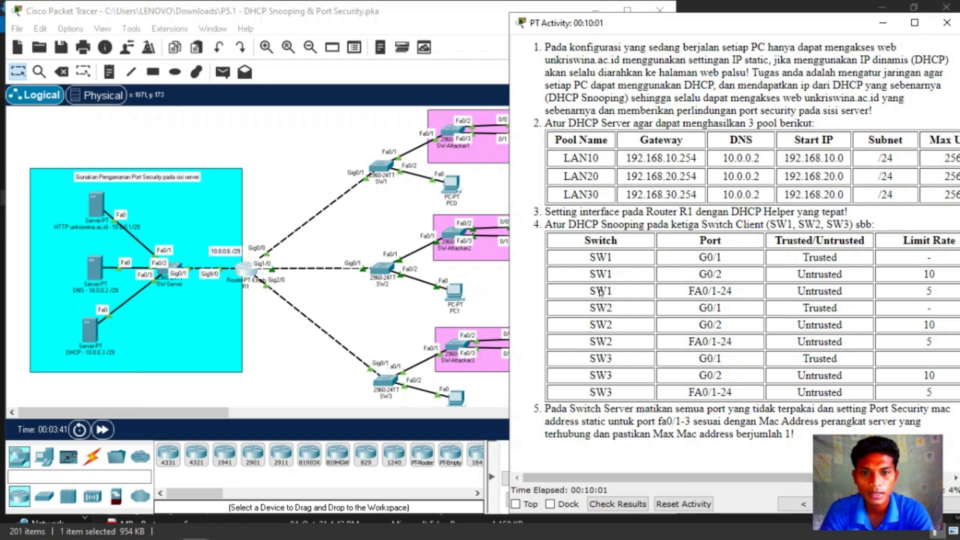
left_click(102, 416)
left_click_drag(103, 416, 146, 416)
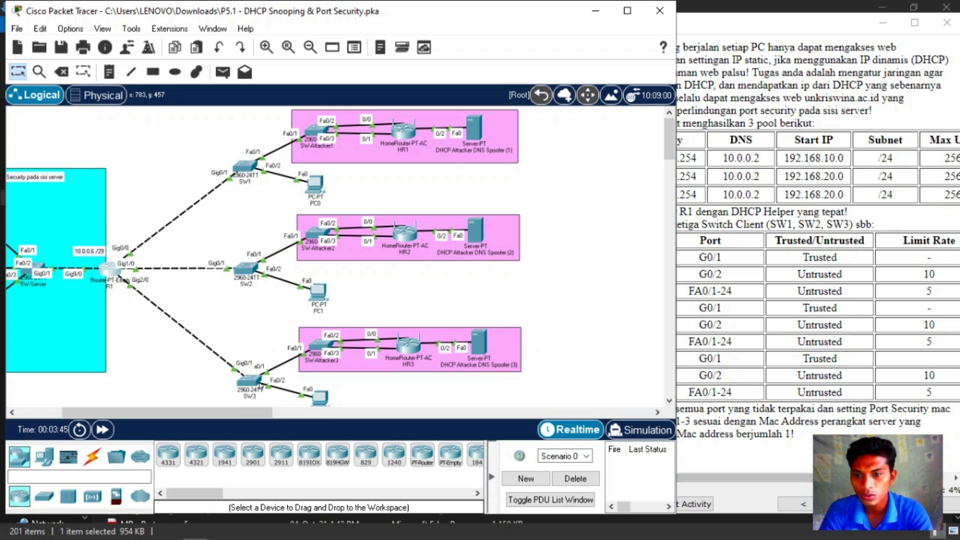
left_click(840, 289)
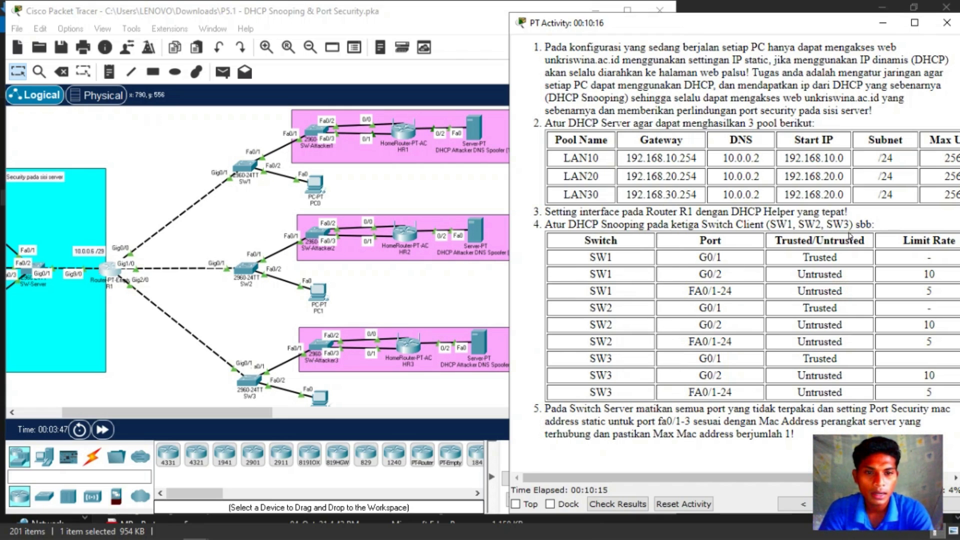
left_click_drag(608, 472, 635, 465)
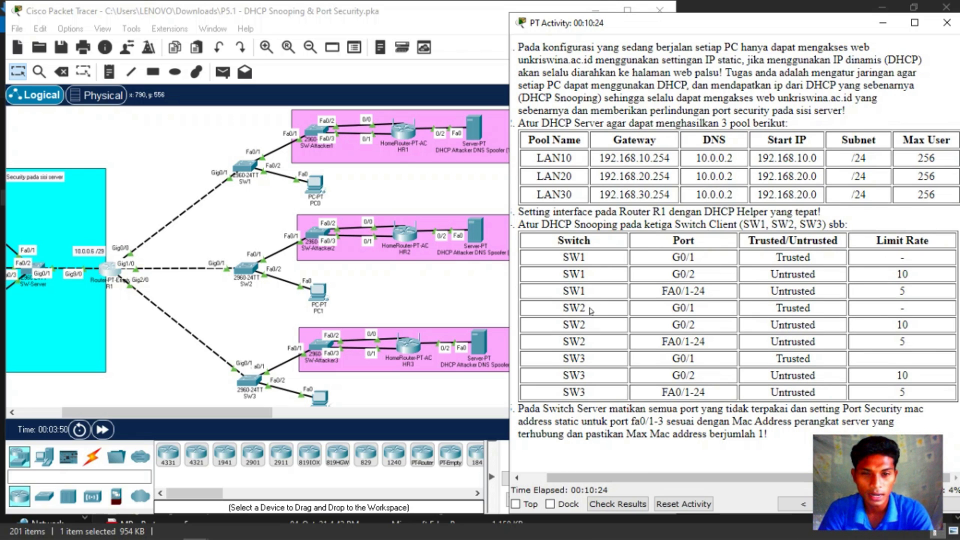
left_click(244, 170)
left_click(243, 170)
left_click(339, 59)
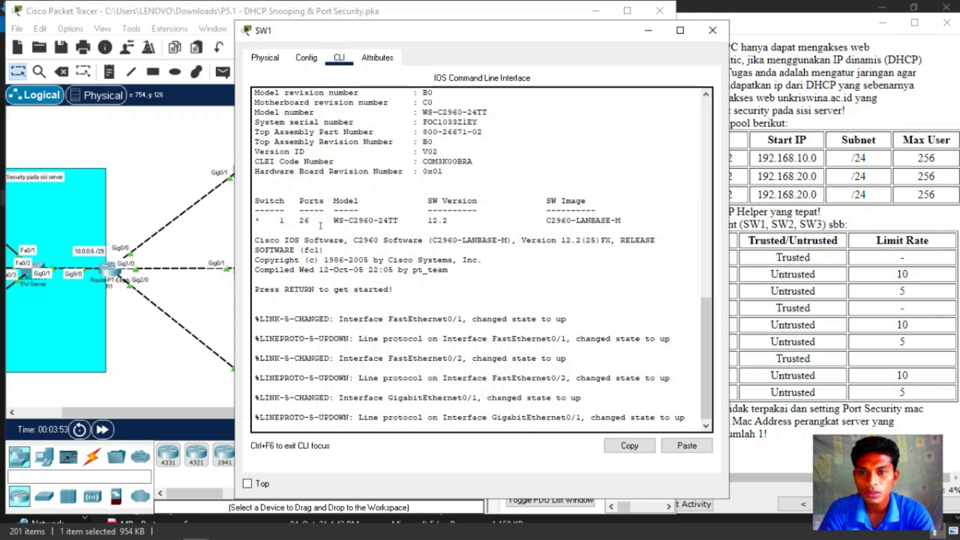
Step: Start a command-line session on switch SW1 and enter privileged mode with en
left_click(326, 429)
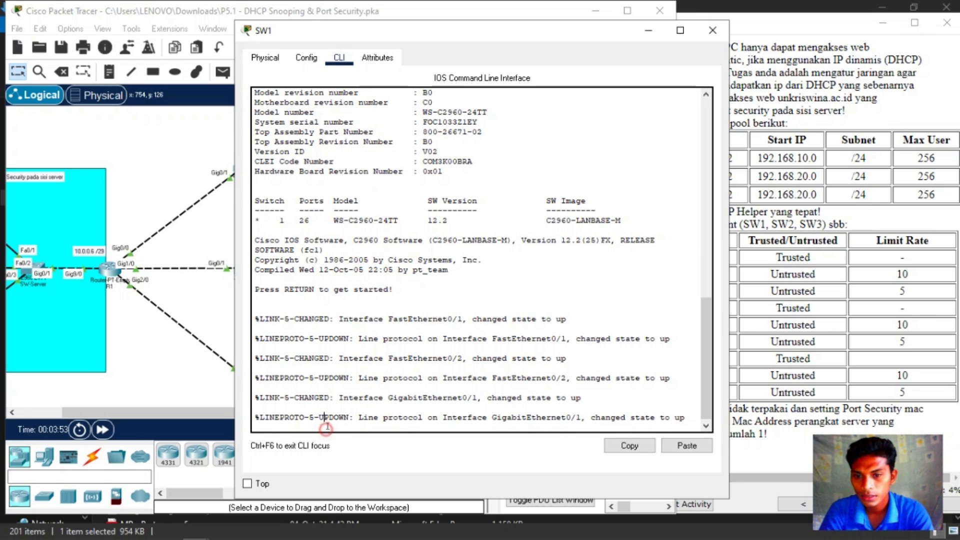
key("Return")
type("en")
key("Return")
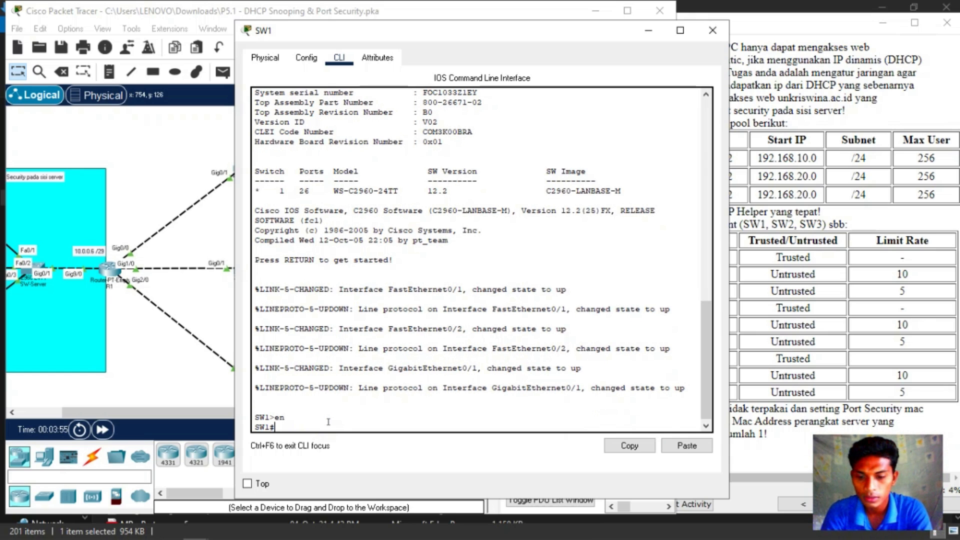
Step: Enter global configuration mode on switch SW1 with conf t
type("conf ")
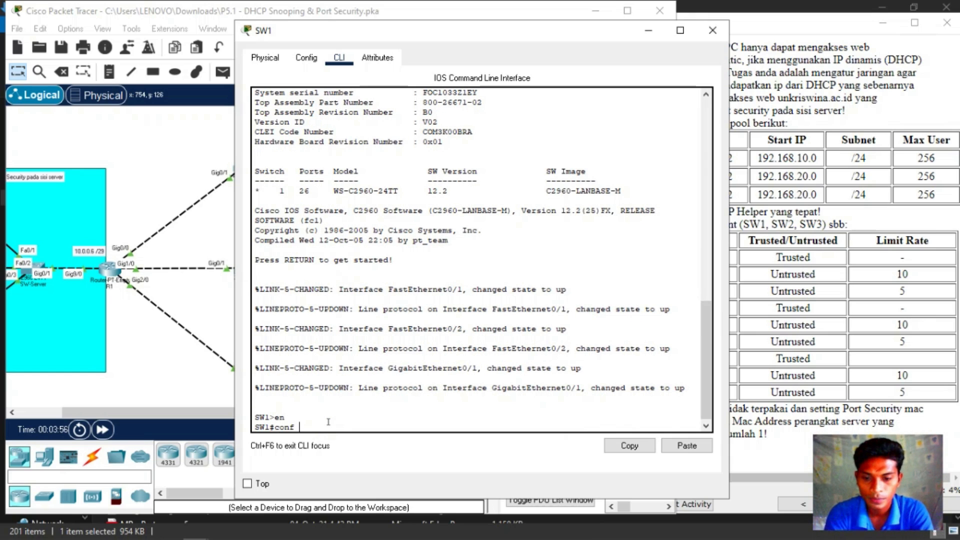
type("t")
key("Return")
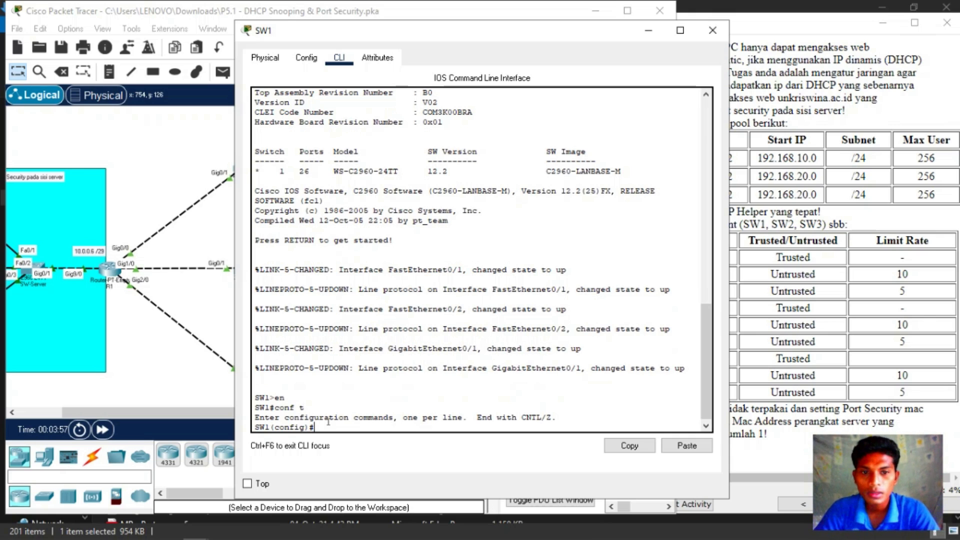
Step: Arrange SW1's command-line window beside the activity instructions so both the prompt and the full DHCP Snooping table can be read
left_click_drag(427, 37, 231, 39)
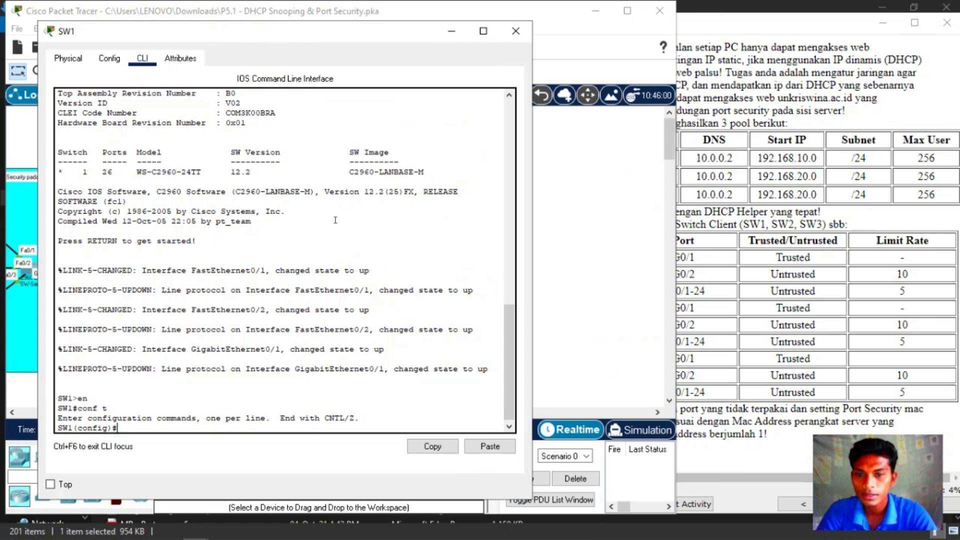
type("i")
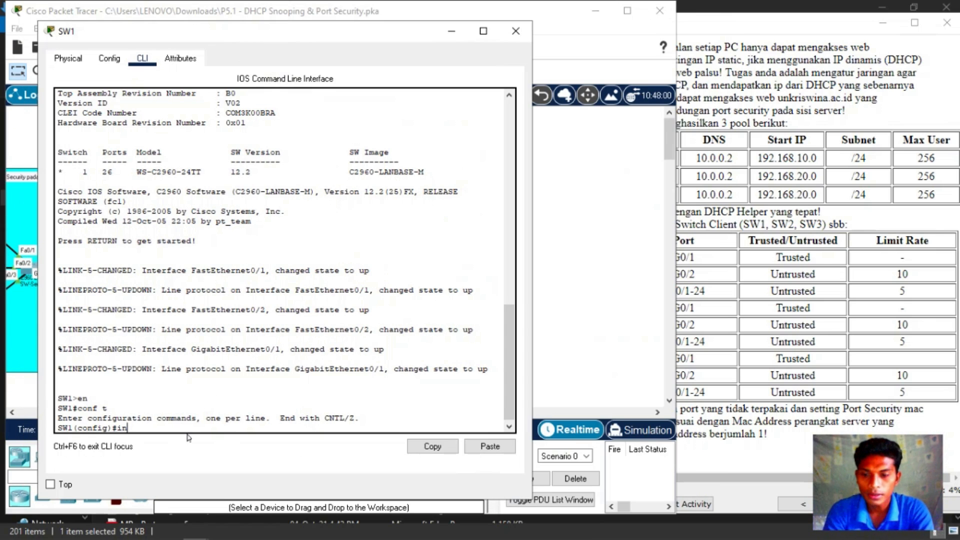
key("BackSpace")
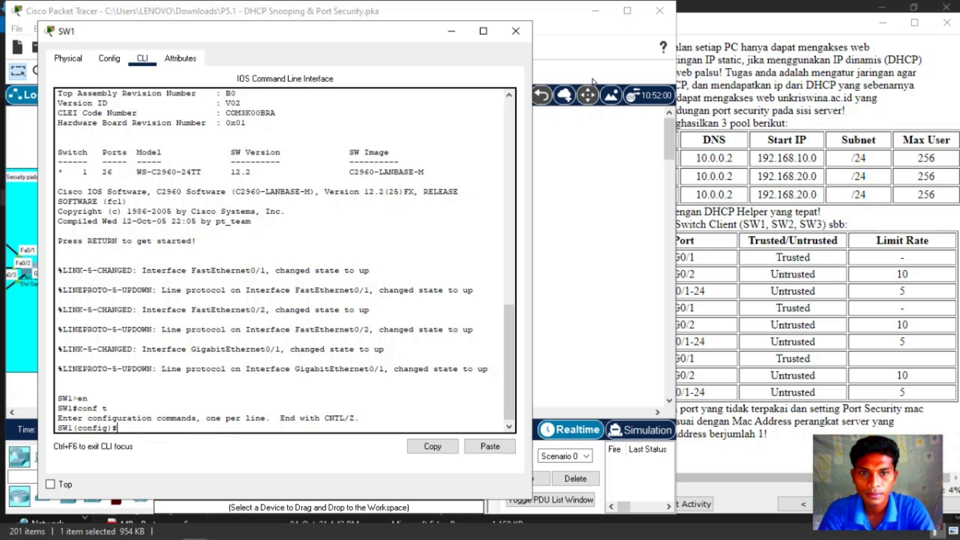
left_click(645, 22)
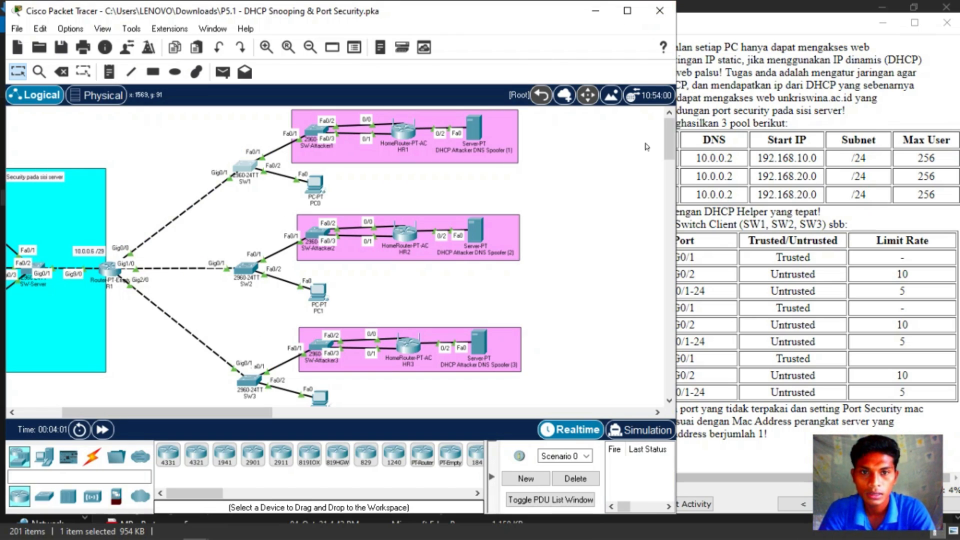
left_click(933, 80)
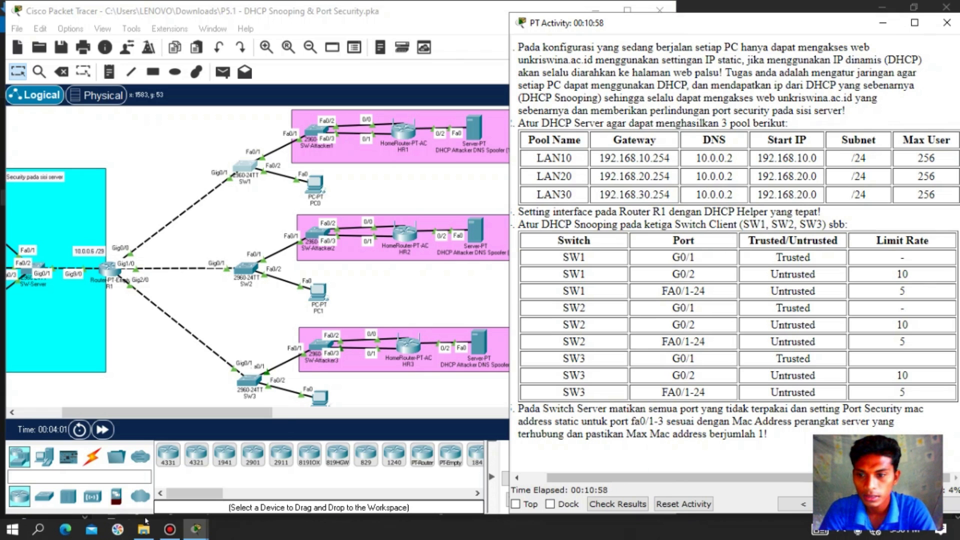
mouse_move(196, 529)
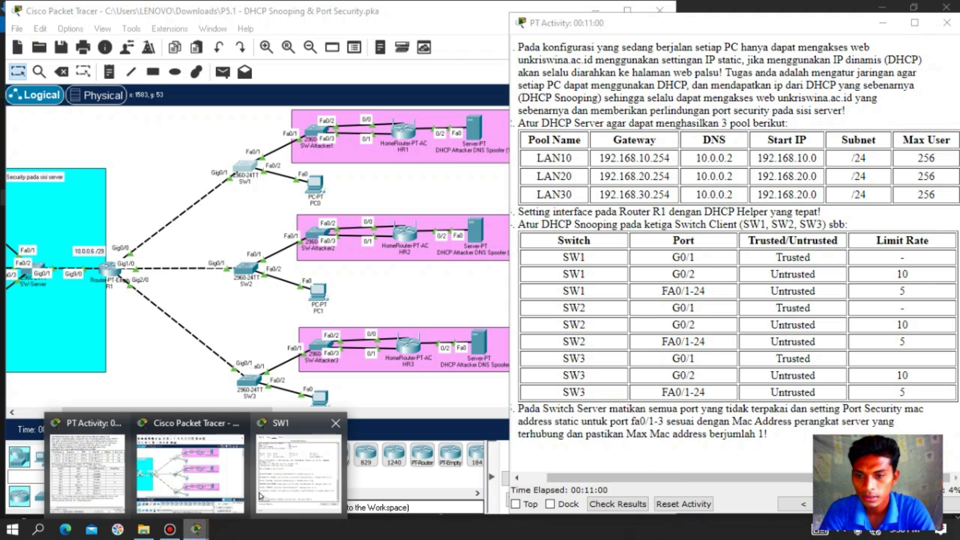
left_click(283, 473)
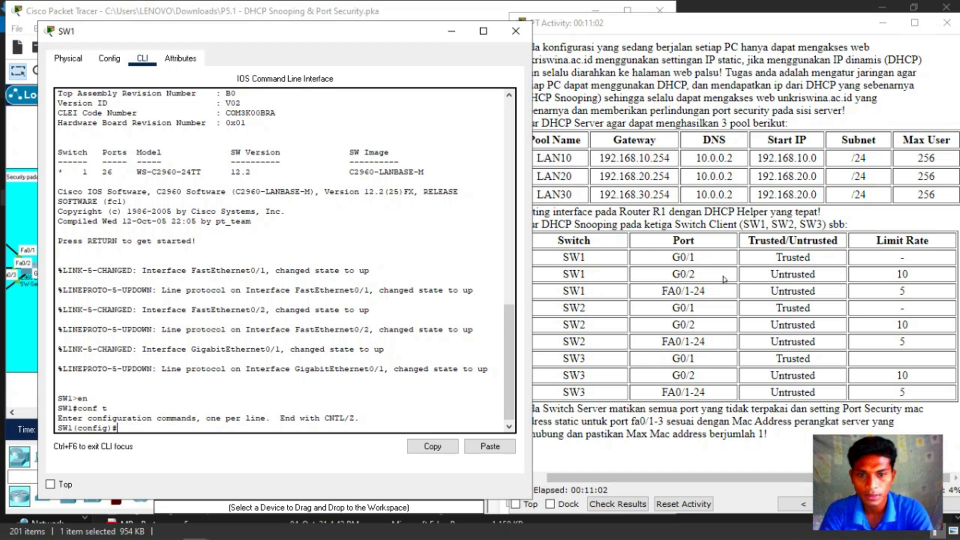
type("s")
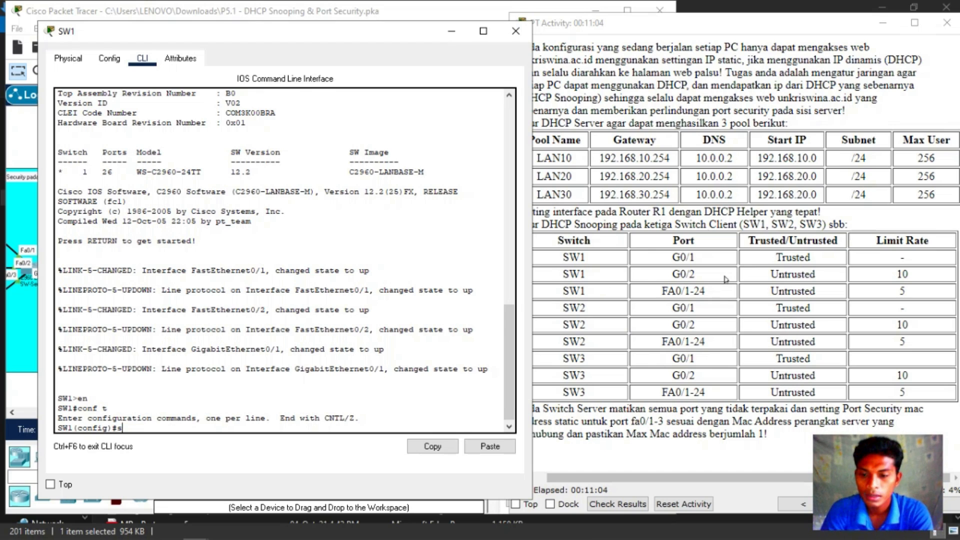
type("w")
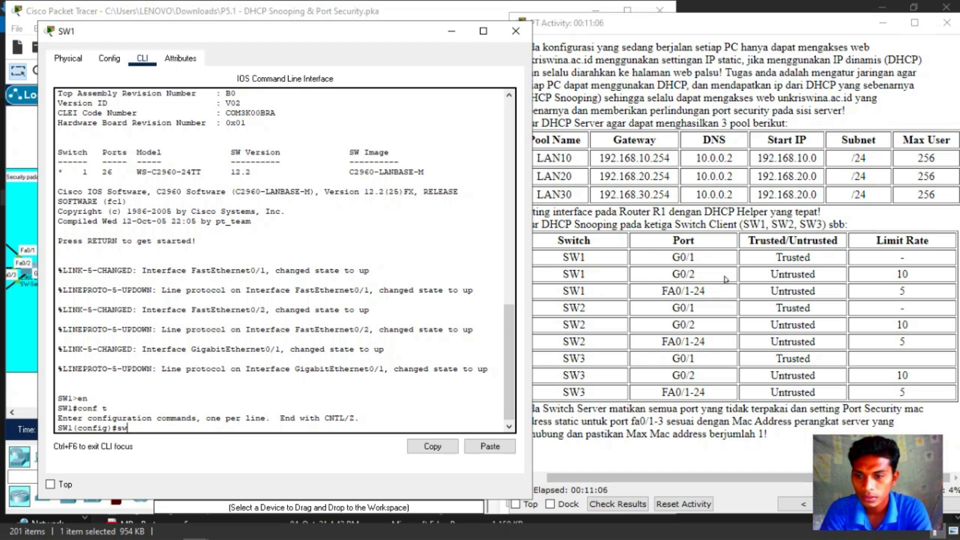
key("BackSpace")
key("BackSpace")
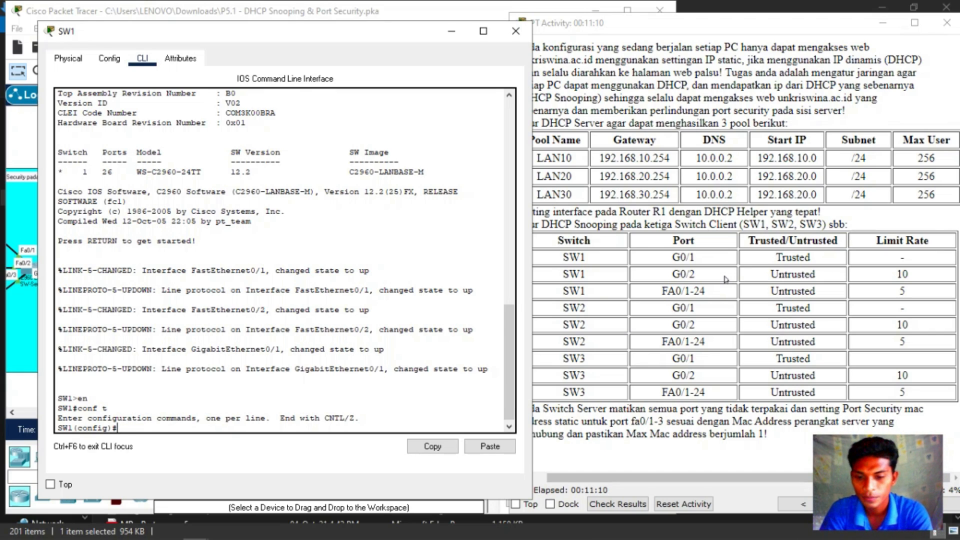
Step: Enable DHCP snooping globally on SW1 with the command ip dhcp snooping
type("i")
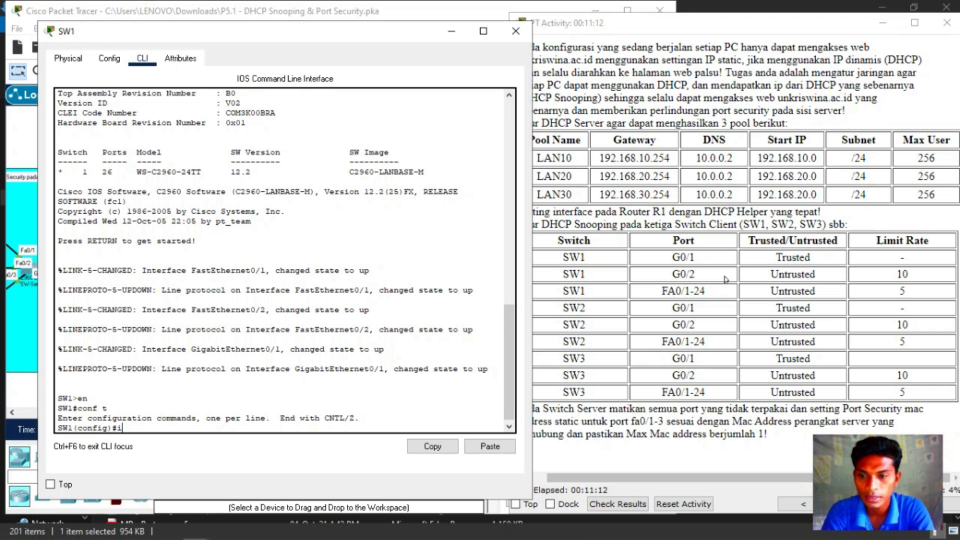
type("p d")
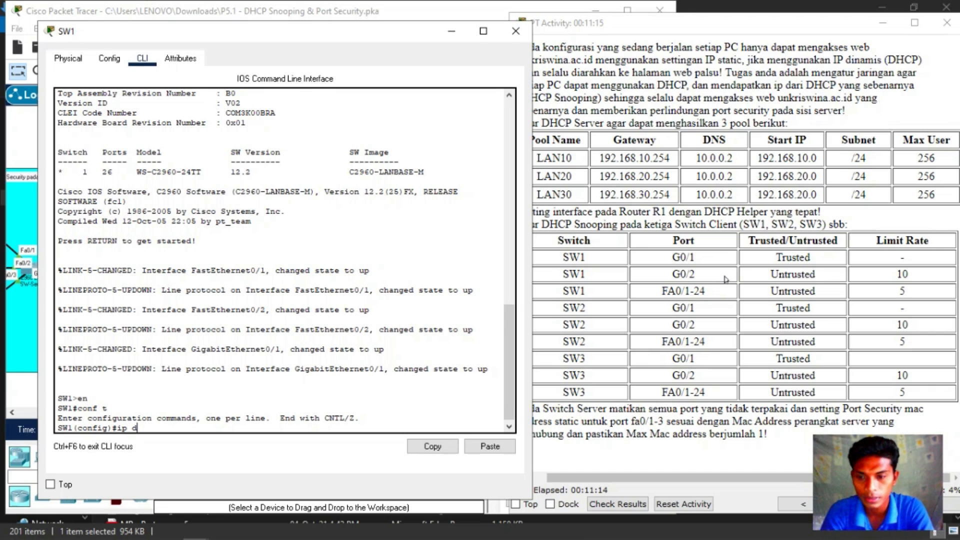
type("hcp ")
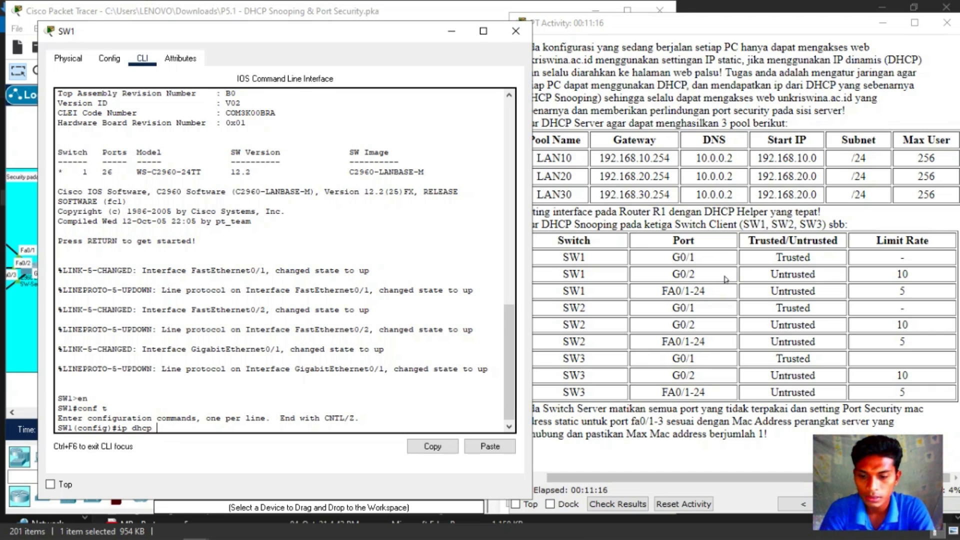
type("snoo")
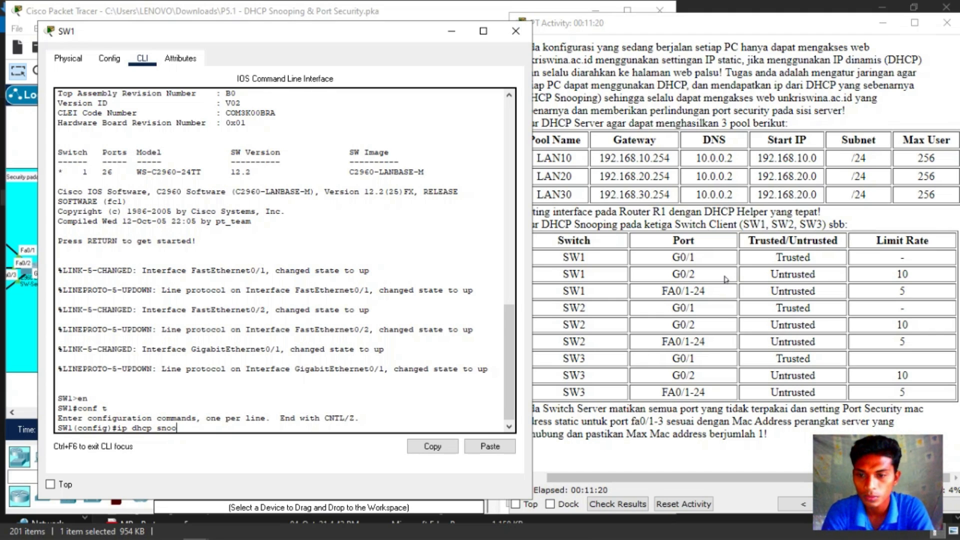
type("ping")
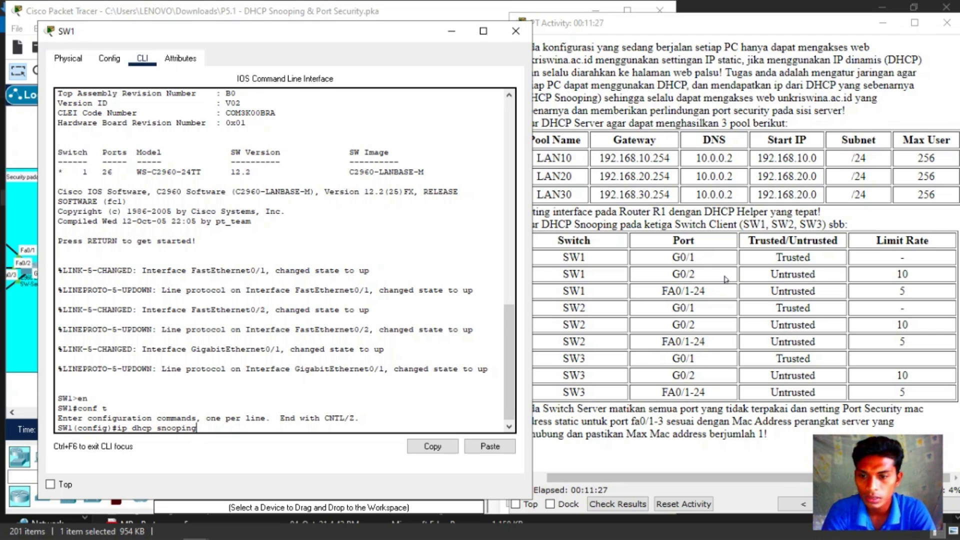
key("Return")
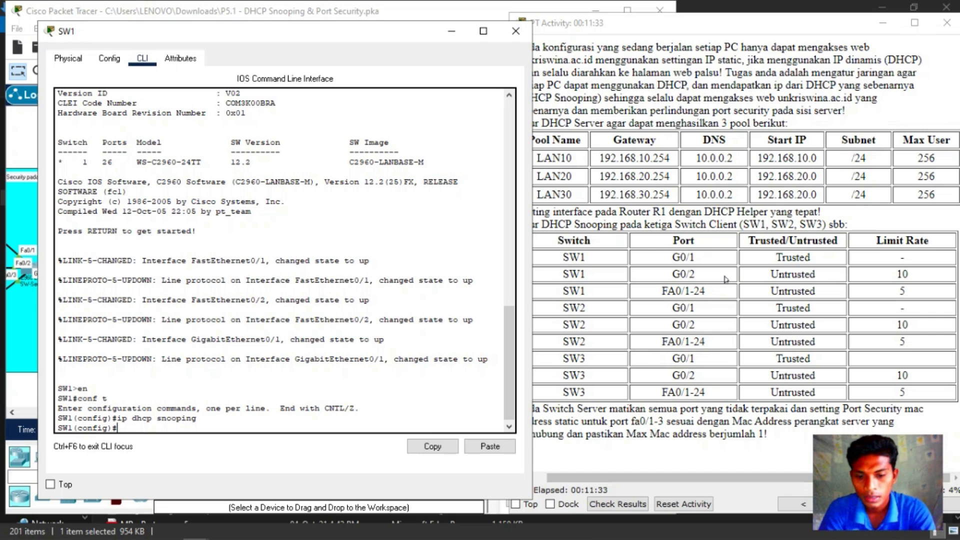
type("in")
key("BackSpace")
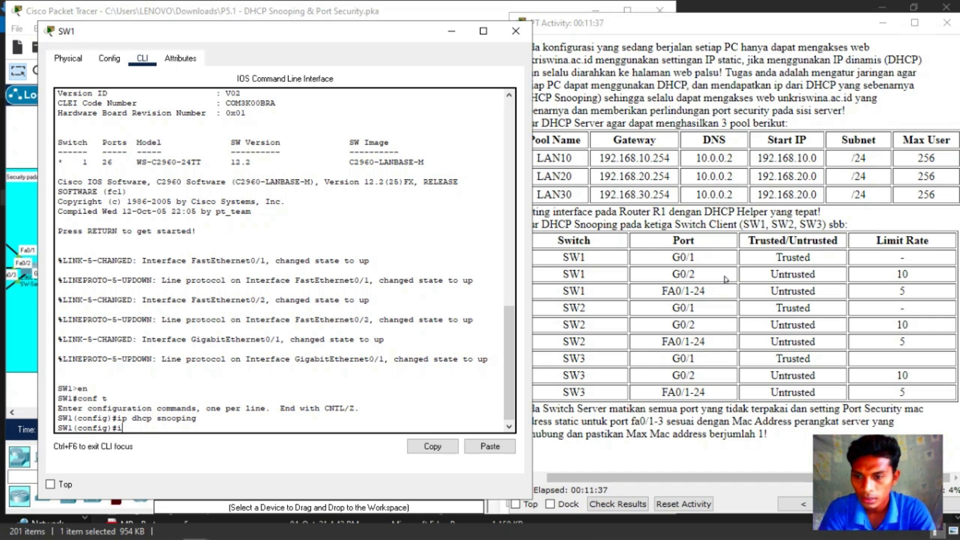
key("BackSpace")
Step: Enable DHCP snooping for VLAN 1 on SW1 with ip dhcp snooping vlan 1
key("Up")
type("vla")
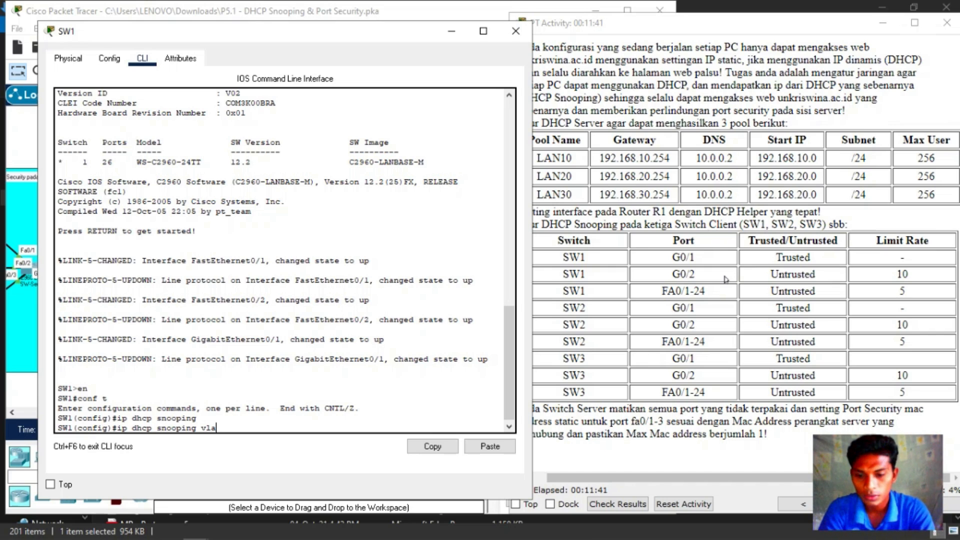
type("n 1")
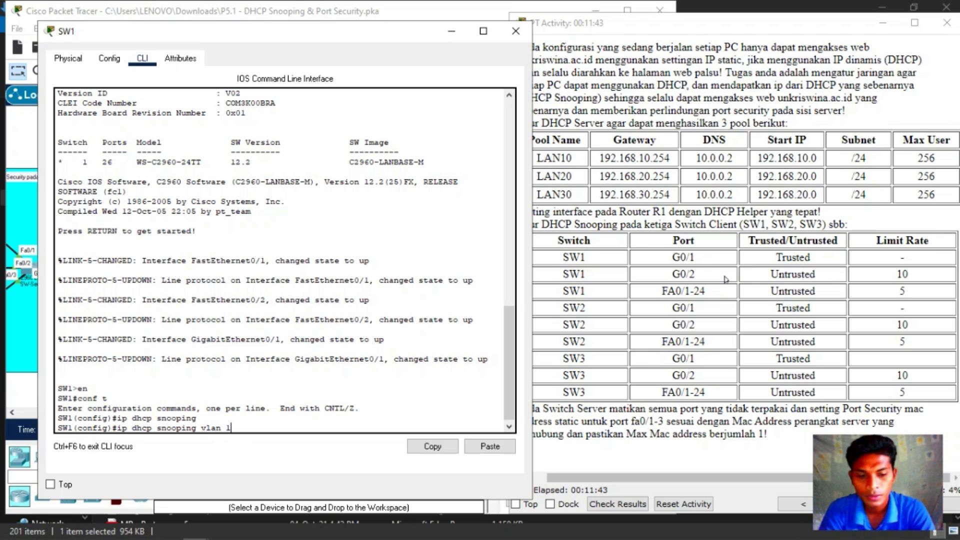
key("Return")
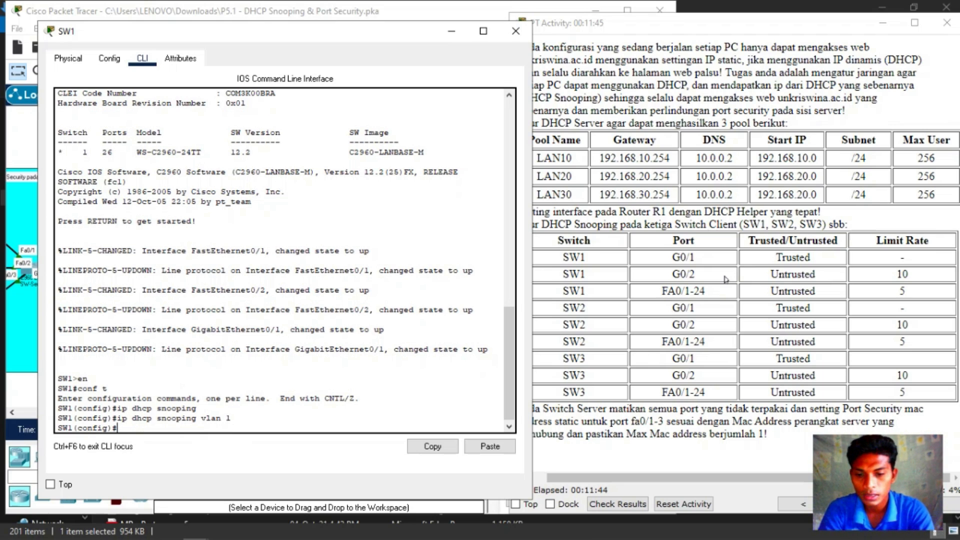
Step: Set SW1's g0/1 interface as a trusted port with ip dhcp snooping trust and exit the interface configuration
type("int")
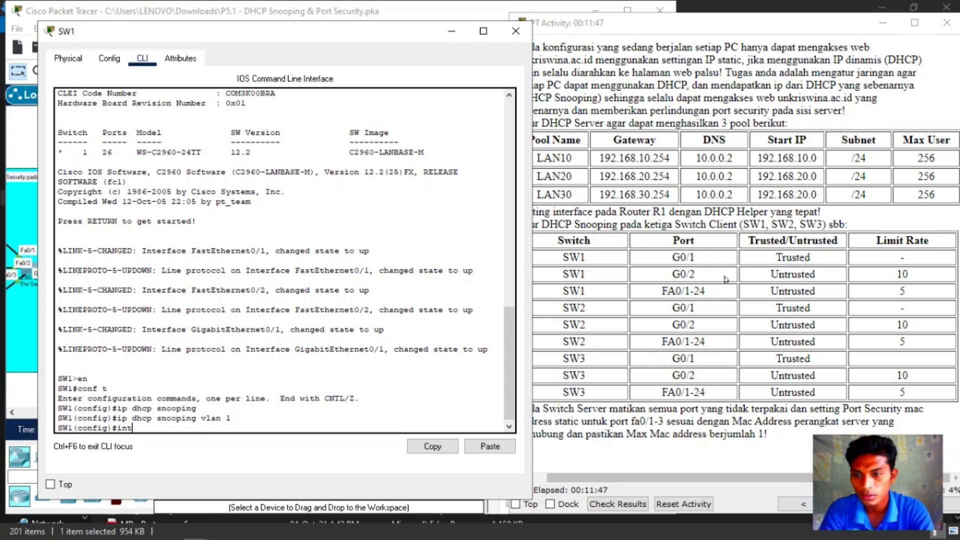
type(" g0")
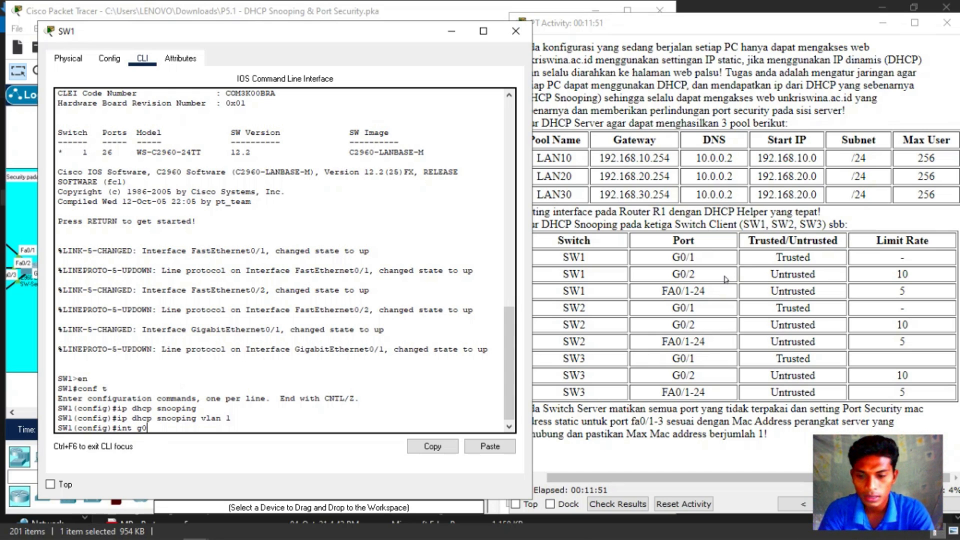
type("/1")
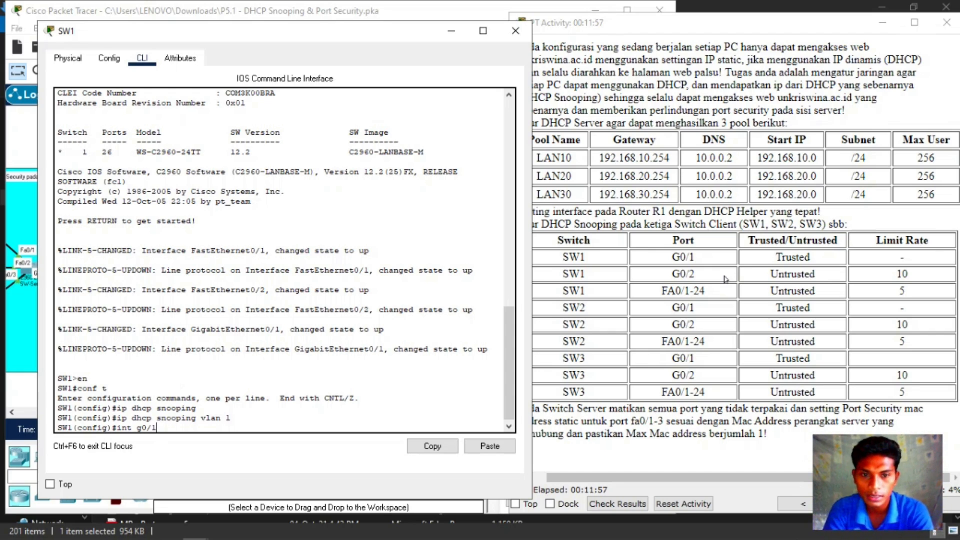
key("Return")
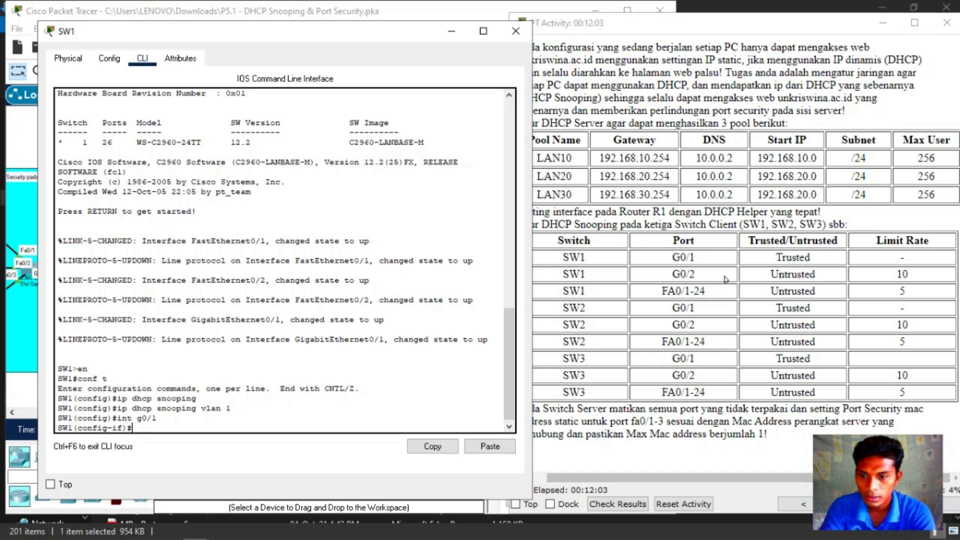
type("ip ")
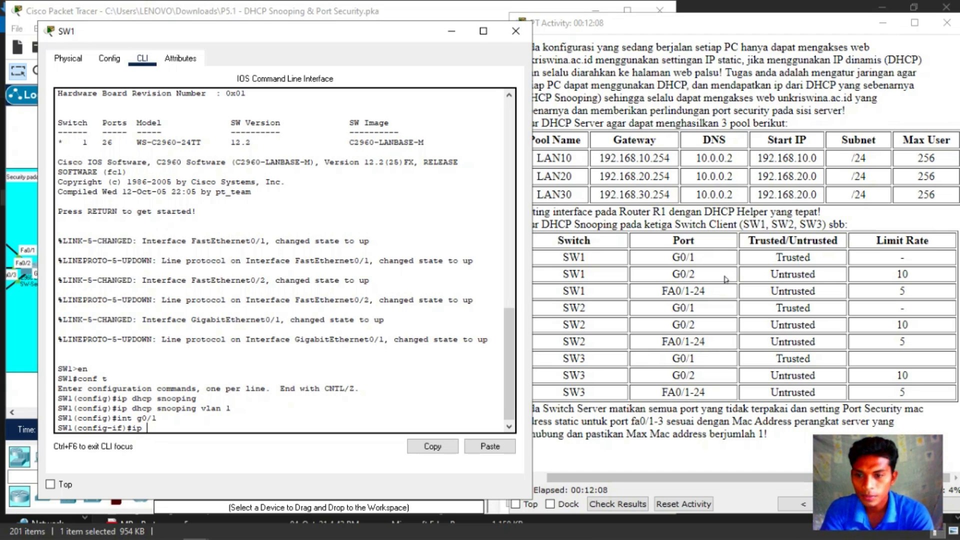
type("d")
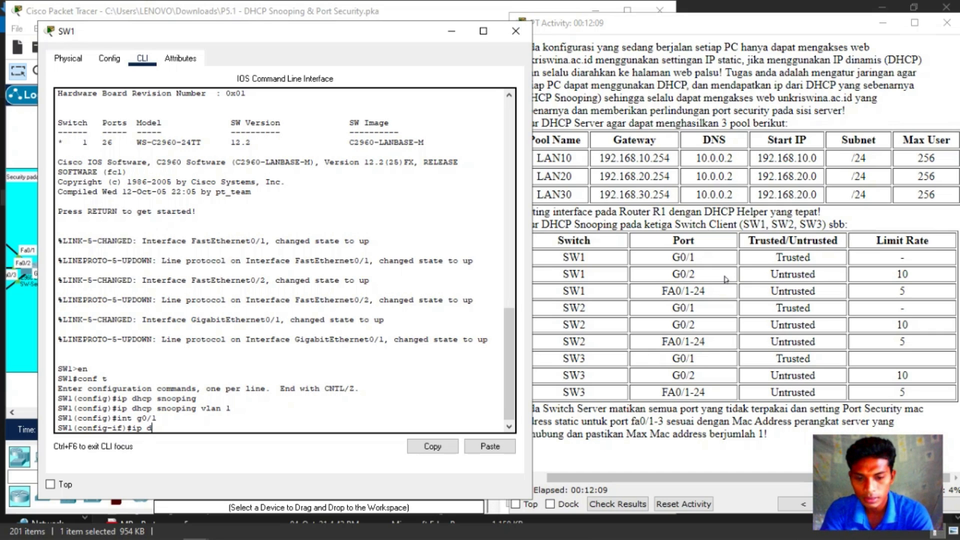
type("hcp sni")
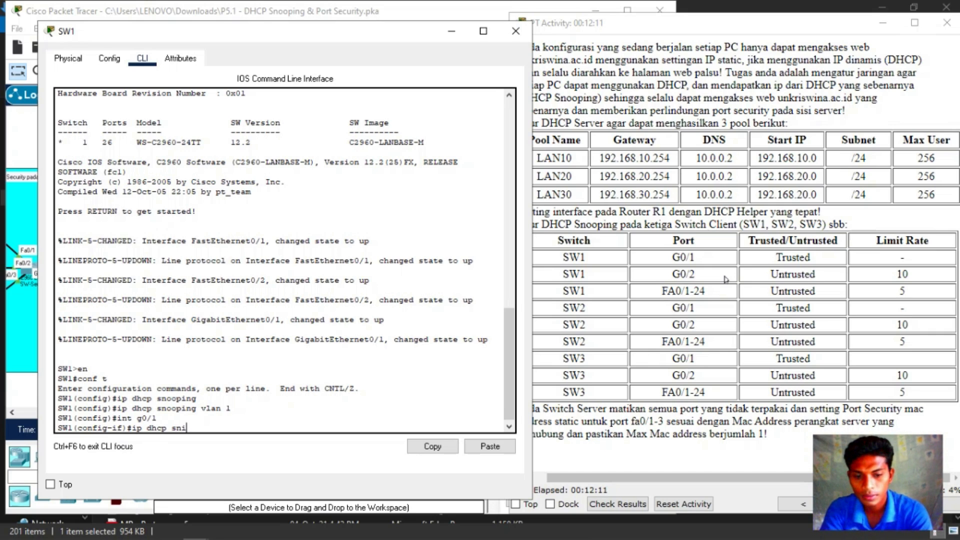
key("BackSpace")
type("oop")
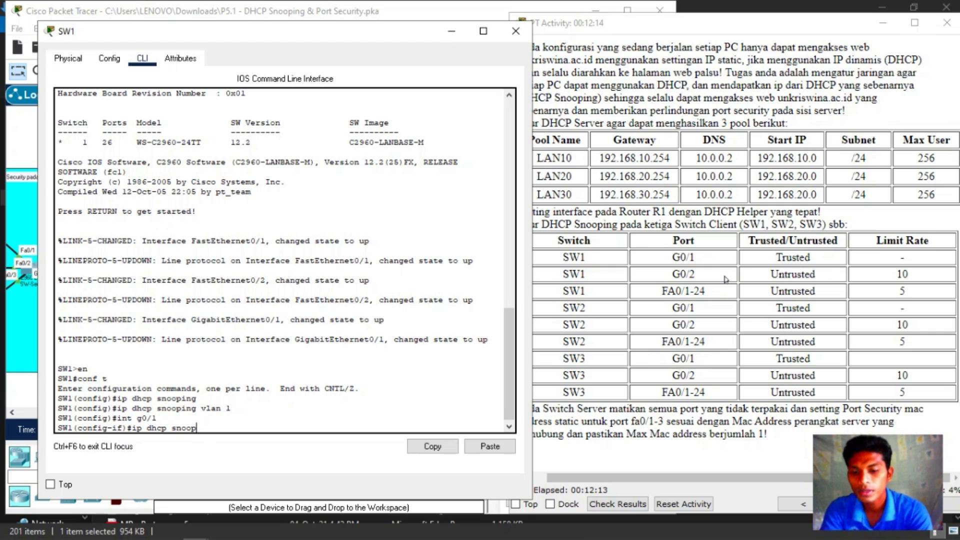
type("ing trus")
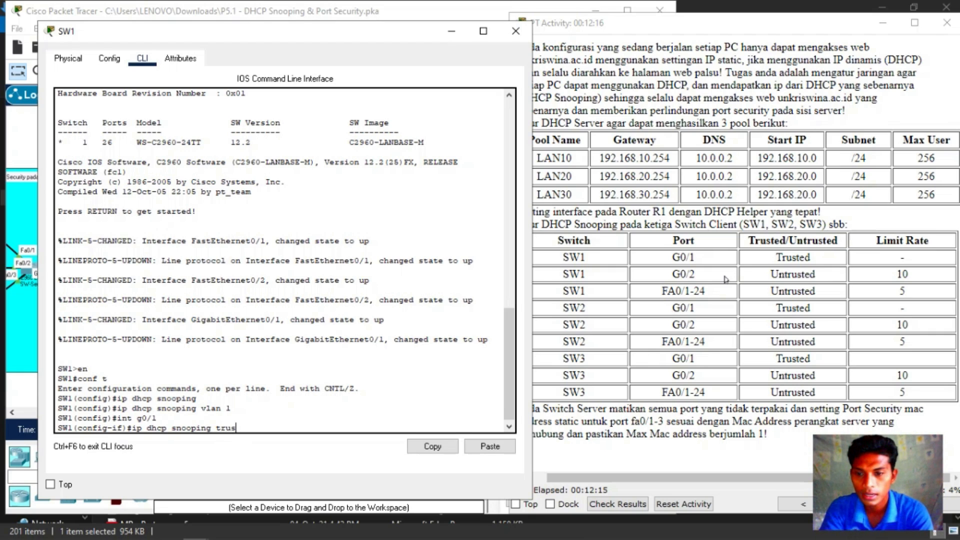
type("t")
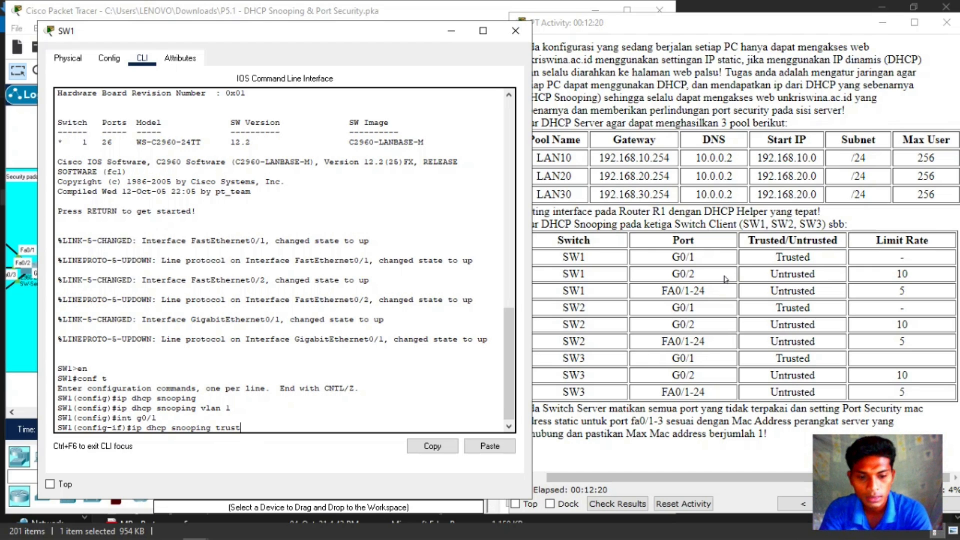
key("Return")
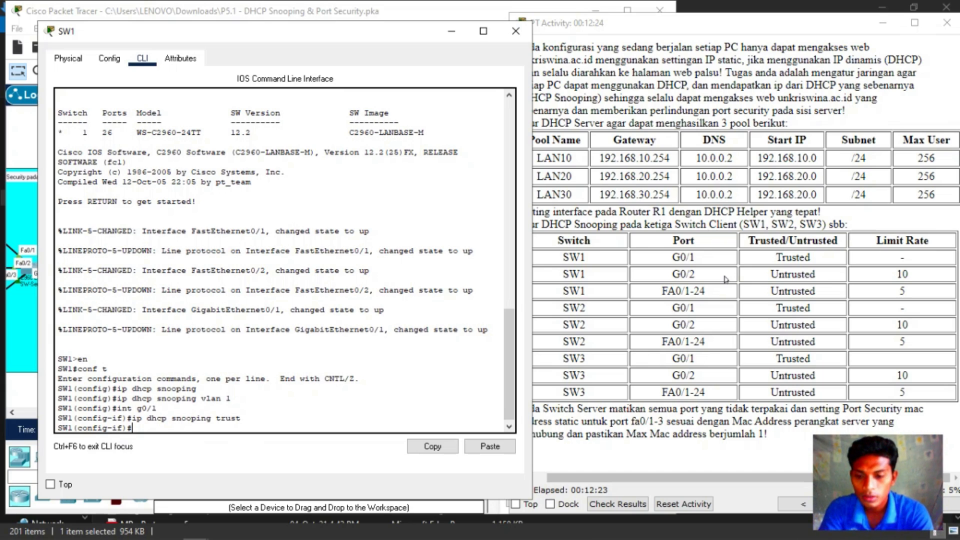
type("ex")
key("Return")
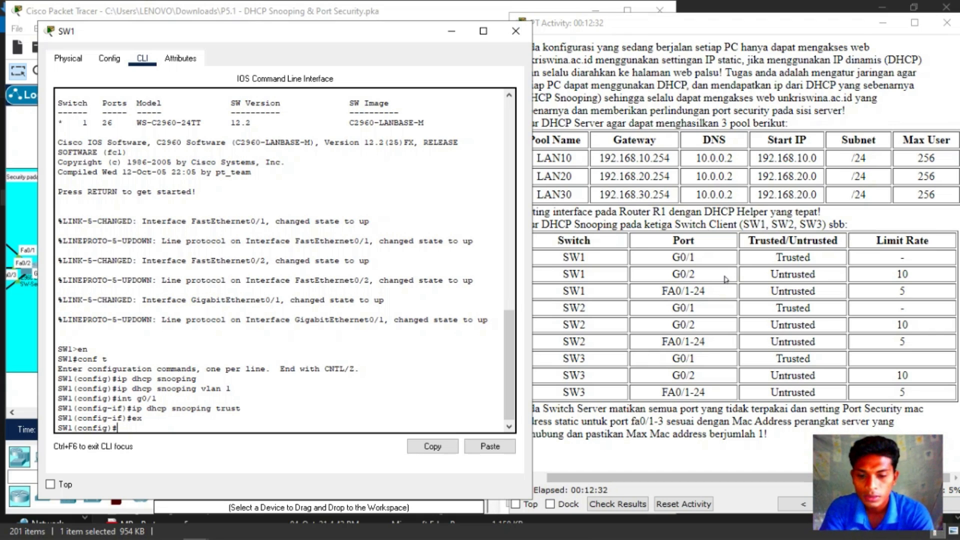
Step: Limit DHCP packets on SW1's g0/2 interface with ip dhcp snooping limit rate 10 and exit the interface configuration
type("int ")
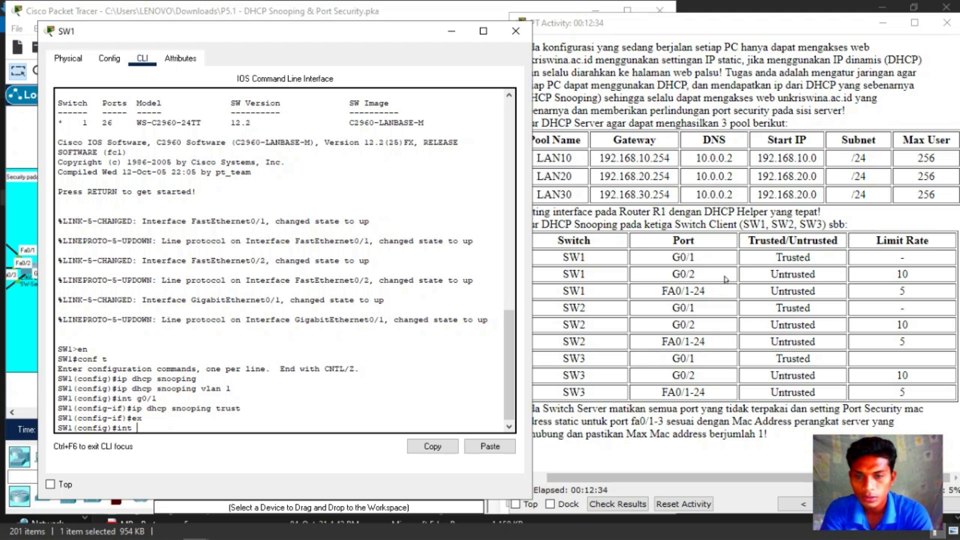
type("g0/2")
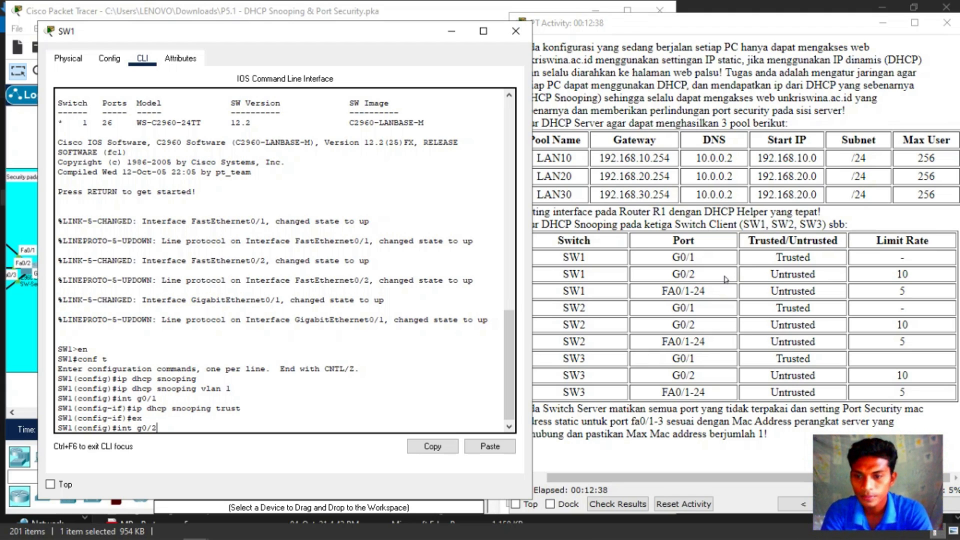
key("Return")
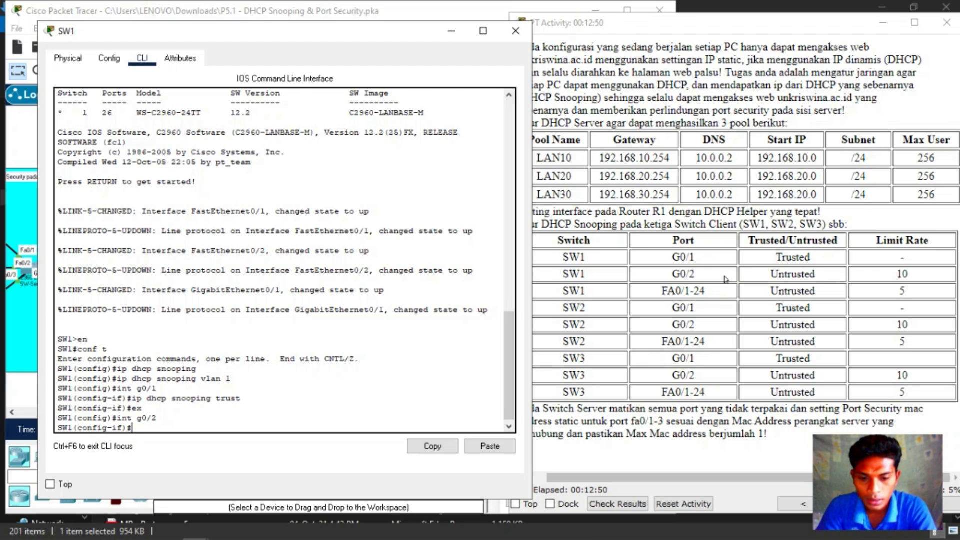
key("Up")
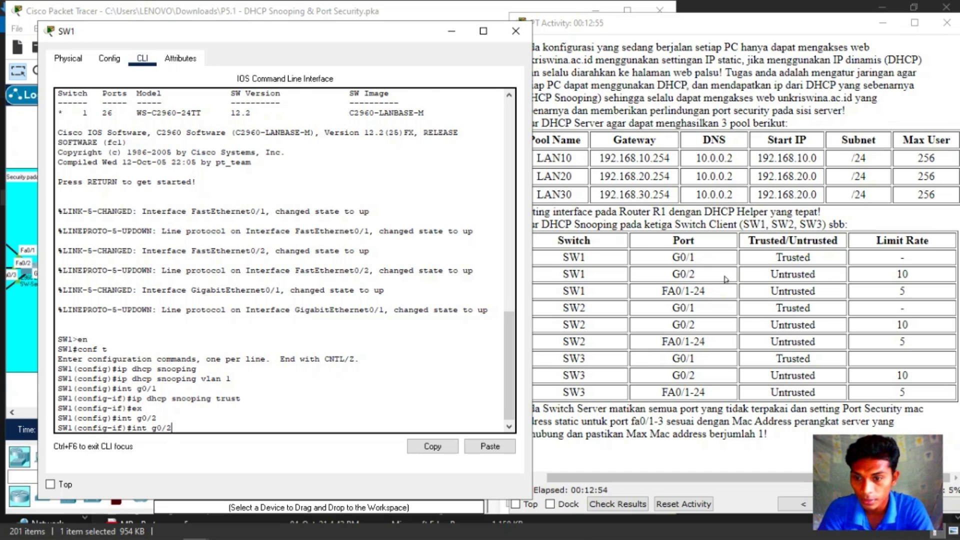
key("Up")
key("Up")
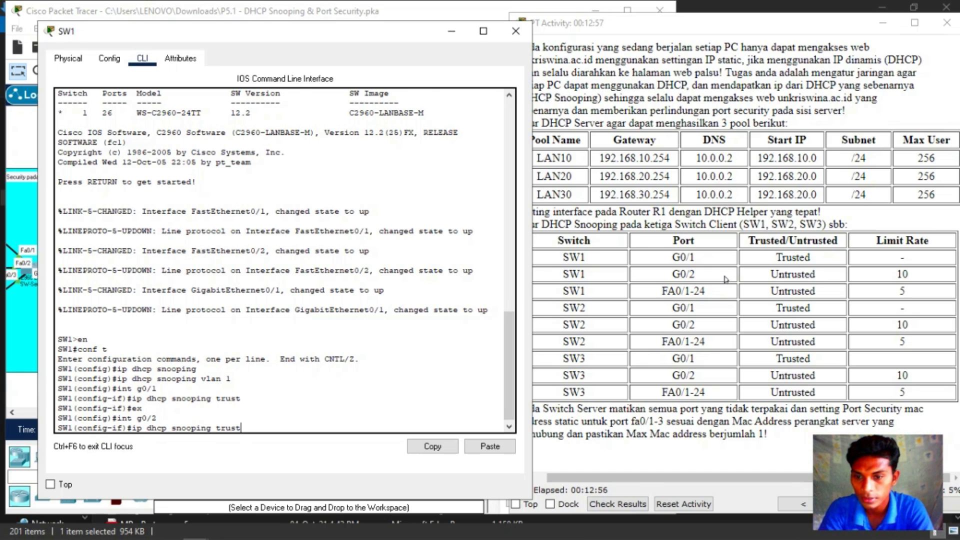
key("BackSpace")
key("BackSpace")
key("BackSpace")
key("BackSpace")
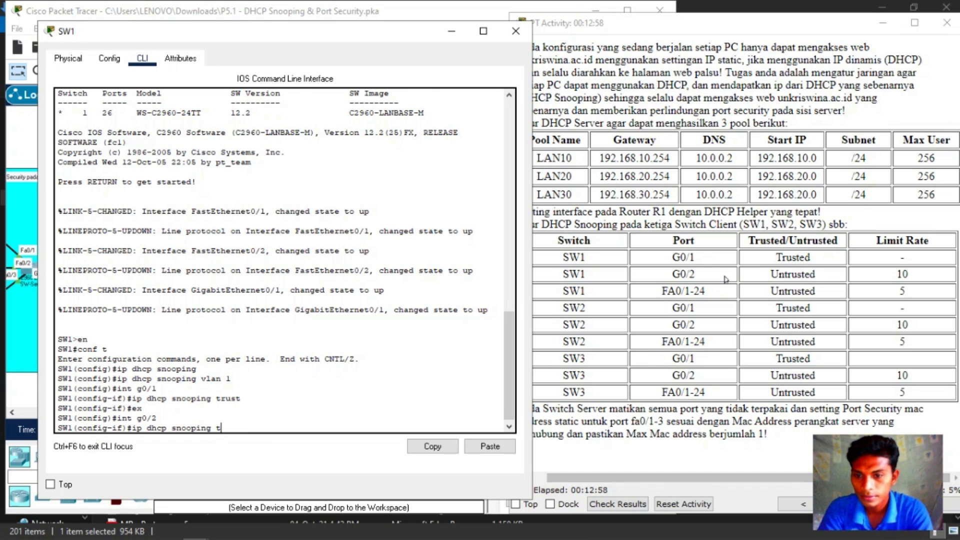
key("BackSpace")
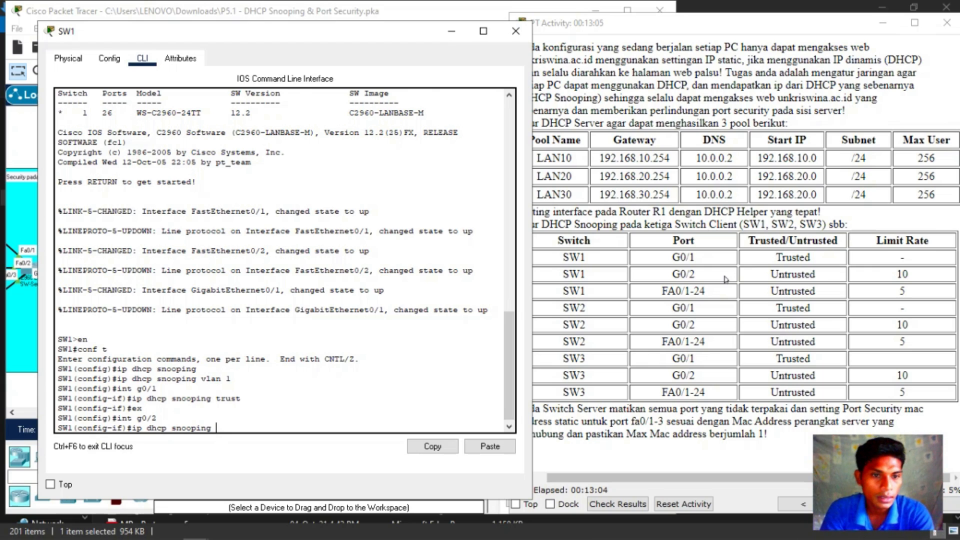
type("li")
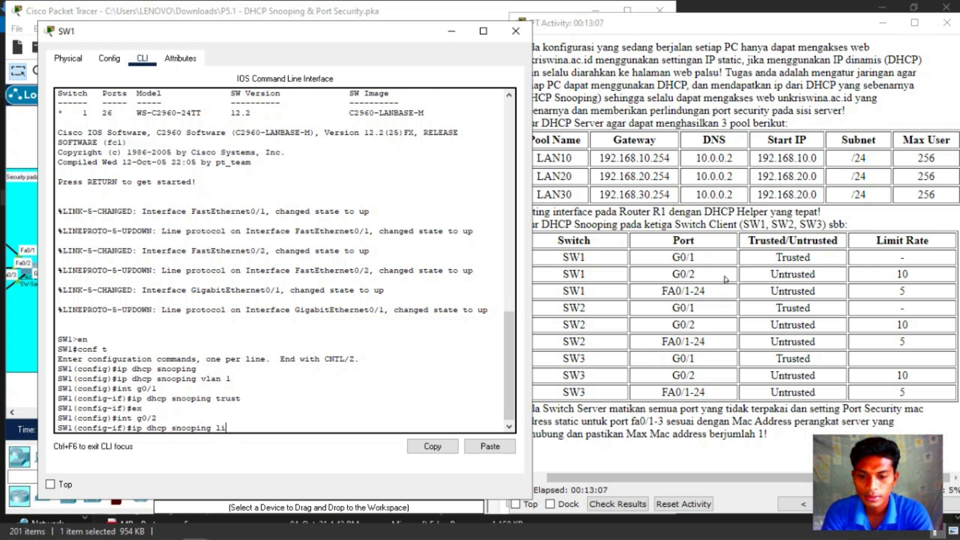
type("mti")
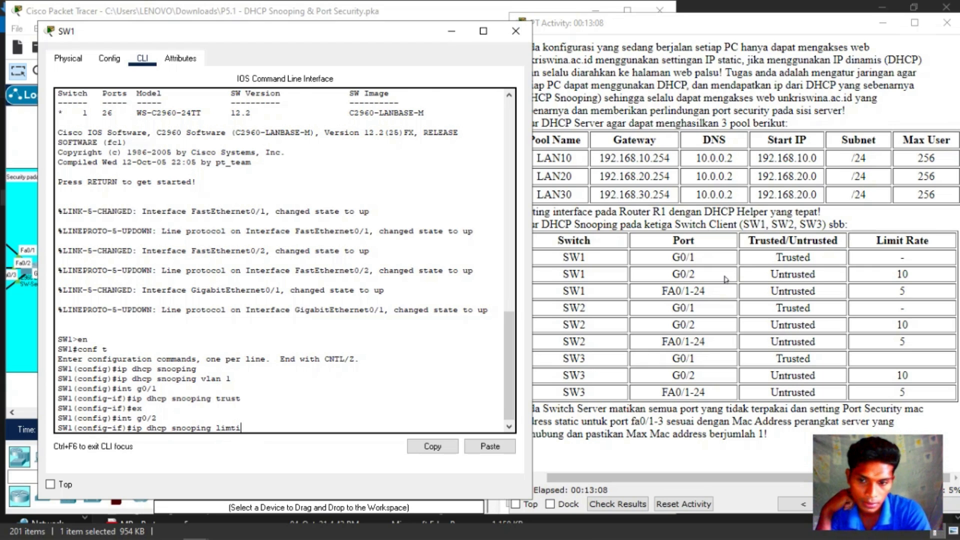
key("BackSpace")
key("BackSpace")
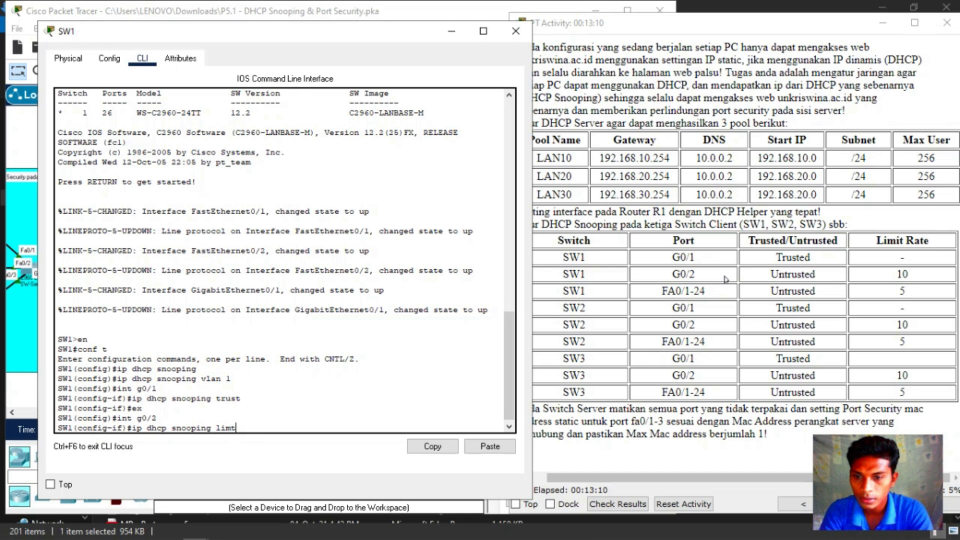
type("i")
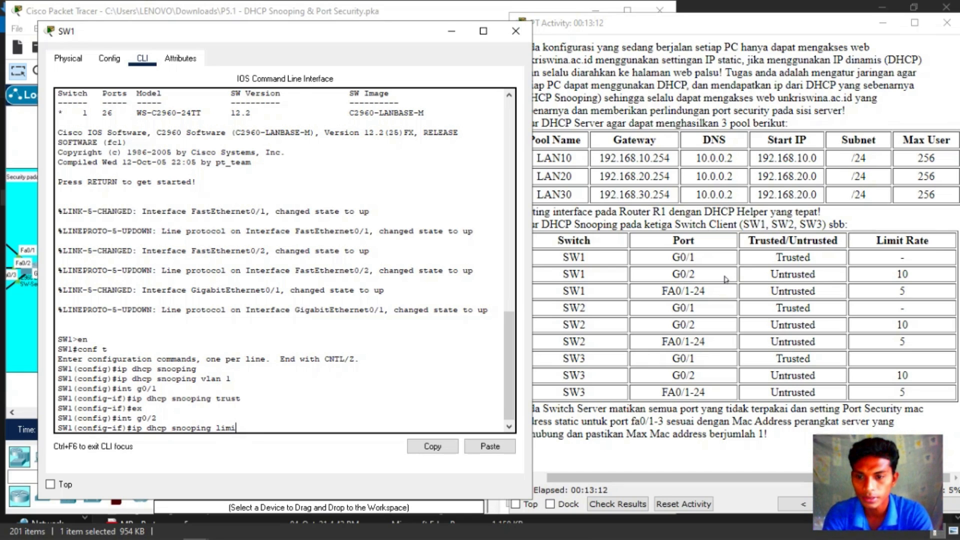
type("t rate ")
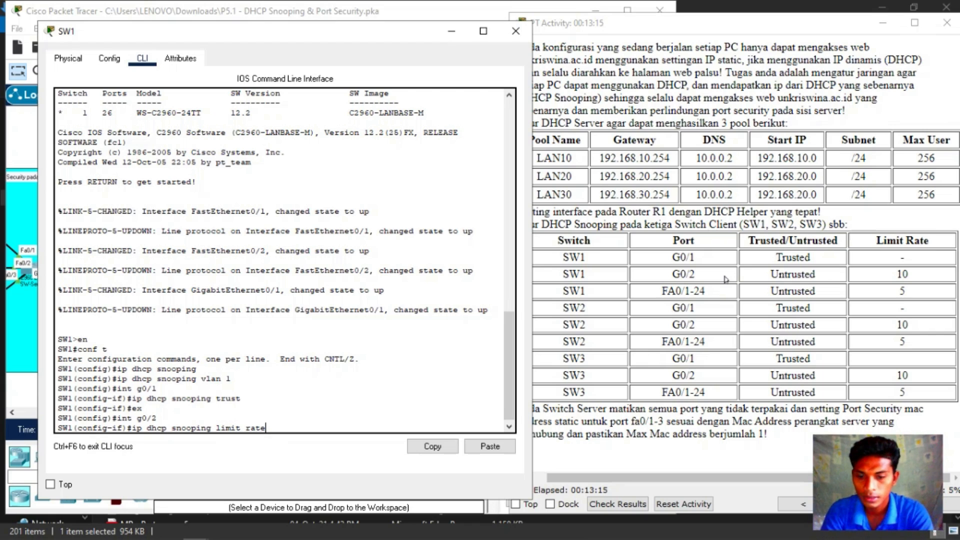
type("10")
key("Return")
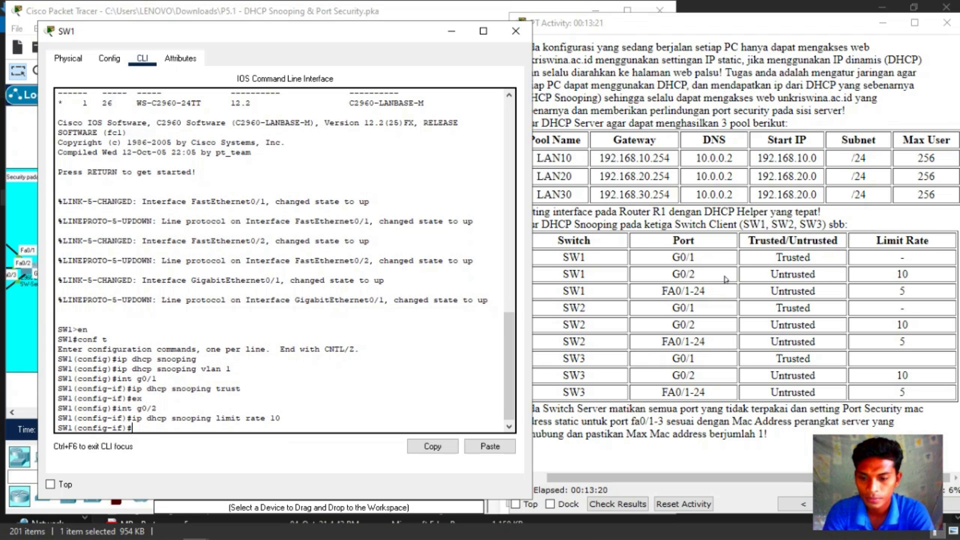
type("ex")
key("Return")
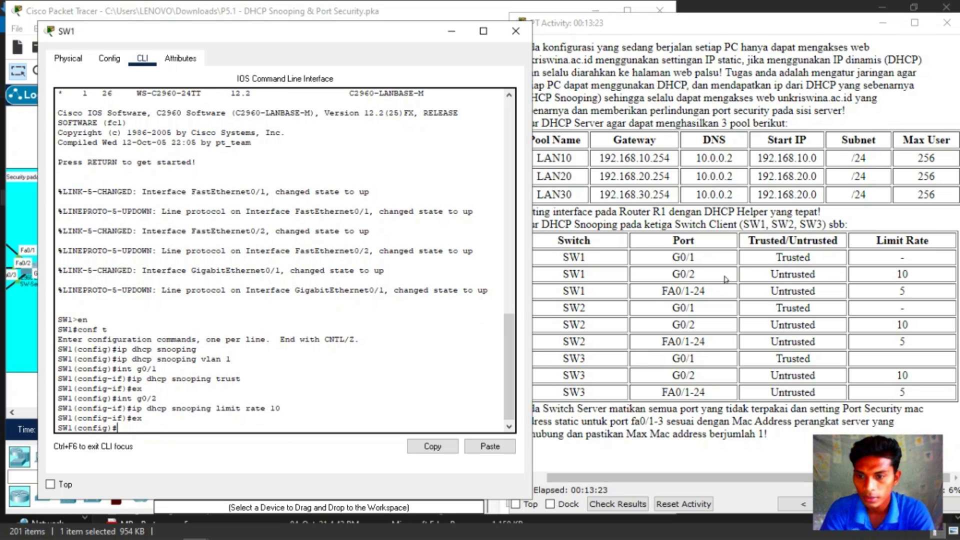
Step: Apply ip dhcp snooping limit rate 5 to SW1's interface range fa0/1-24 and close the SW1 window
type("int ")
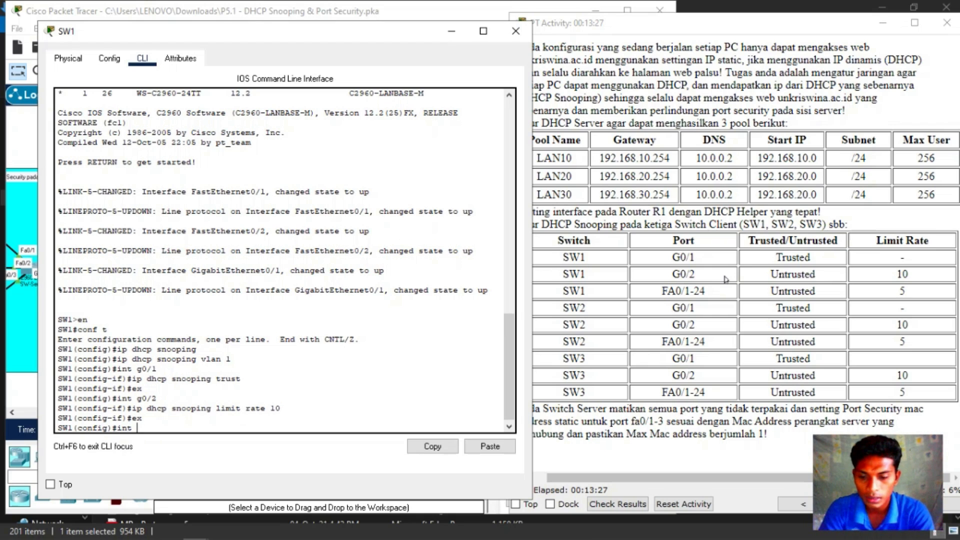
type("fa0/1")
key("Left")
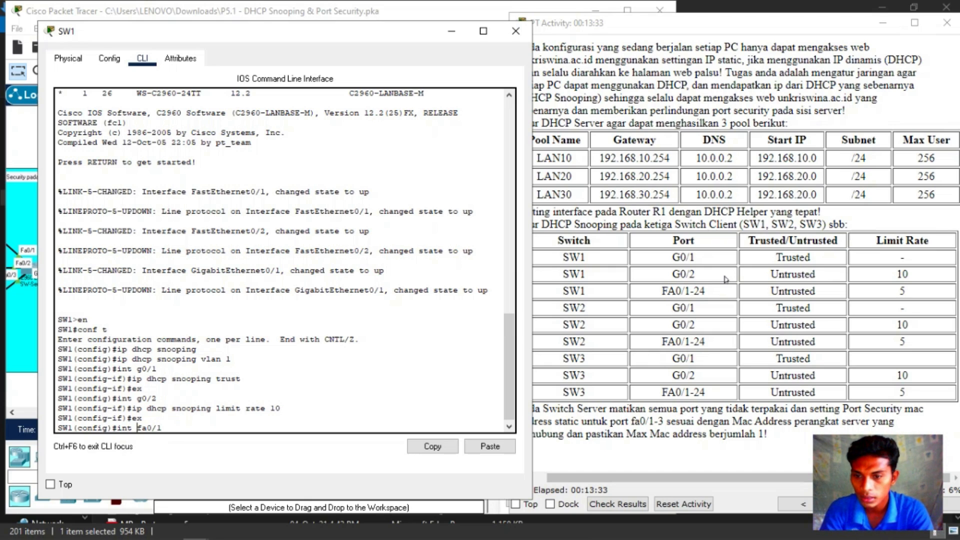
type("range")
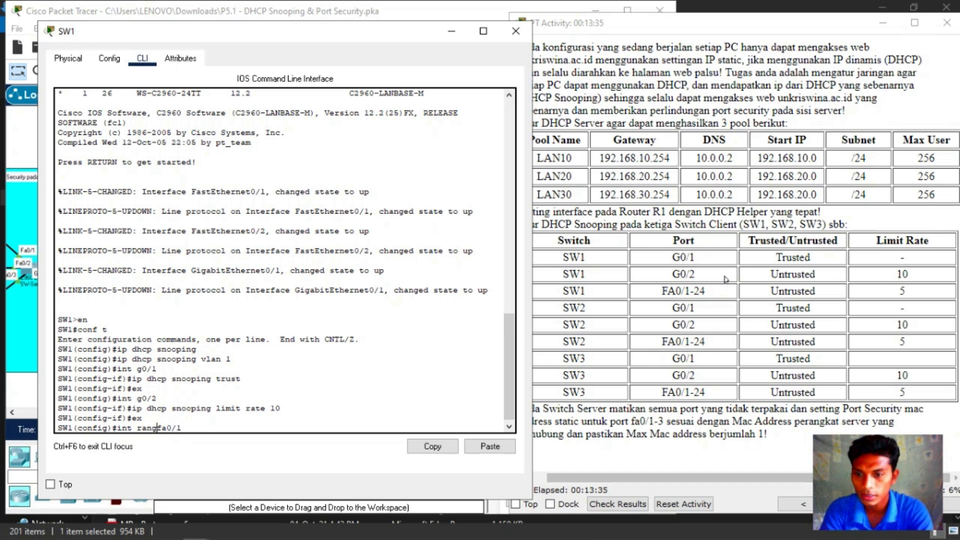
key("End")
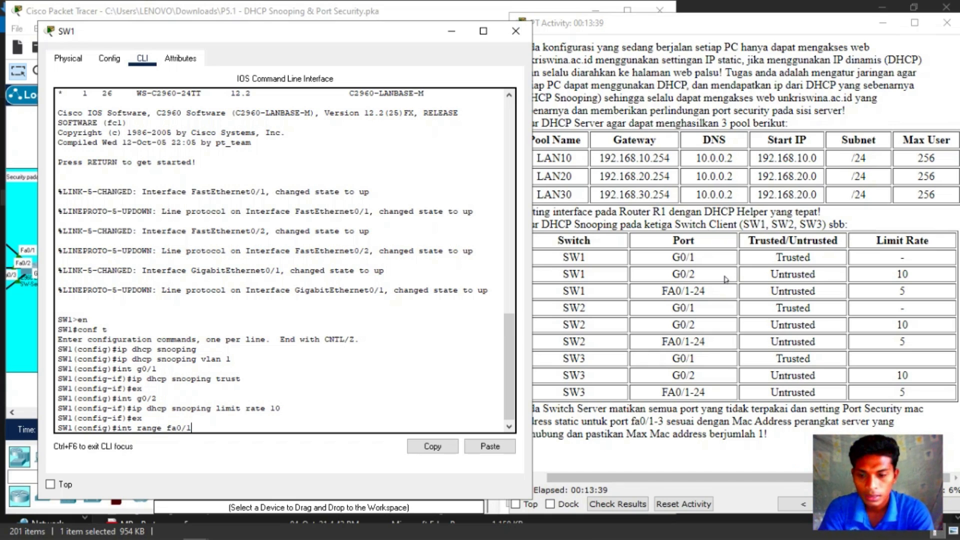
type("-24")
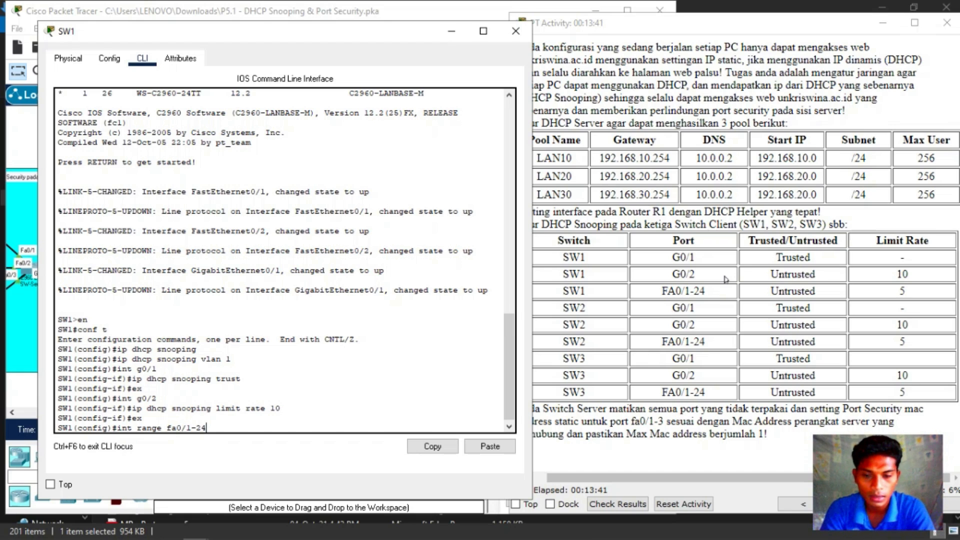
key("Return")
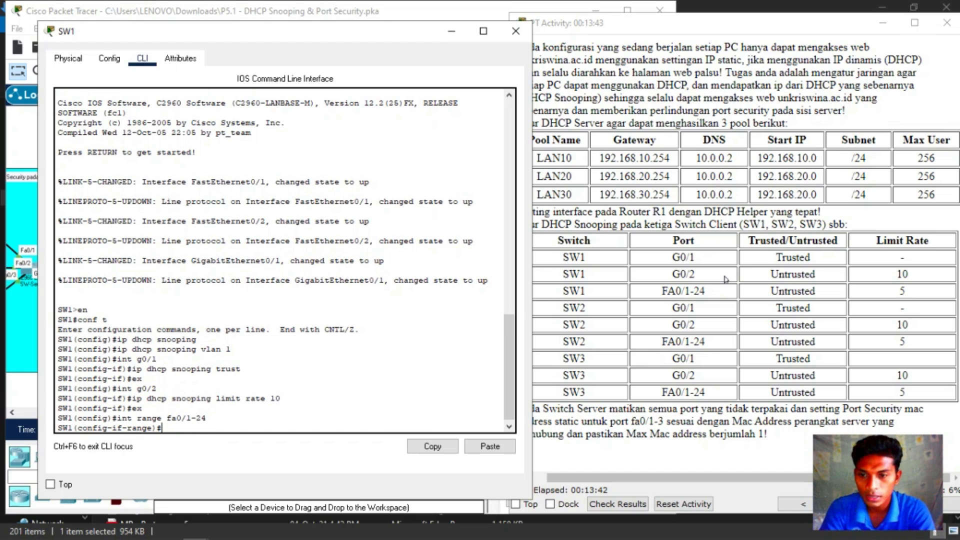
type("ip")
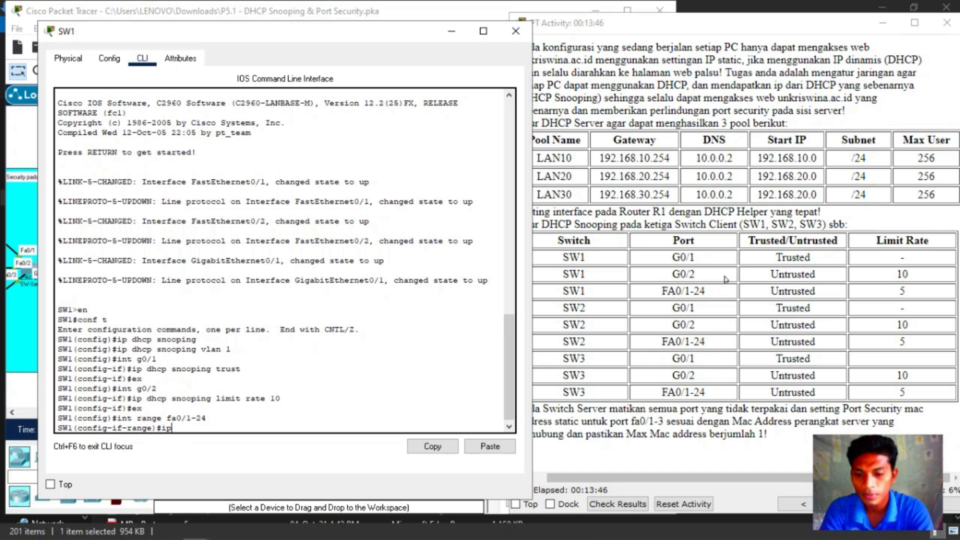
type(" dhc")
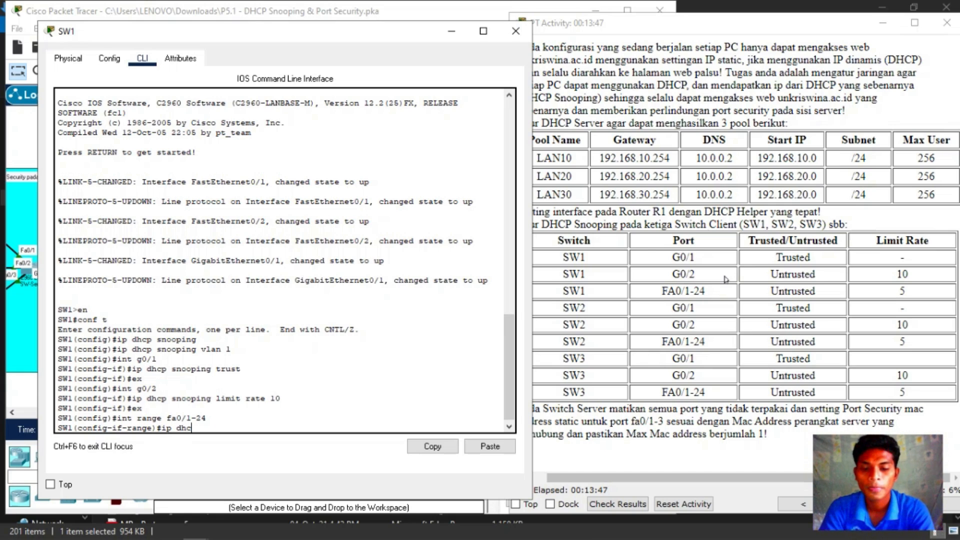
type("p snooping")
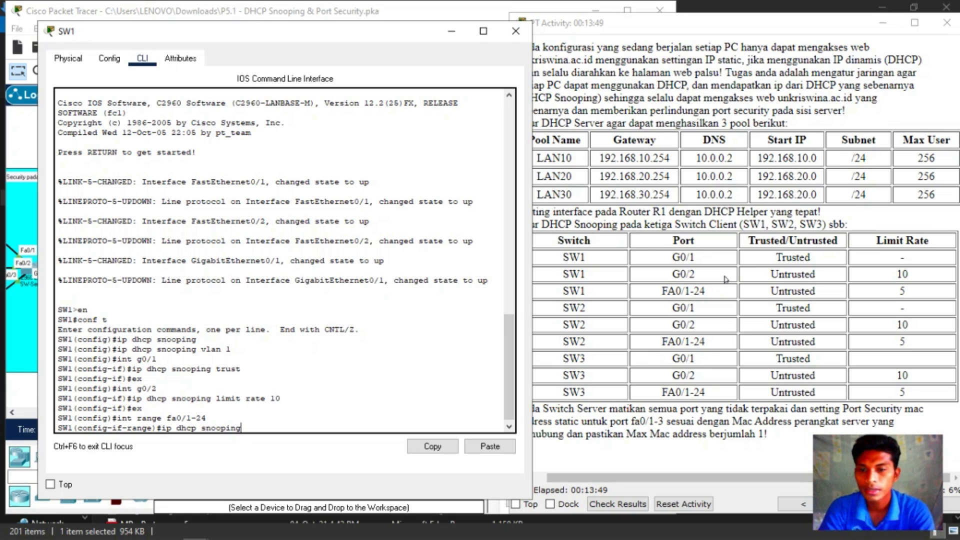
type(" limit ")
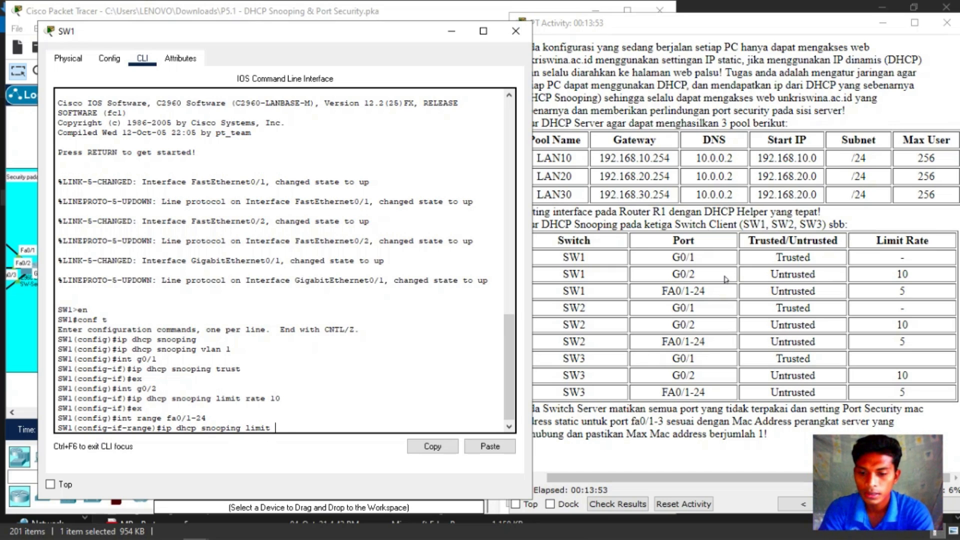
type("rate 5")
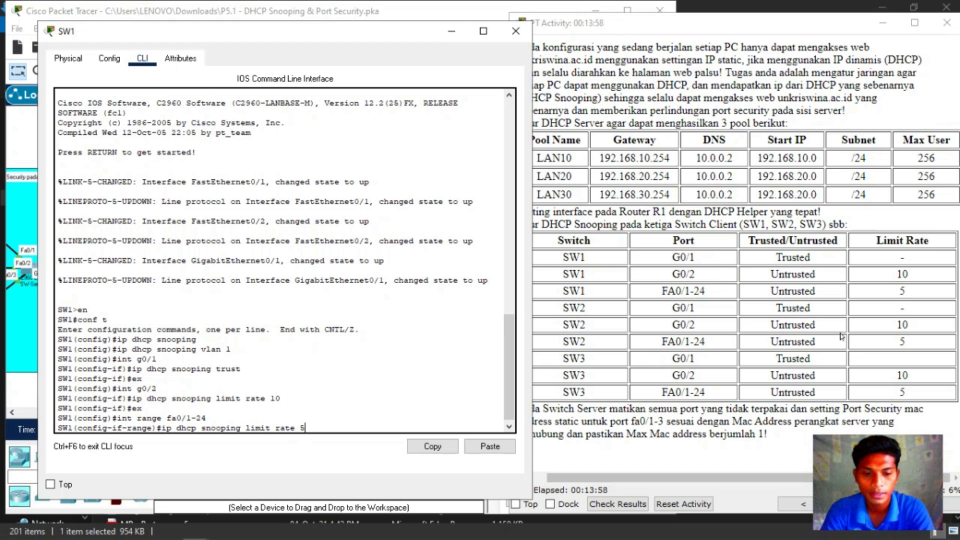
key("Return")
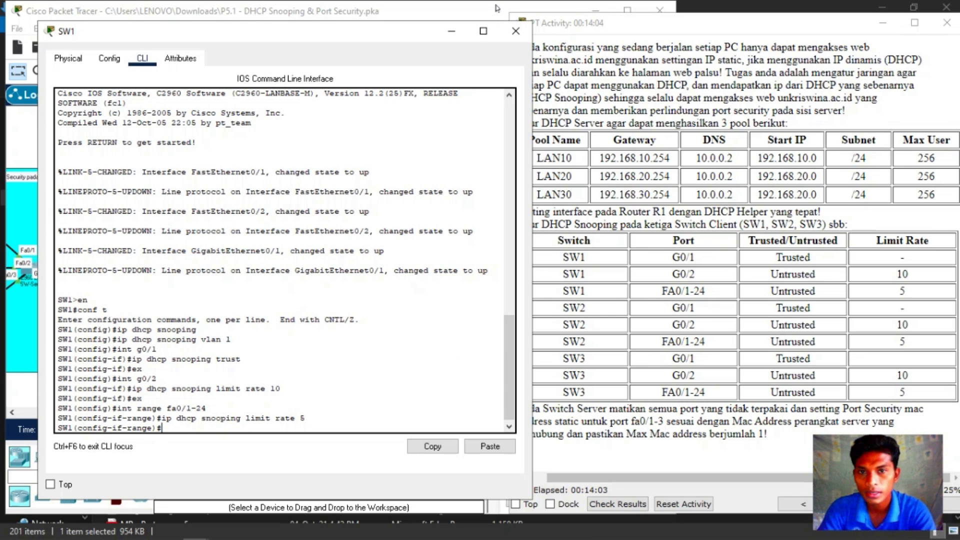
left_click(509, 33)
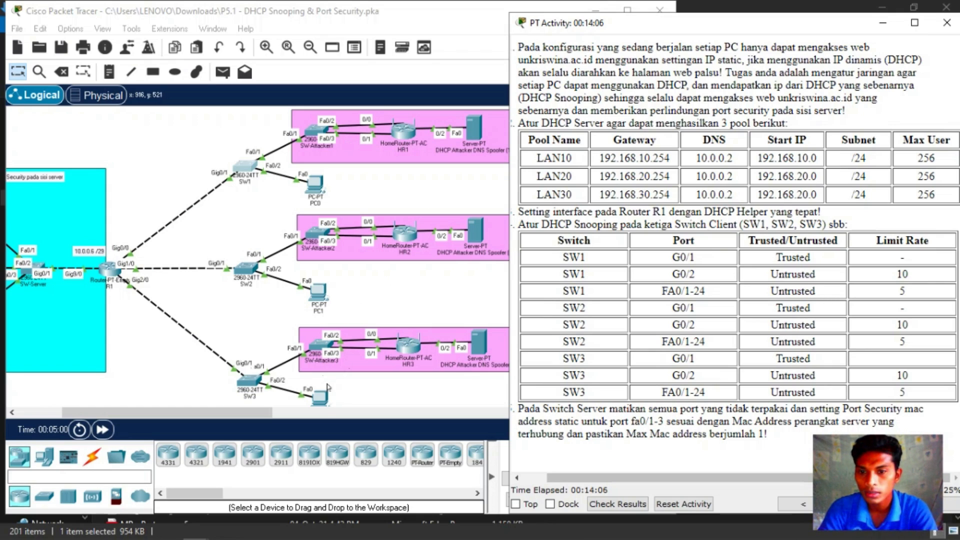
Step: Open SW2's command line and enter global configuration mode with en and conf t
left_click(247, 272)
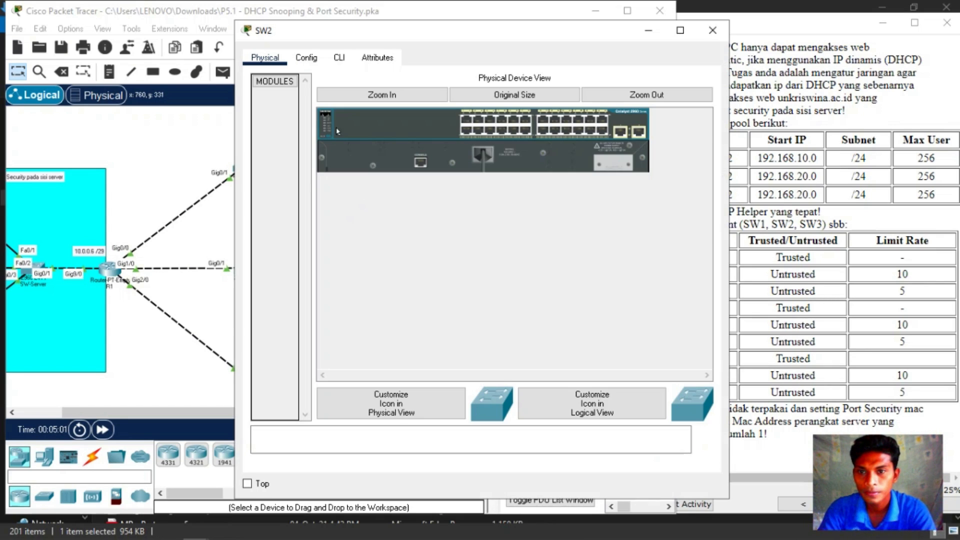
left_click(339, 56)
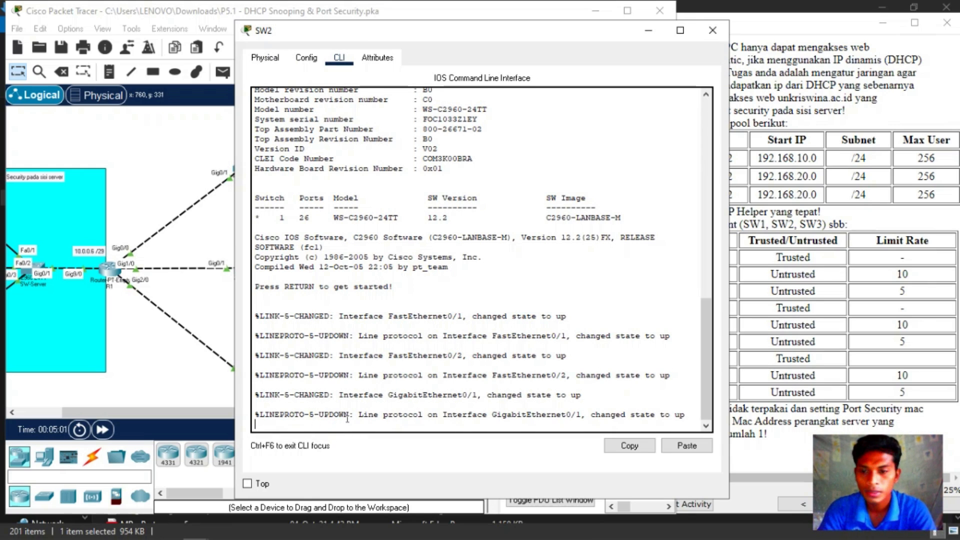
key("Return")
type("e")
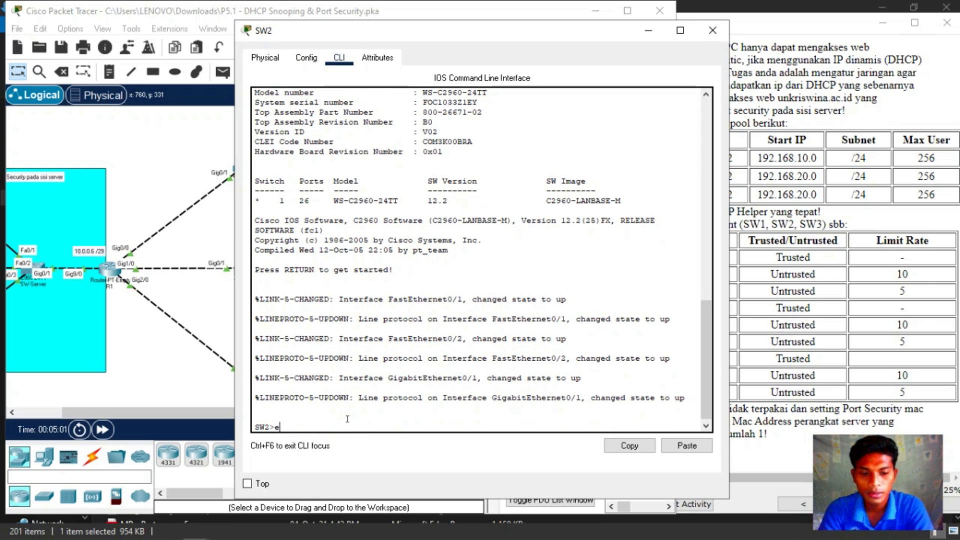
type("n")
key("Return")
type("con")
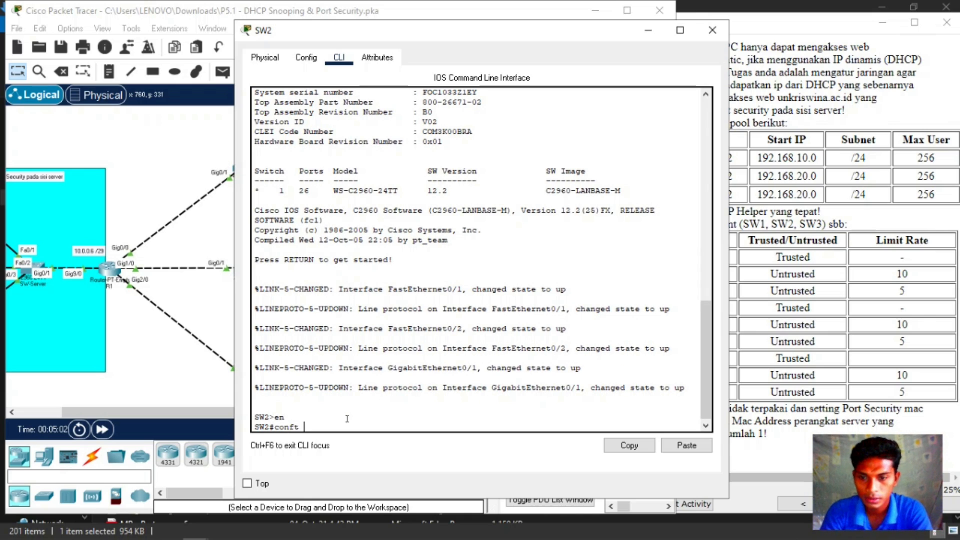
type("f")
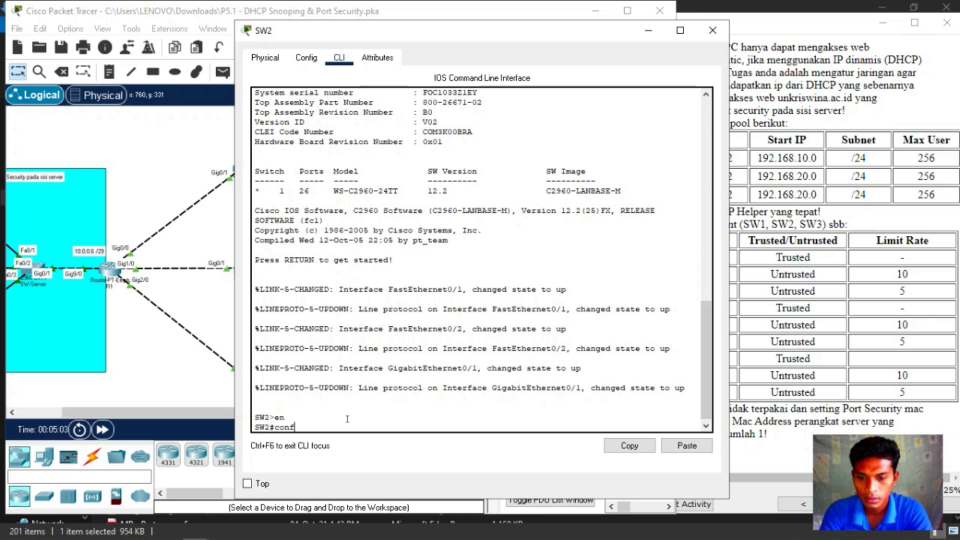
type(" t")
key("Return")
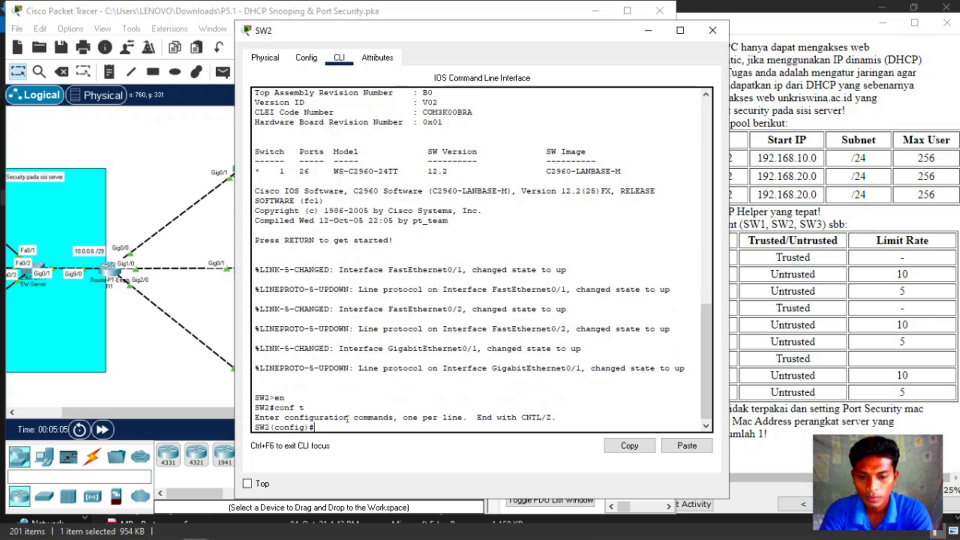
Step: Enable DHCP snooping on SW2 globally and for VLAN 1 with ip dhcp snooping and ip dhcp snooping vlan 1
type("ip dhcp")
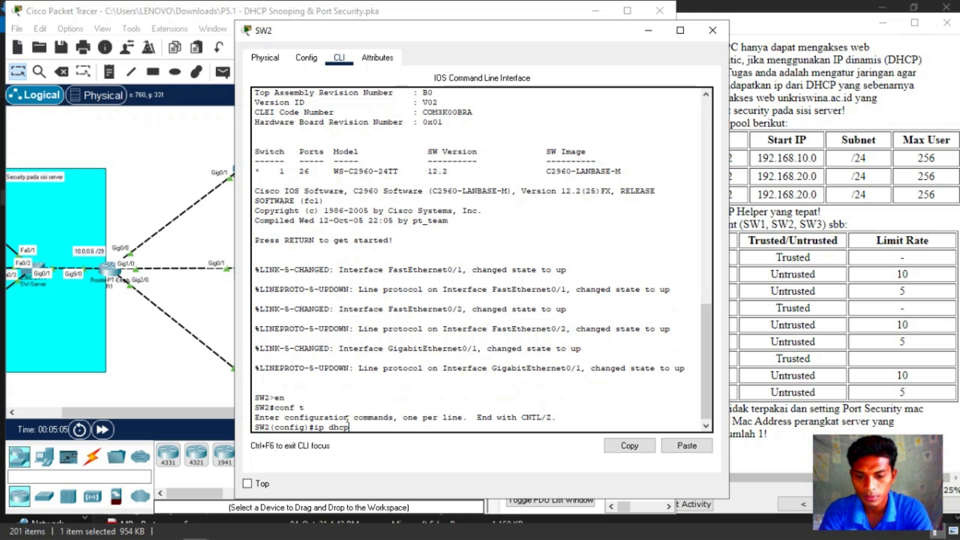
type(" snooping")
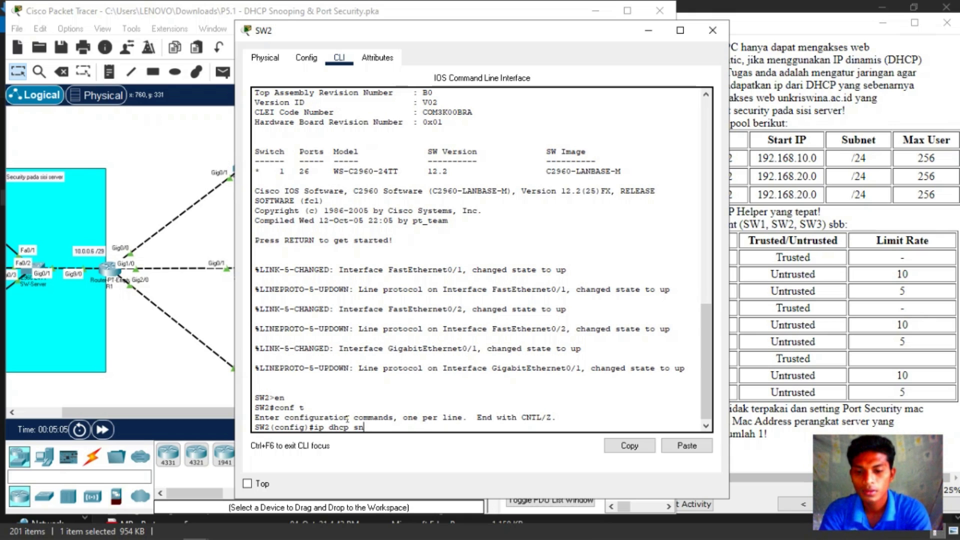
key("Return")
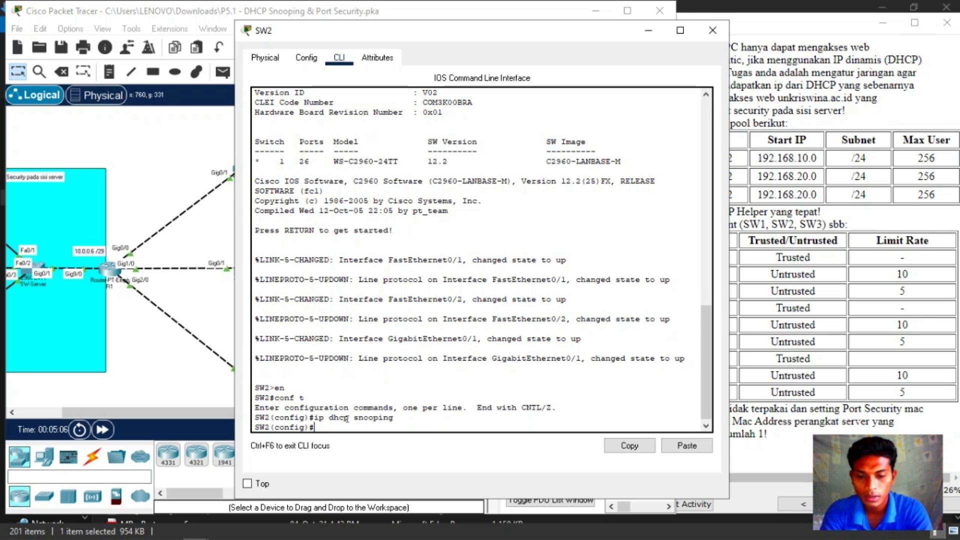
type("ip")
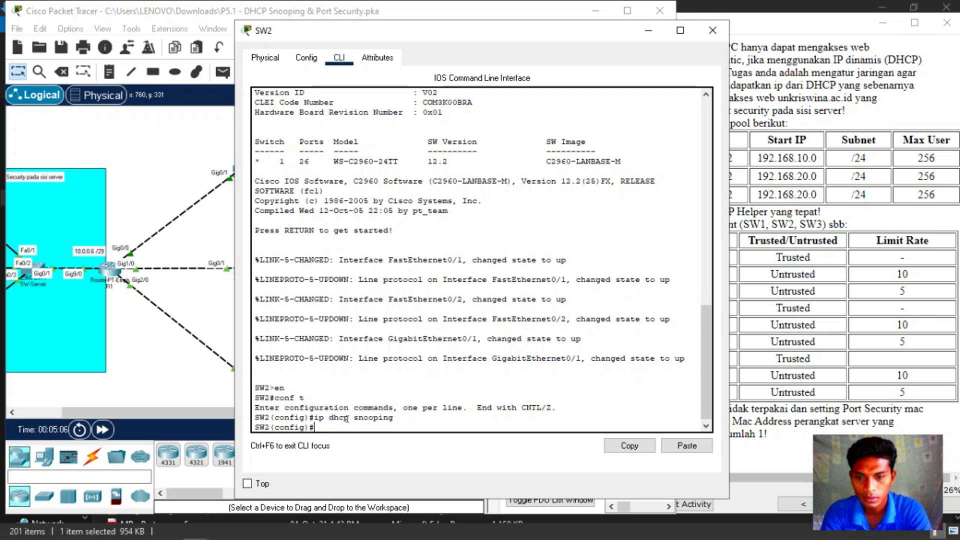
type(" dhcp snooping")
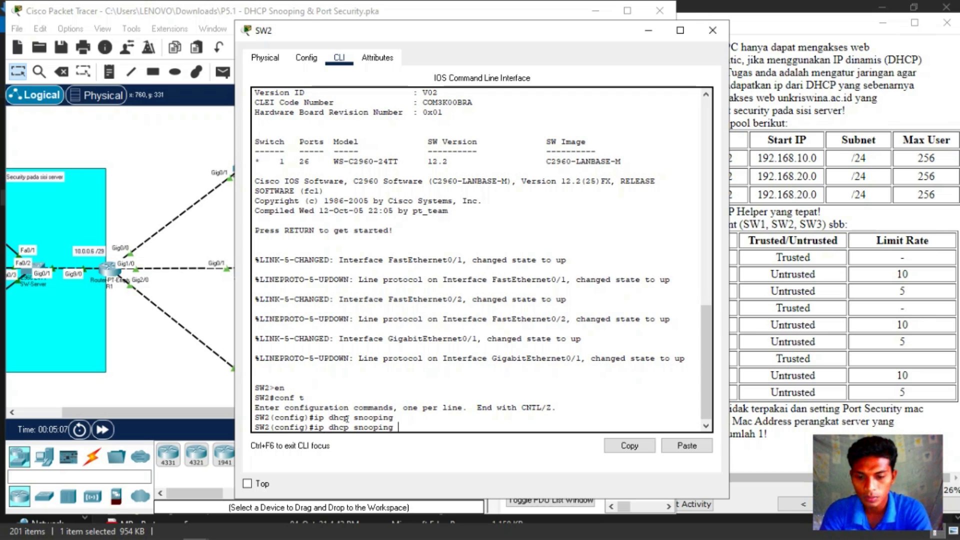
type(" vlan 1")
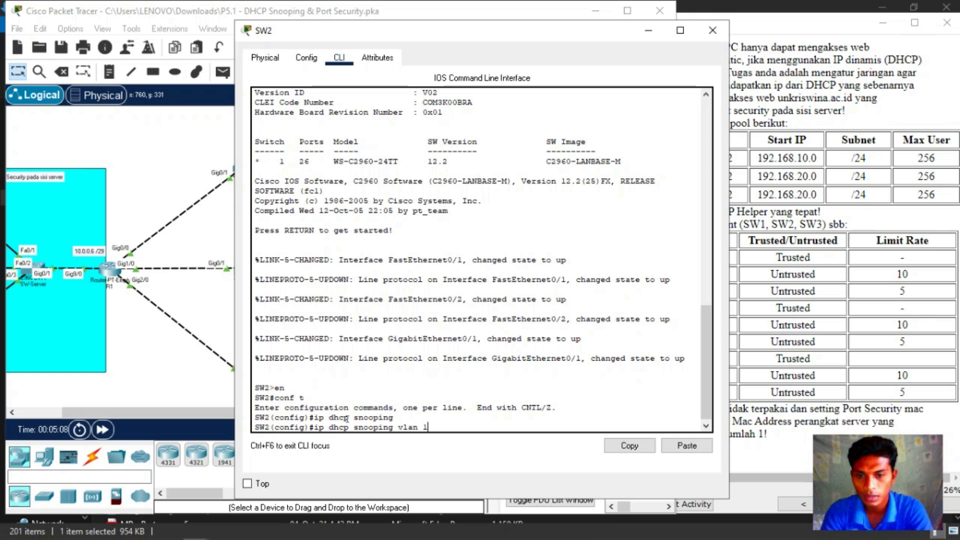
key("Return")
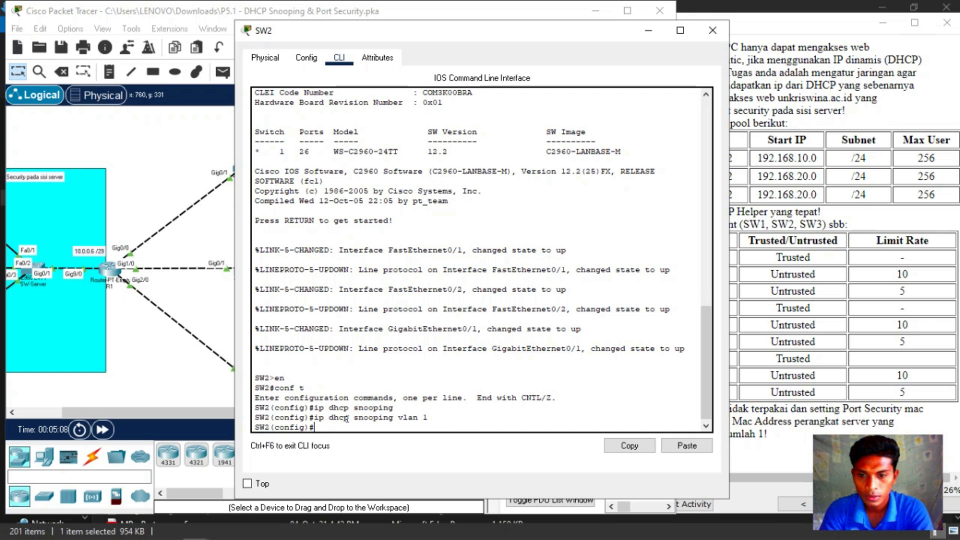
Step: Try to enter interface configuration for g0/0 on SW2
type("int ")
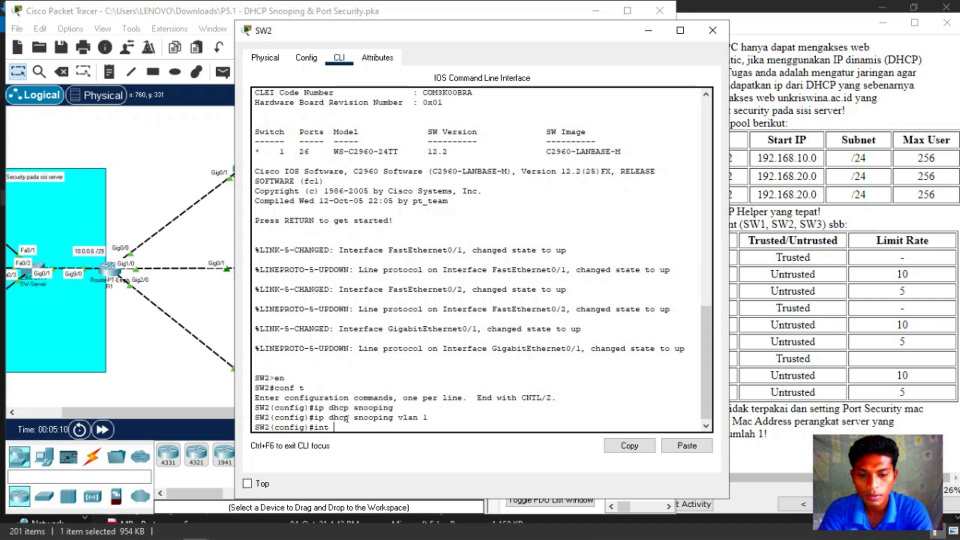
type("g0/0")
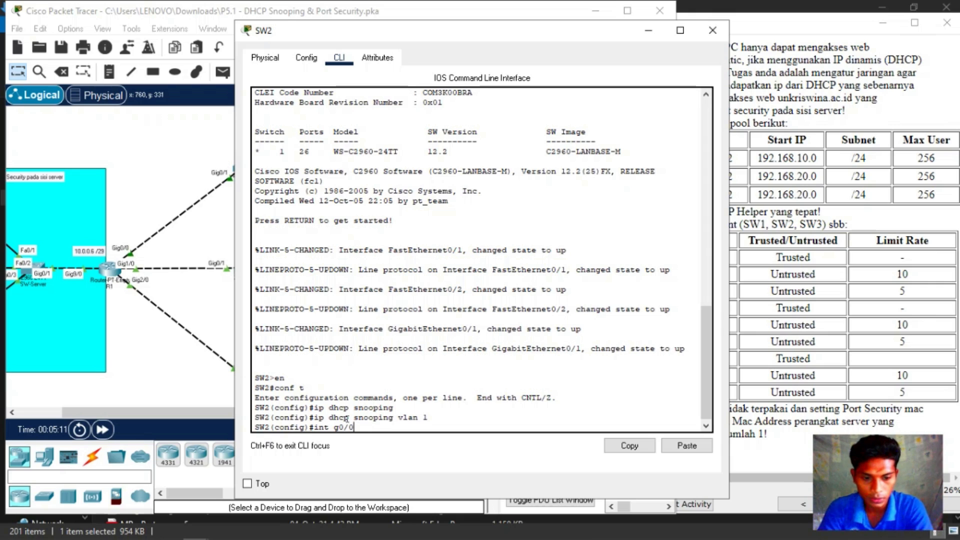
key("Return")
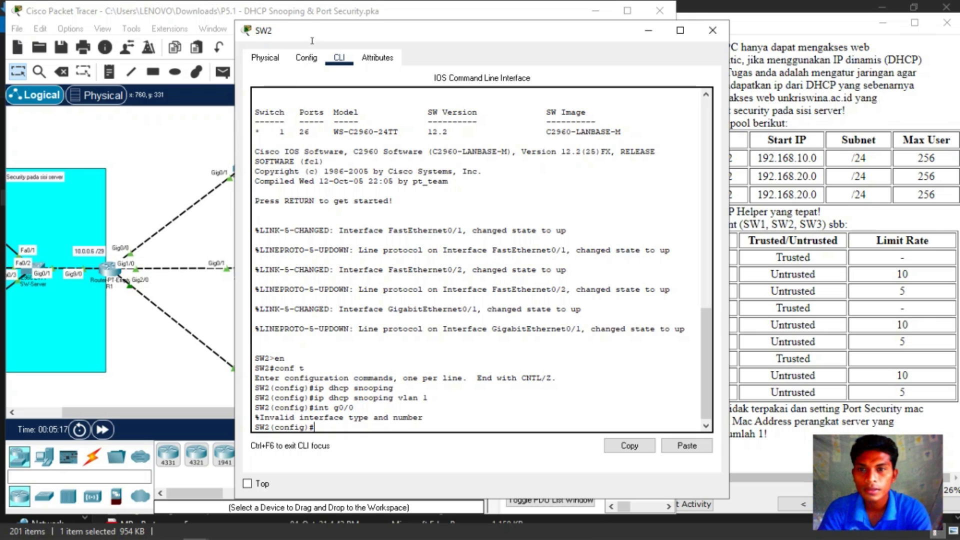
Step: Uncover the topology's port labels, set SW2's g0/1 interface as trusted with ip dhcp snooping trust, and exit the interface configuration
left_click_drag(309, 34, 509, 42)
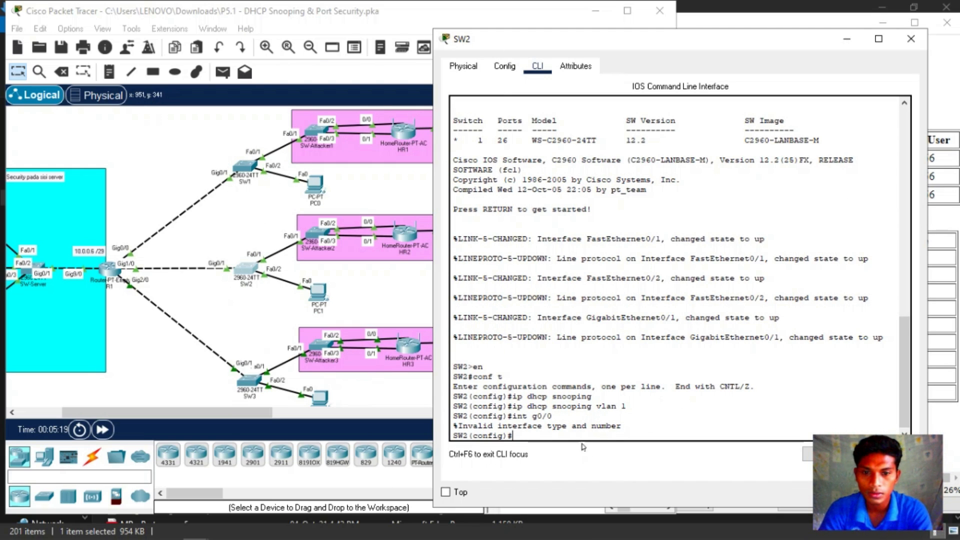
left_click(546, 427)
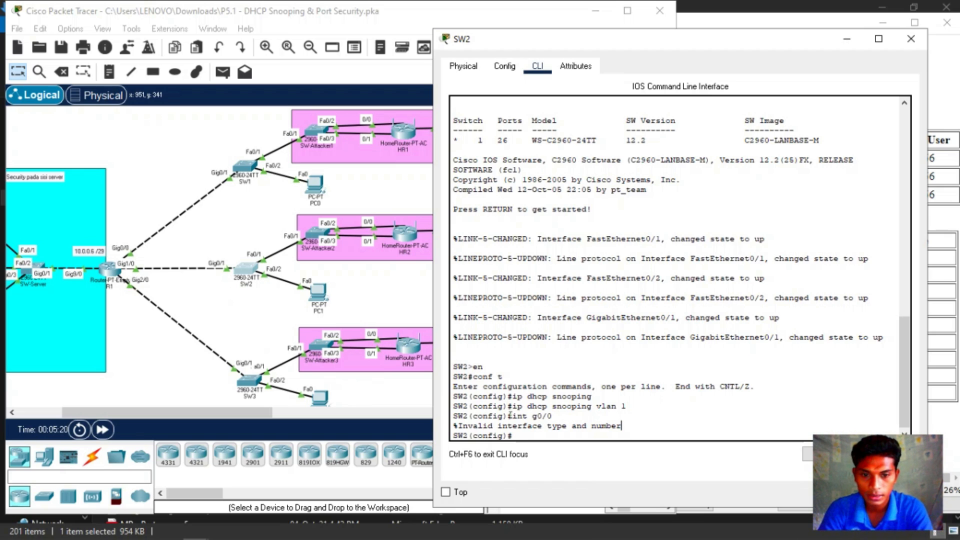
left_click(522, 436)
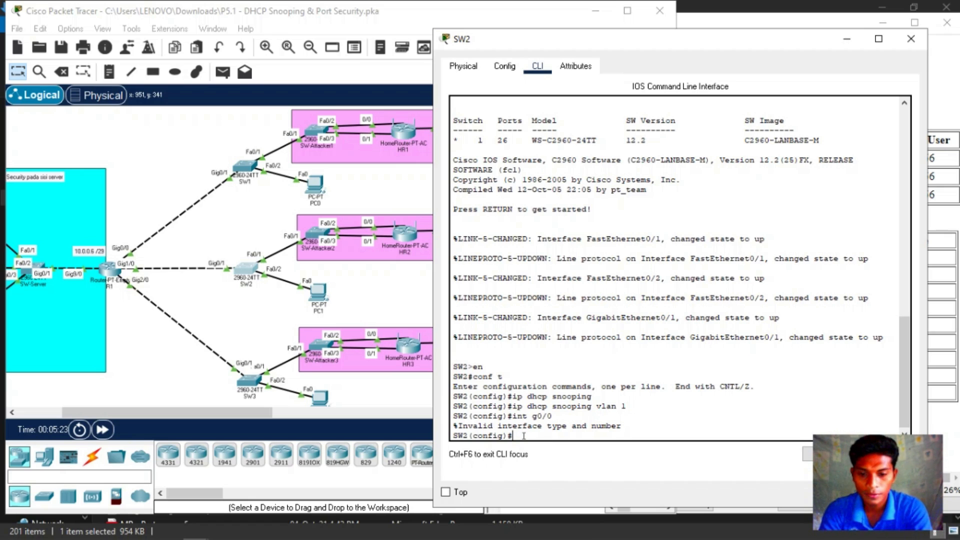
type("int g0/")
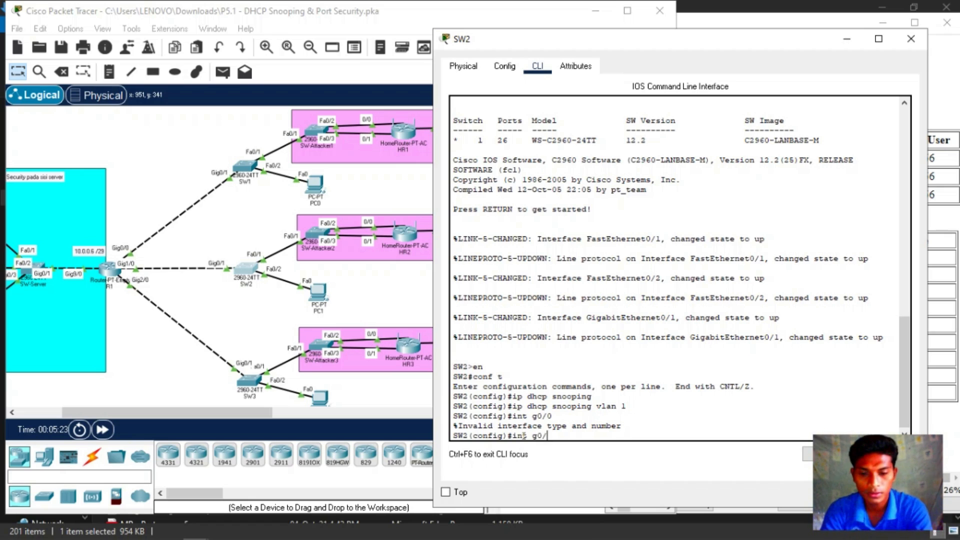
type("1")
key("Return")
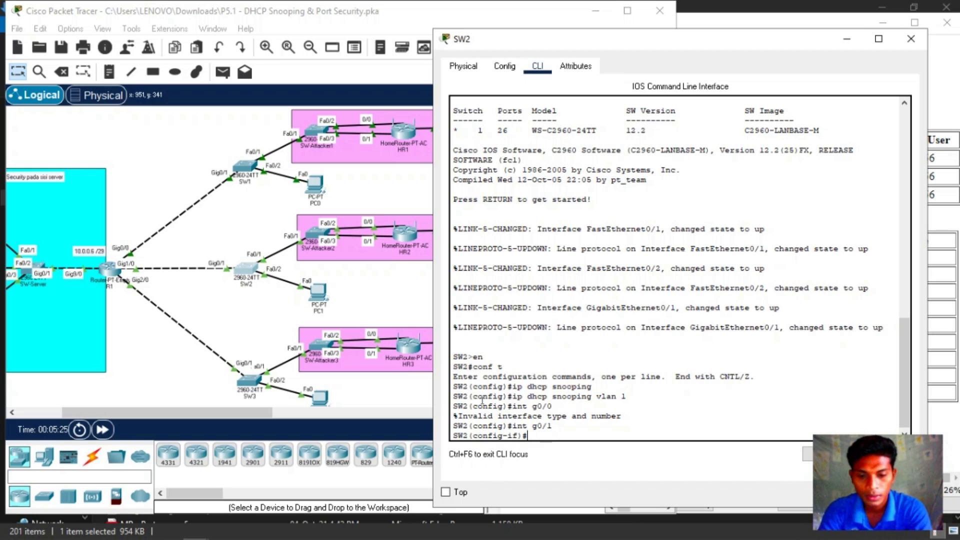
type("ip dhcp sn")
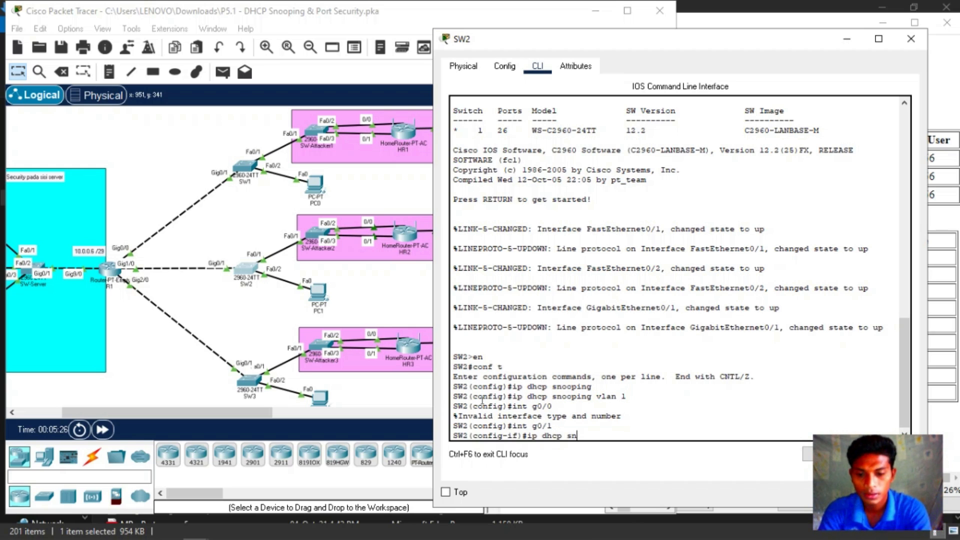
type("ooping ")
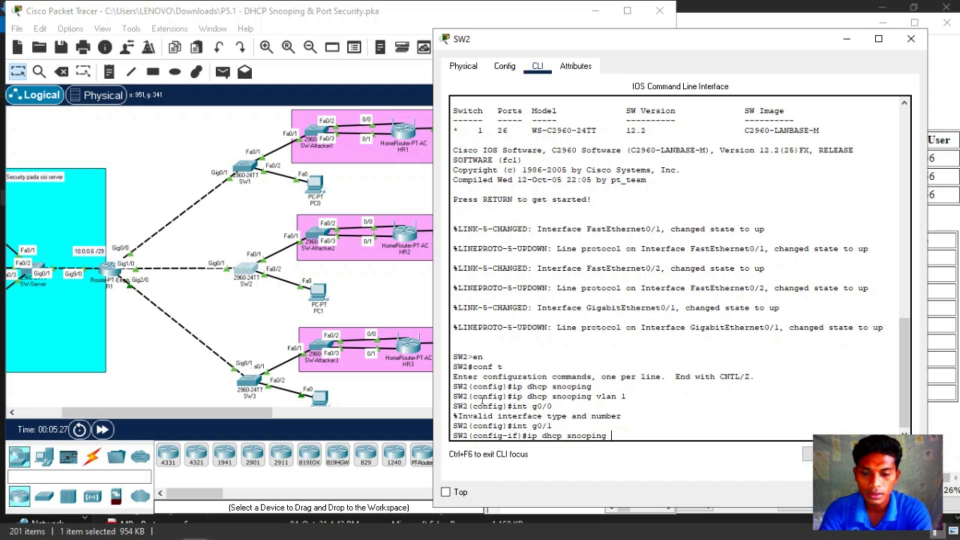
type("tru")
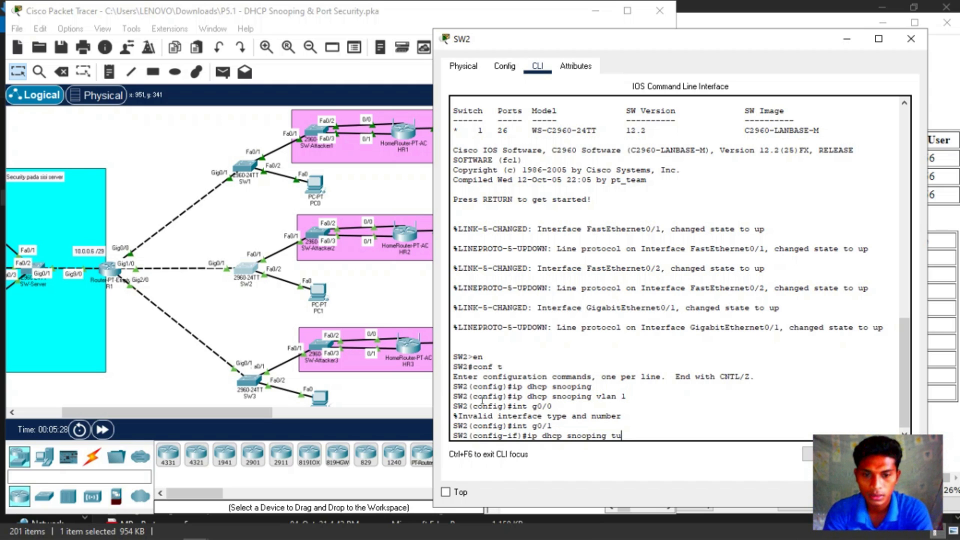
type("st")
key("Return")
type("ex")
key("Return")
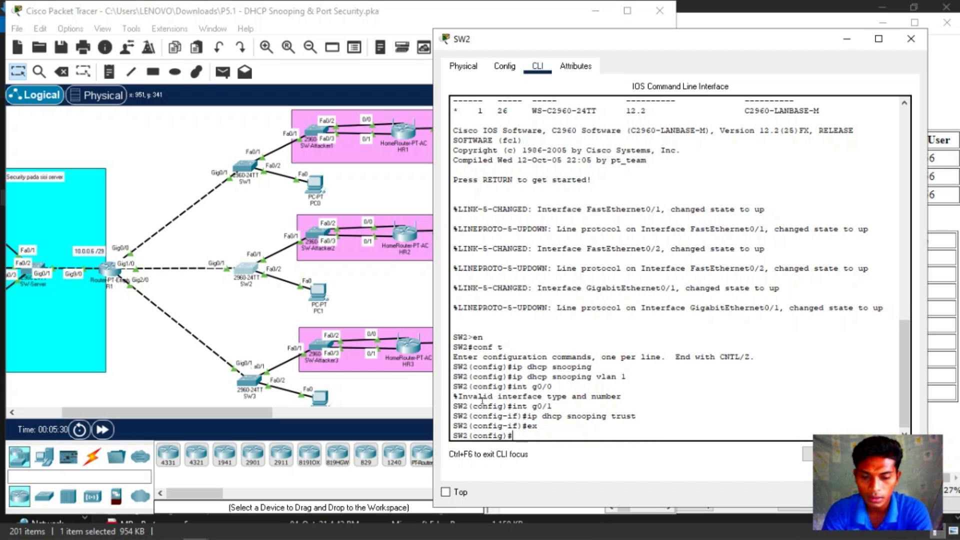
Step: Limit DHCP packets on SW2's g0/2 interface with ip dhcp snooping limit rate 10
type("int ")
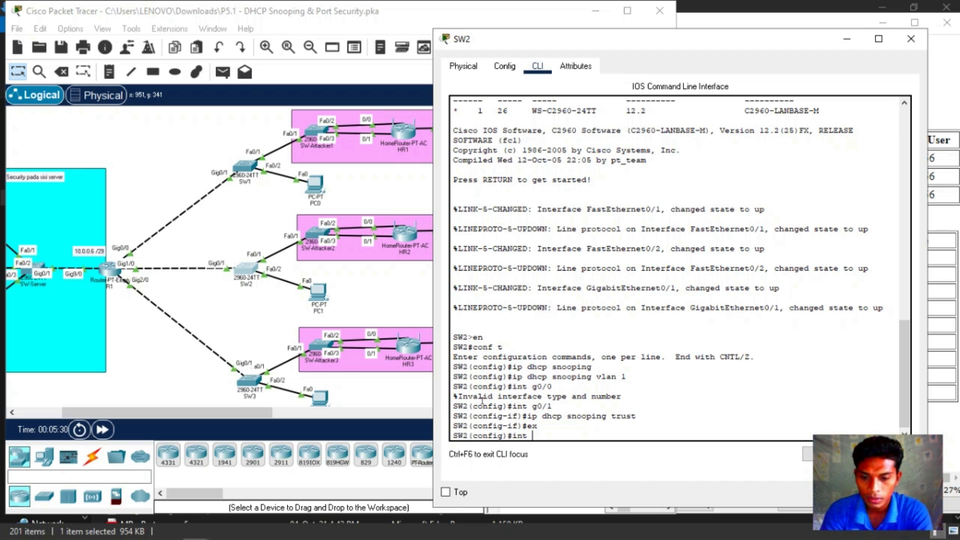
type("g0/")
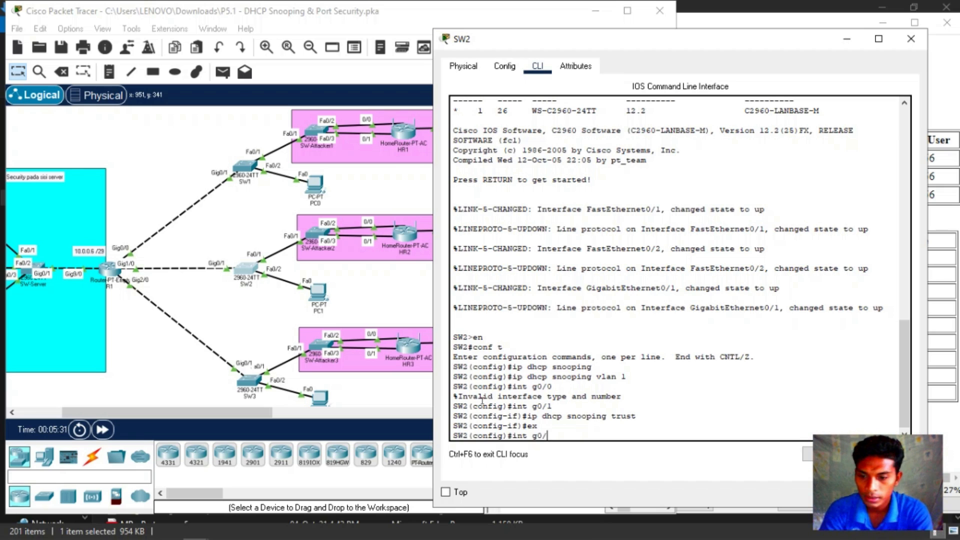
type("2")
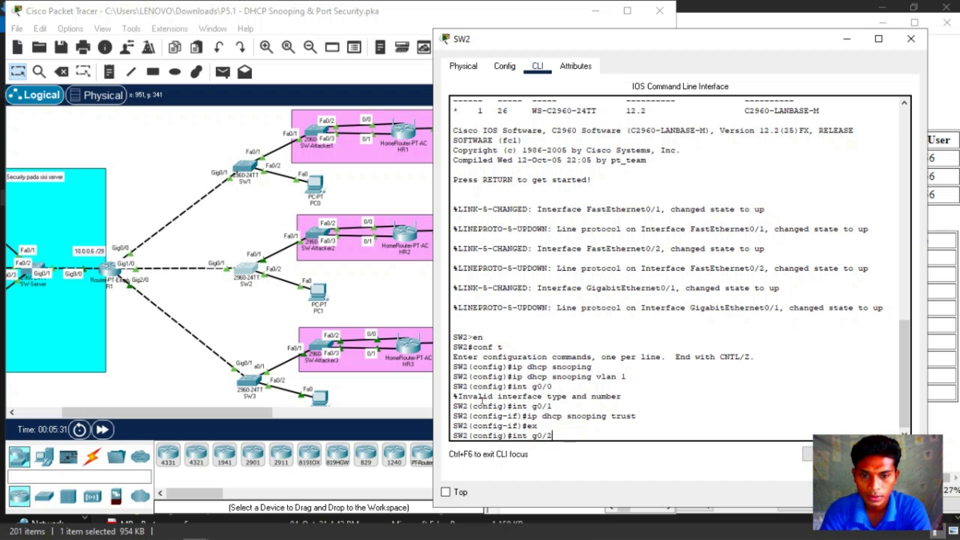
key("Return")
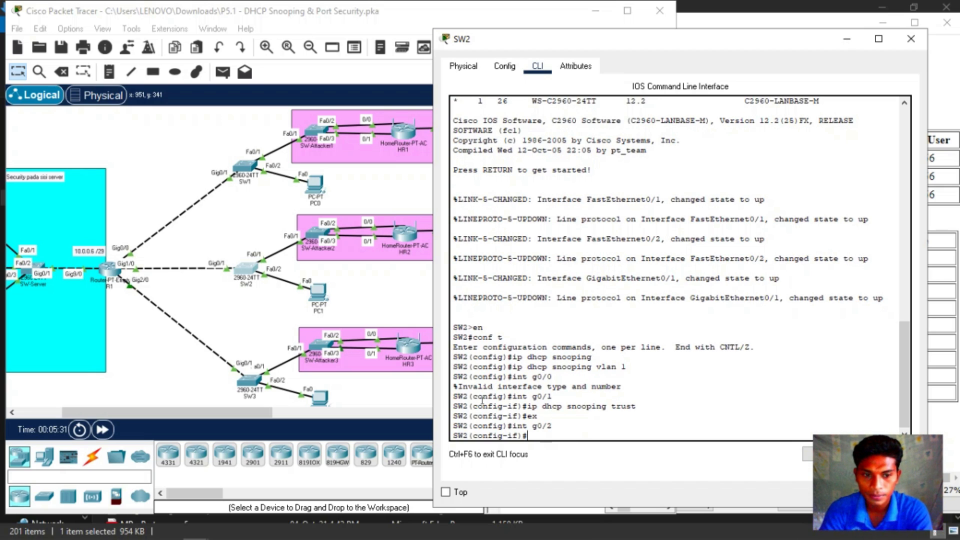
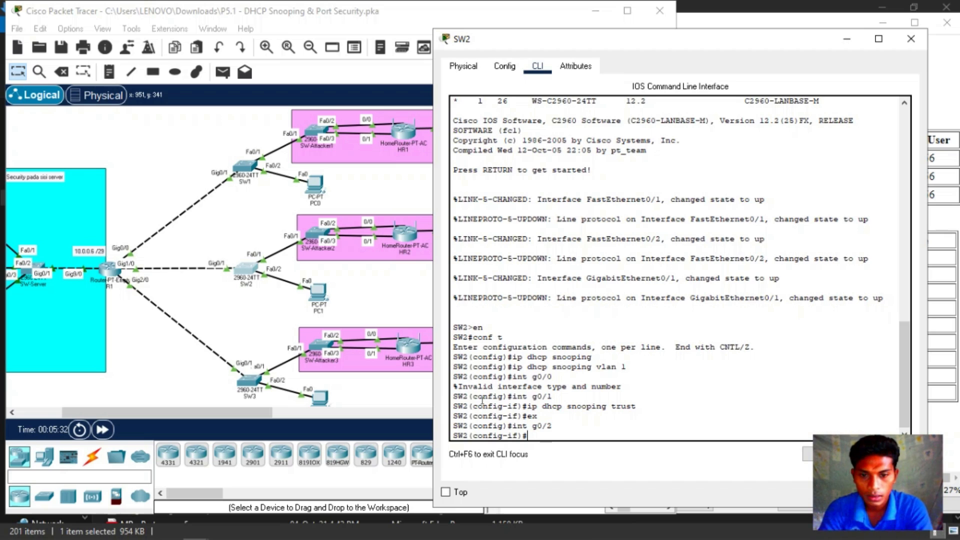
type("ex")
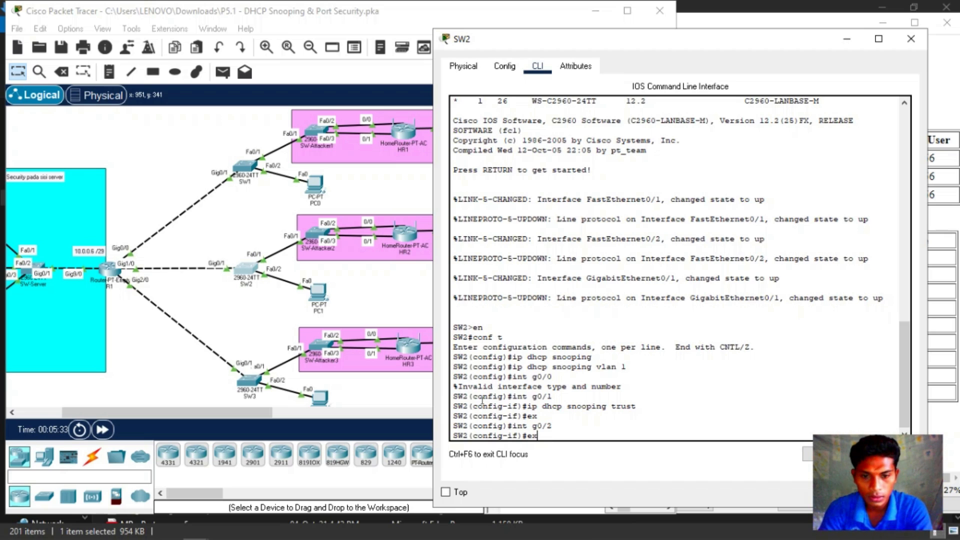
key("BackSpace")
key("BackSpace")
type("ip")
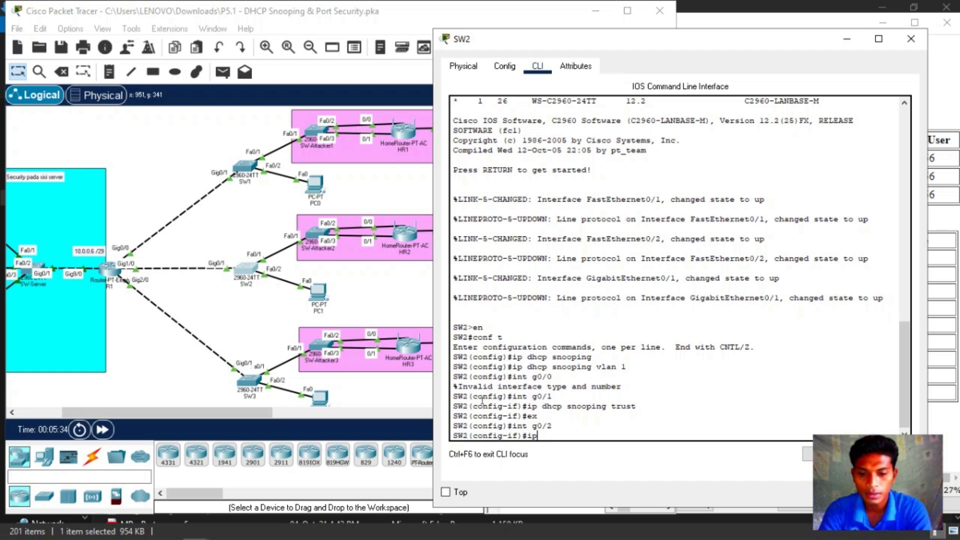
type(" dhcp sno")
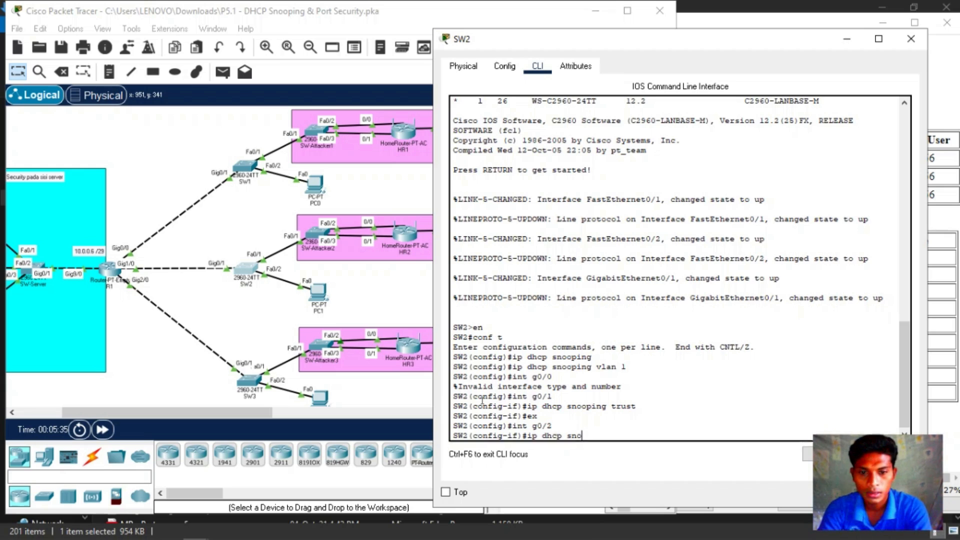
type("oping ")
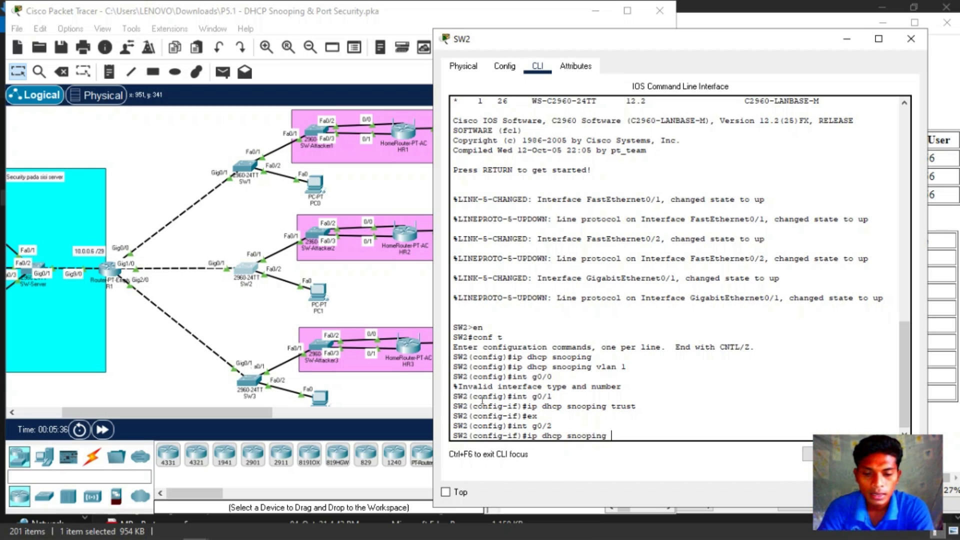
type("limit t")
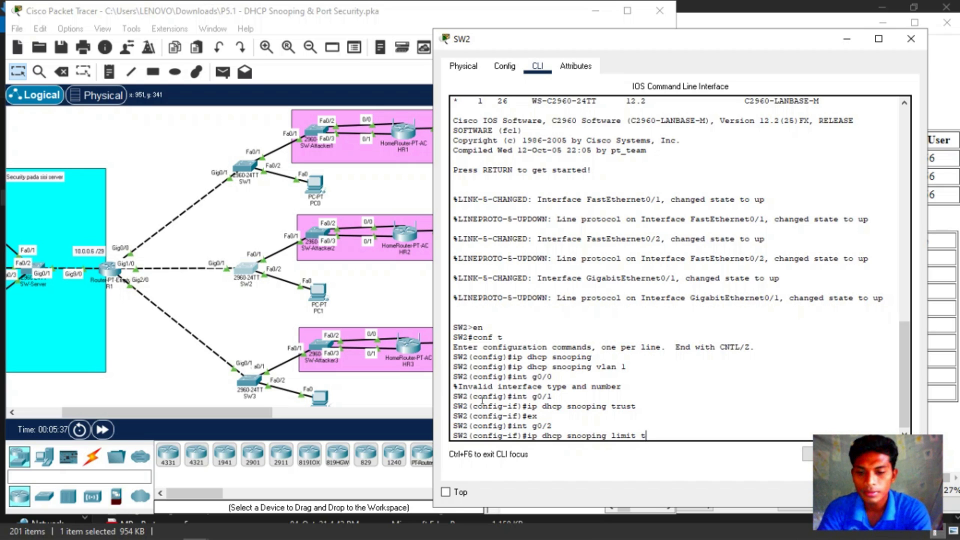
key("BackSpace")
type("rate 10")
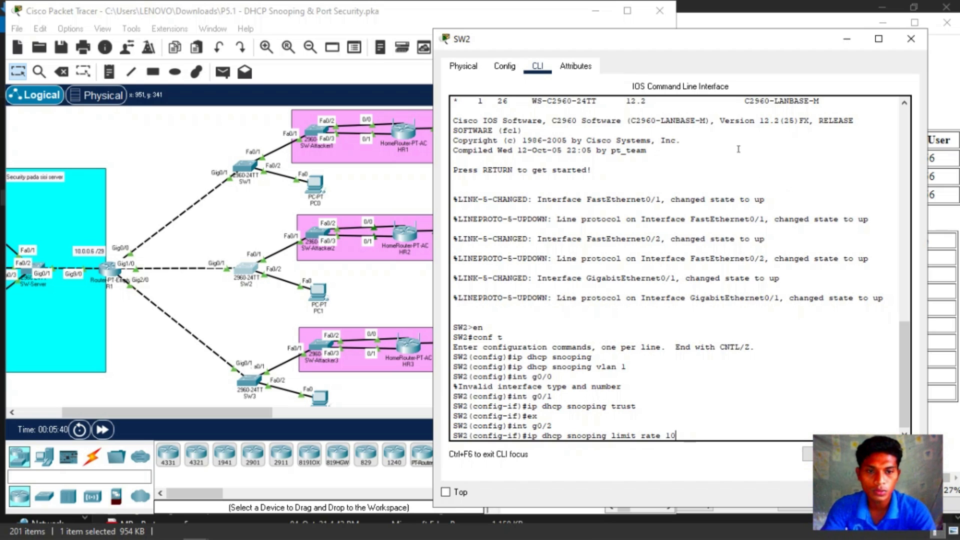
key("Return")
Step: Arrange the SW2 window beside the PT Activity instruction table and exit the g0/2 interface configuration
left_click_drag(663, 43, 260, 54)
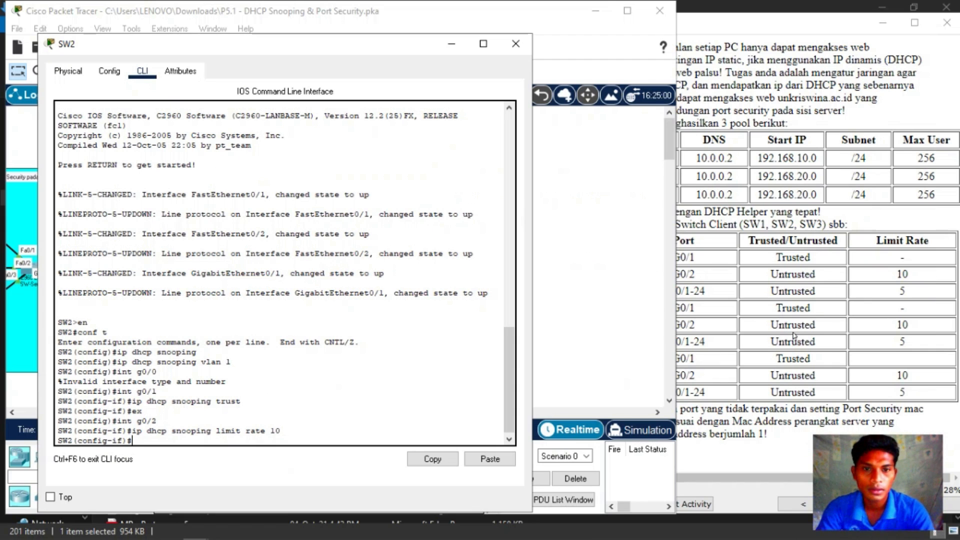
left_click(938, 84)
left_click(252, 438)
left_click(238, 440)
type("ex")
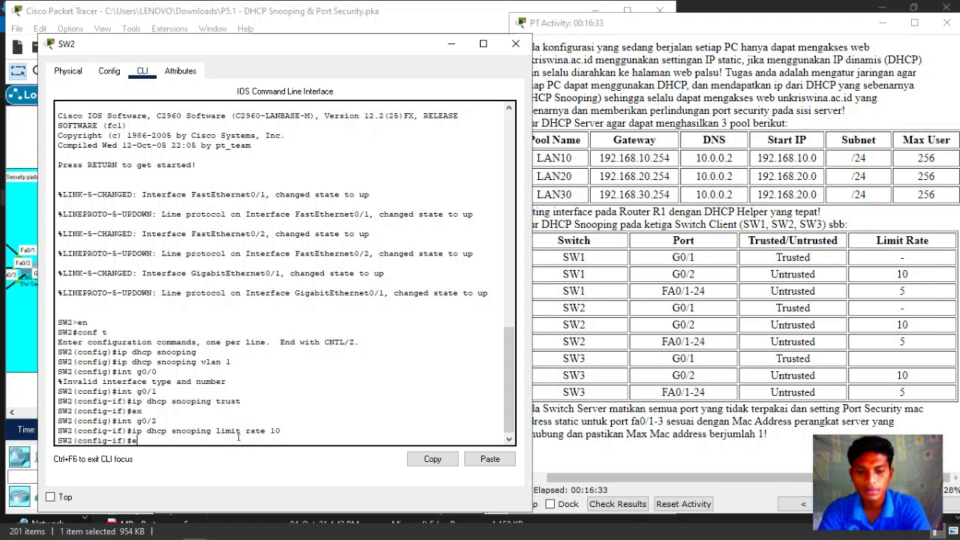
key("Return")
Step: Enter interface range configuration for ports fa0/1-24 on SW2
type("int ")
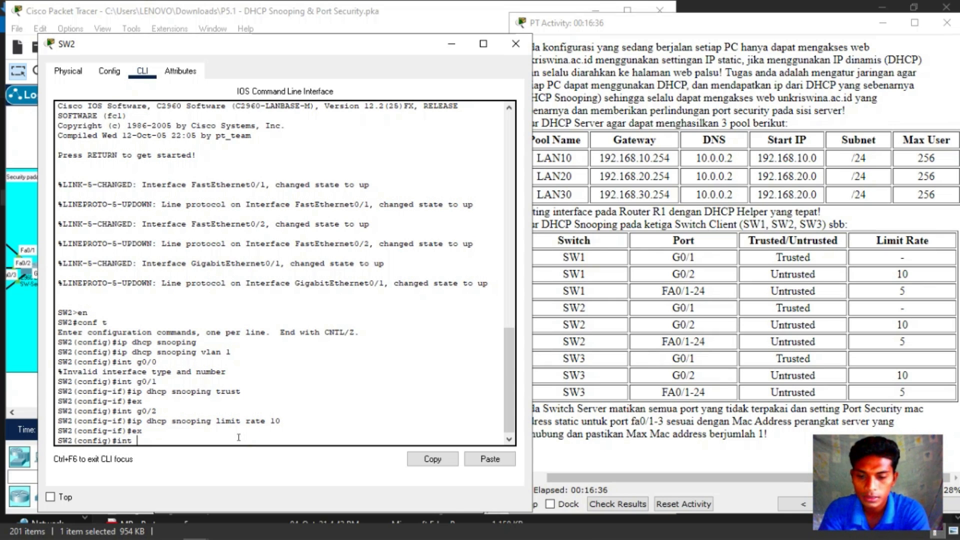
type("range")
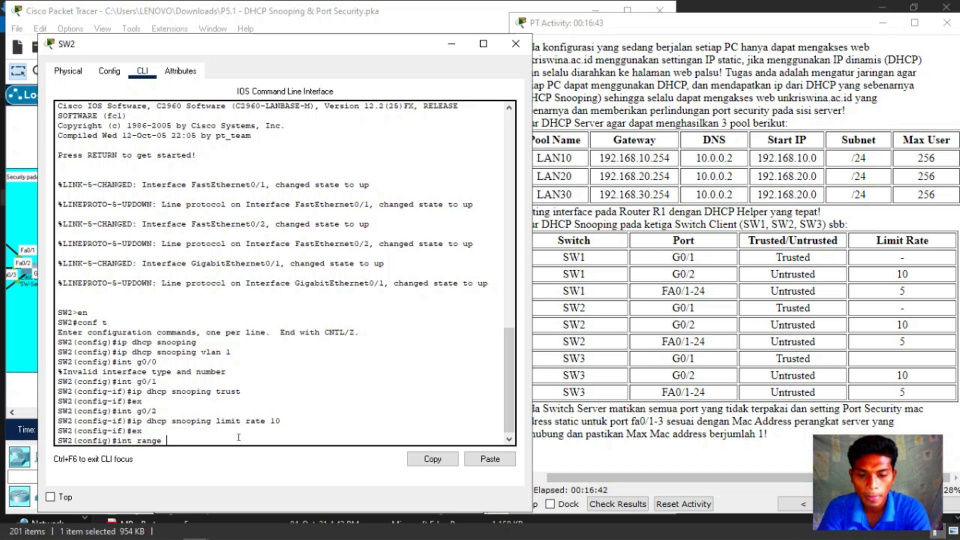
type("fa0")
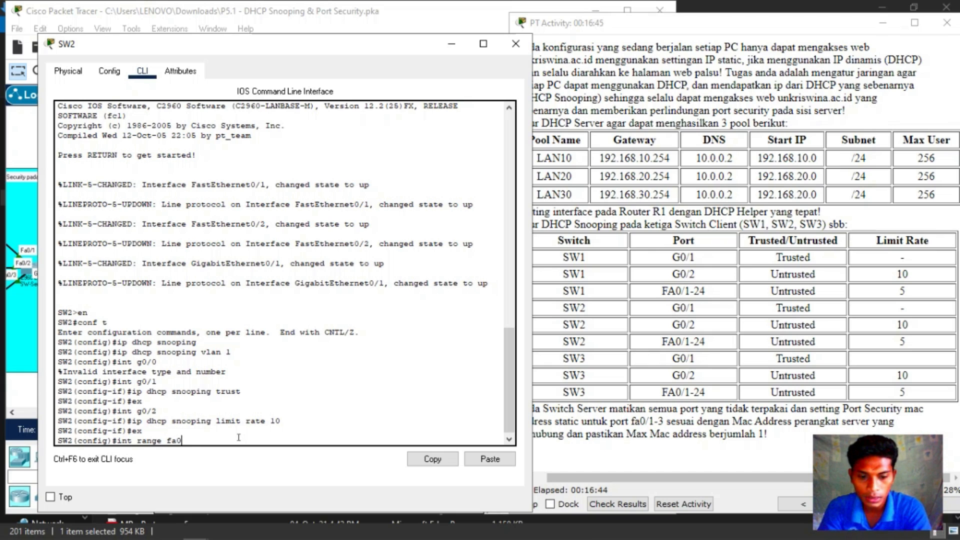
type("/1-")
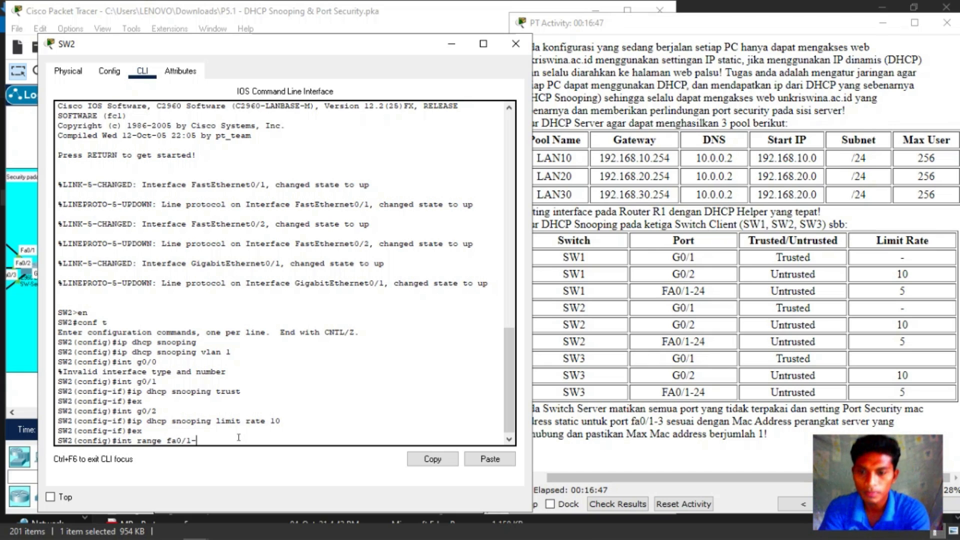
type("24")
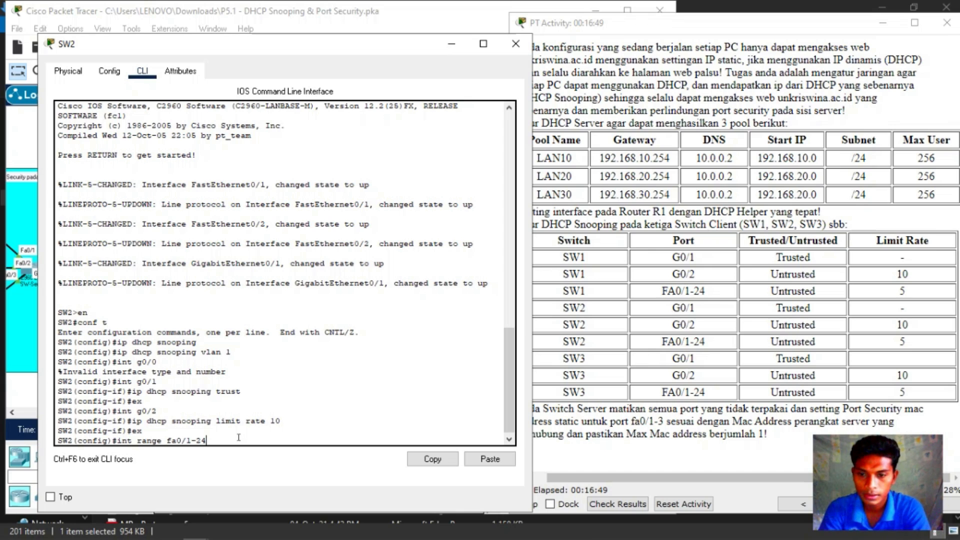
key("Return")
Step: Limit DHCP packets on SW2's fa0/1-24 port range with ip dhcp snooping limit rate 5
type("ig-if-range)#i")
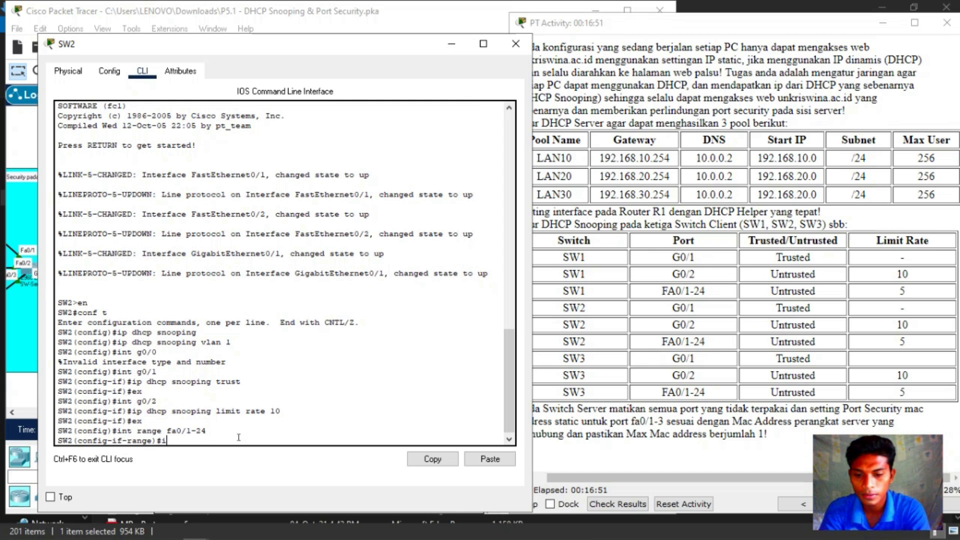
type("p dhcp ")
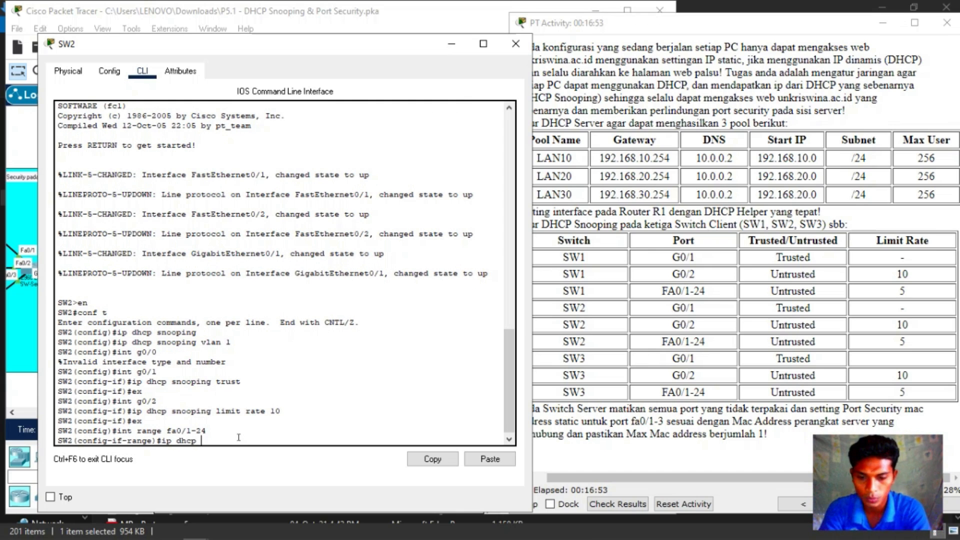
type("snoopin")
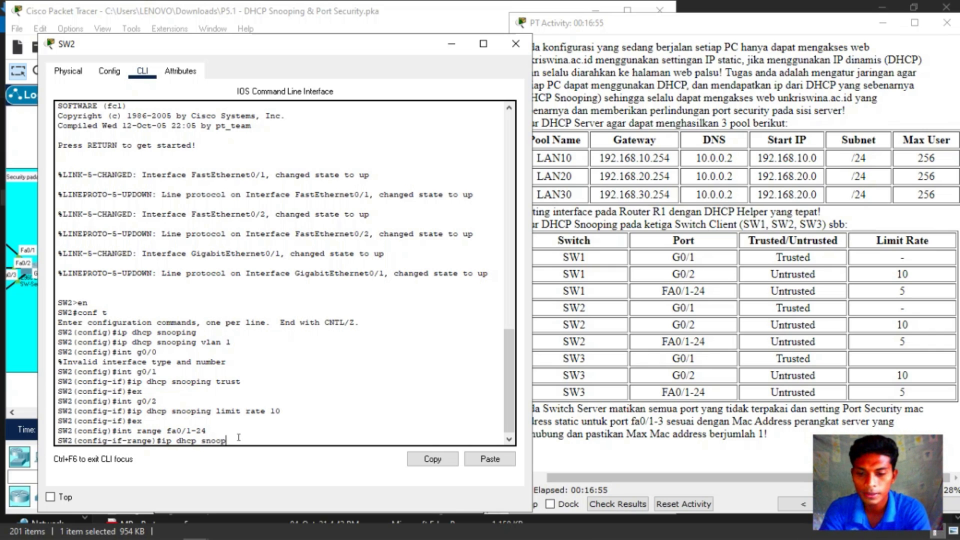
key("BackSpace")
key("BackSpace")
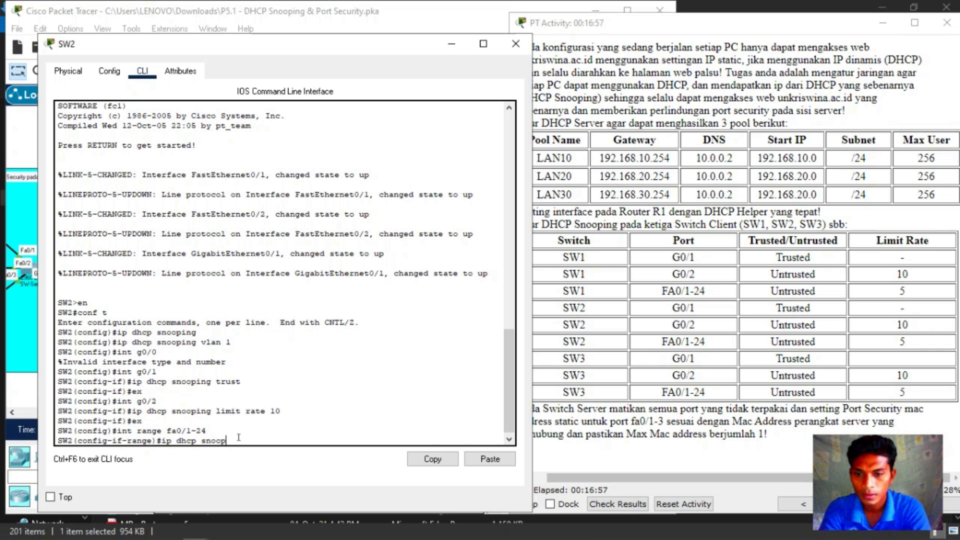
type("ing")
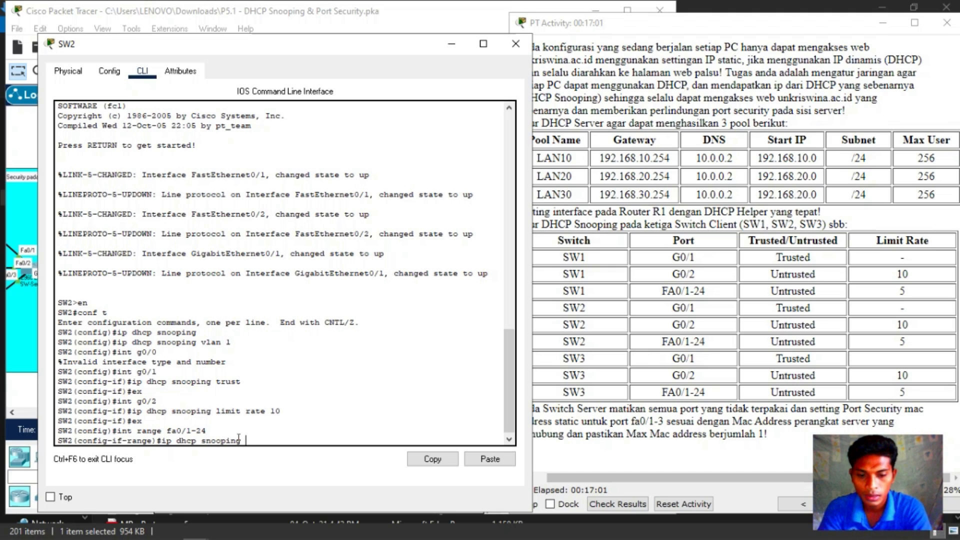
type(" limit rate")
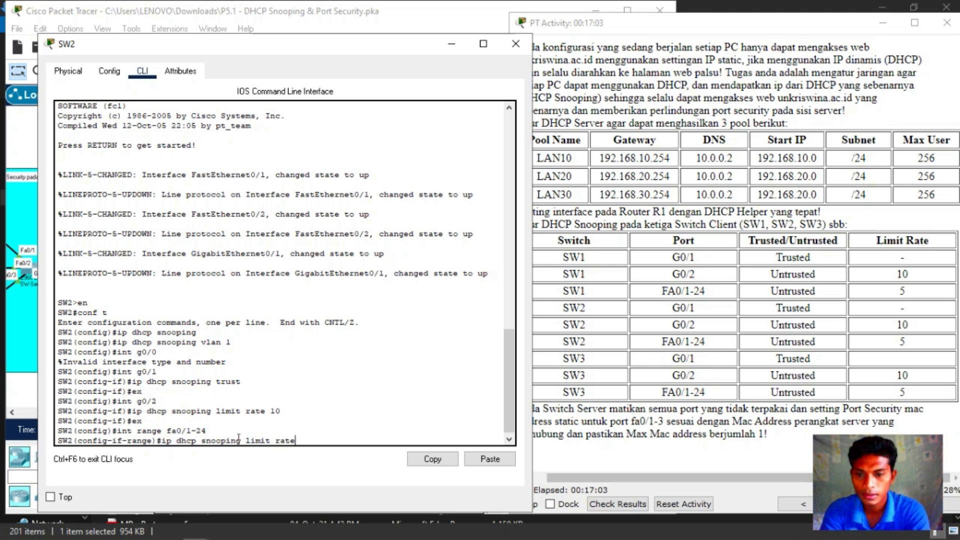
type(" 5")
key("Return")
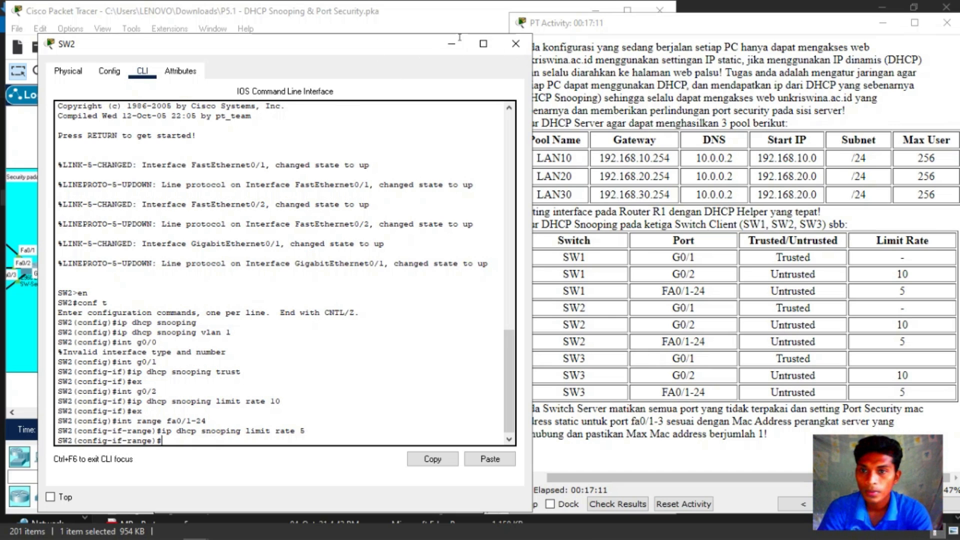
Step: Close SW2's window, open SW3's command line interface and enter global configuration mode with en and conf t
left_click(520, 45)
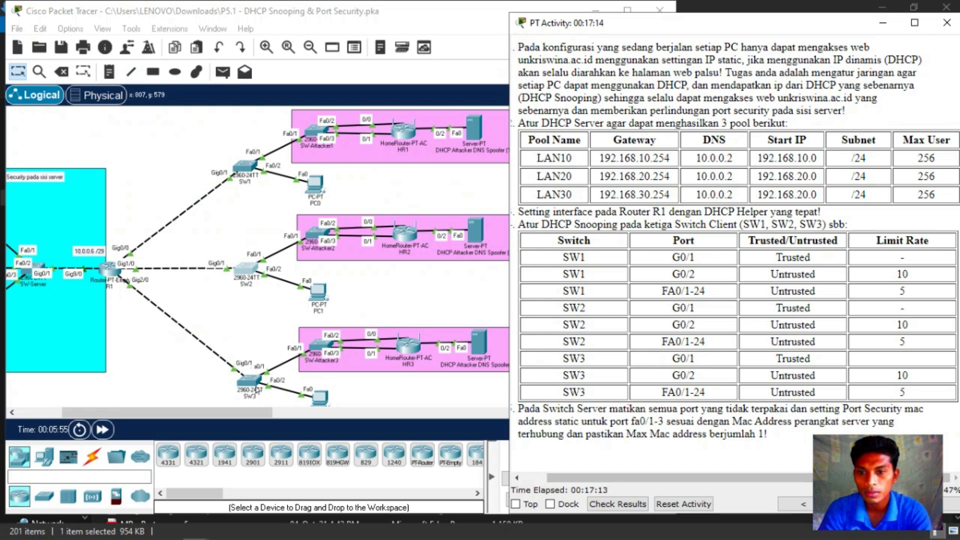
left_click(249, 384)
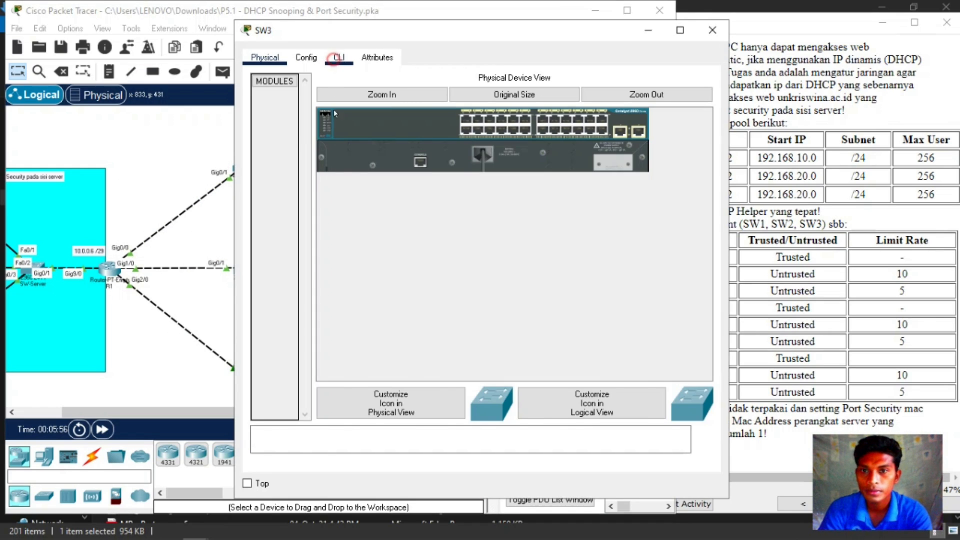
left_click(339, 58)
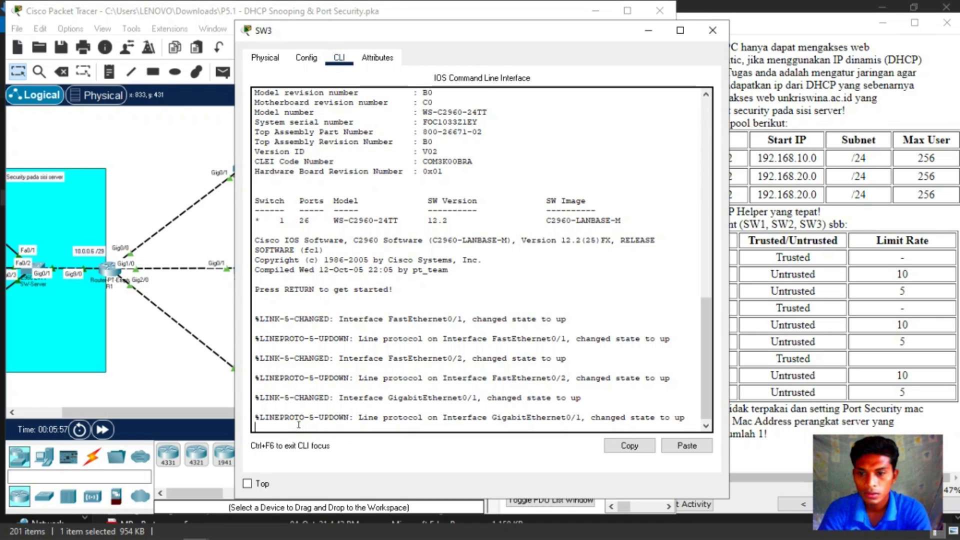
key("Return")
type("en")
key("Return")
type("conf t")
key("Return")
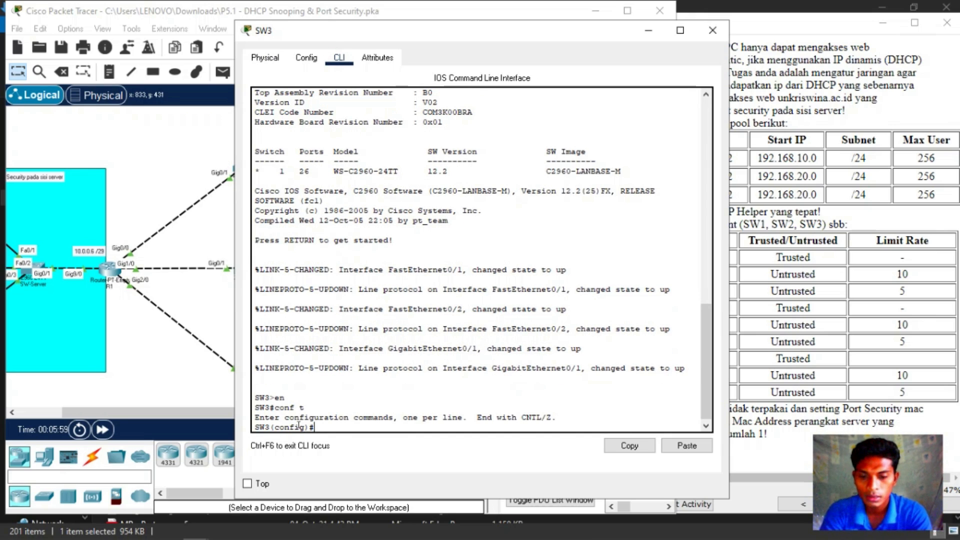
Step: Try to enable DHCP snooping globally on SW3 with the command ip dhcp snopping
type("ip ")
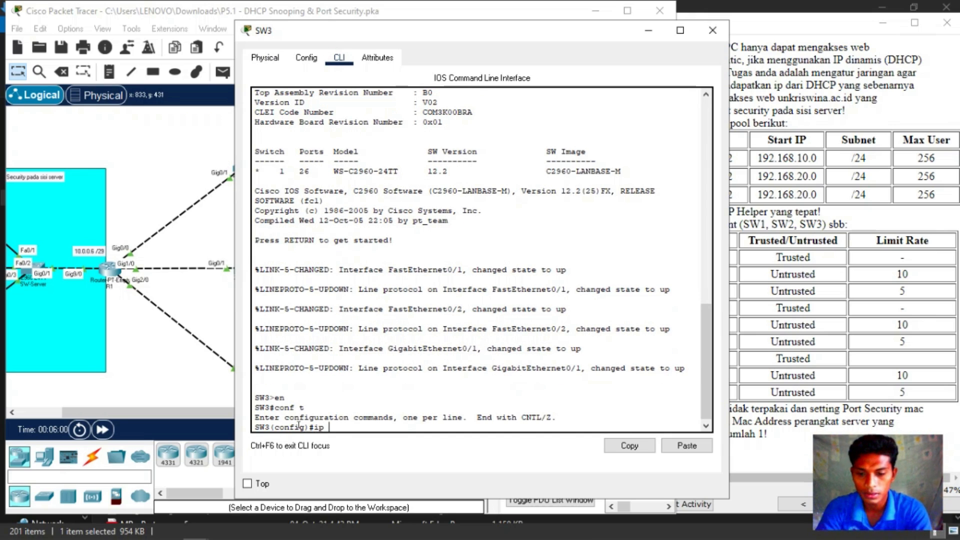
type("dj")
key("BackSpace")
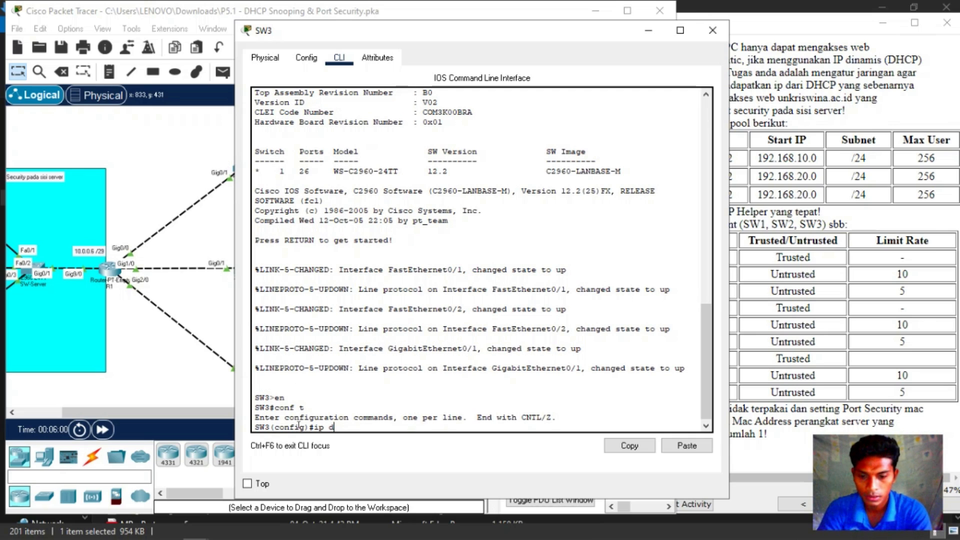
type("hcp snopping")
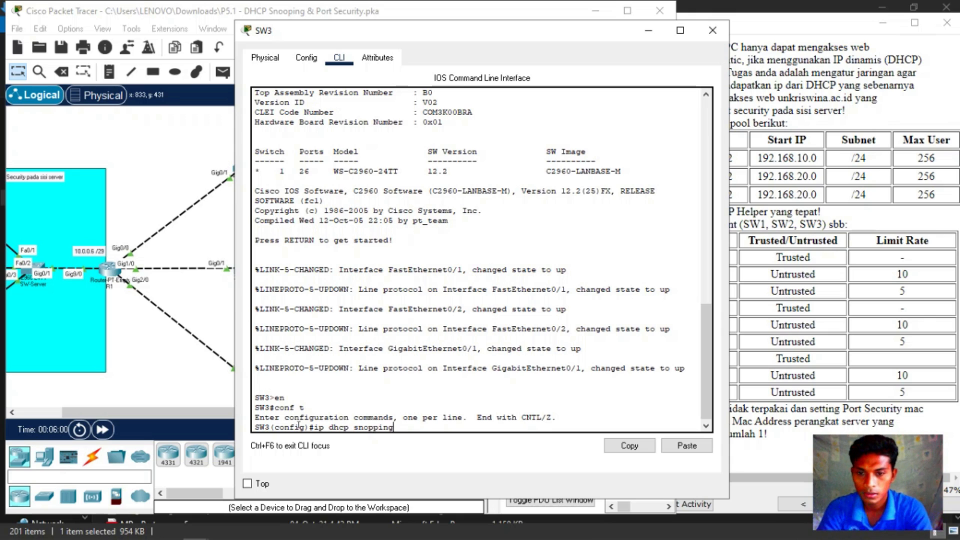
key("Return")
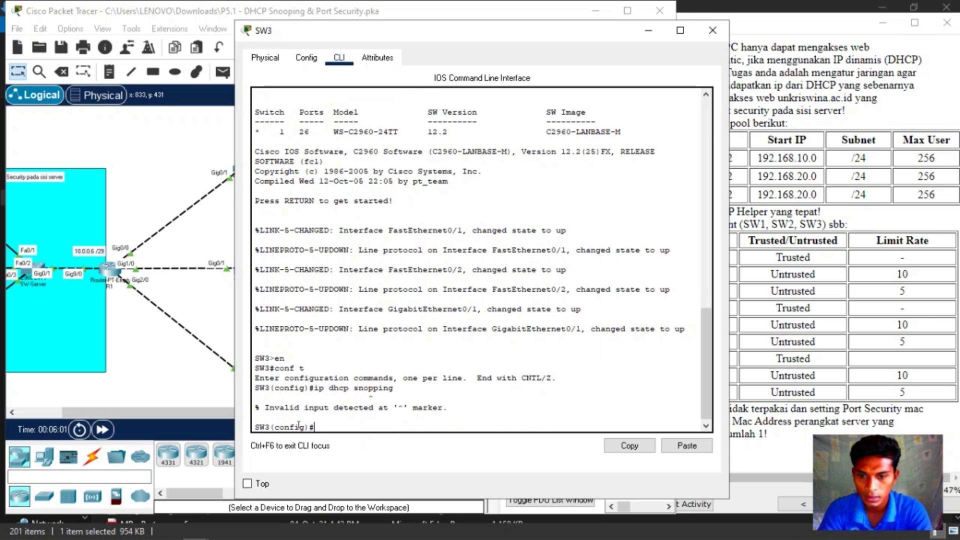
Step: Recall the misspelled command, correct it to ip dhcp snooping and run it to enable DHCP snooping on SW3
key("Up")
key("BackSpace")
key("BackSpace")
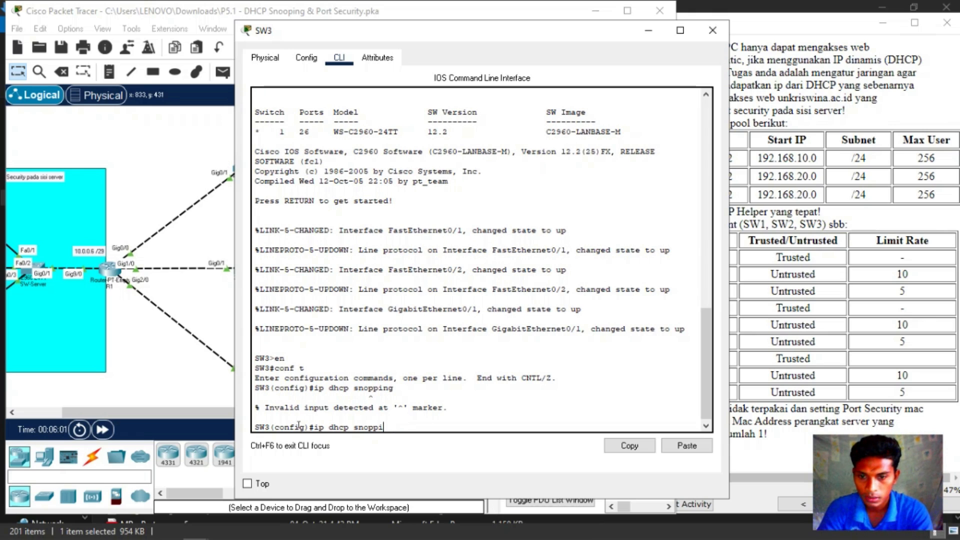
key("BackSpace")
key("BackSpace")
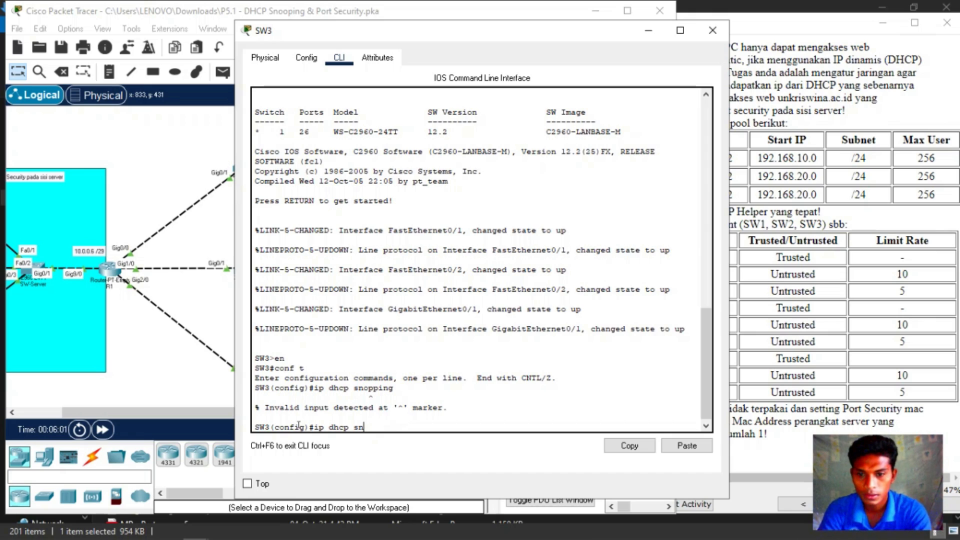
type("ing")
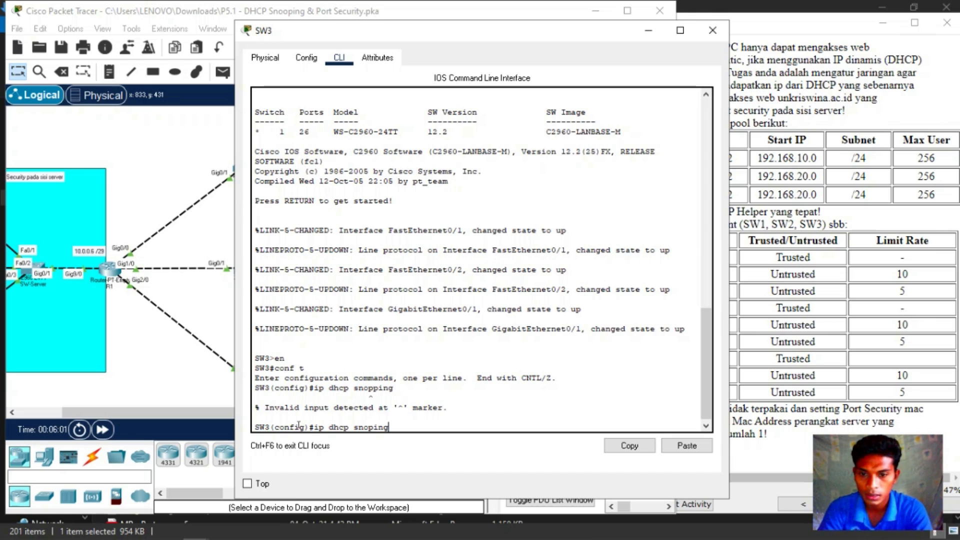
key("Left")
key("Left")
key("Left")
key("Left")
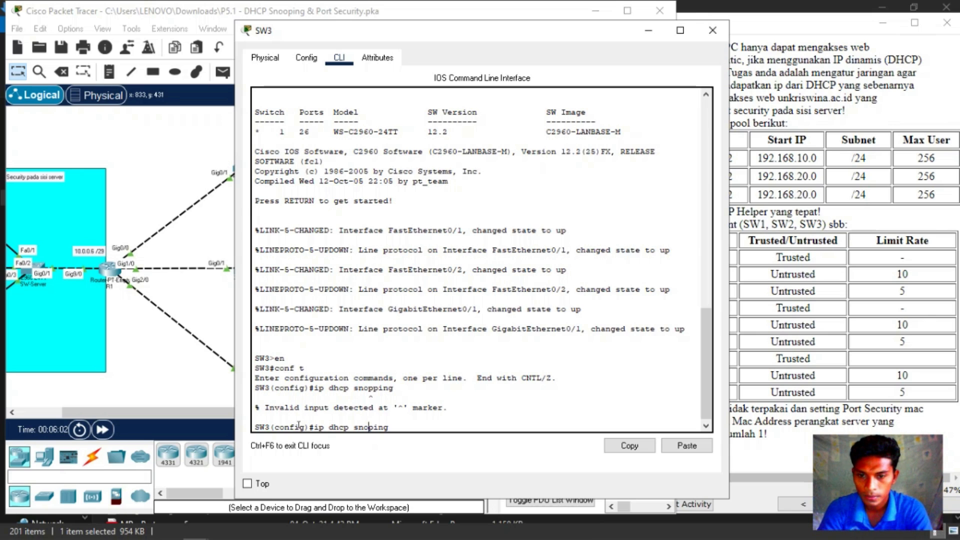
type("o")
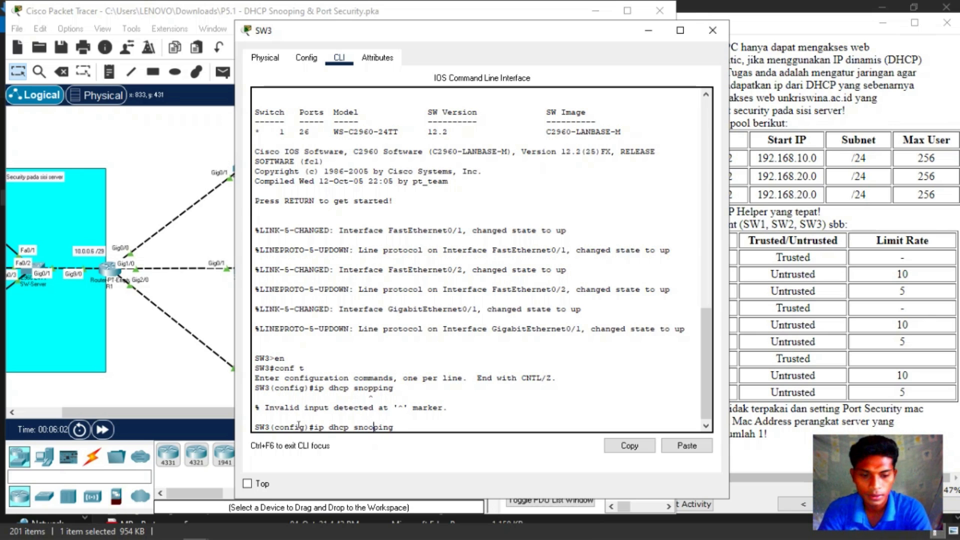
key("Return")
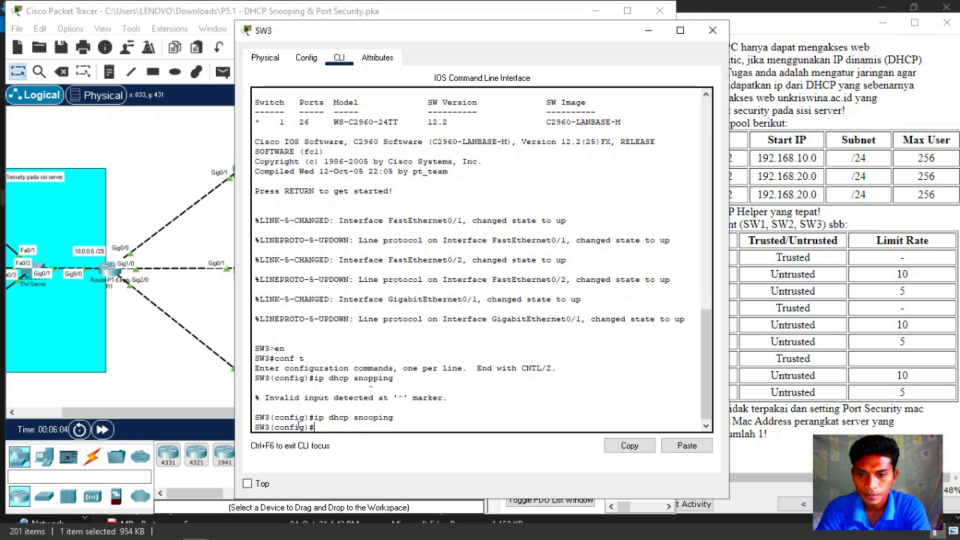
Step: Enable DHCP snooping for VLAN 1 on SW3 with ip dhcp snooping vlan 1
key("Up")
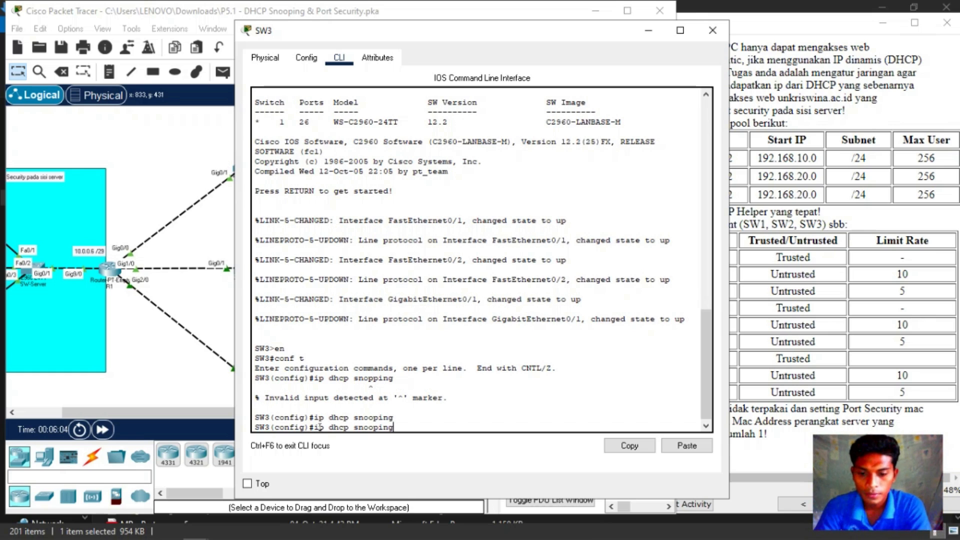
type("vlan ")
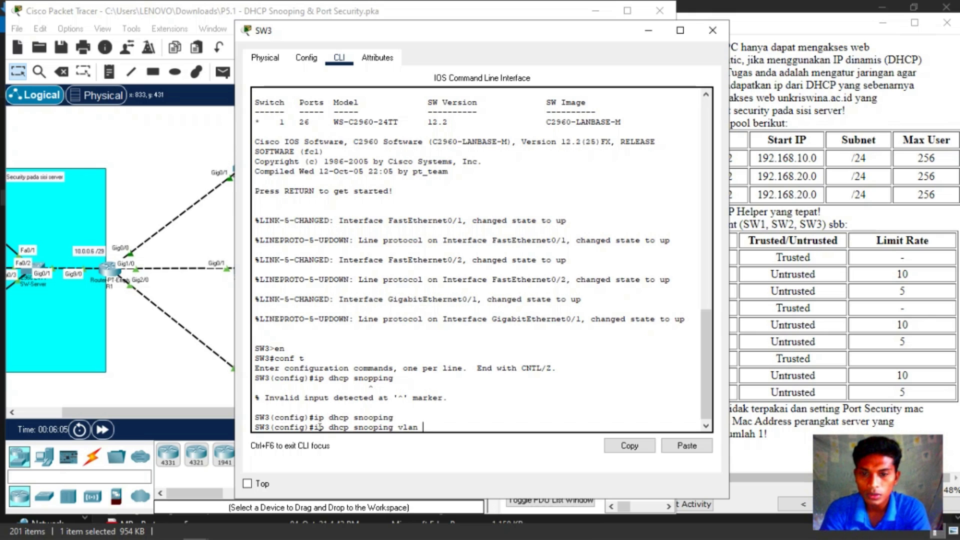
type("1")
key("Return")
Step: Make SW3's g0/1 interface a trusted DHCP snooping port with ip dhcp snooping trust, and exit to global configuration mode
type("int ")
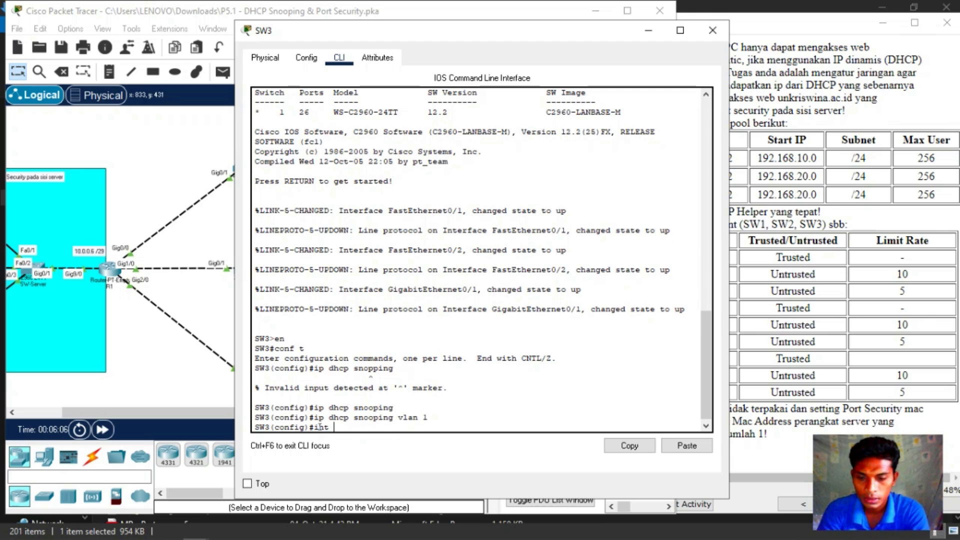
type("g")
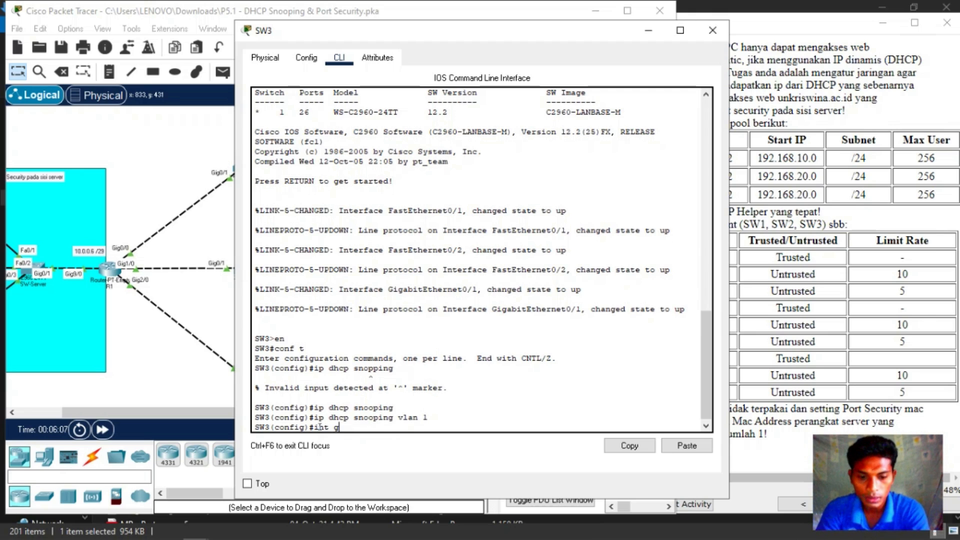
type("0/1")
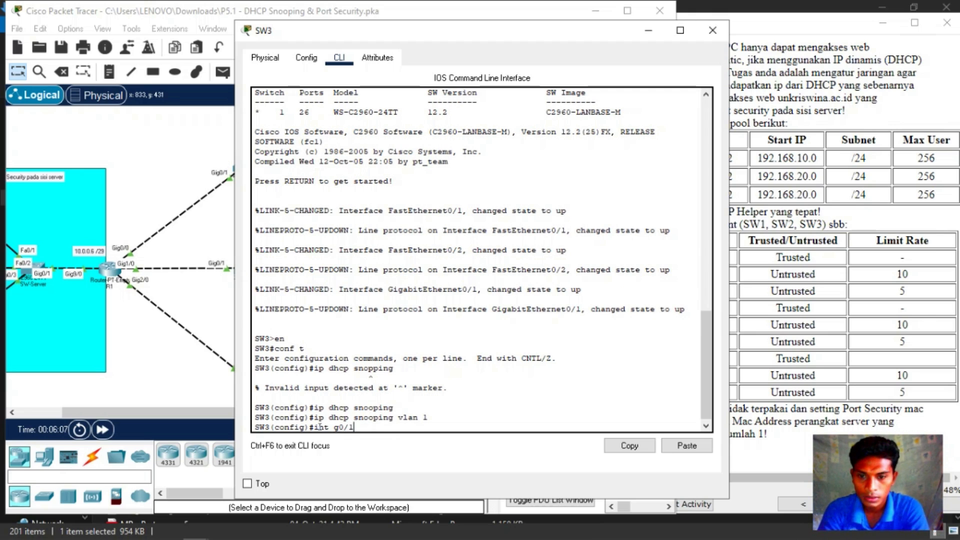
key("Return")
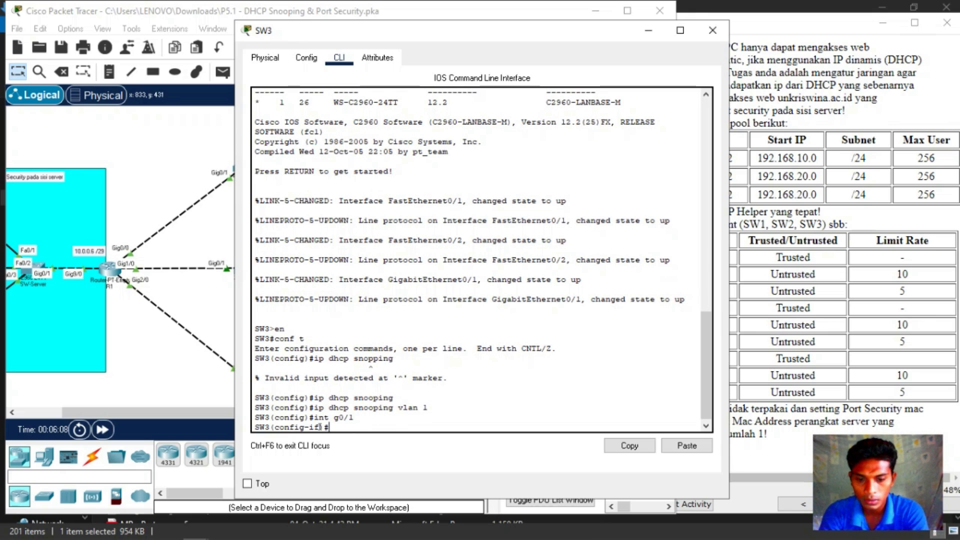
type("ip")
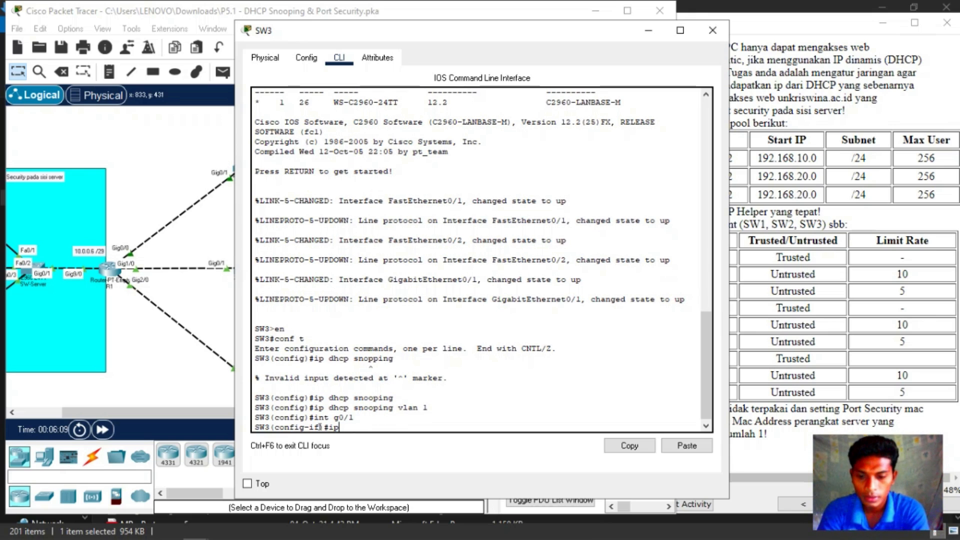
type(" dhcp s")
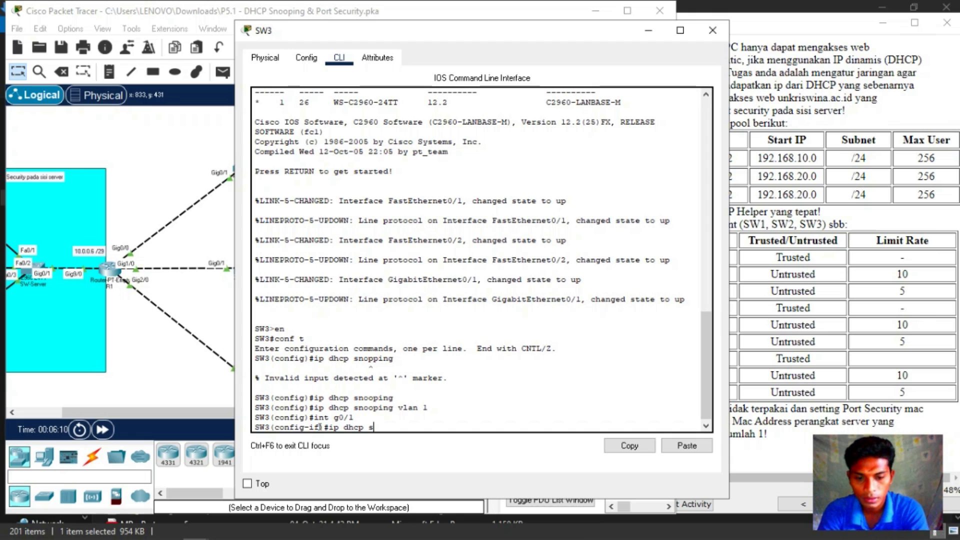
type("nooping")
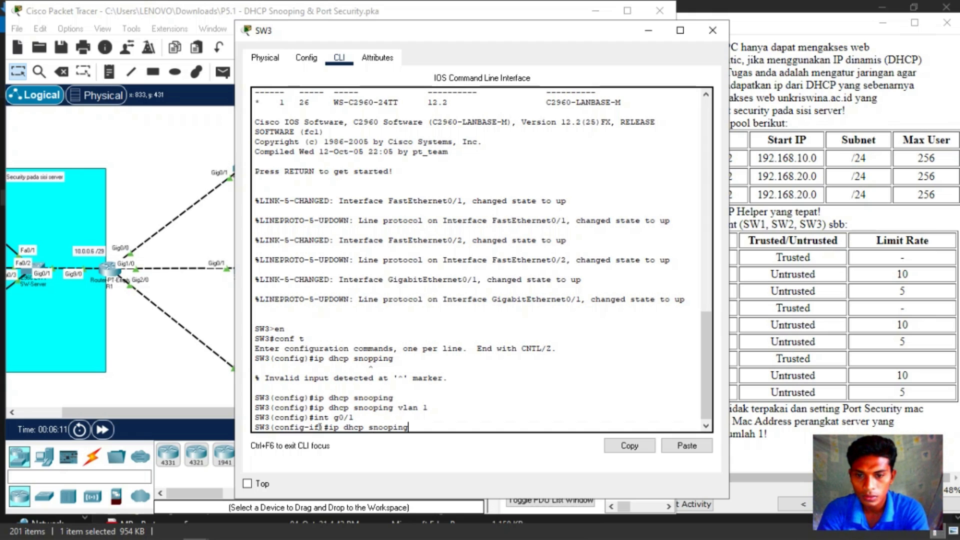
type(" trust")
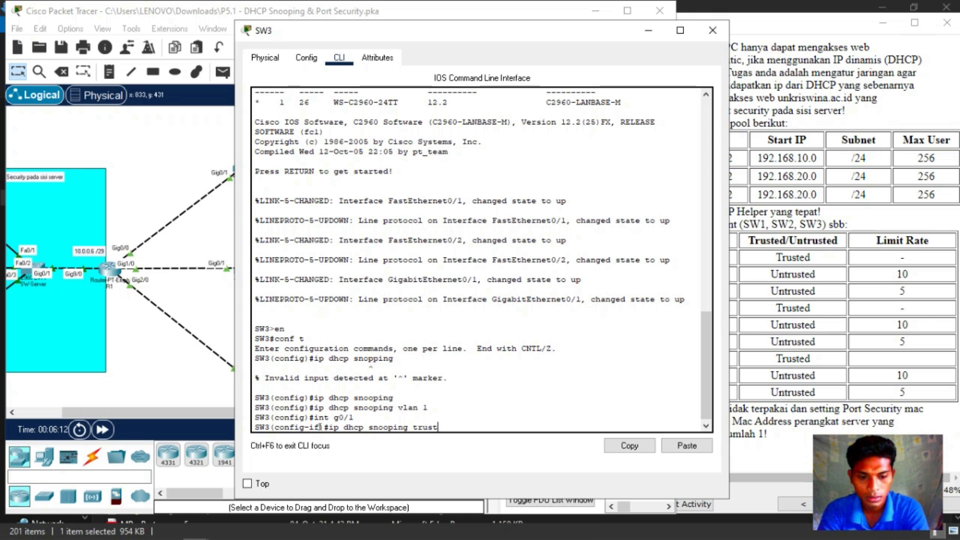
key("Return")
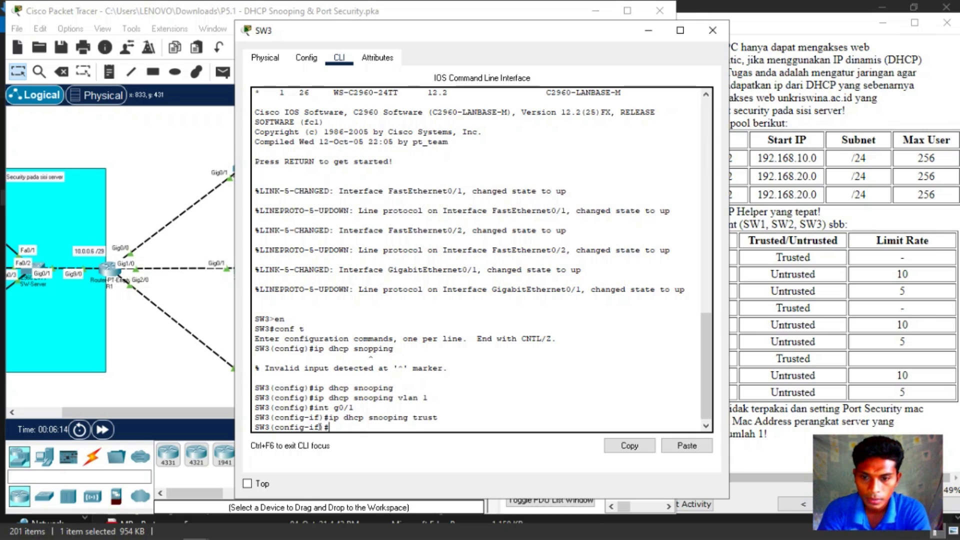
type("ex")
key("Return")
Step: Set a DHCP snooping rate limit of 10 on SW3's g0/2 interface, and exit to global configuration mode
type("int ")
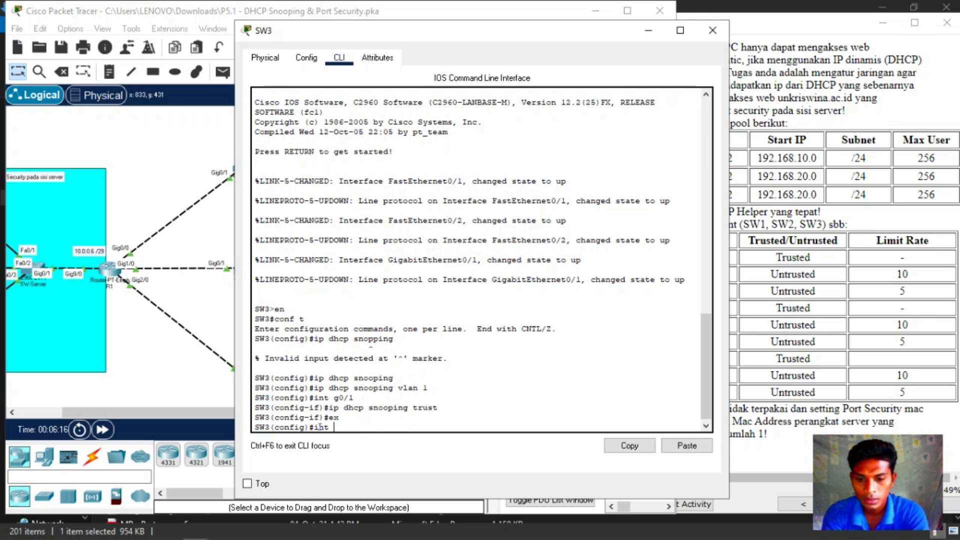
type("g0/2")
key("Return")
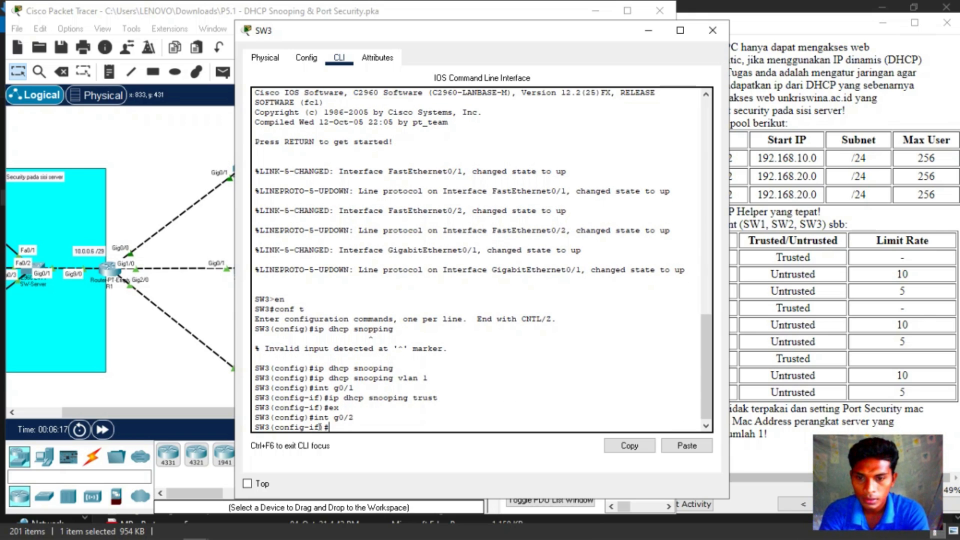
type("i")
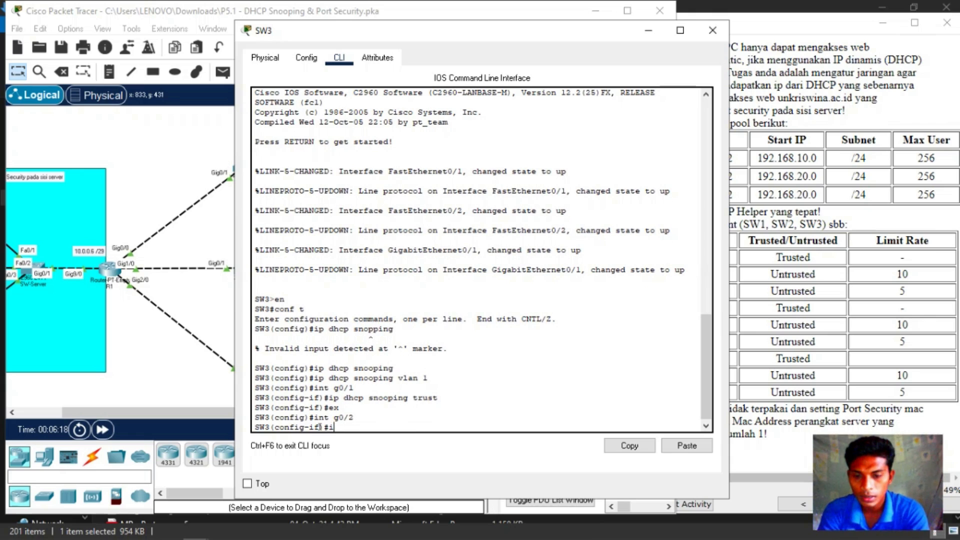
type("p dhc")
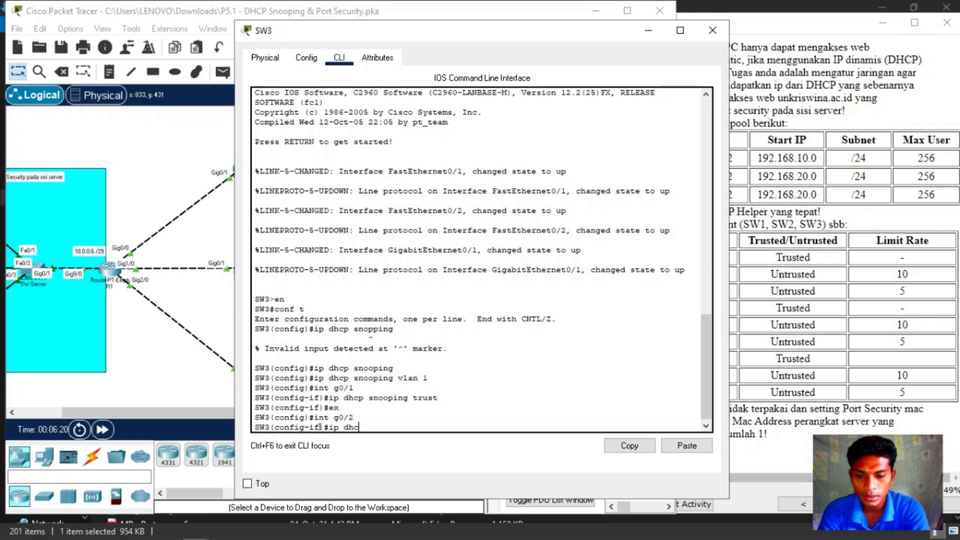
type("p snoo")
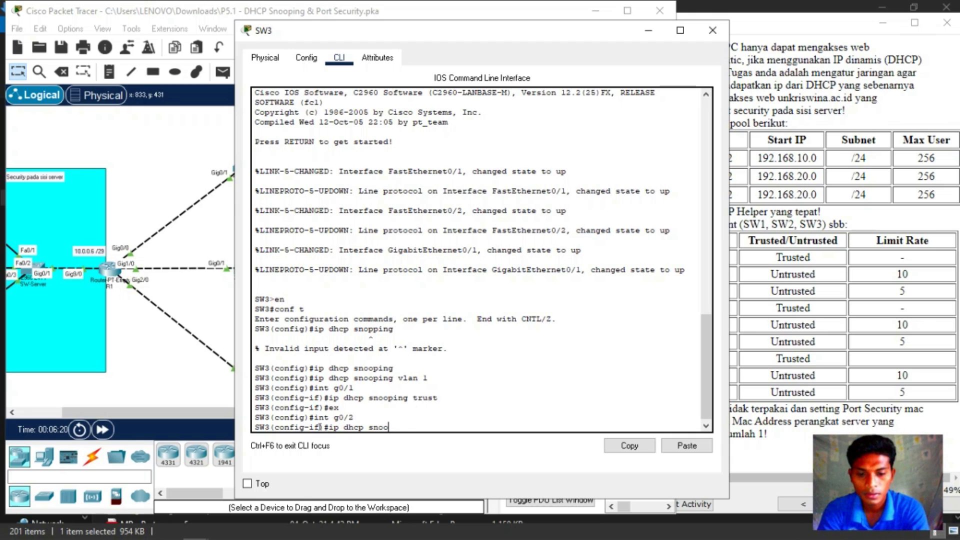
type("ping ")
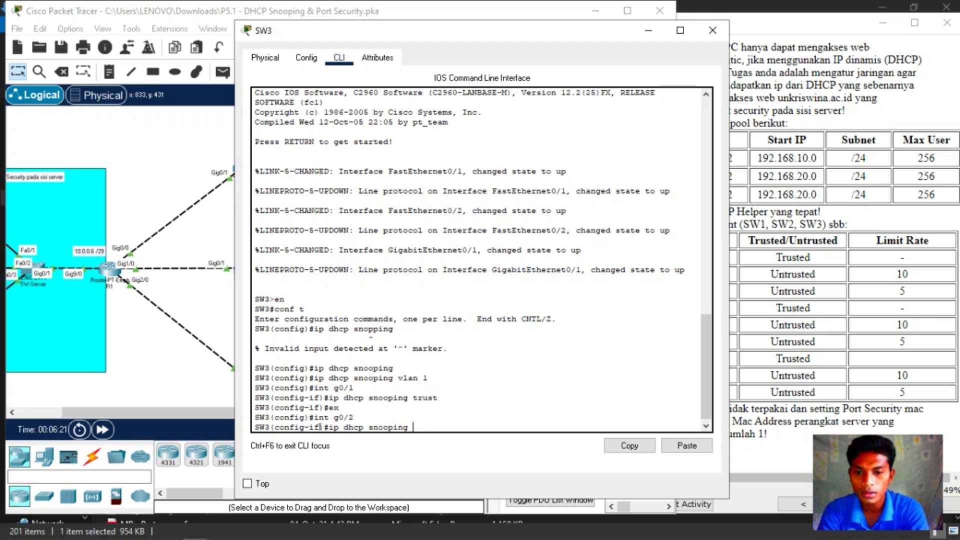
type("lim")
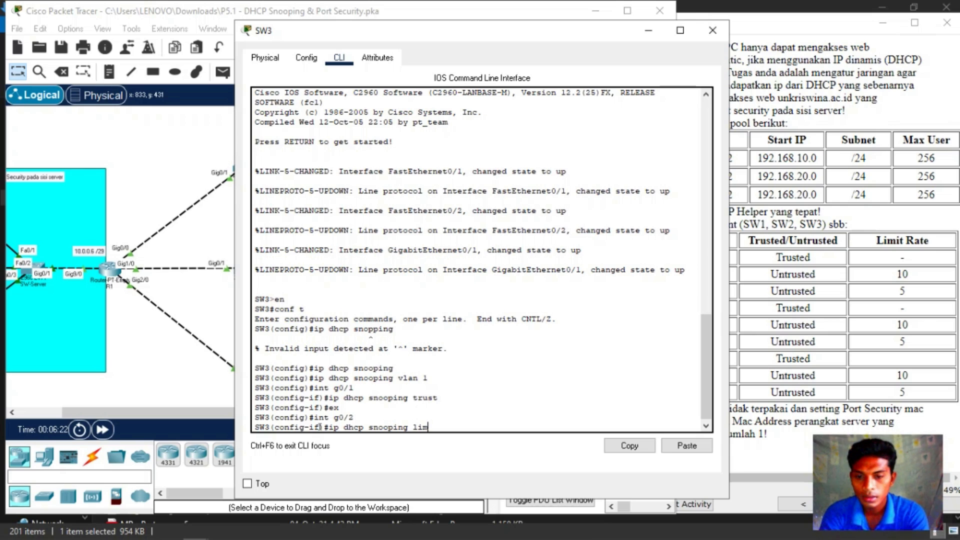
type("it rate 10")
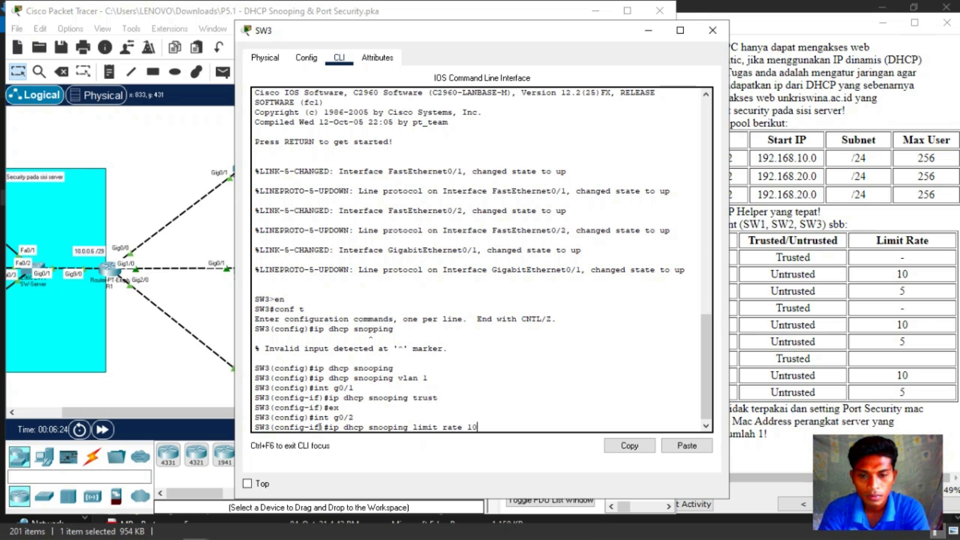
key("Return")
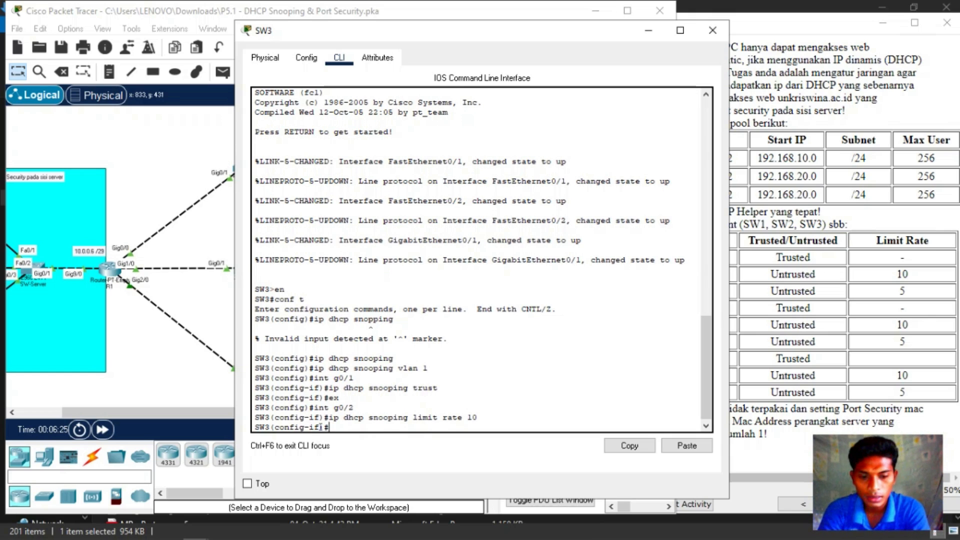
type("ex")
key("Return")
Step: Enter configuration mode for SW3's FastEthernet ports with int range fa0/1-24
type("int ")
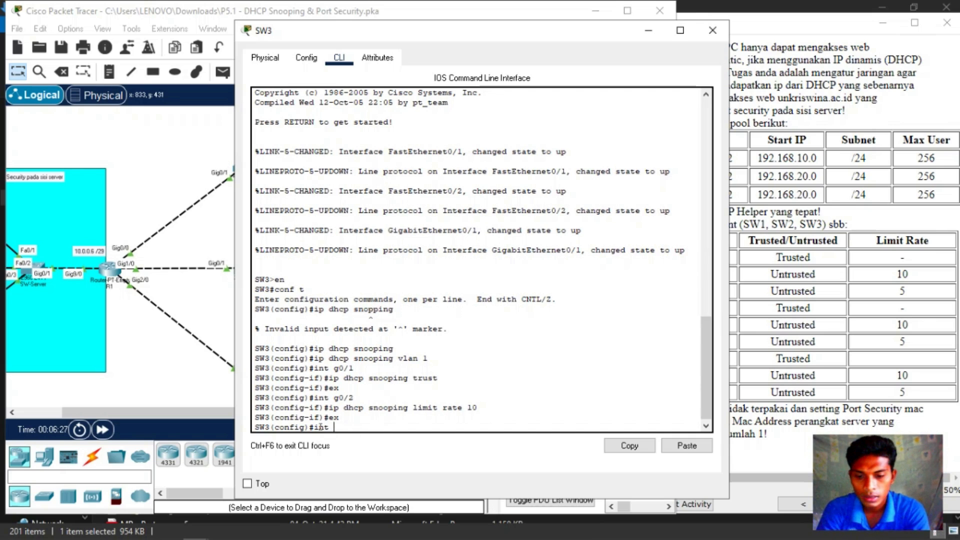
type("range ")
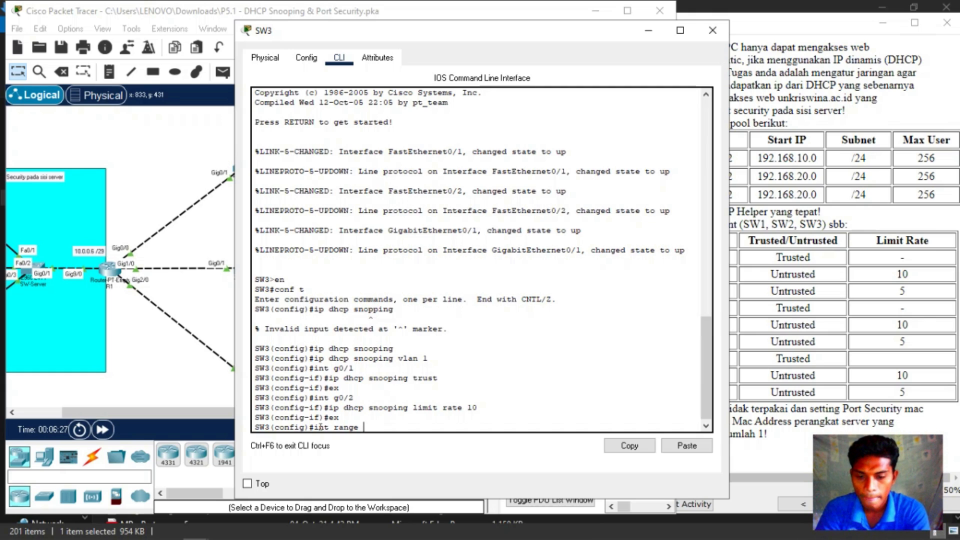
type("fa0.")
key("BackSpace")
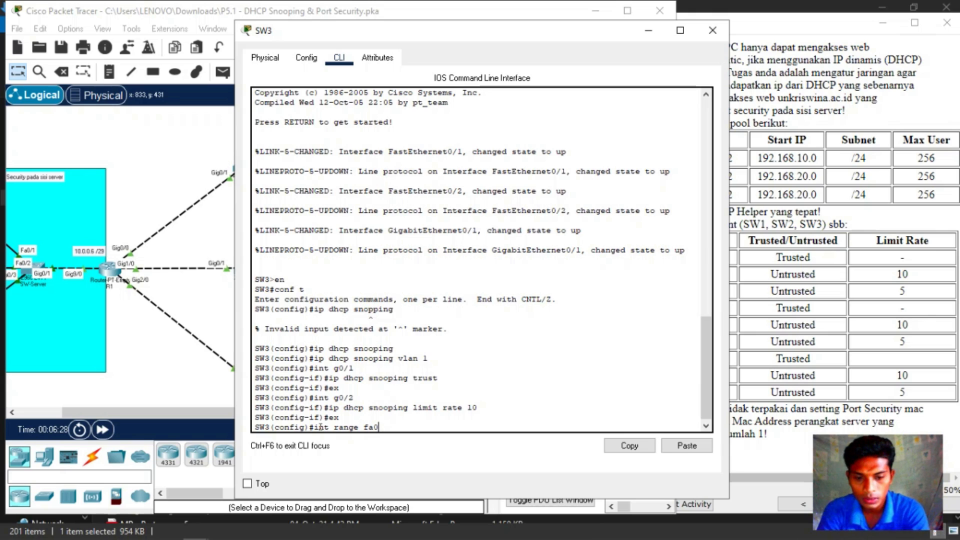
type("/1-24")
key("Return")
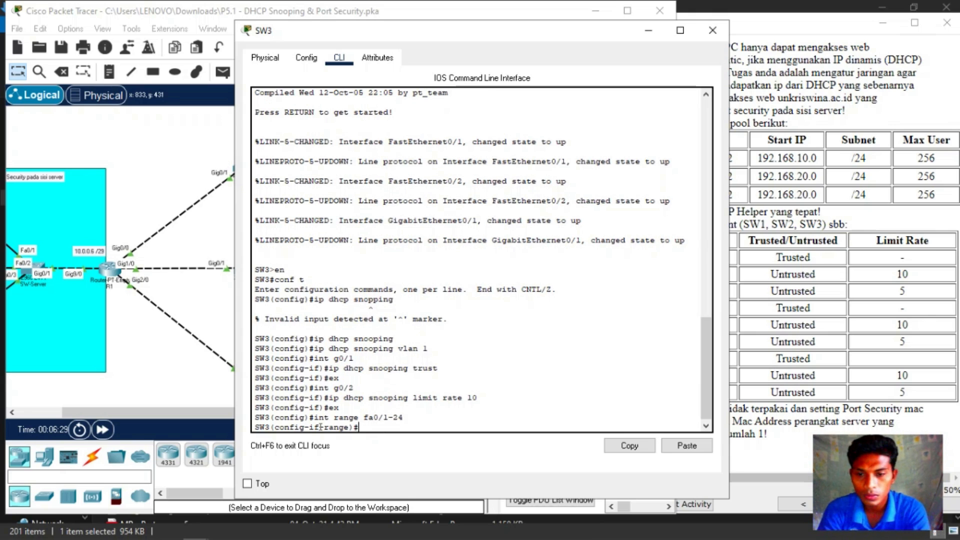
Step: Try to limit the DHCP rate on the fa0/1-24 range with ip dhcp snoping limit rate 5
type("ip ")
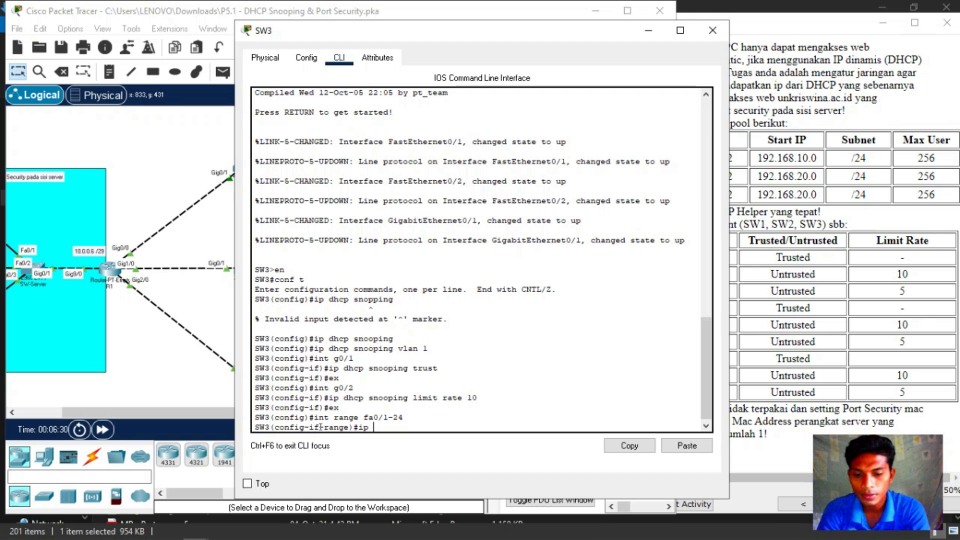
type("dhcp snopin")
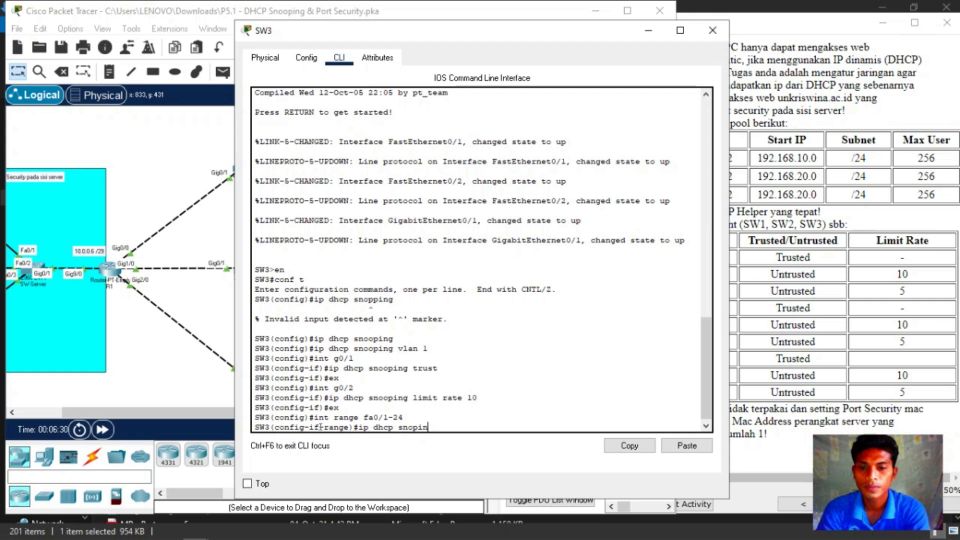
type("g lim")
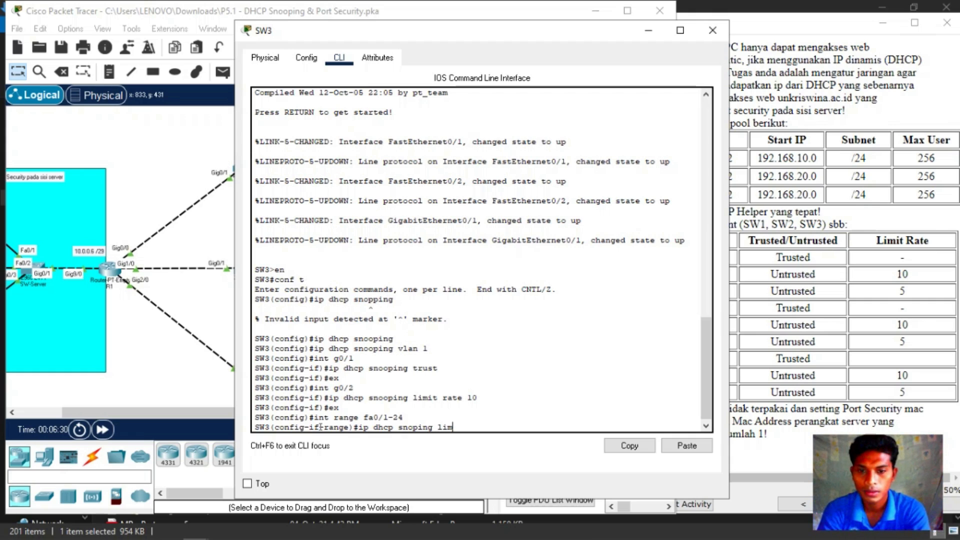
type("it rate")
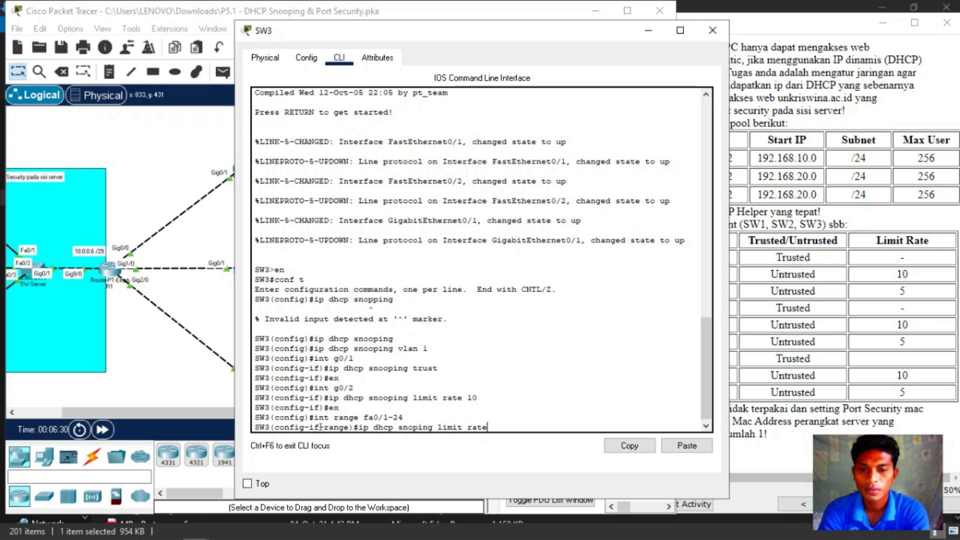
type(" 5")
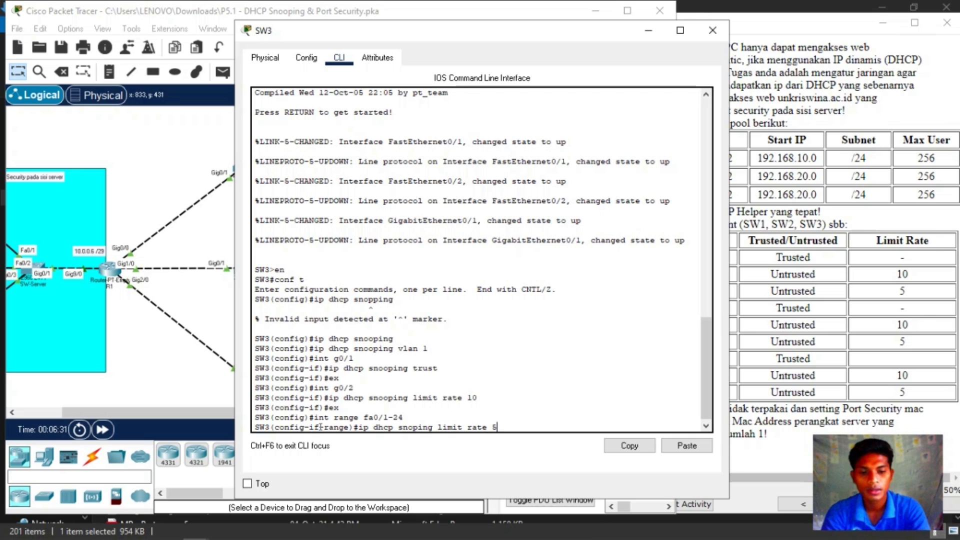
key("Return")
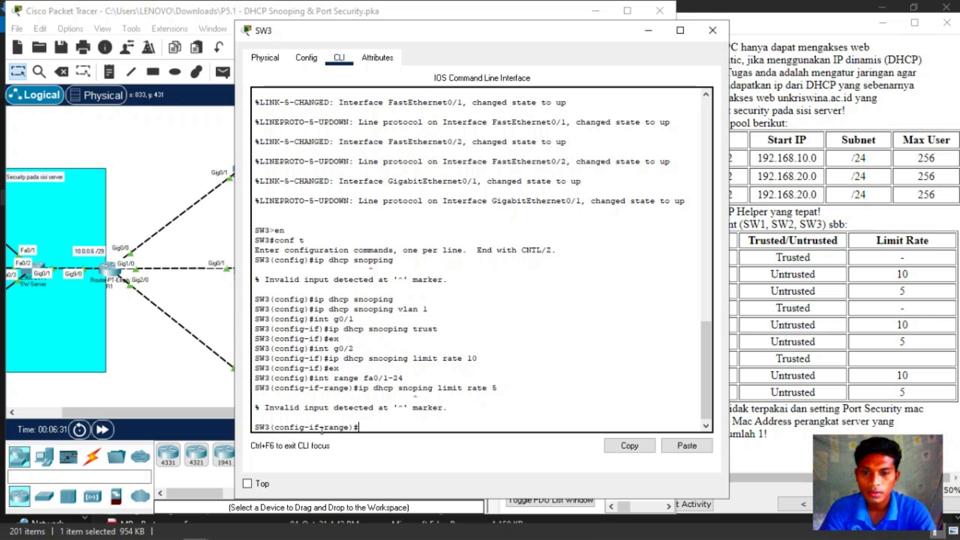
Step: Correct the misspelled command to ip dhcp snooping limit rate 5, run it for SW3's fa0/1-24 range, and close SW3's window
key("Up")
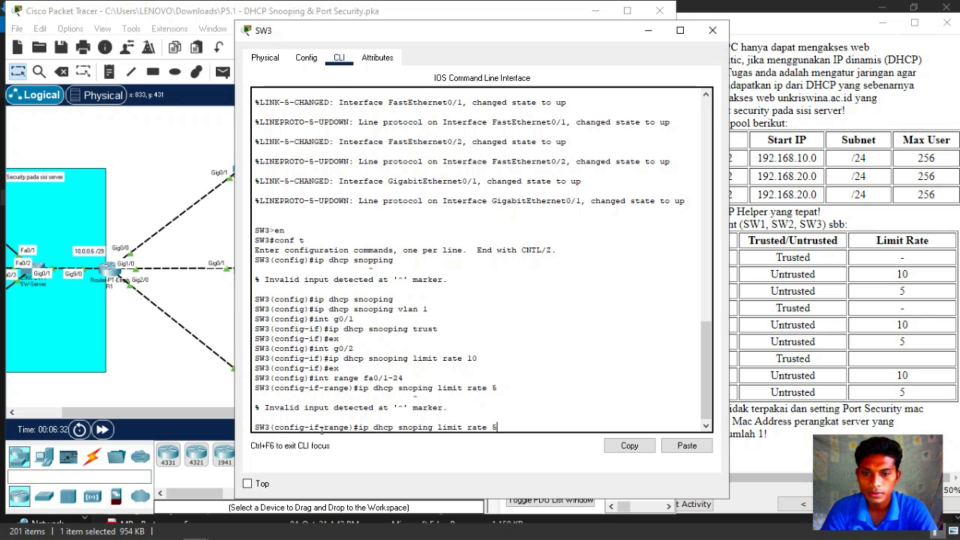
key("Left")
key("Left")
key("Left")
key("Left")
key("Left")
key("Left")
key("Left")
key("Left")
key("Left")
key("Left")
key("Left")
key("Left")
key("Left")
key("Left")
key("Left")
key("Left")
key("Left")
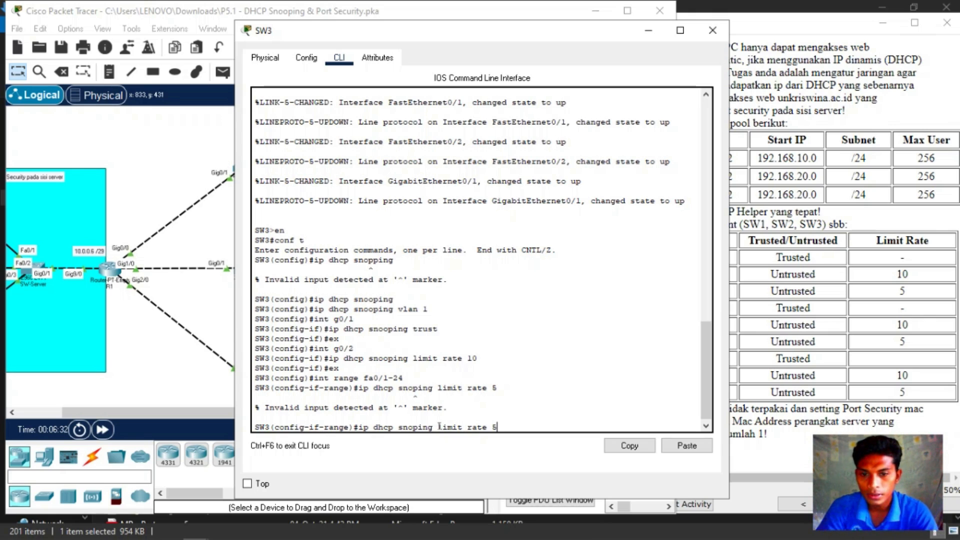
left_click(479, 429)
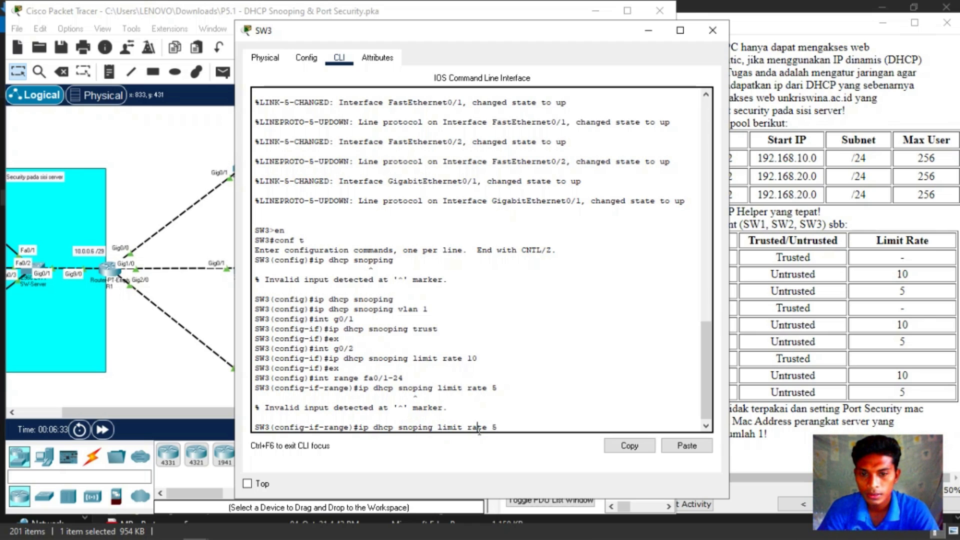
key("Left")
key("Left")
key("Left")
key("Left")
key("Left")
key("Left")
key("Left")
key("Left")
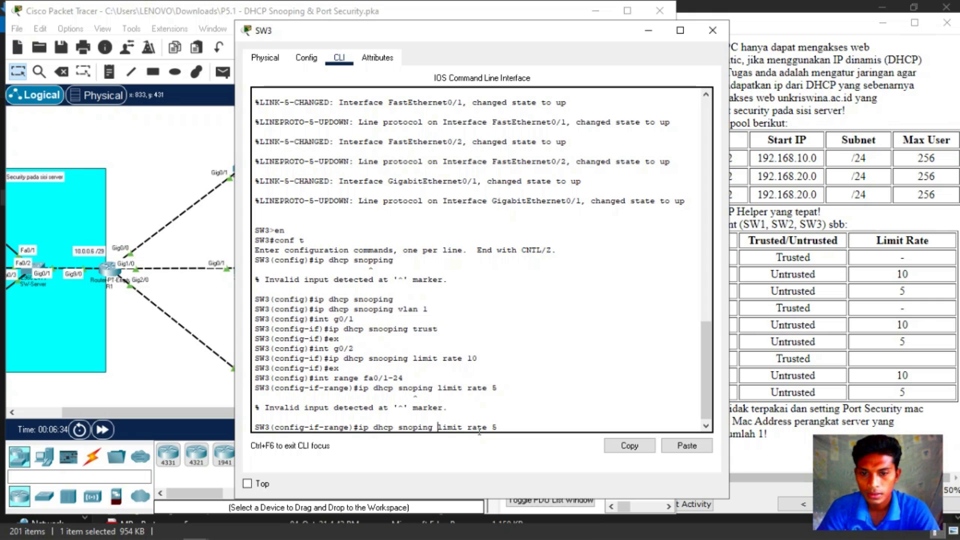
key("Left")
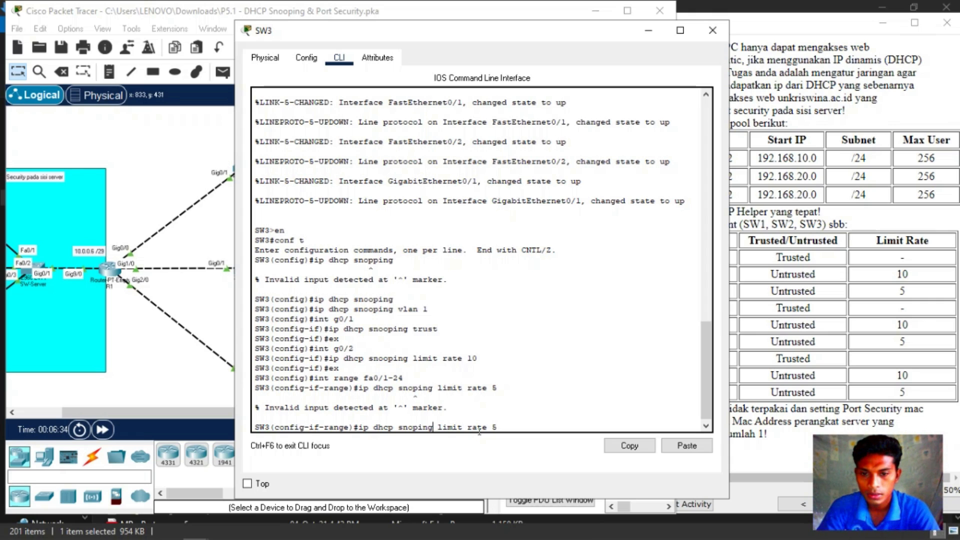
key("Left")
key("Left")
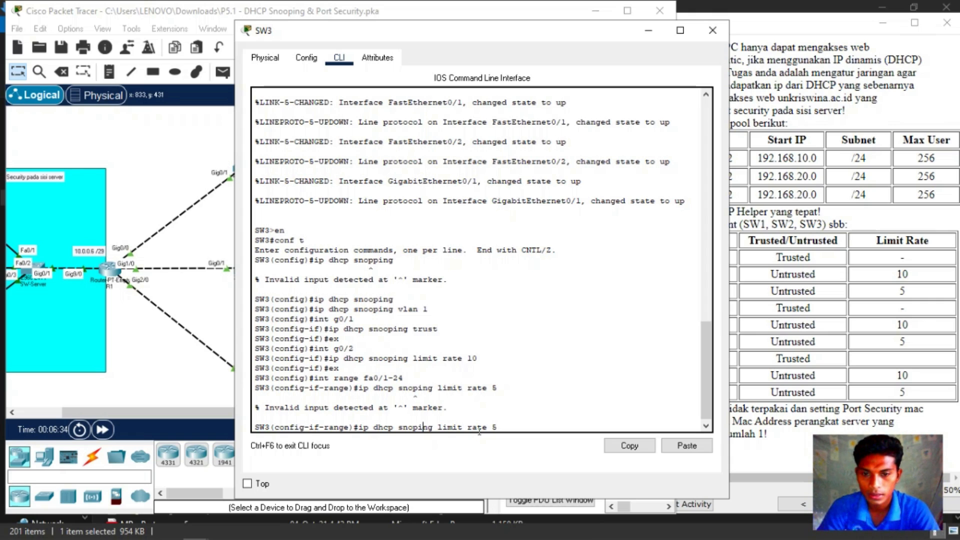
key("Left")
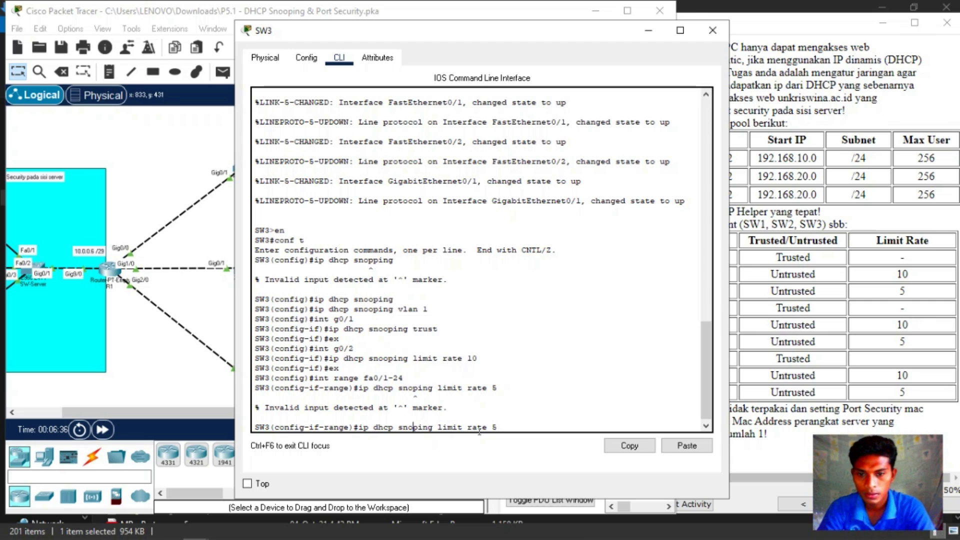
type("o")
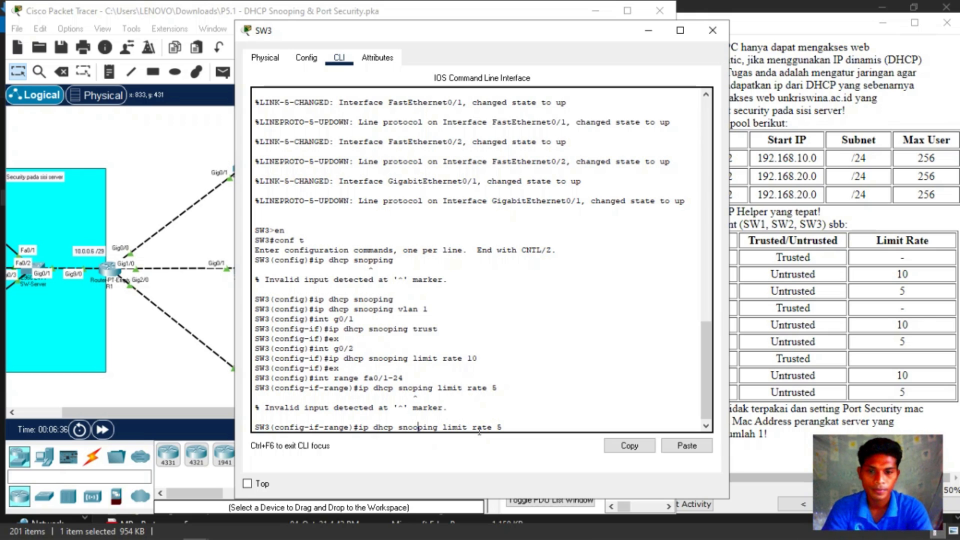
key("Return")
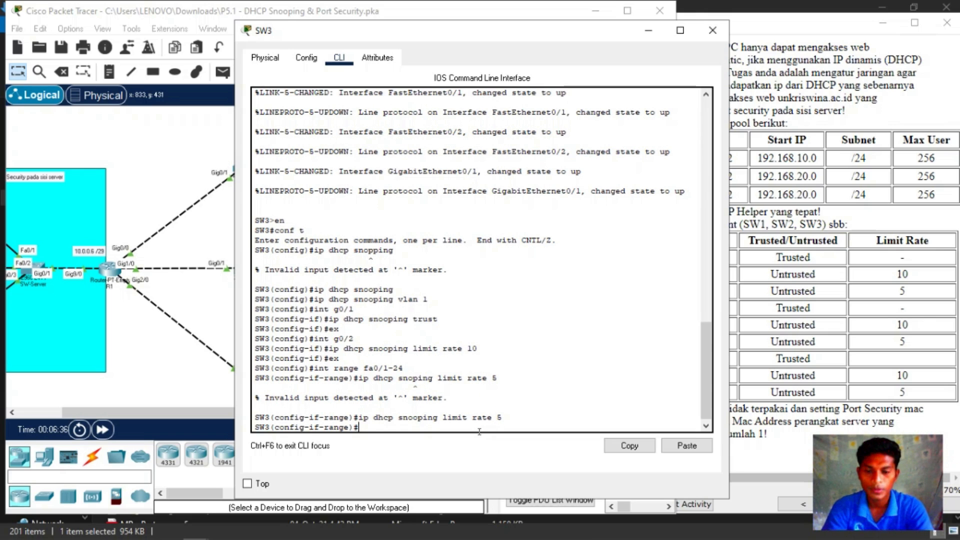
left_click(711, 31)
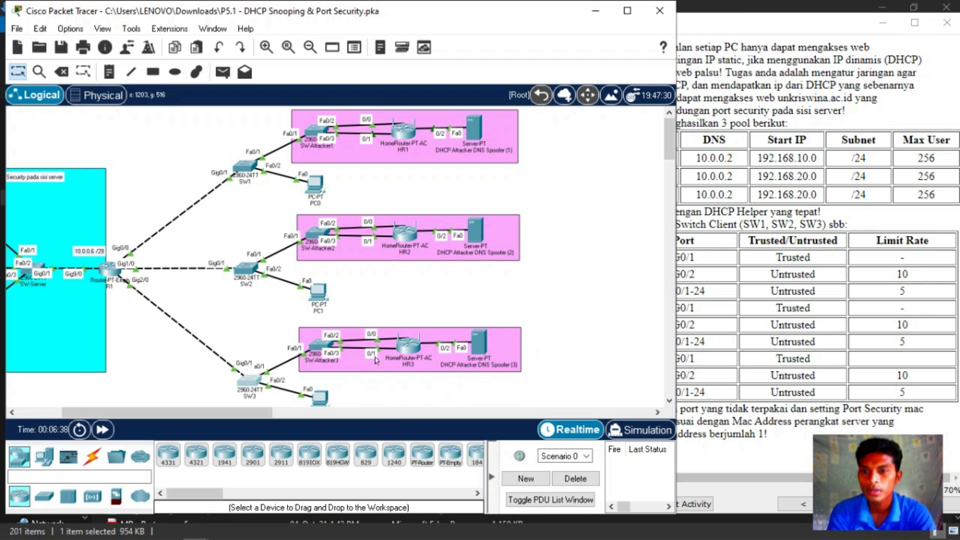
Step: Review the port security instructions, open SW-Server's command line, and enter global configuration mode with en and conf t
left_click_drag(188, 418, 152, 418)
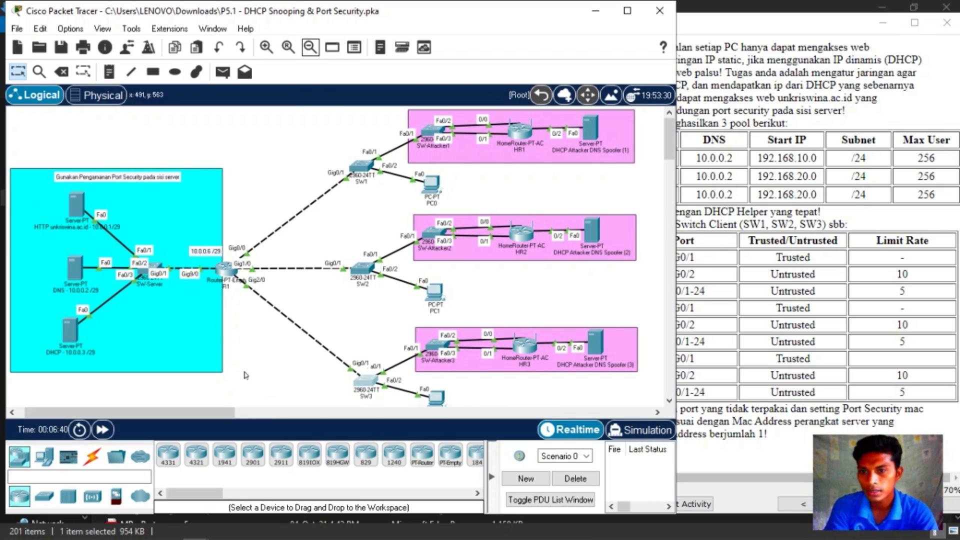
left_click(845, 452)
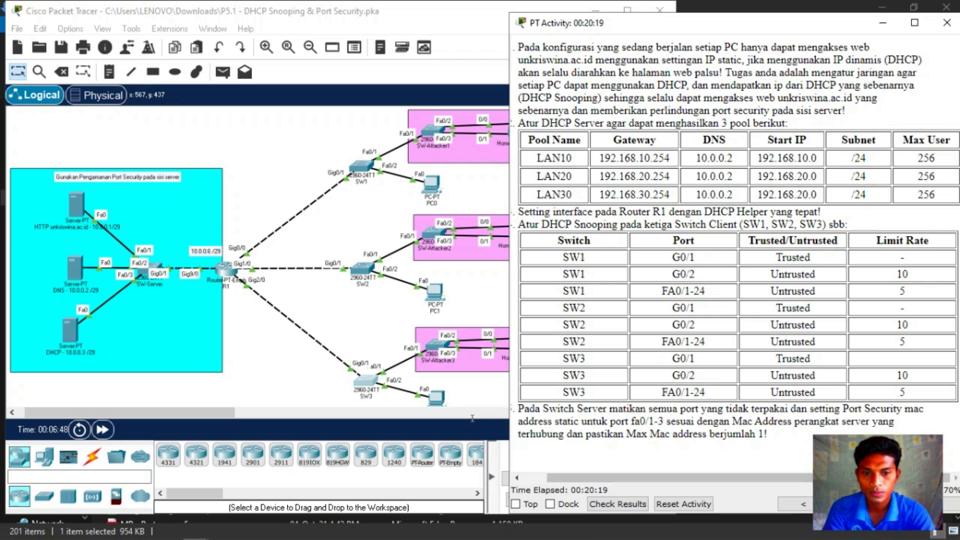
left_click(235, 332)
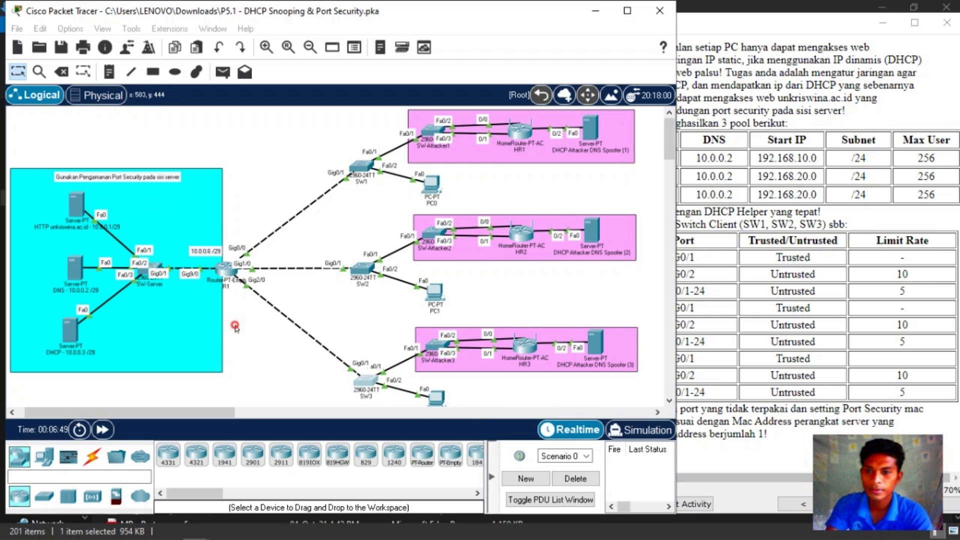
left_click(142, 273)
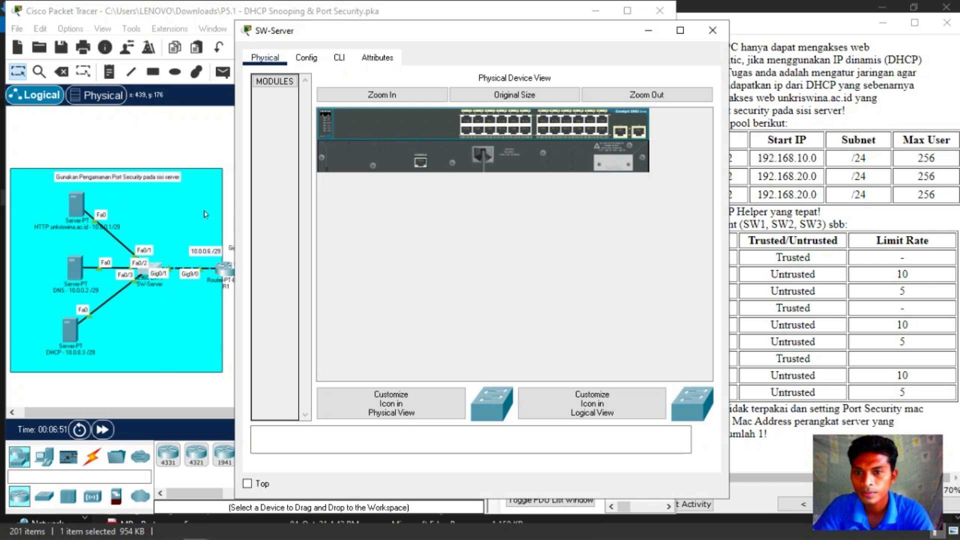
left_click(339, 58)
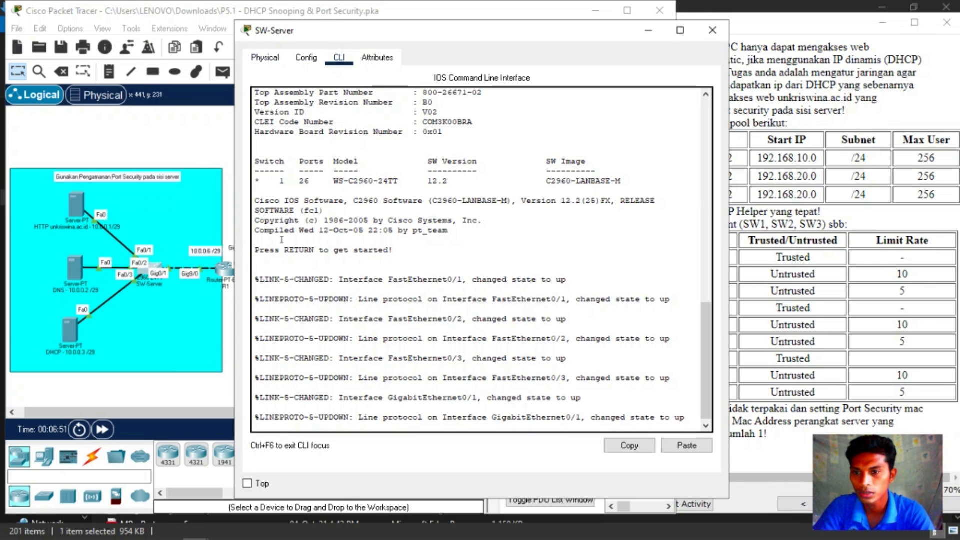
left_click(336, 424)
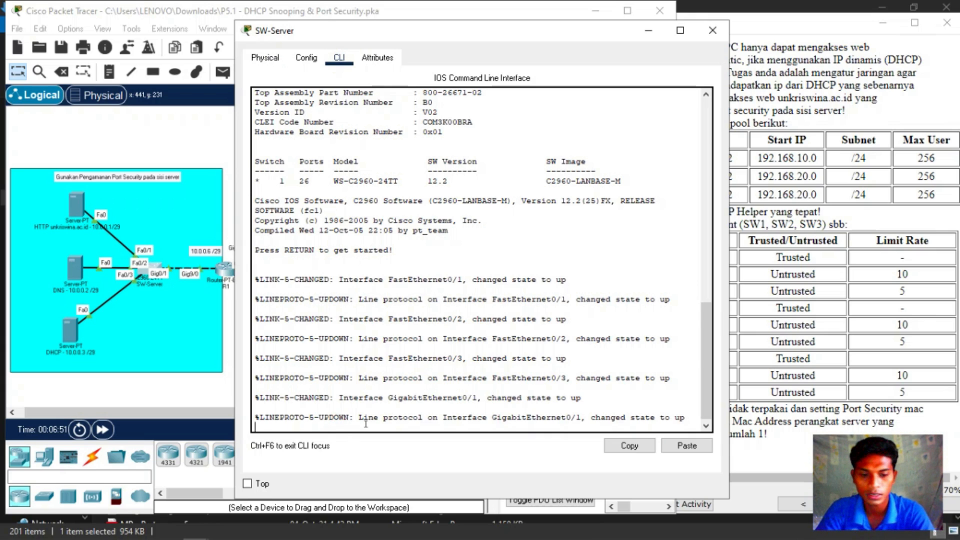
key("Return")
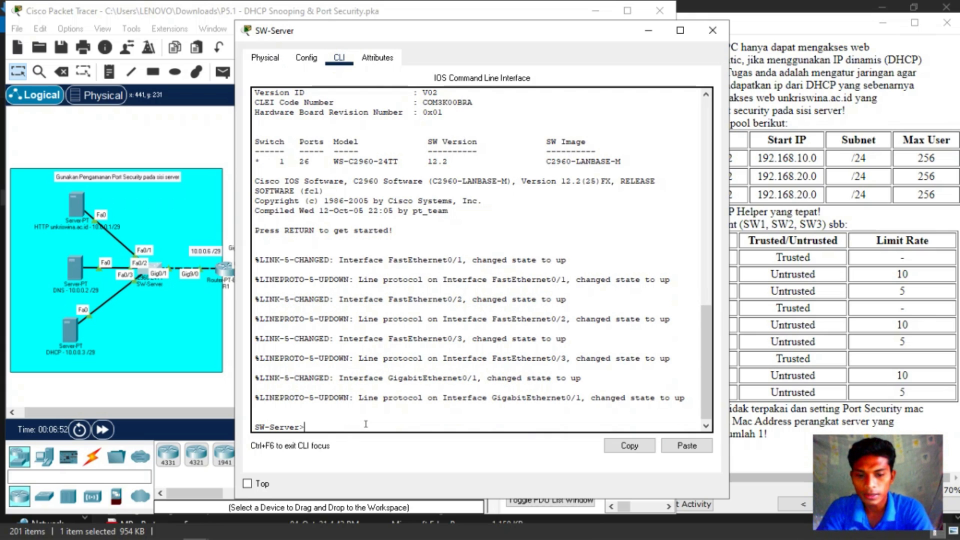
type("en")
key("Return")
type("conf t")
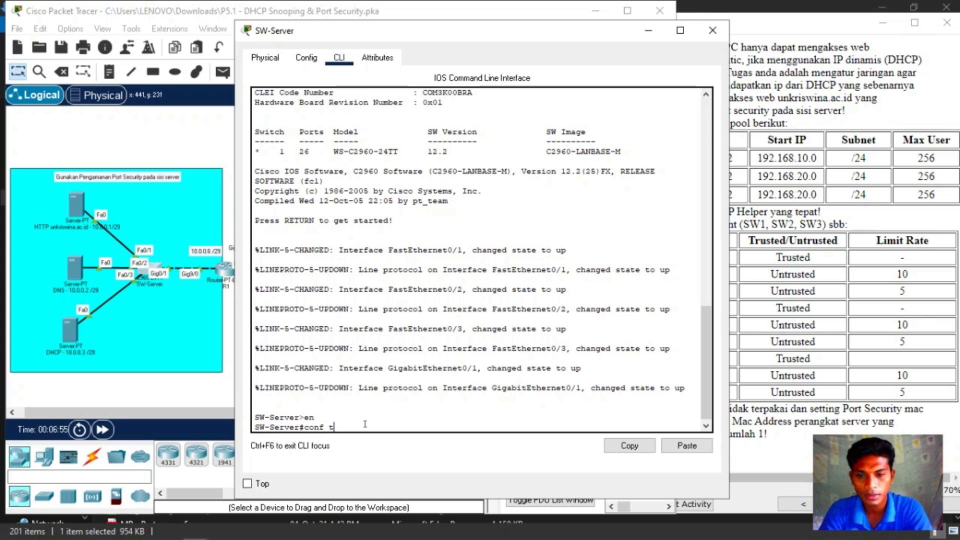
key("Return")
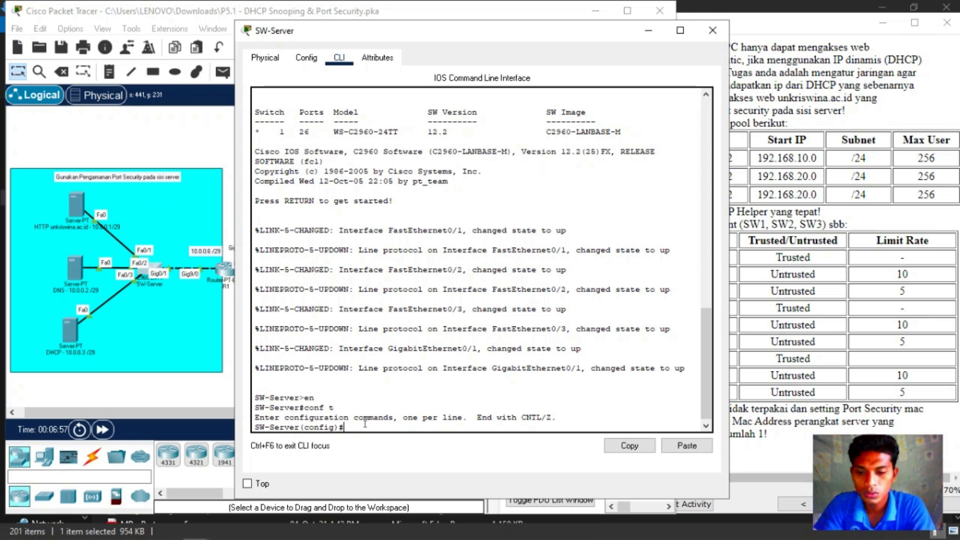
type("switch")
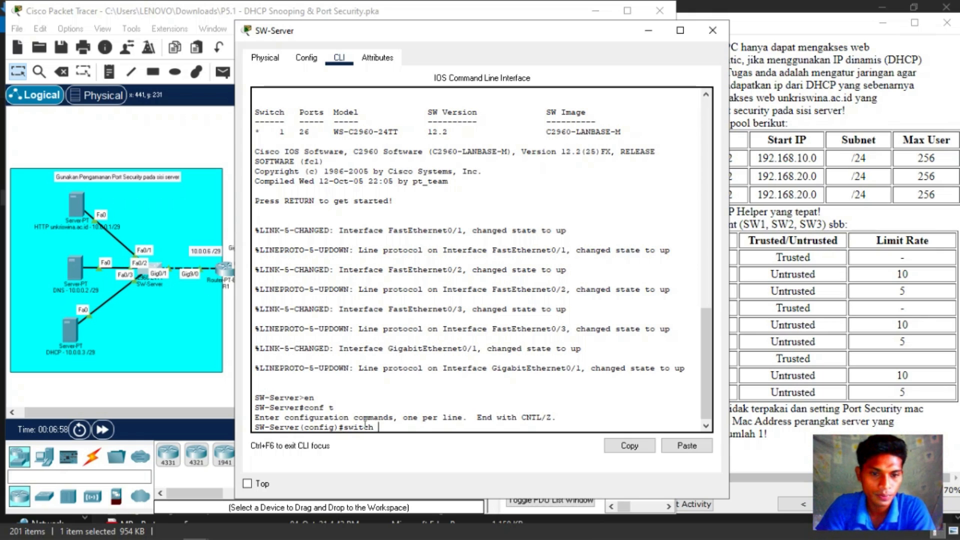
key("BackSpace")
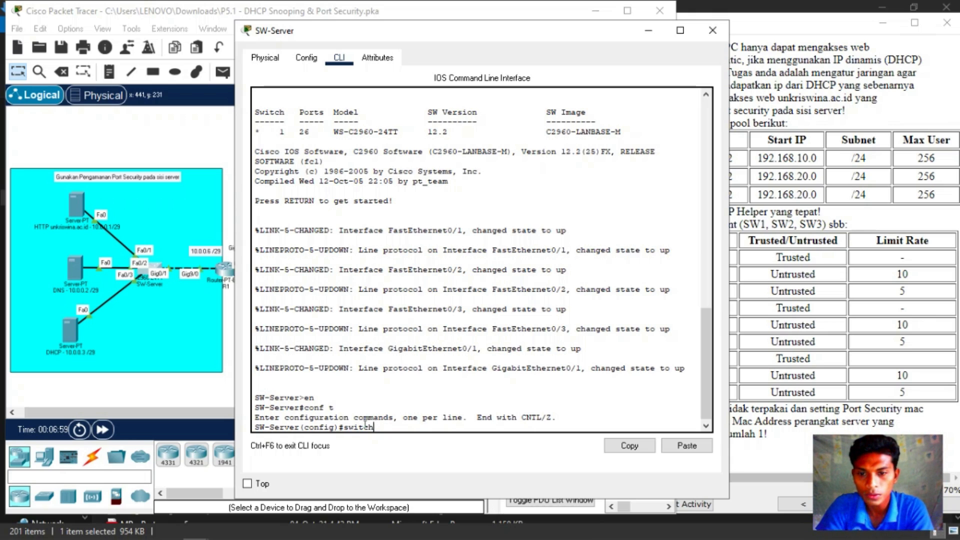
key("BackSpace")
key("BackSpace")
key("BackSpace")
key("BackSpace")
key("BackSpace")
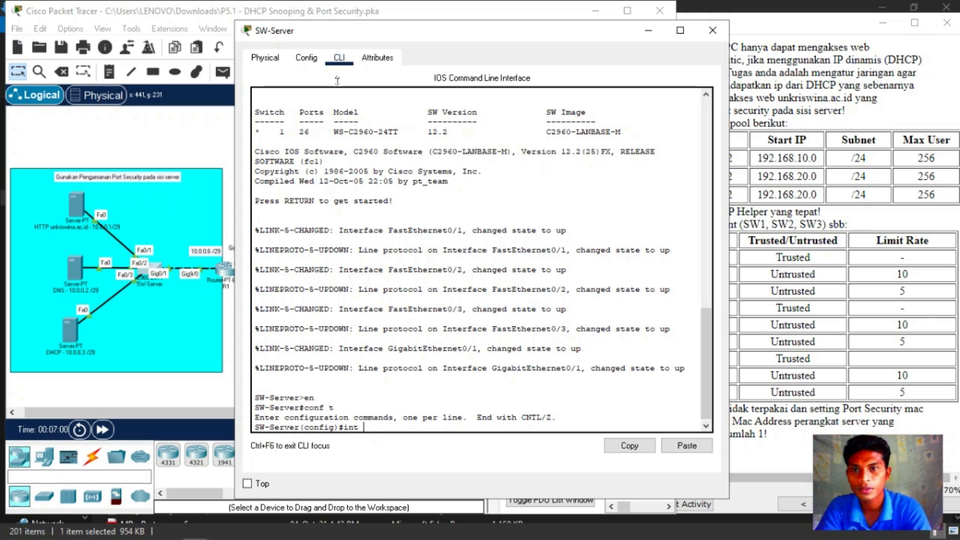
Step: Place SW-Server's window beside the activity instructions and write the interface command int fa0/4-24 for the unused ports
left_click_drag(368, 27, 201, 28)
left_click(799, 387)
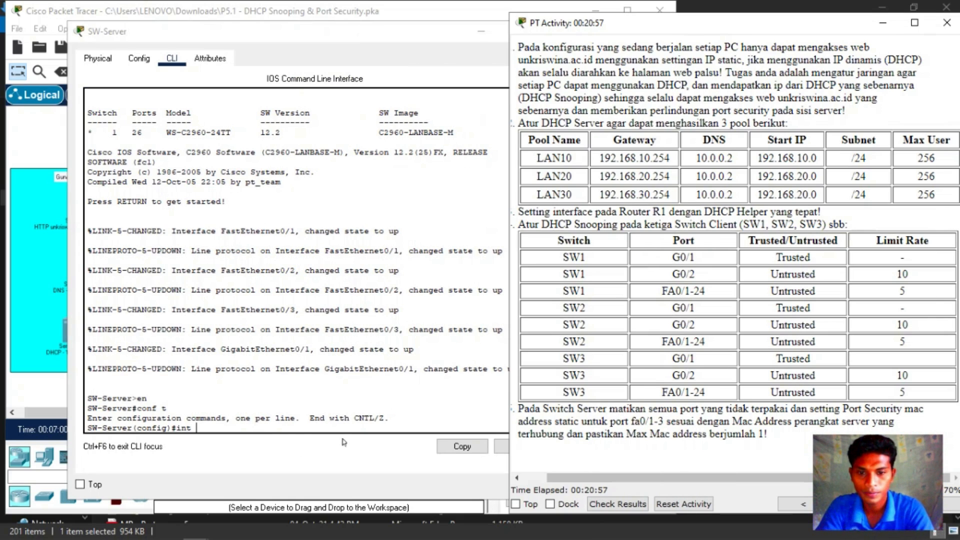
left_click(249, 431)
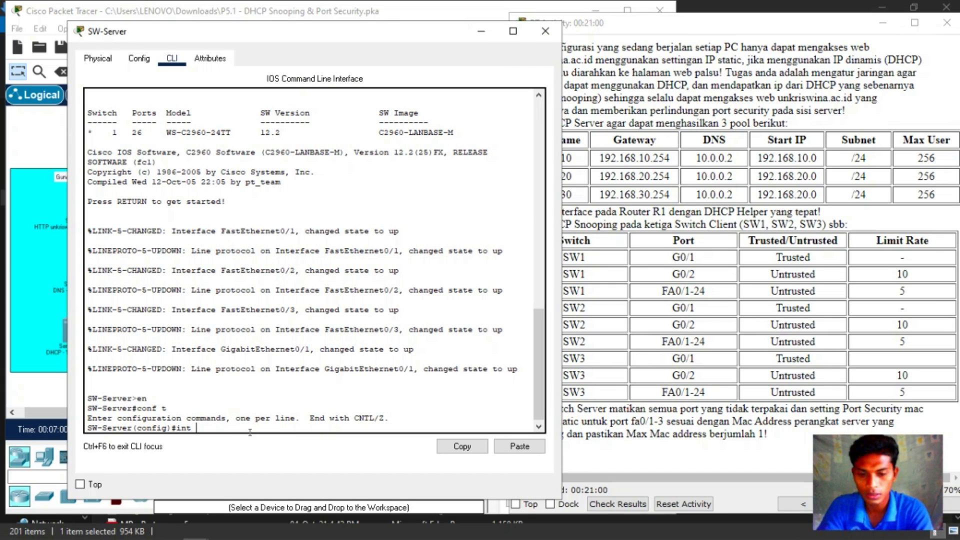
type("fa0")
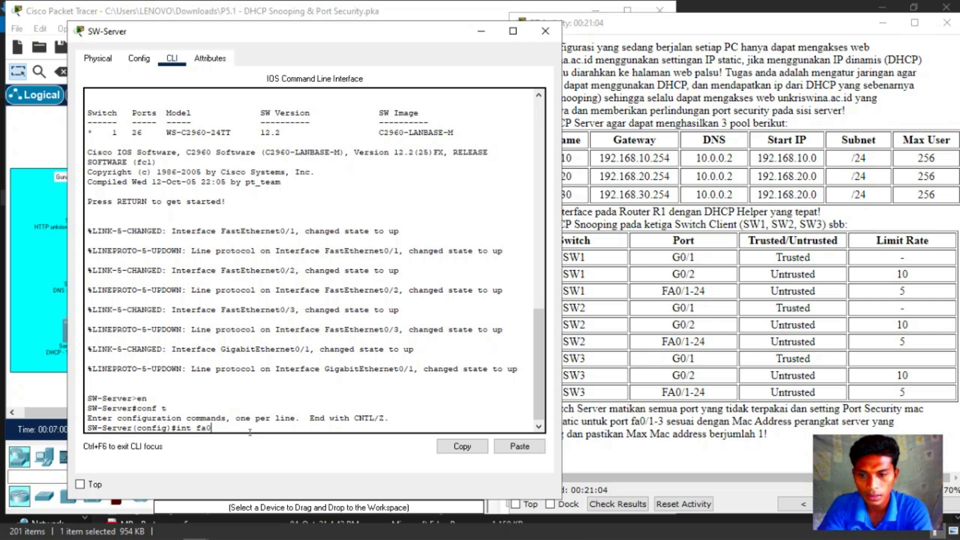
type("/")
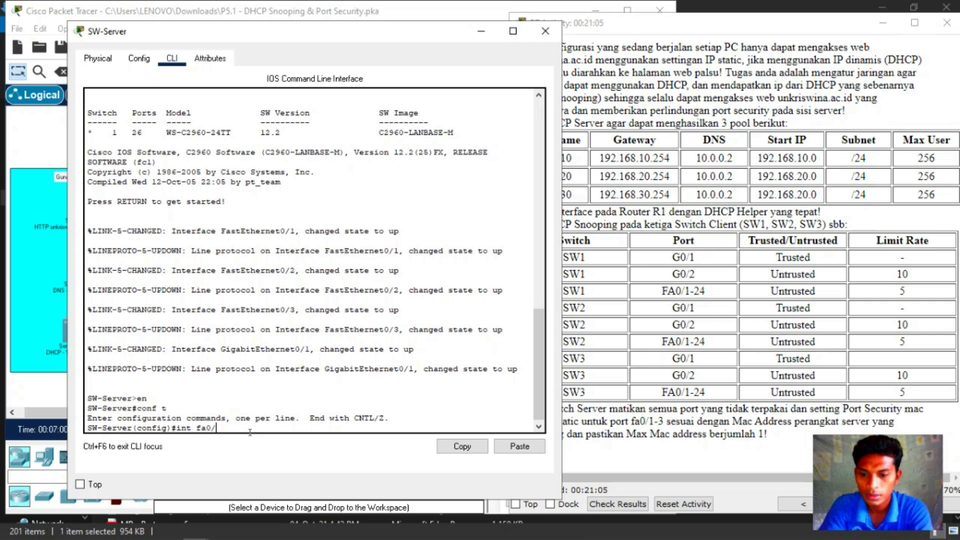
type("4")
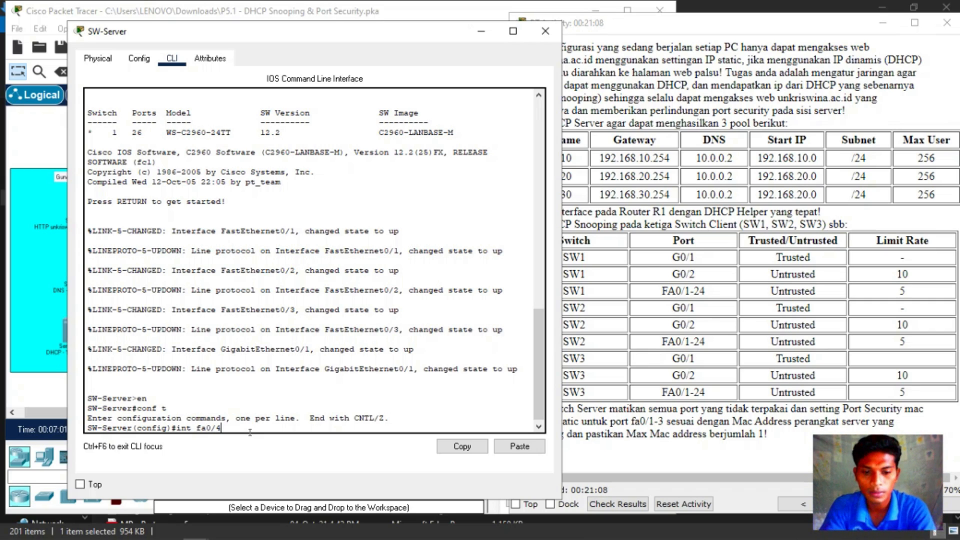
type("-2")
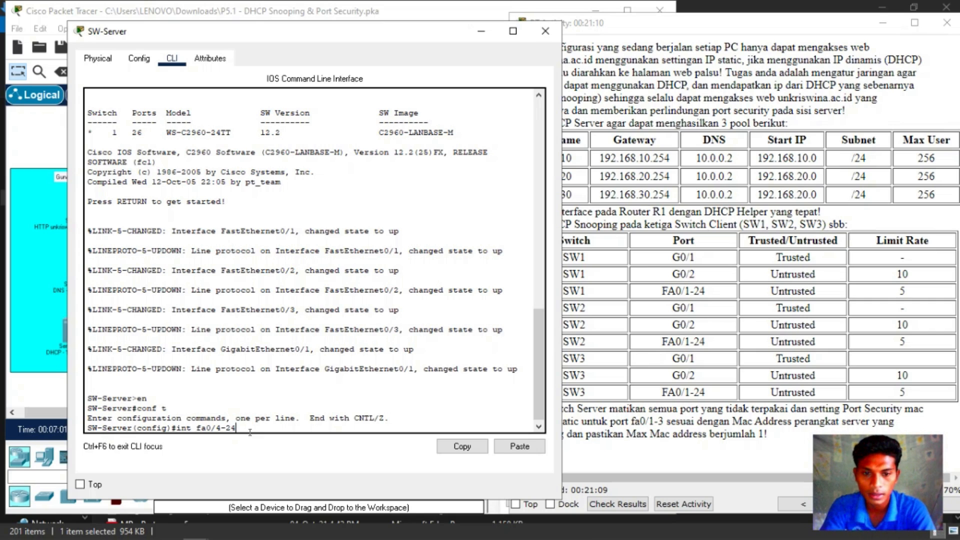
type("4")
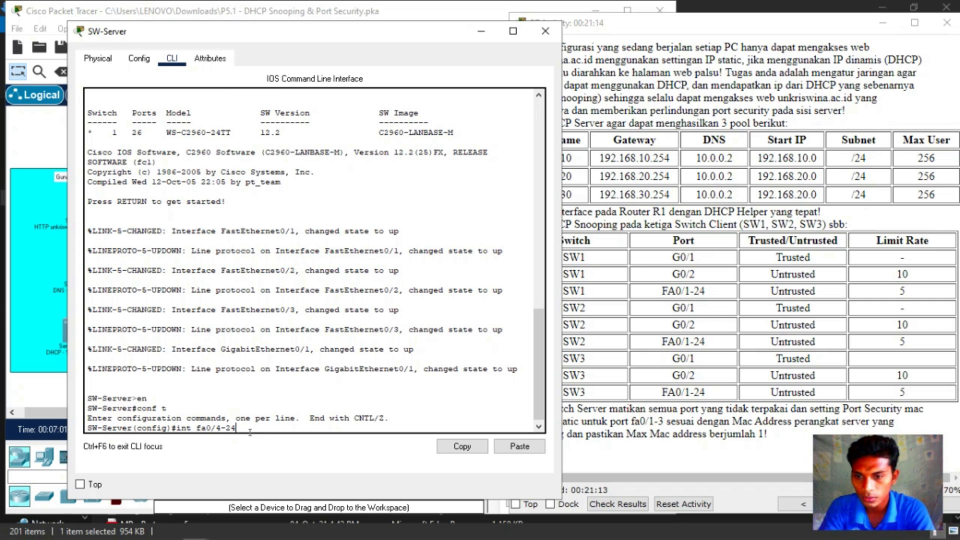
Step: Shut down the unused interface range fa0/4-24 on SW-Server and return to global configuration mode
key("Return")
key("Up")
key("Left")
key("Left")
key("Left")
key("Left")
key("Left")
key("Left")
key("Left")
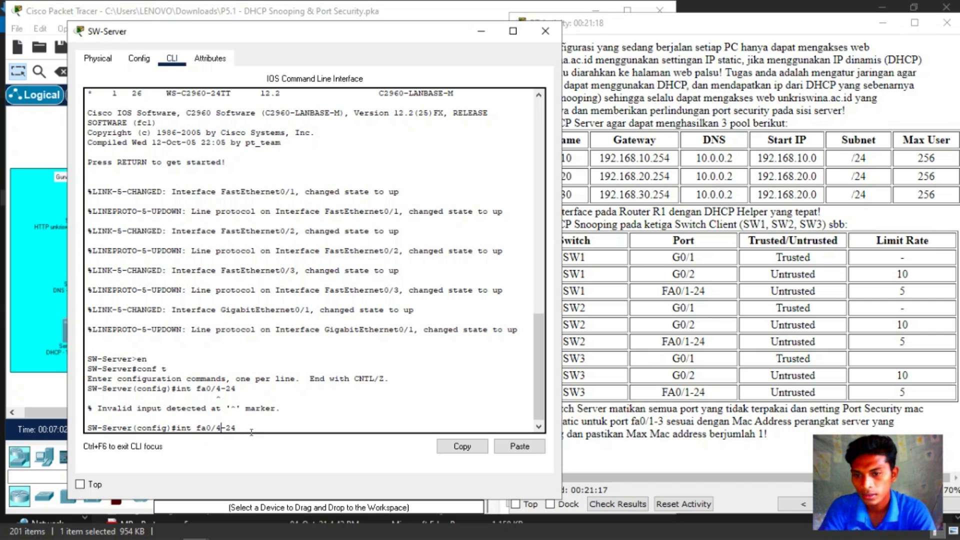
type("range")
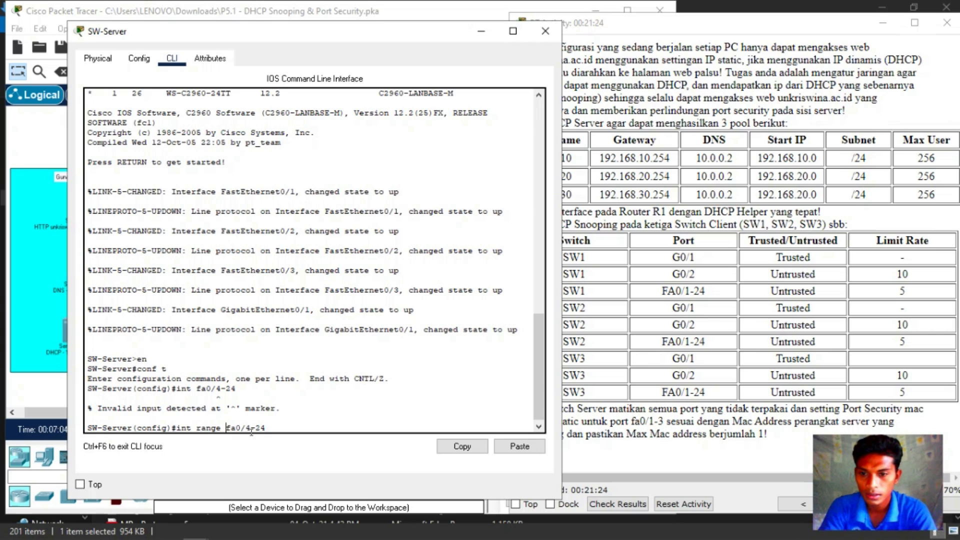
key("Return")
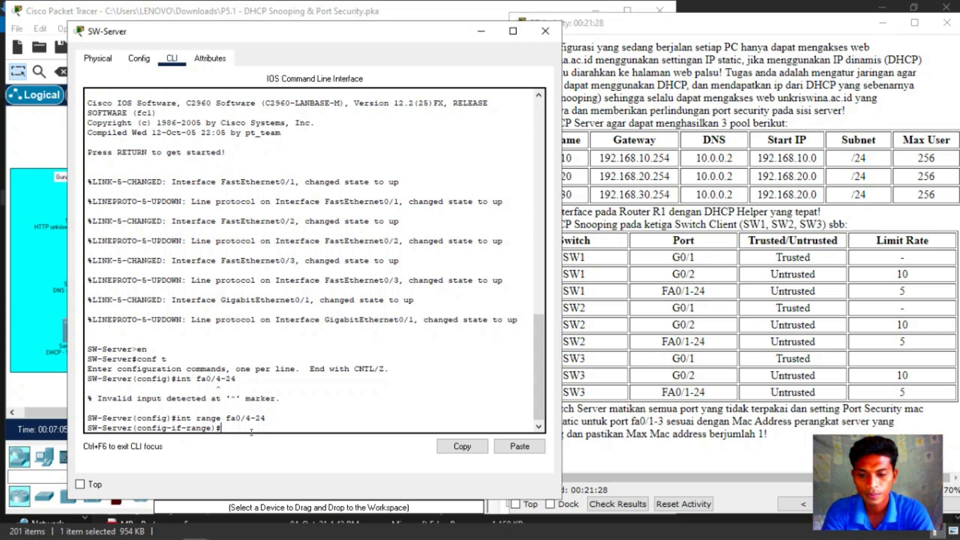
type("shutdown")
key("Return")
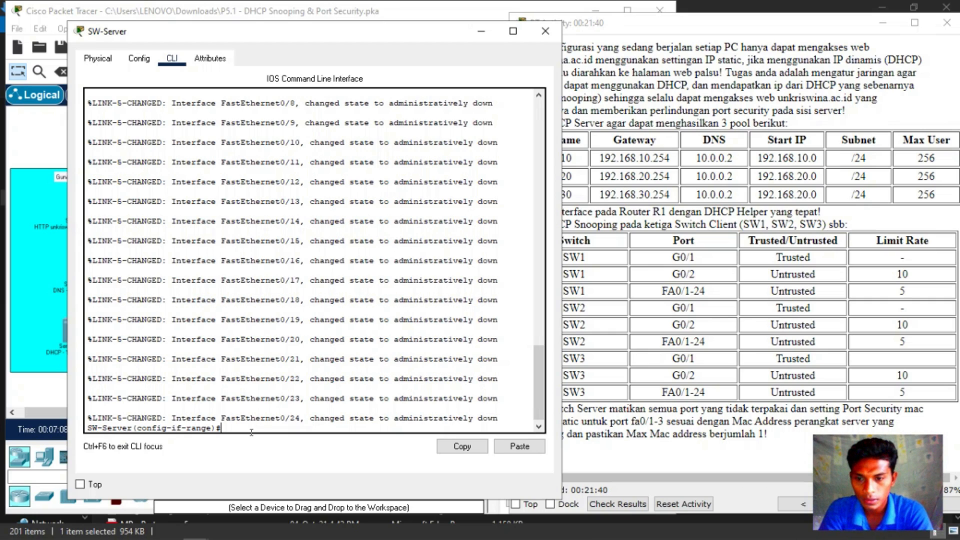
type("in")
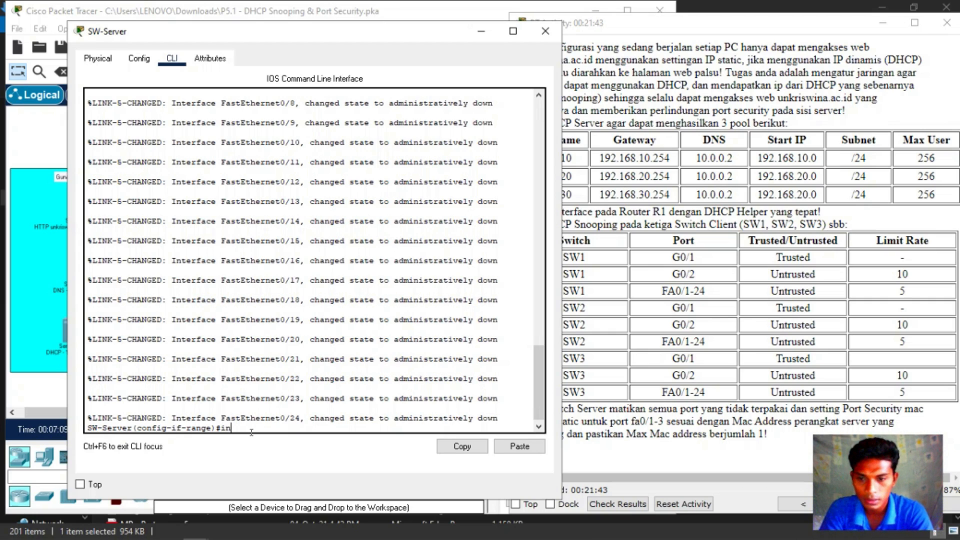
key("BackSpace")
key("BackSpace")
type("ex")
key("Return")
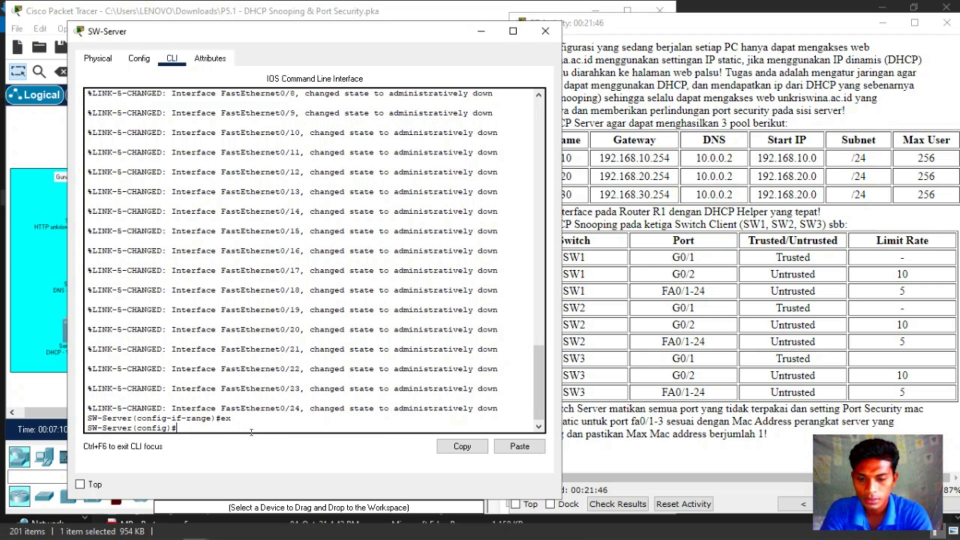
Step: Shut down the unused interface g0/2 on SW-Server and return to global configuration mode
type("int g0")
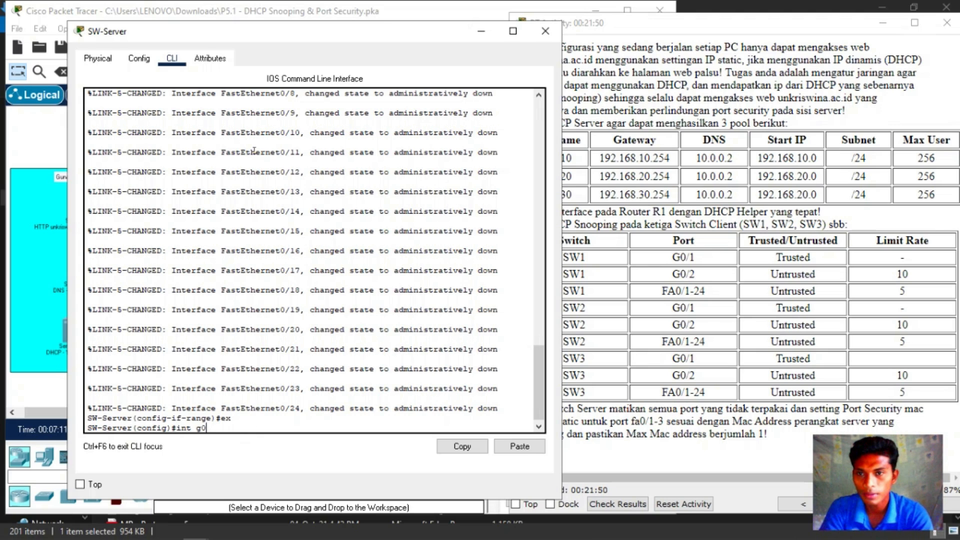
left_click(204, 28)
left_click_drag(224, 34, 507, 36)
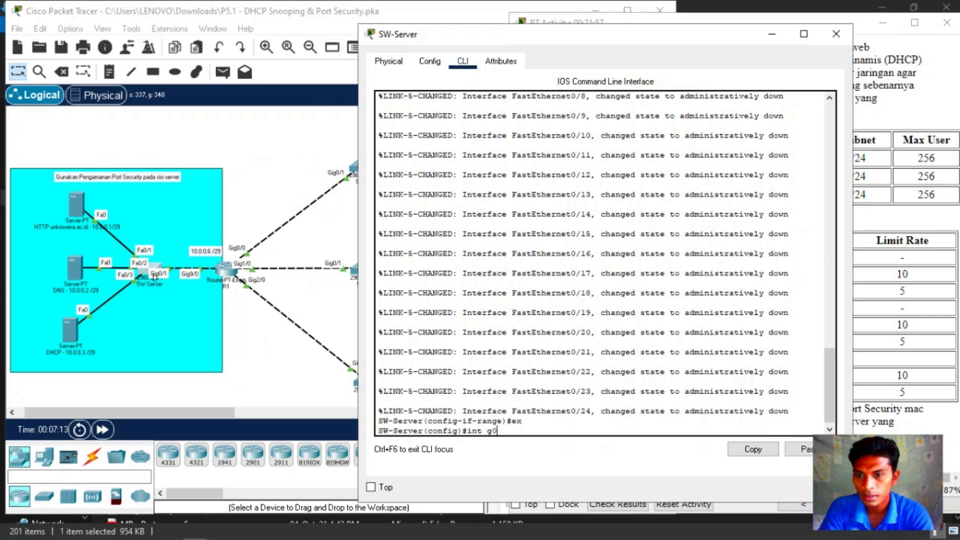
left_click_drag(495, 40, 378, 42)
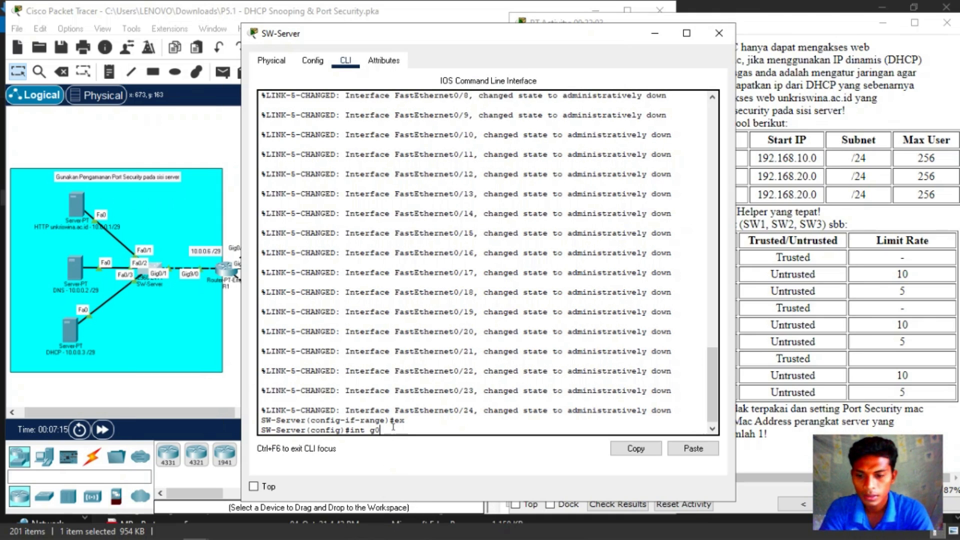
type("/2")
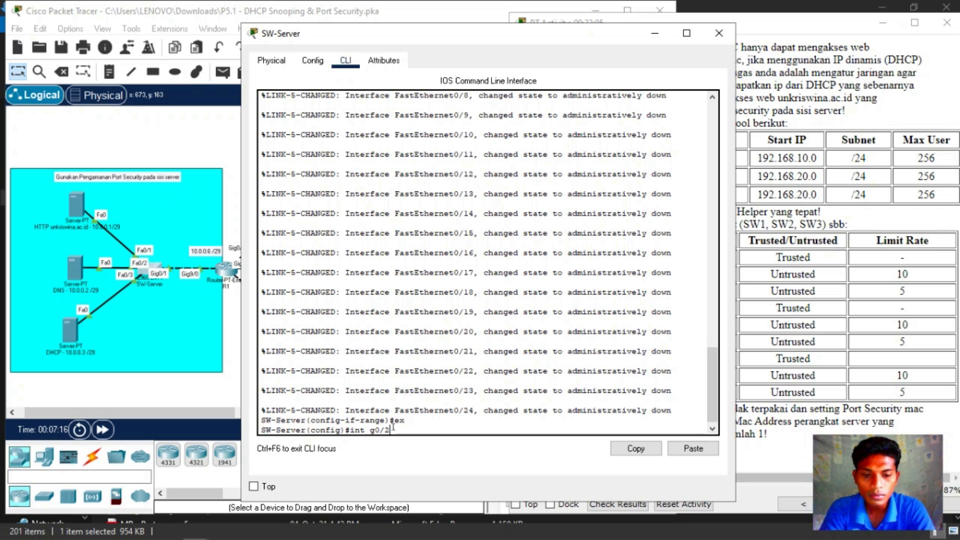
key("Return")
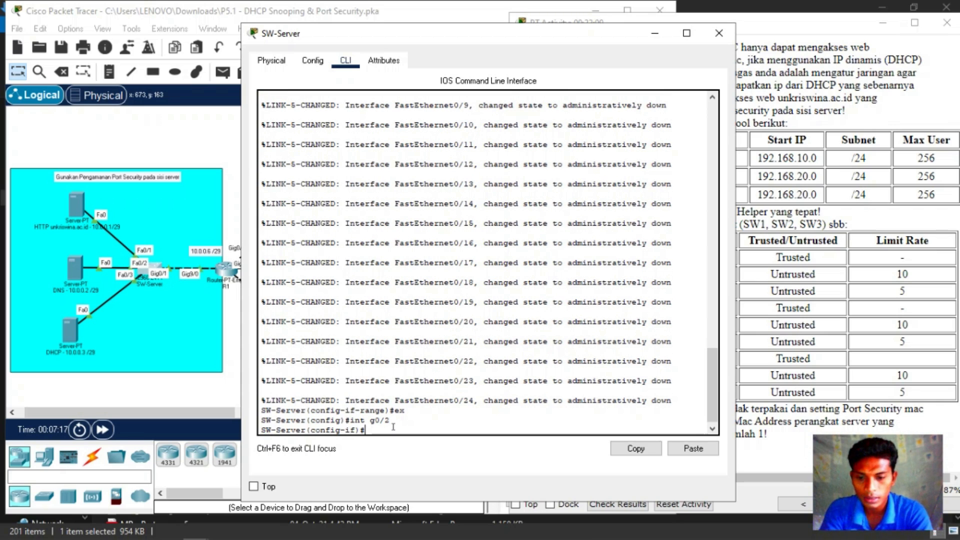
type("shutdown")
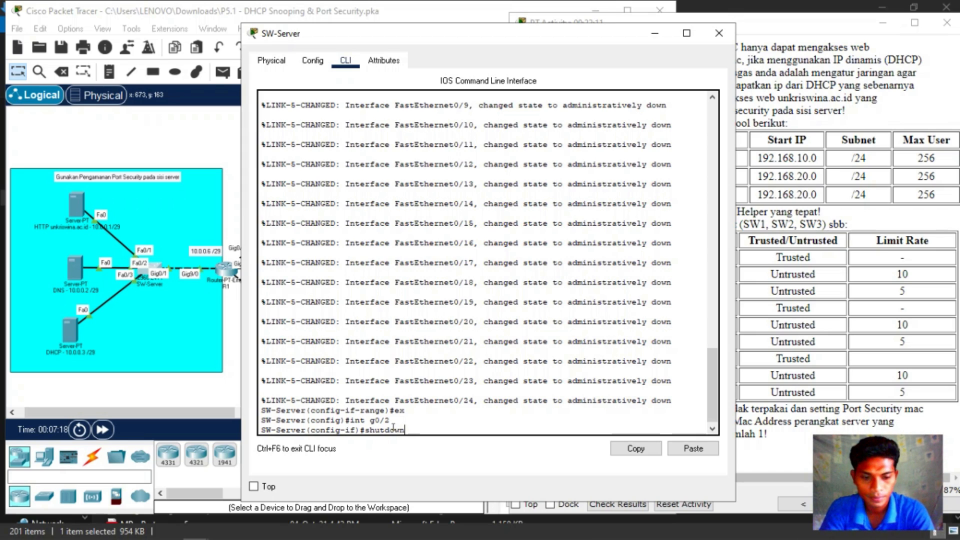
key("Return")
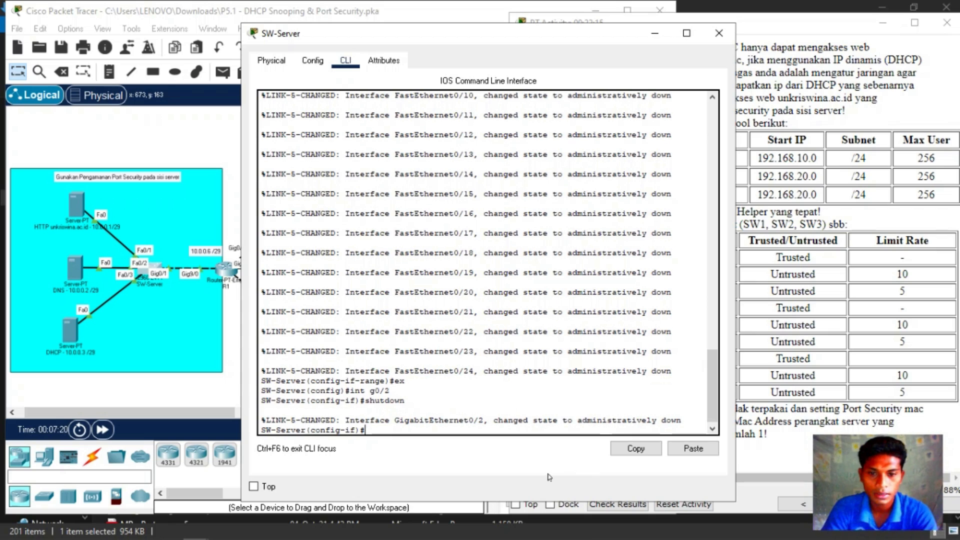
key("Return")
type("erver(config-if)#ex")
key("Return")
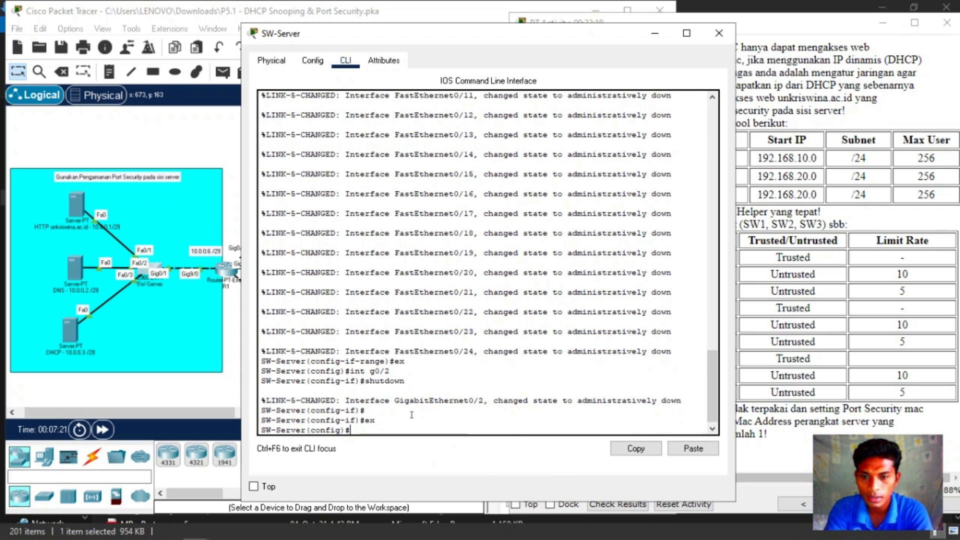
Step: Exit to privileged EXEC mode on SW-Server and re-enter global configuration with conf t
type("ex")
key("Return")
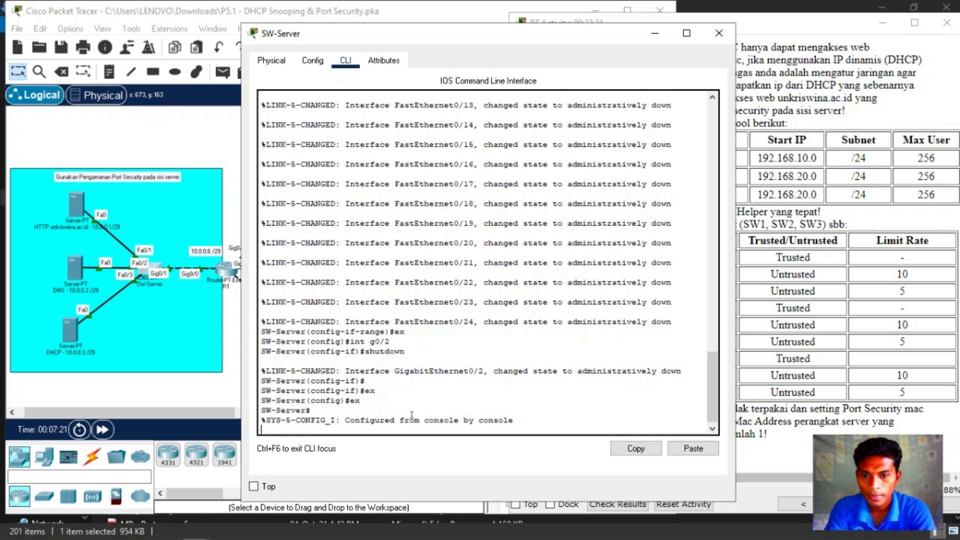
key("Return")
key("Return")
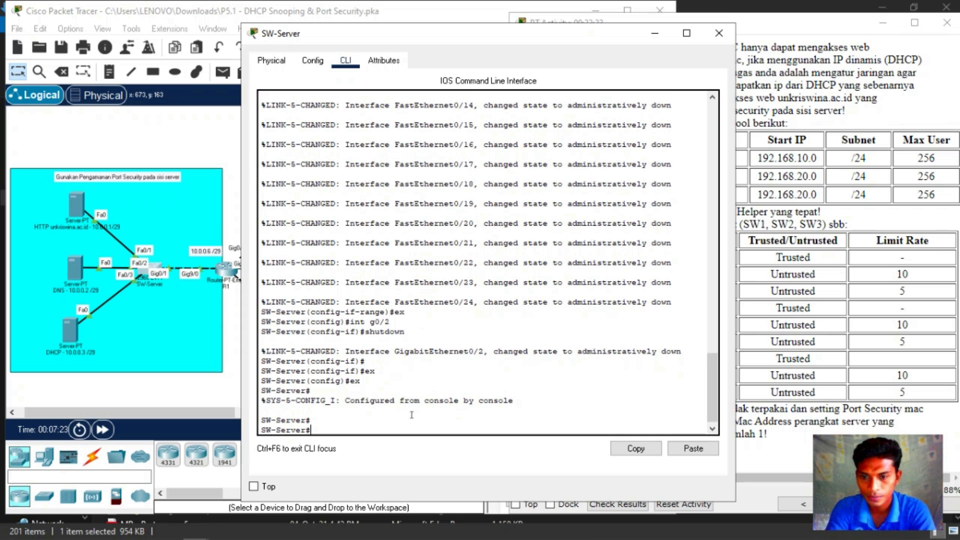
key("Return")
key("Return")
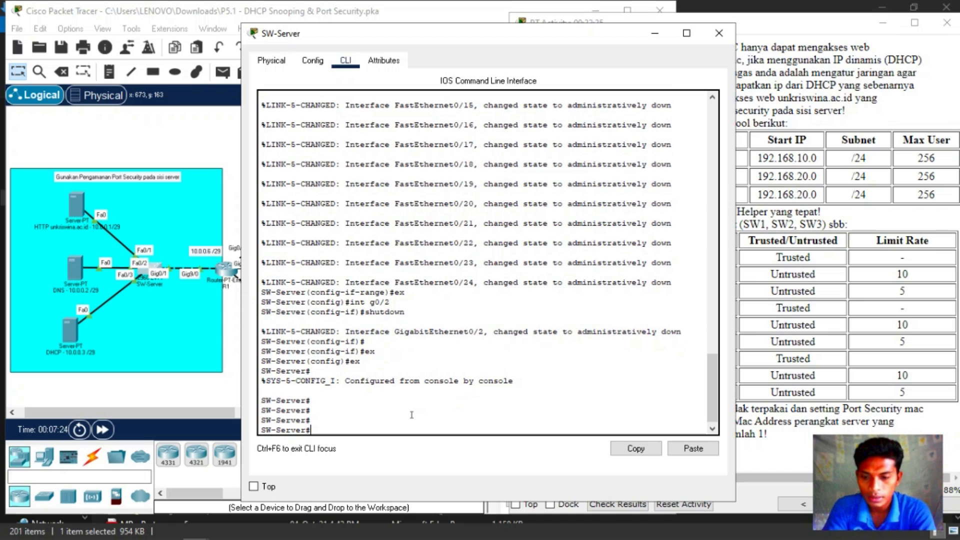
type("con")
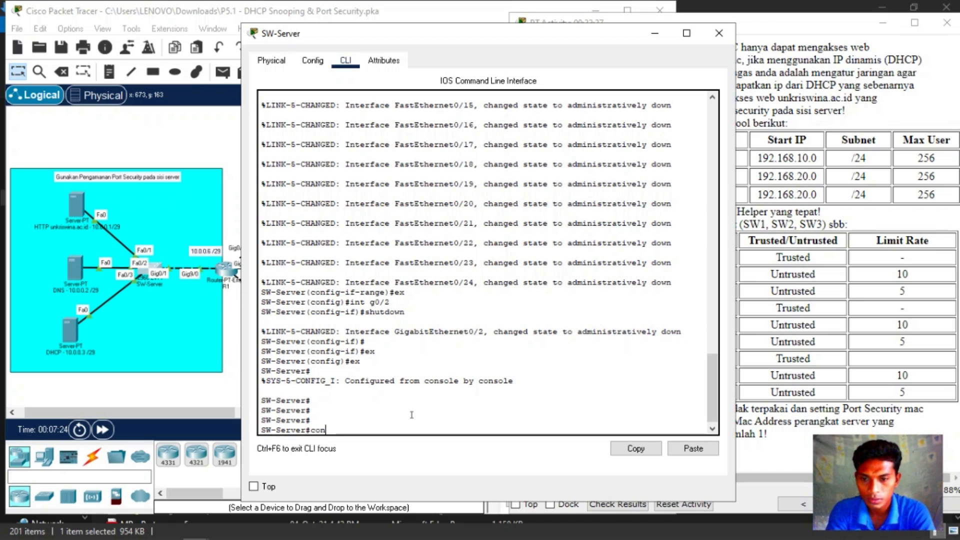
type("f t")
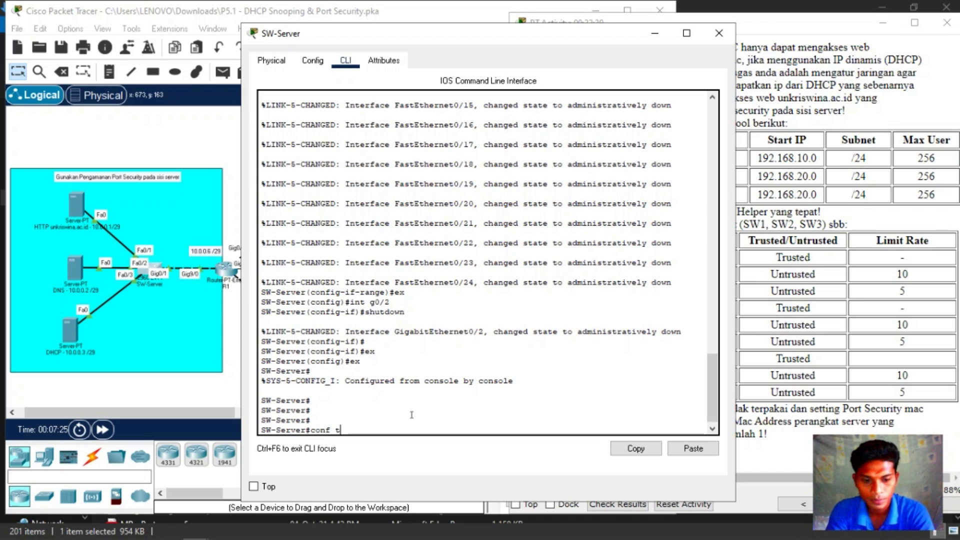
key("Return")
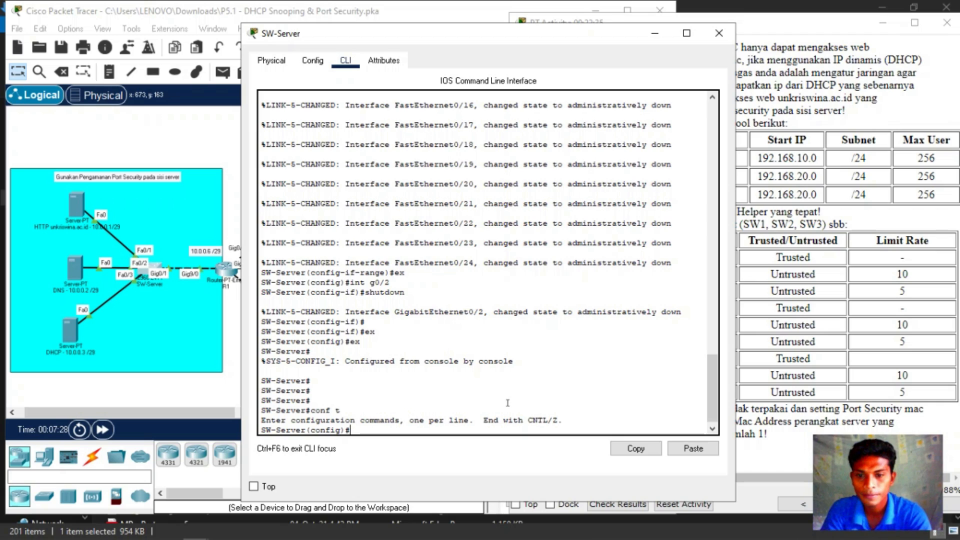
Step: Try to apply switch mode access from SW-Server's global configuration mode
type("swi")
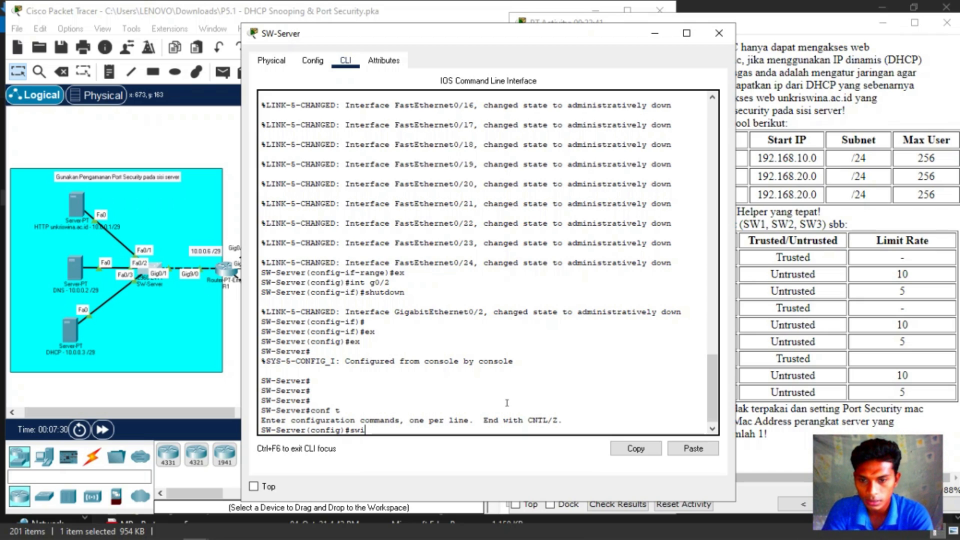
type("t")
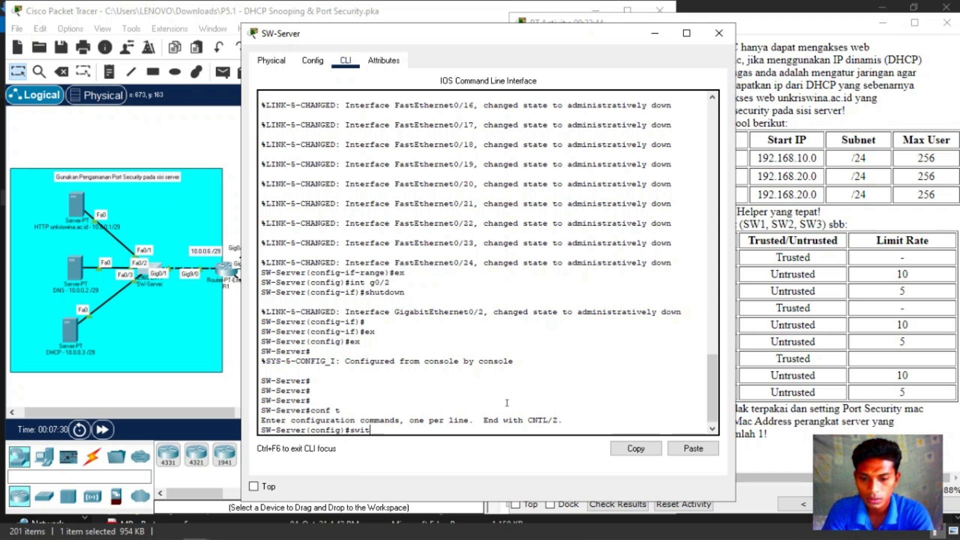
type("ch ")
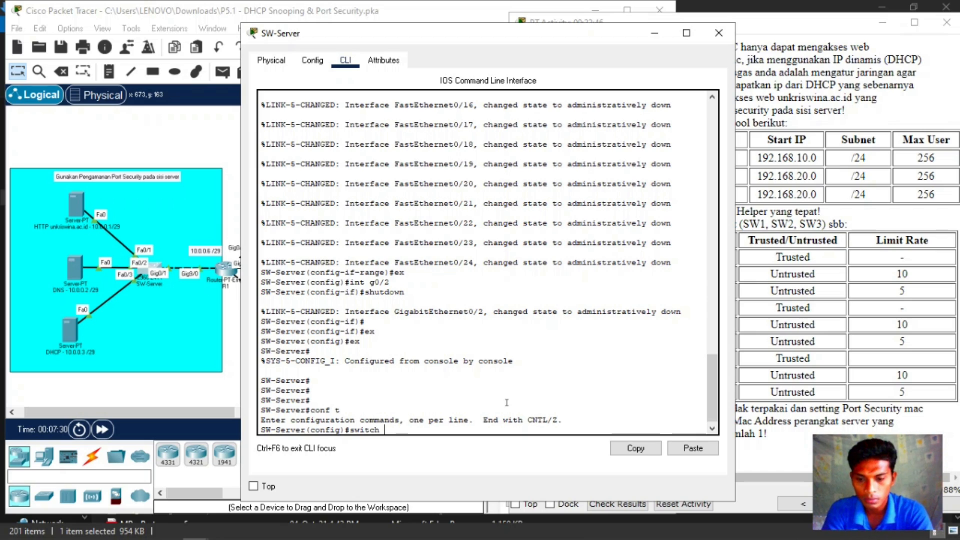
type("mode acc")
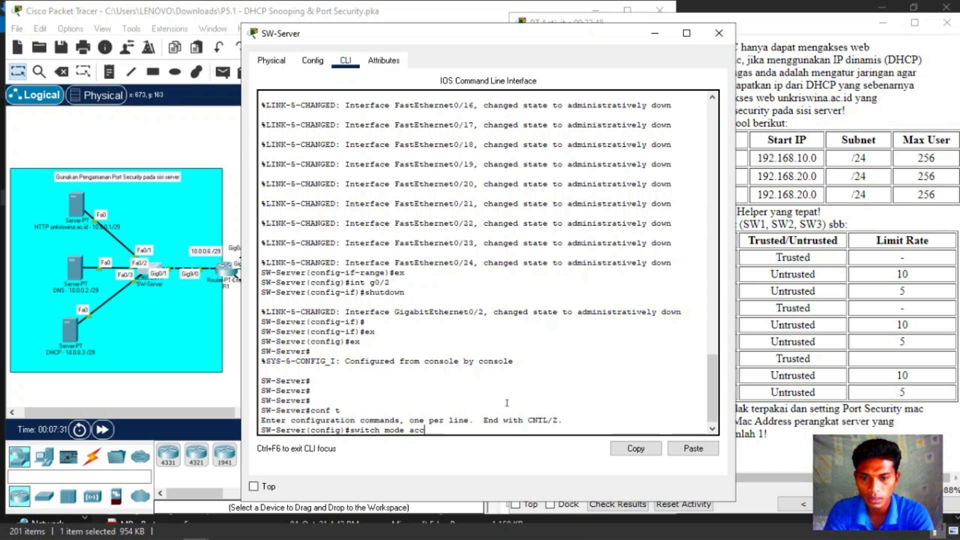
type("ess")
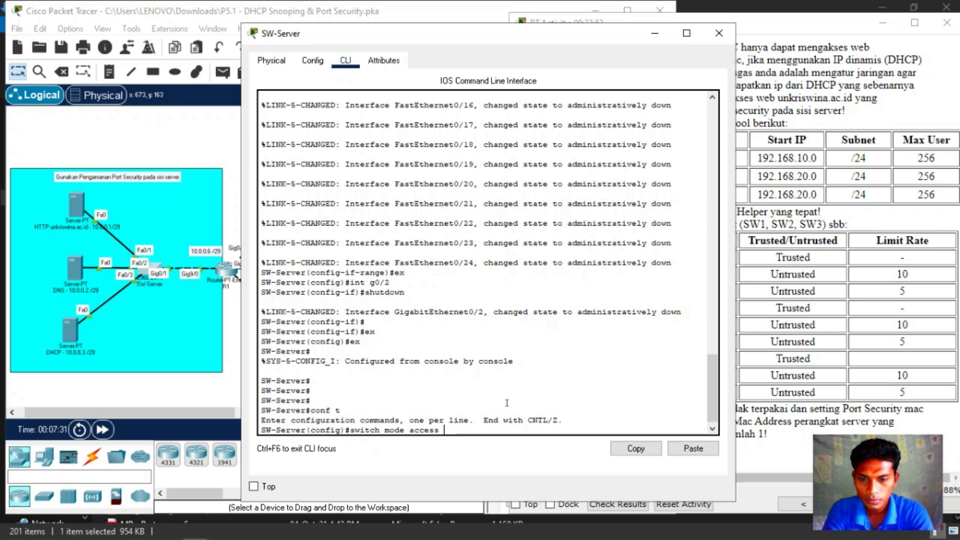
key("Return")
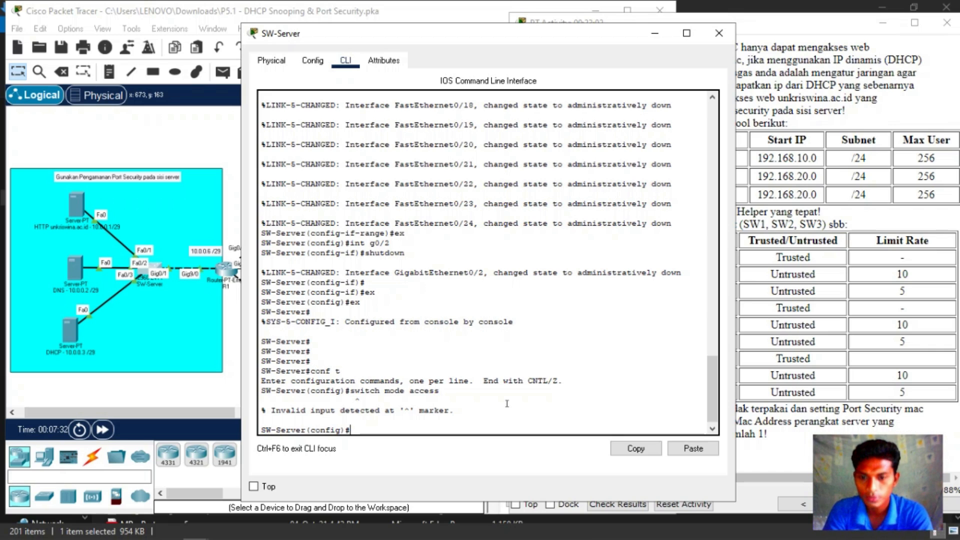
Step: Set interface fa0/1 on SW-Server to access mode with switch mode access
type("int ")
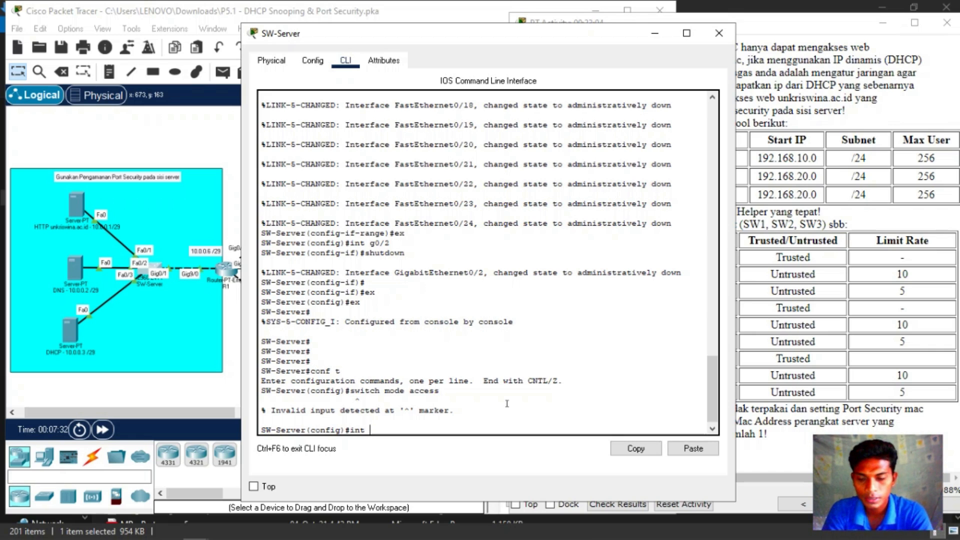
type("fa0/1")
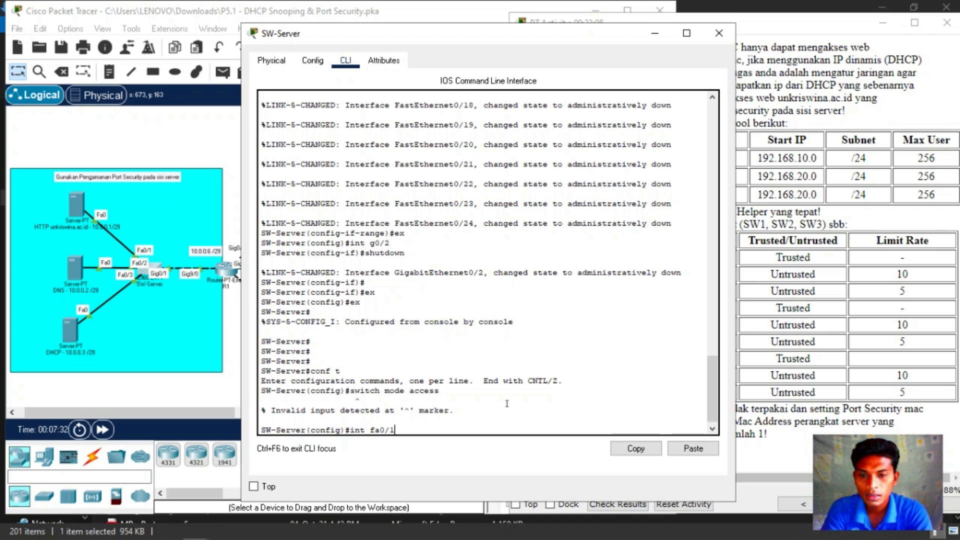
key("Return")
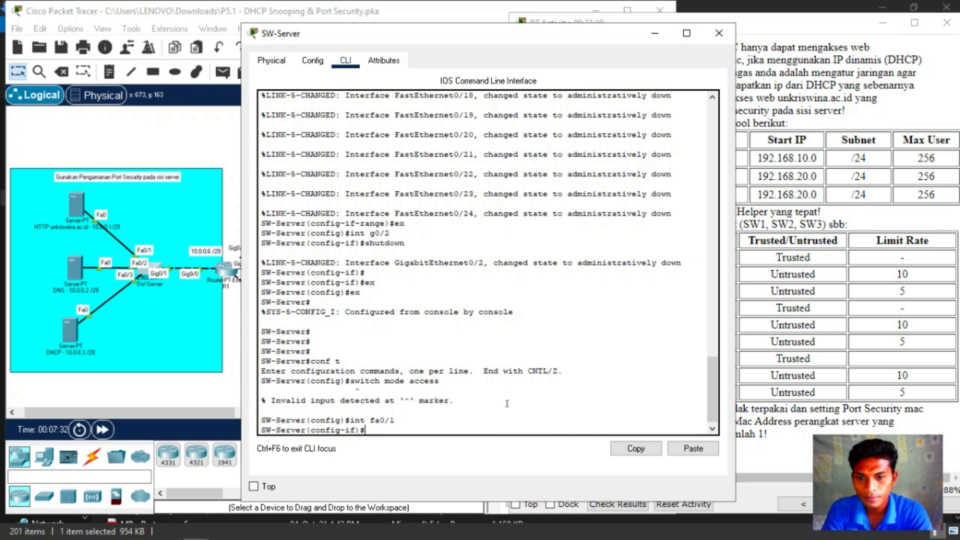
key("Up")
key("Up")
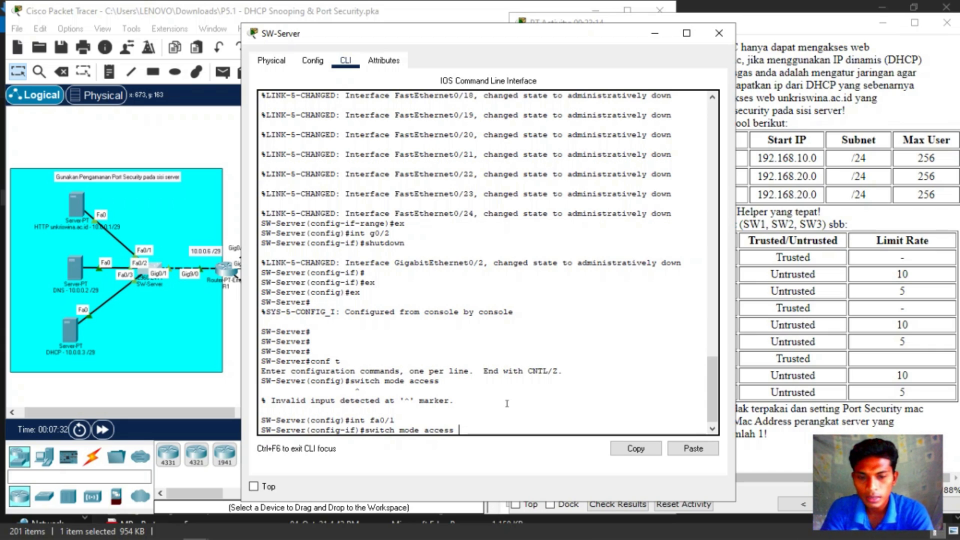
key("Return")
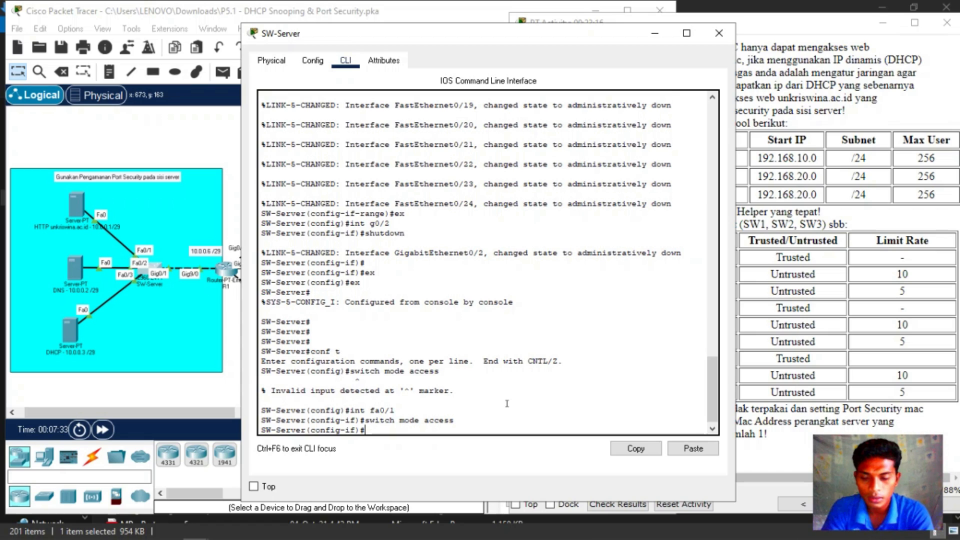
Step: Enable port security on SW-Server's interface fa0/1 with switch port-security
type("swirt")
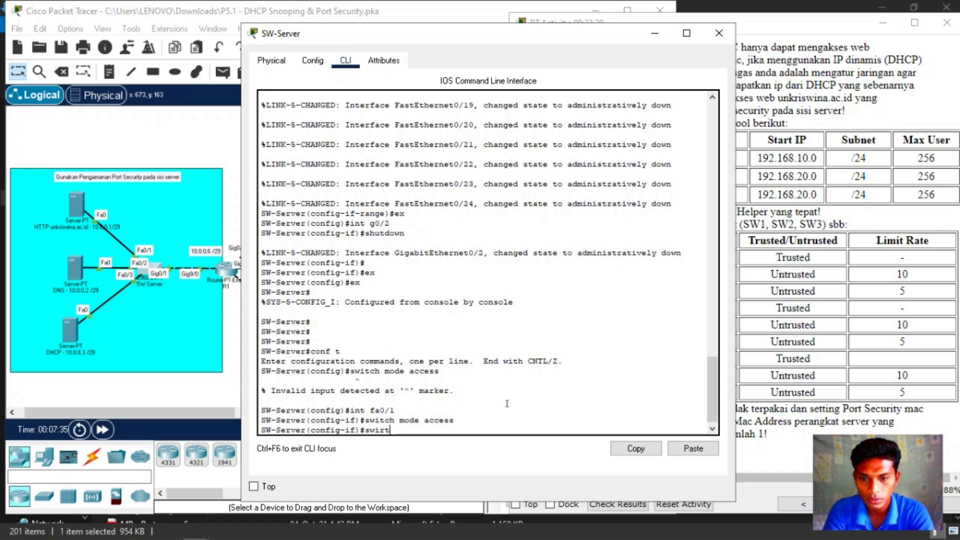
key("BackSpace")
key("BackSpace")
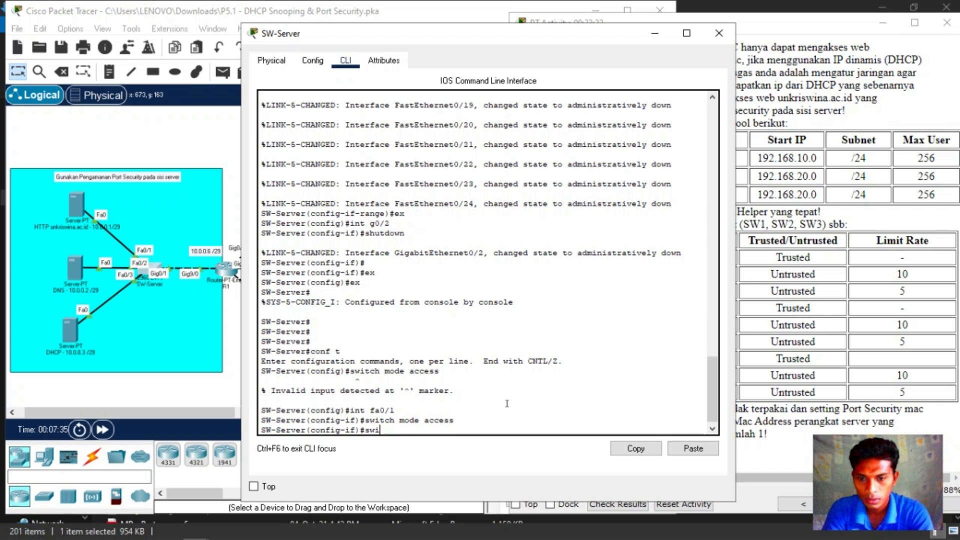
type("tch ")
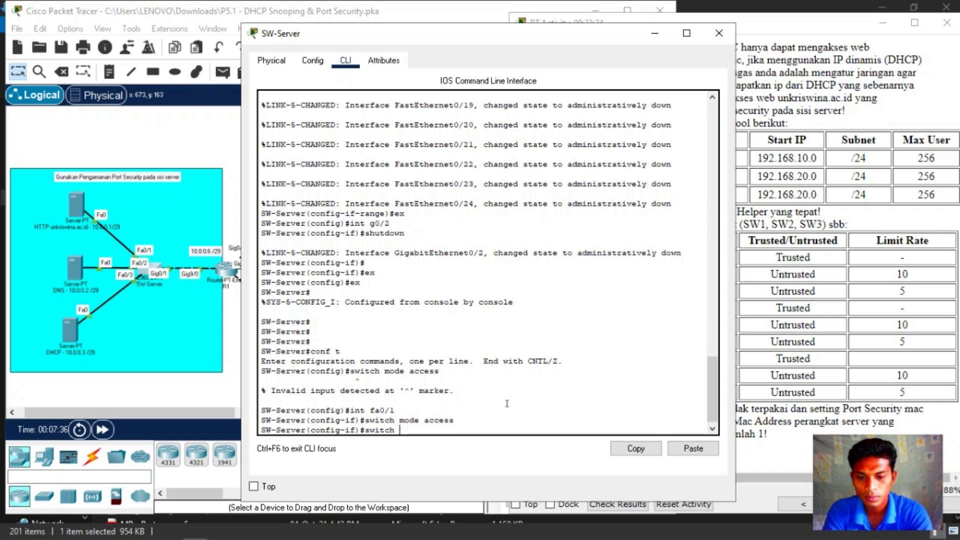
type("po")
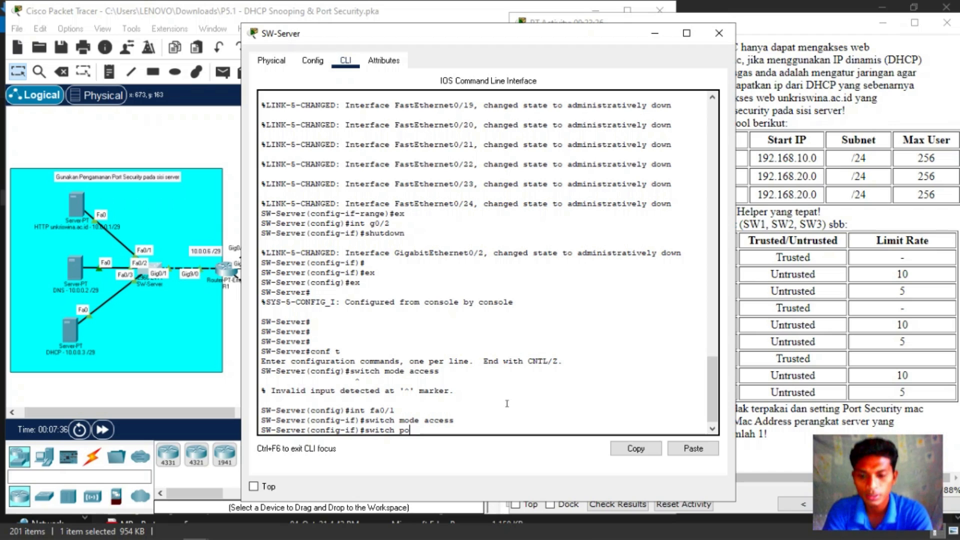
type("rt-security")
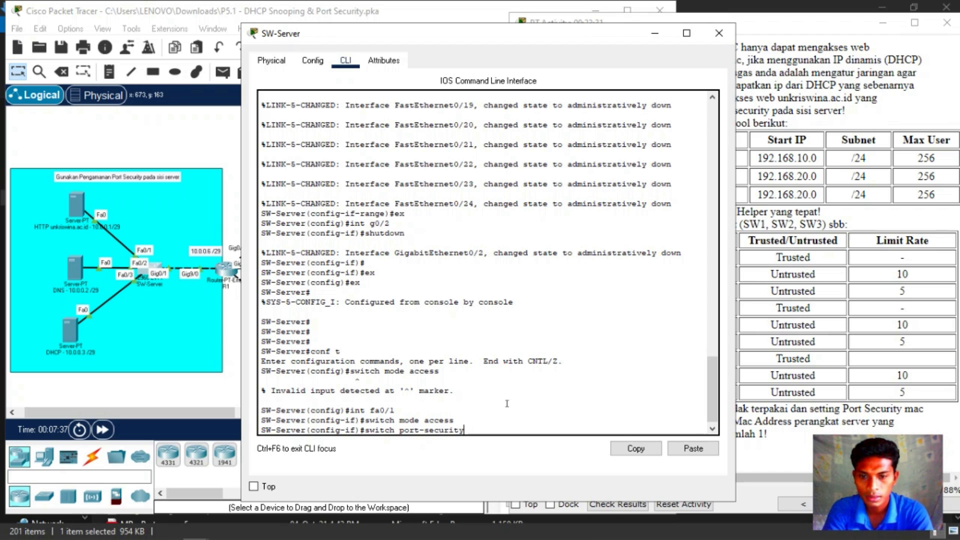
key("Return")
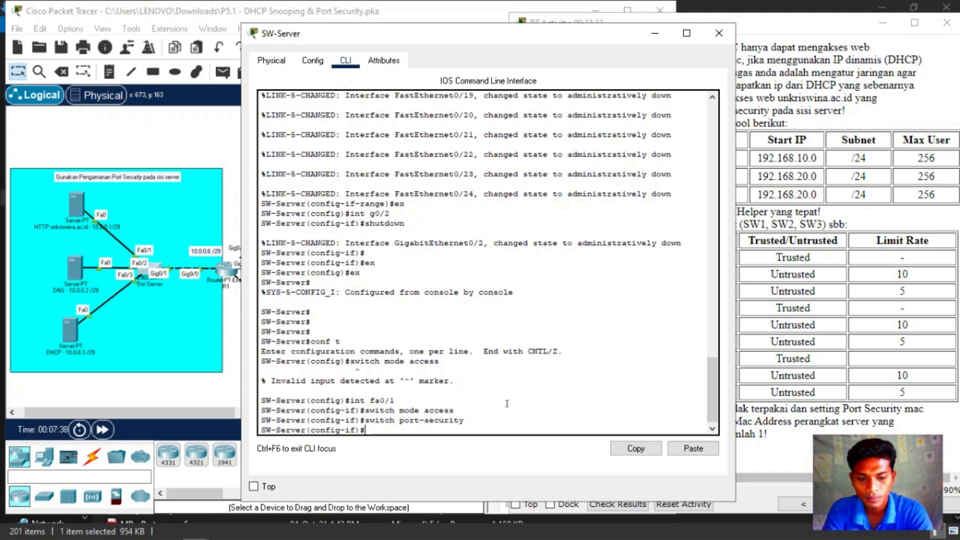
Step: Start a switch port-security mac-address command for fa0/1, leaving the address itself blank
key("Up")
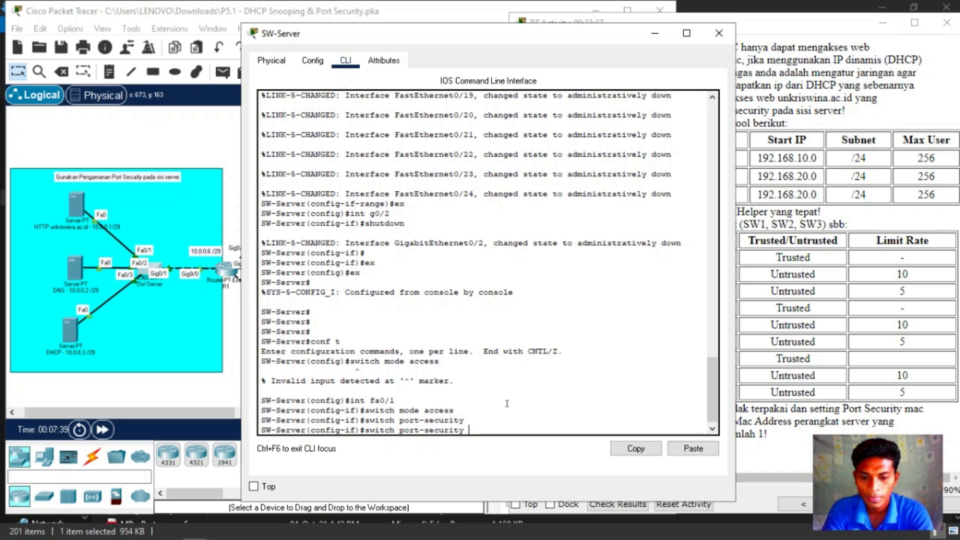
type("mac")
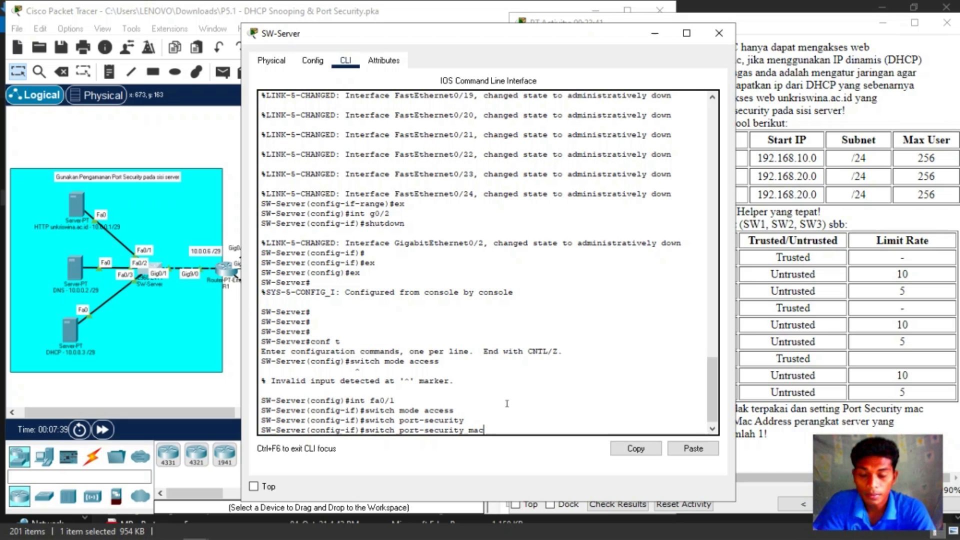
type("-ad")
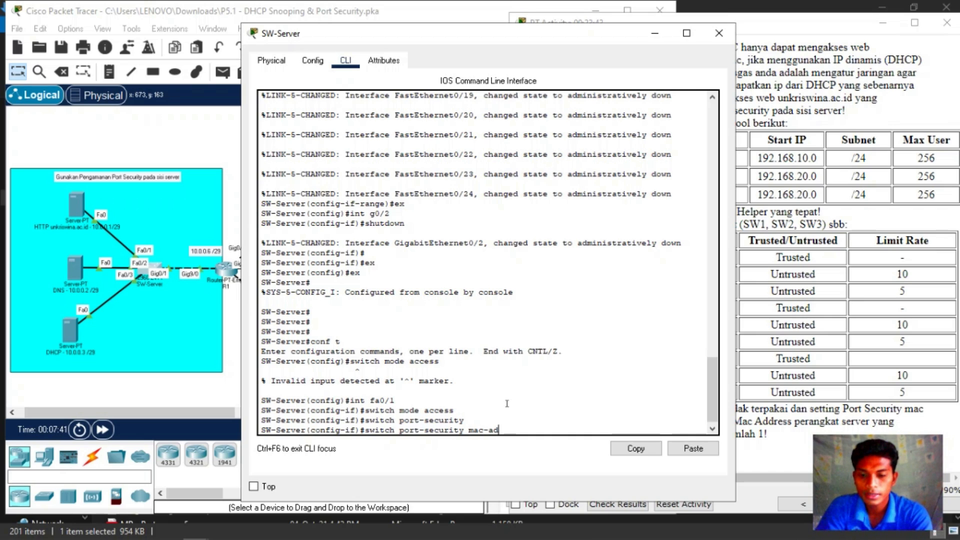
type("dres")
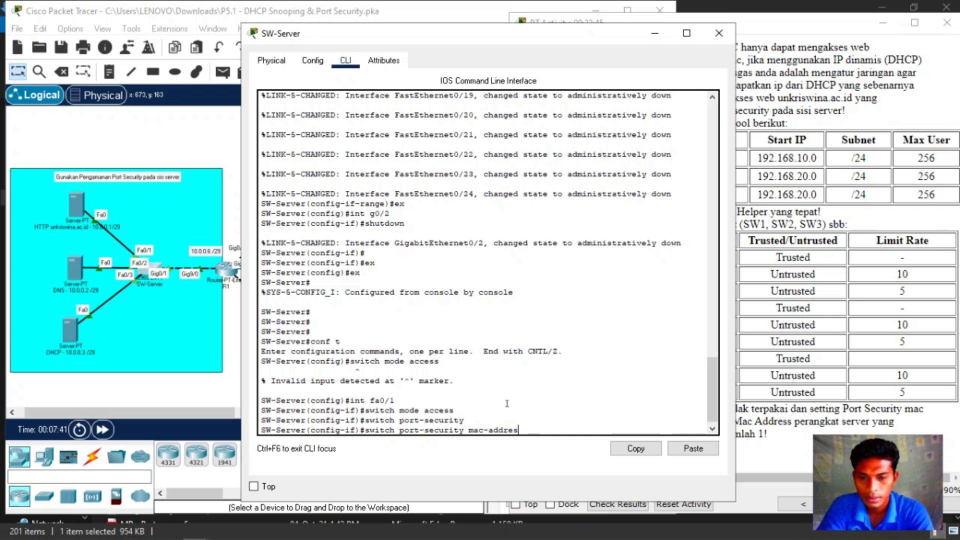
type("s")
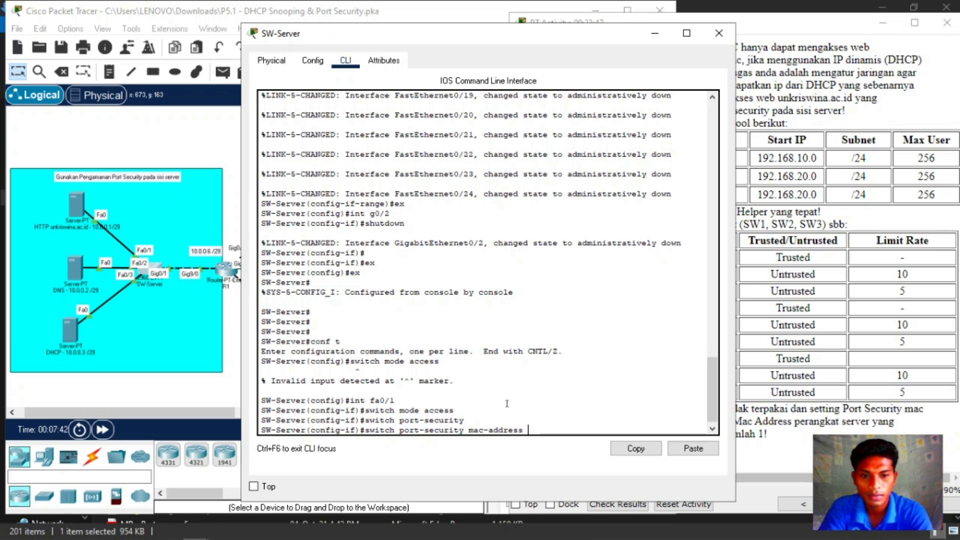
Step: Check the activity's assessment items for the static MAC and port security settings required on SW-Server's FastEthernet0/1
left_click(800, 454)
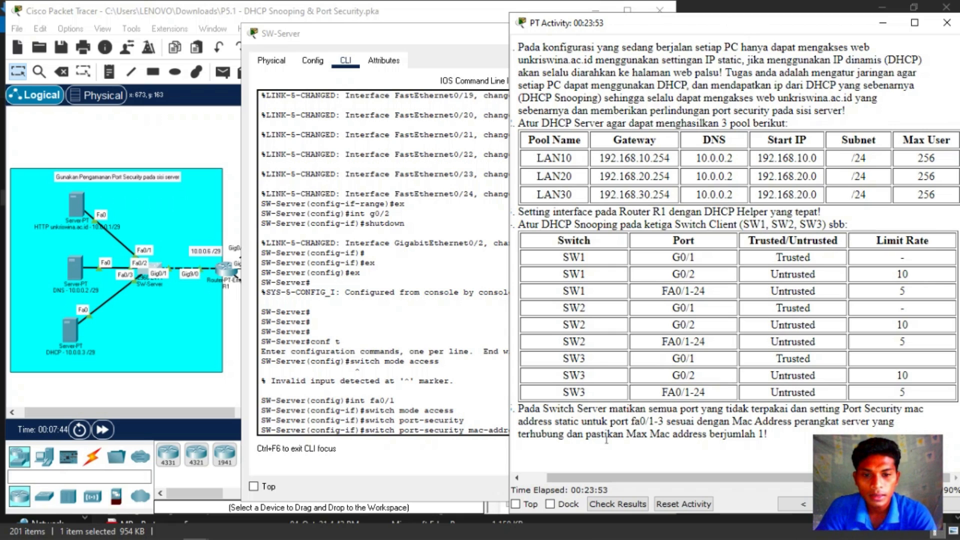
left_click(605, 505)
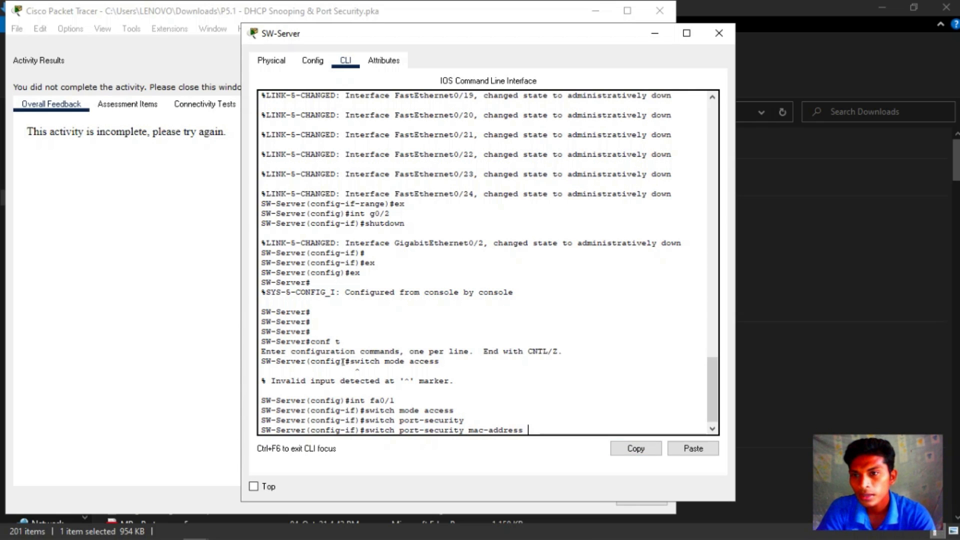
left_click(103, 105)
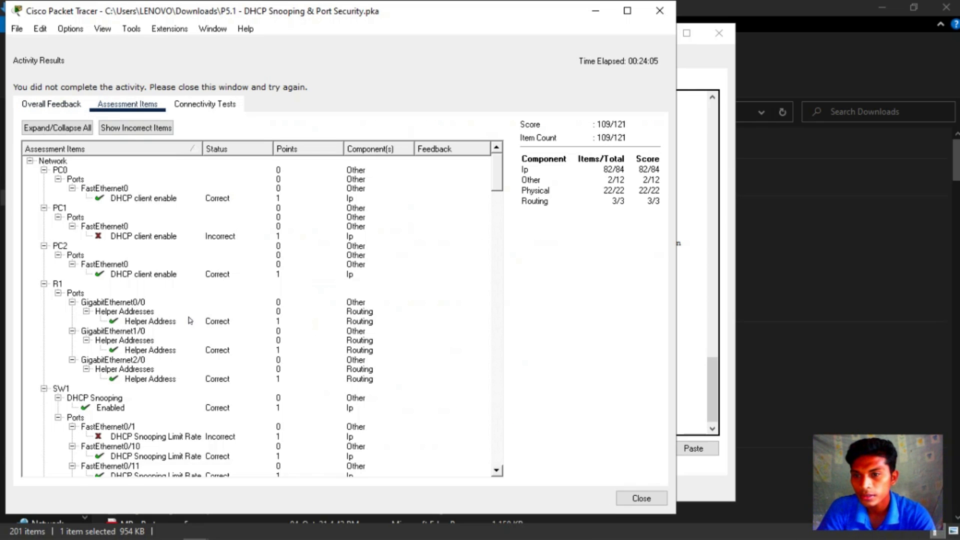
scroll(190, 322, "down", 2)
scroll(170, 330, "up", 3)
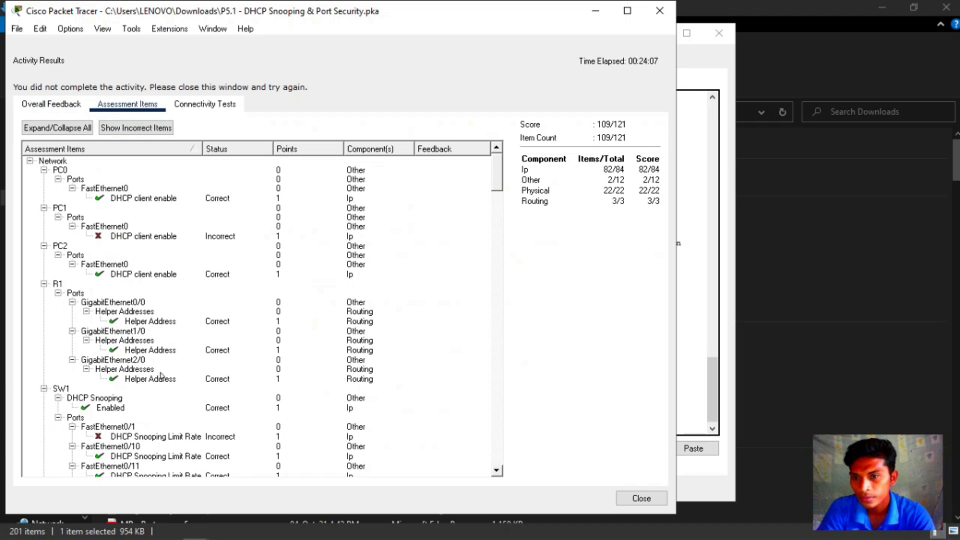
scroll(165, 431, "down", 20)
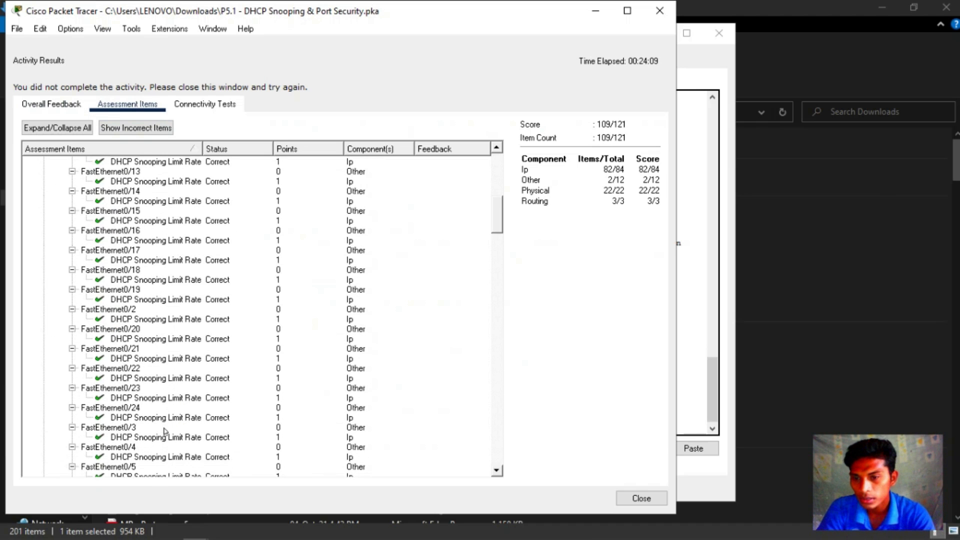
scroll(165, 430, "down", 3)
scroll(165, 431, "up", 4)
scroll(165, 431, "down", 18)
scroll(164, 398, "up", 2)
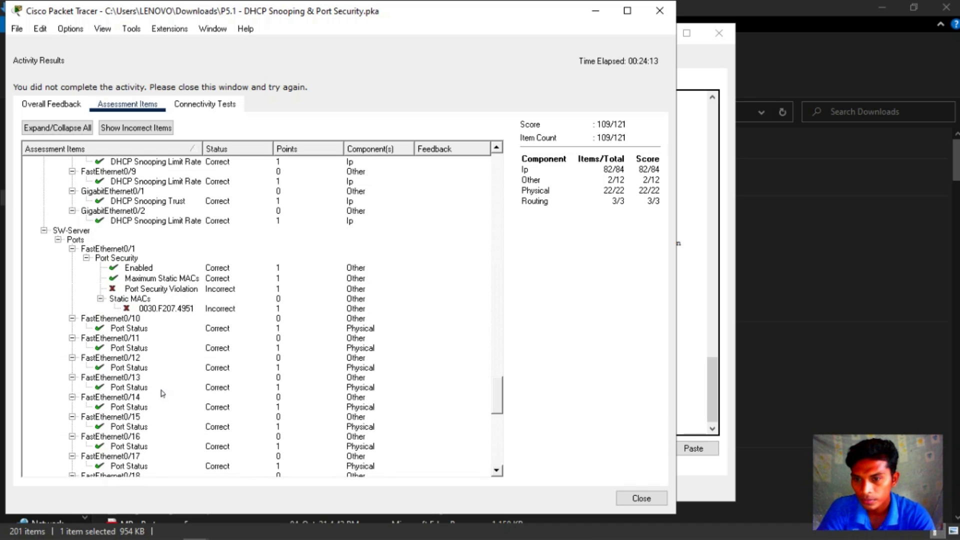
scroll(174, 290, "up", 2)
scroll(175, 308, "up", 2)
scroll(162, 406, "down", 2)
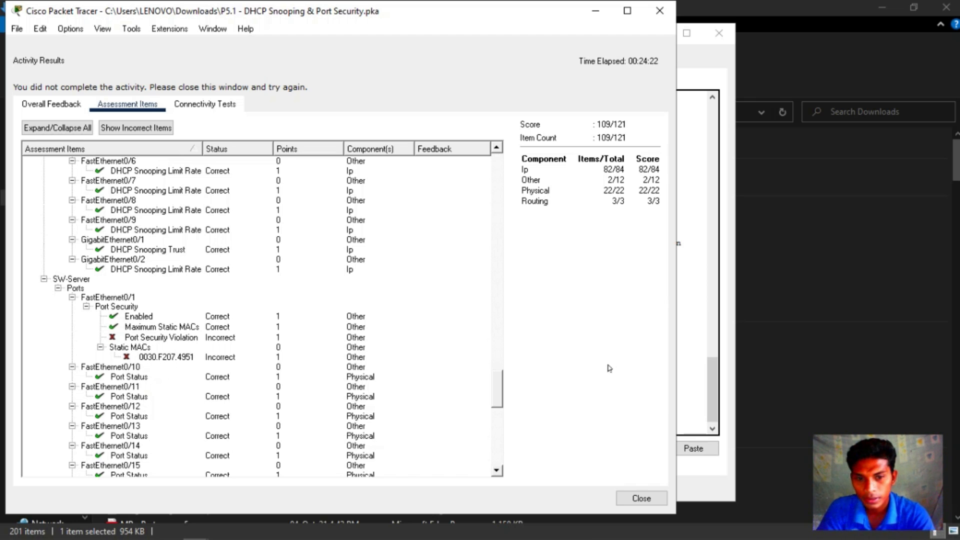
Step: Complete the pending port-security command on SW-Server with static MAC address 0030.F207.4951 for fa0/1
left_click(704, 318)
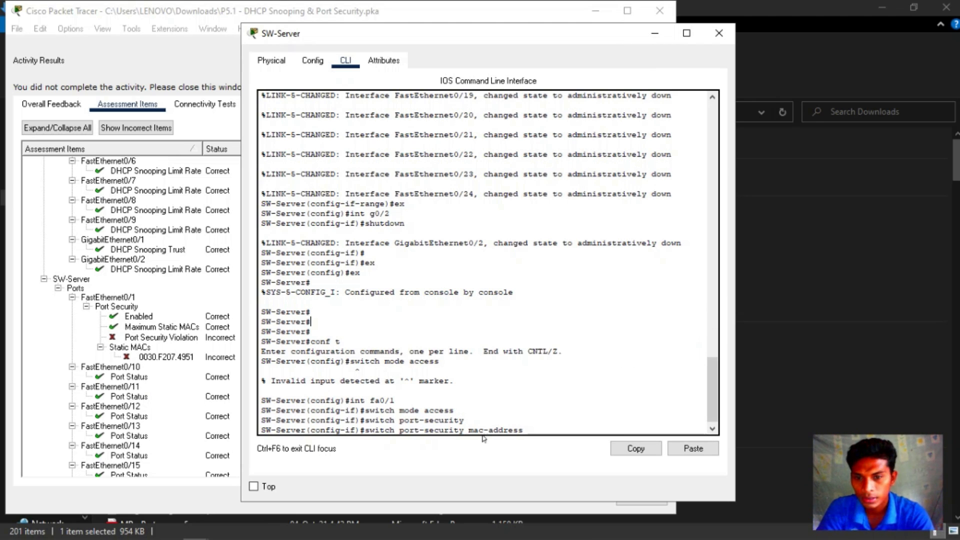
left_click(540, 433)
type("00")
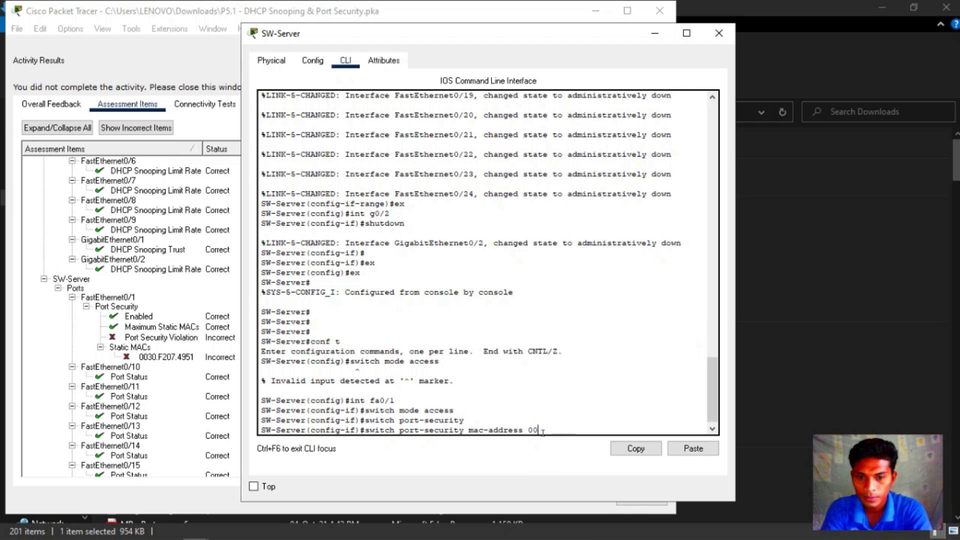
type("30.")
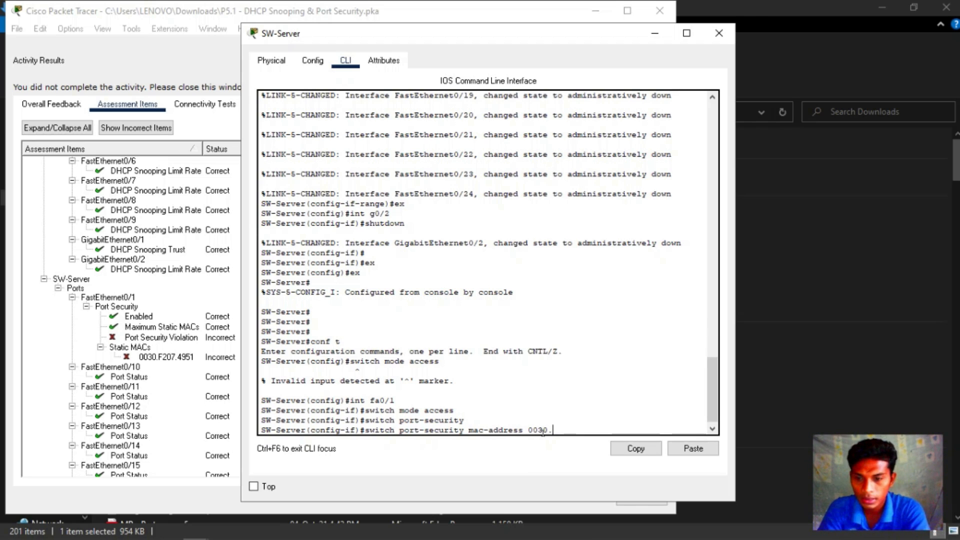
type("F")
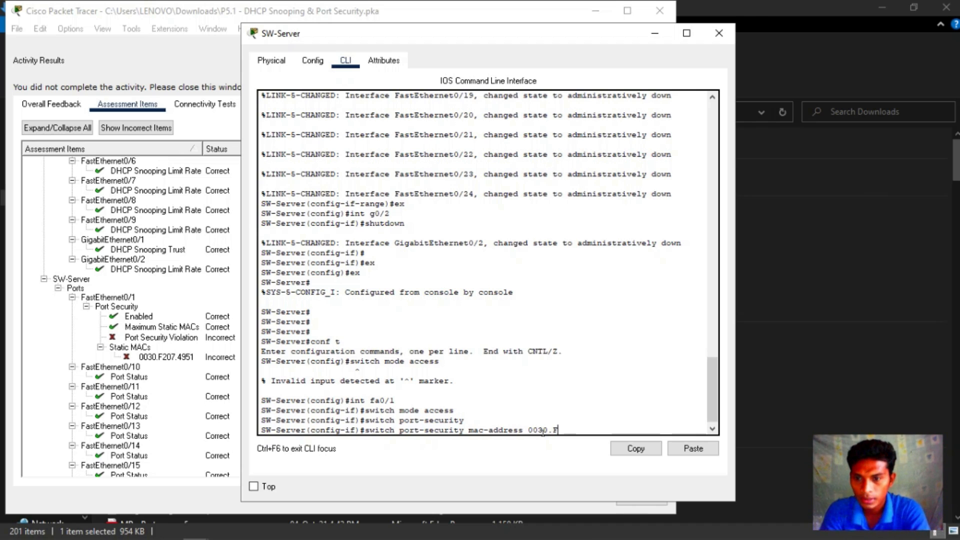
type("207.")
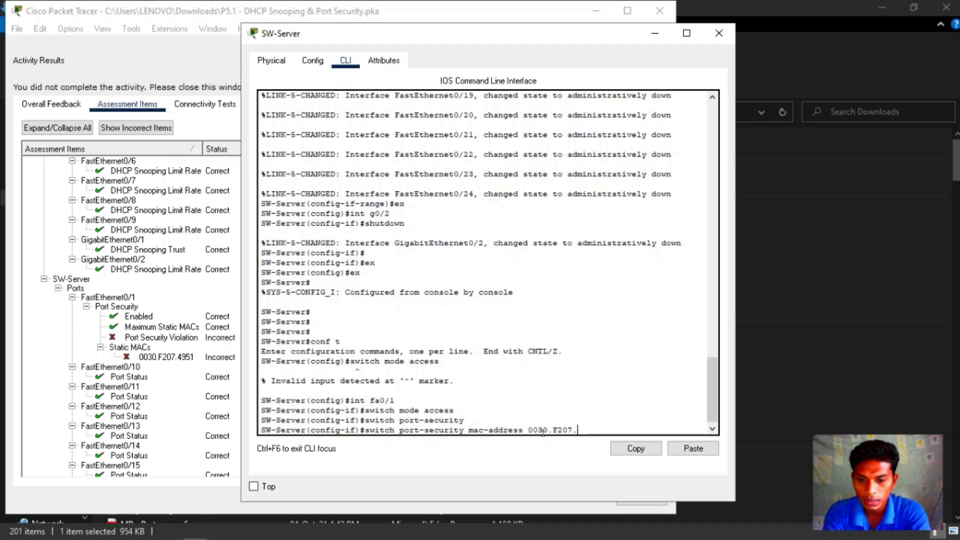
type("49")
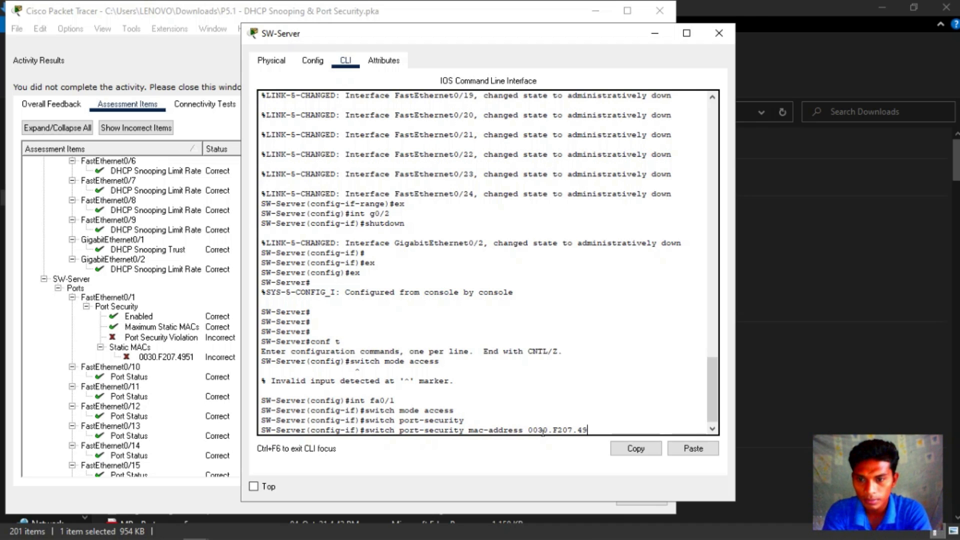
type("51")
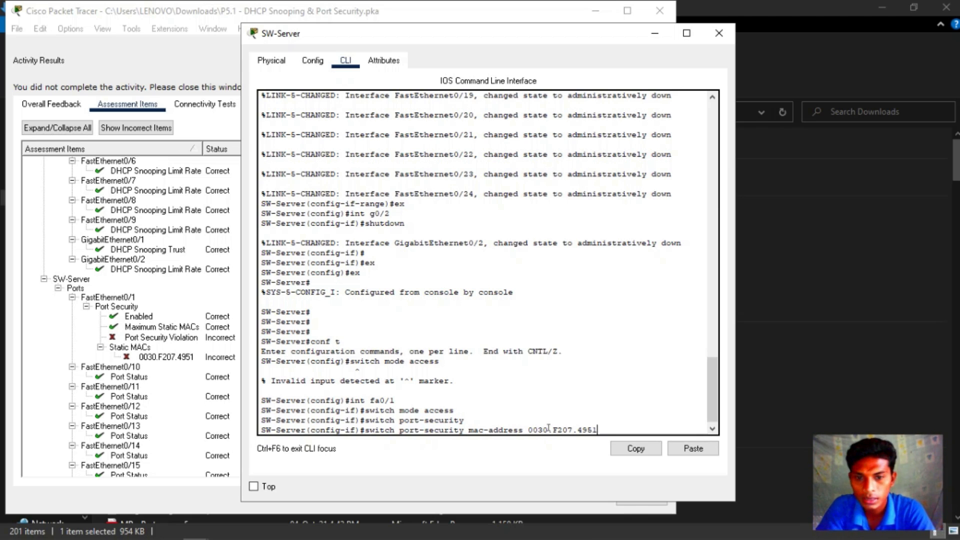
key("Return")
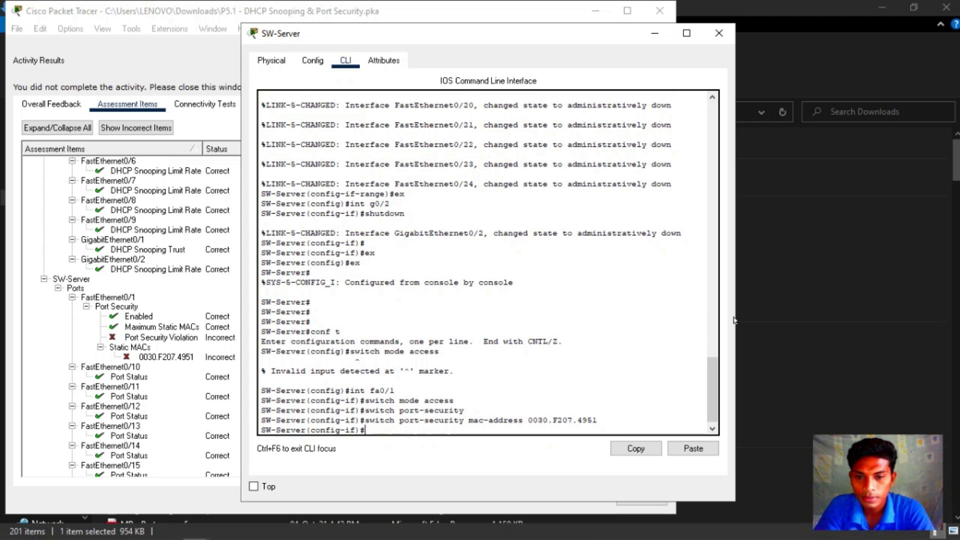
Step: Set fa0/1's port-security violation mode to restrict and return to global configuration mode
key("Up")
key("BackSpace")
key("BackSpace")
key("BackSpace")
key("BackSpace")
key("BackSpace")
key("BackSpace")
key("BackSpace")
key("BackSpace")
key("BackSpace")
key("BackSpace")
key("BackSpace")
key("BackSpace")
key("BackSpace")
key("BackSpace")
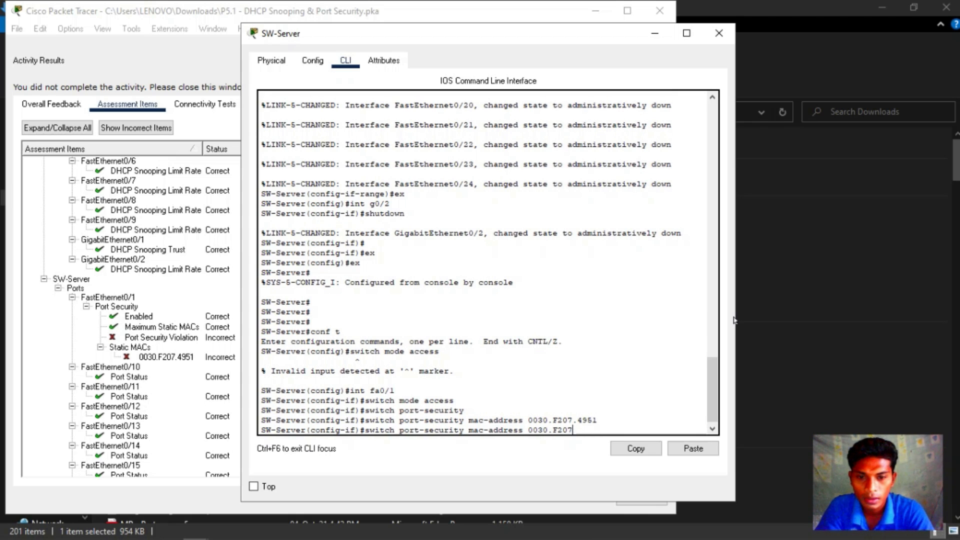
key("BackSpace")
key("BackSpace")
key("BackSpace")
key("BackSpace")
key("BackSpace")
key("BackSpace")
key("BackSpace")
key("BackSpace")
key("BackSpace")
key("BackSpace")
key("BackSpace")
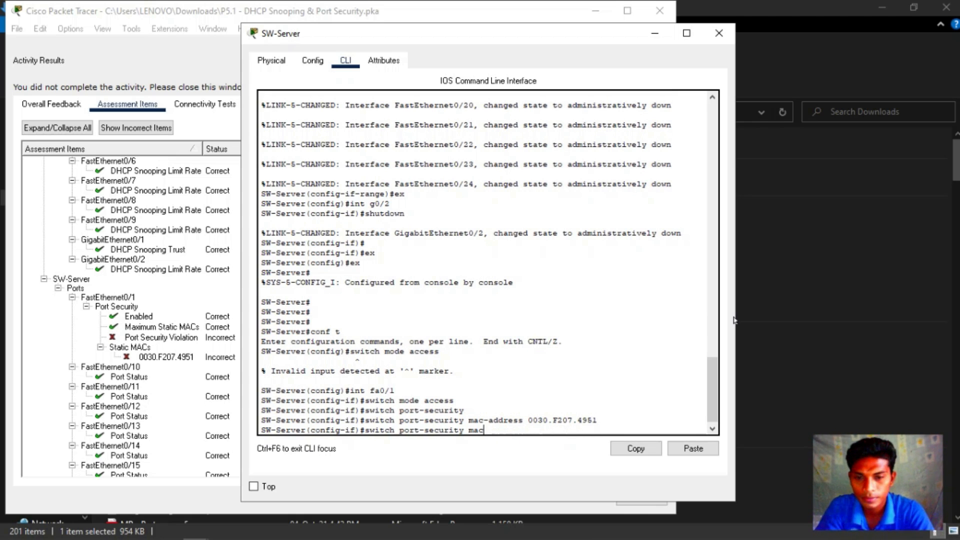
key("BackSpace")
type("vialta")
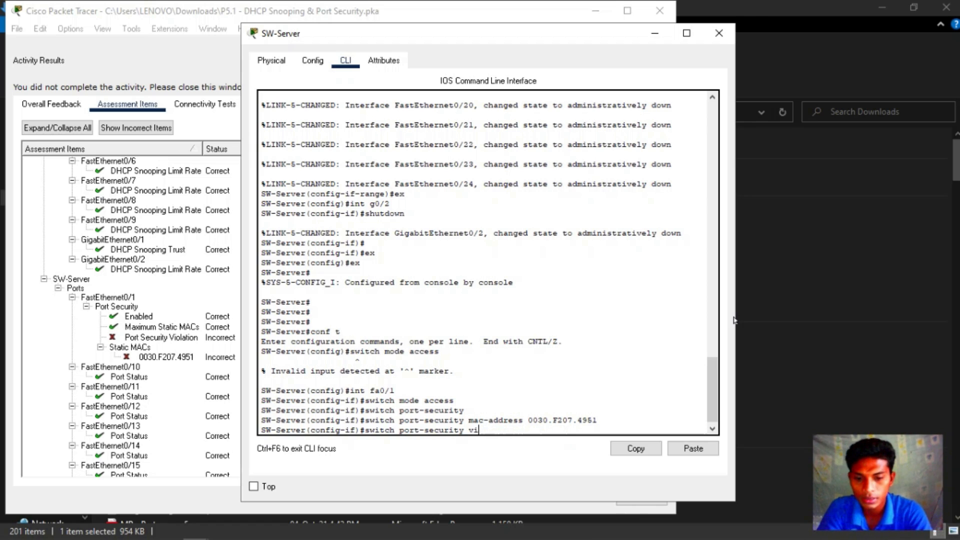
key("BackSpace")
key("BackSpace")
key("BackSpace")
key("BackSpace")
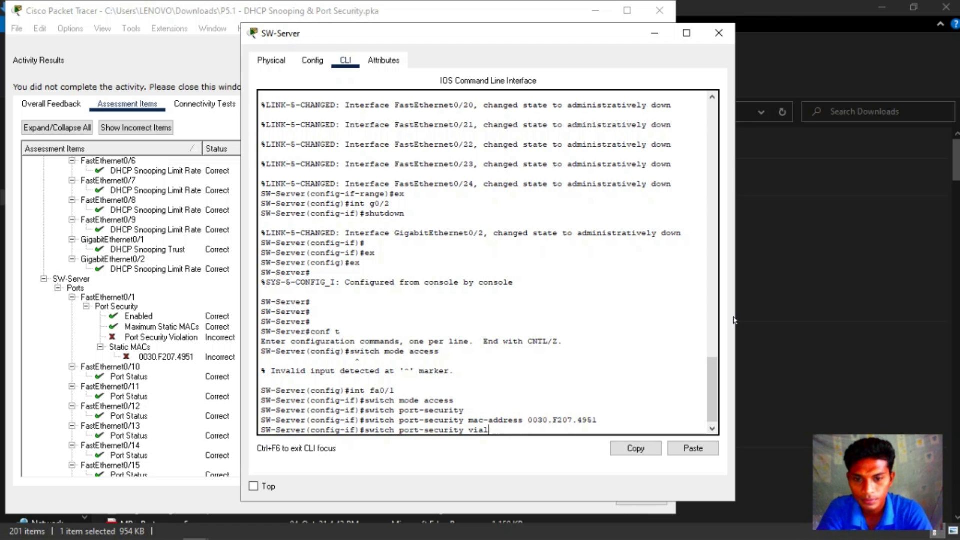
type("ola")
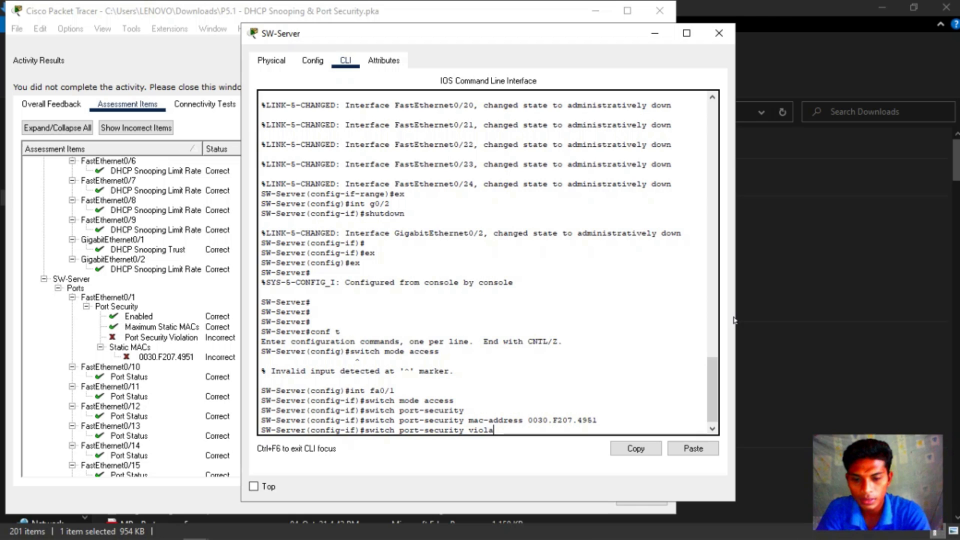
type("tion rest")
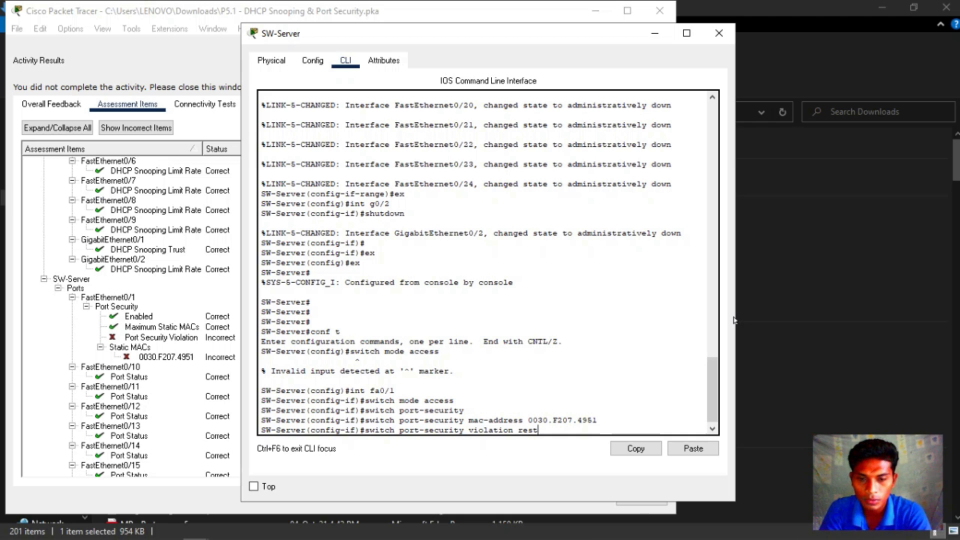
type("rict")
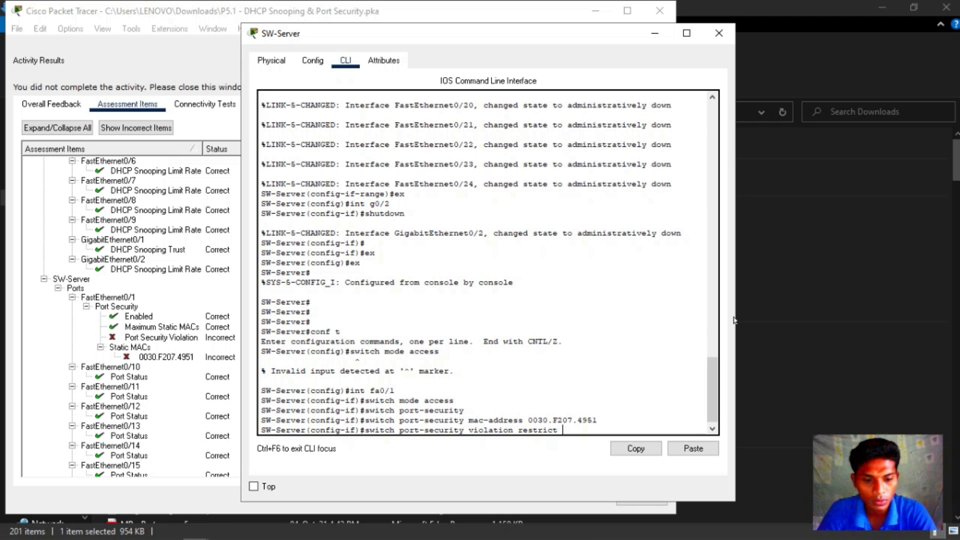
key("Return")
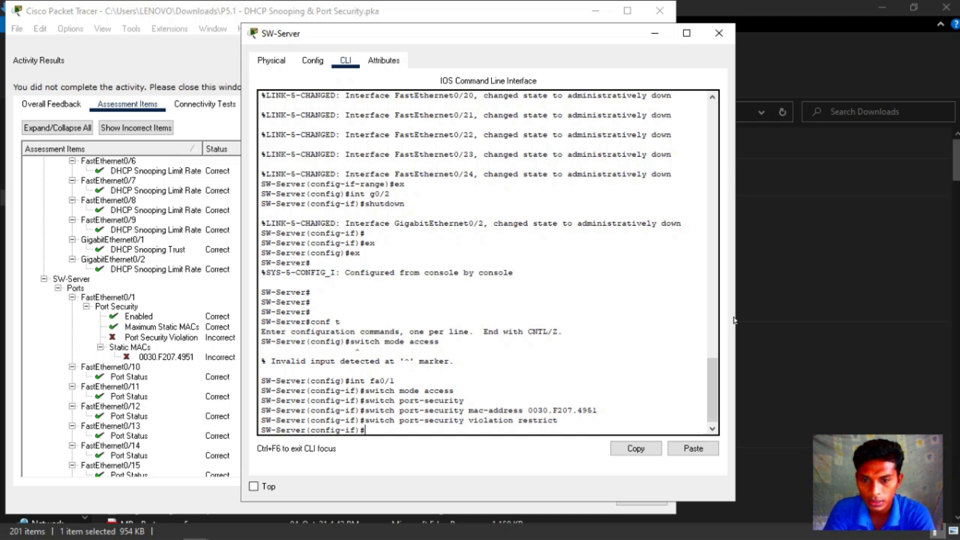
type("ex")
key("Return")
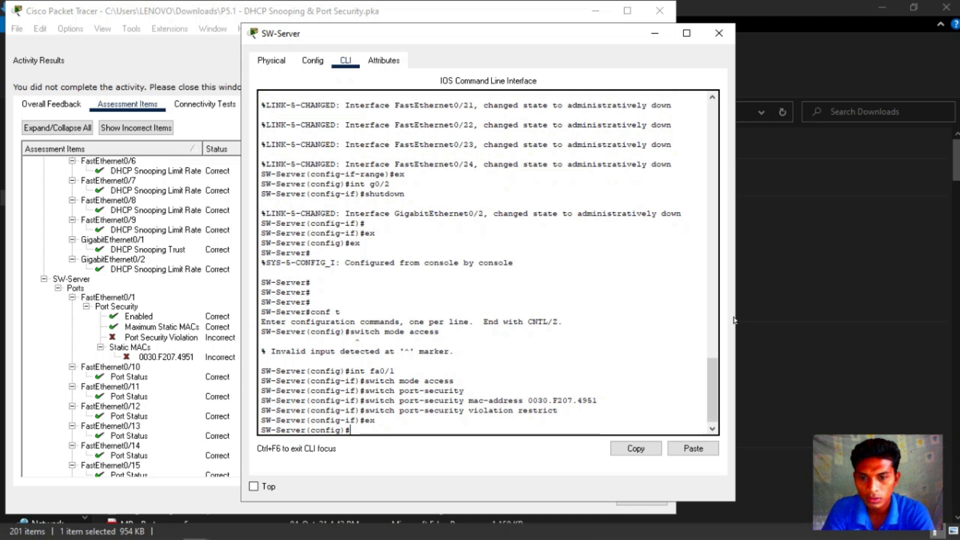
Step: Leave global configuration mode and return SW-Server to privileged EXEC mode
key("Return")
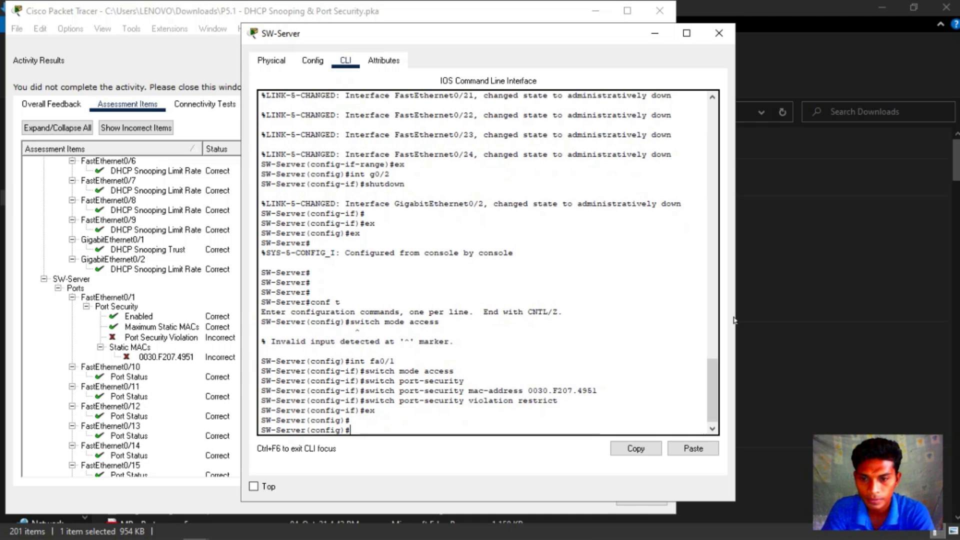
type("ex")
key("Return")
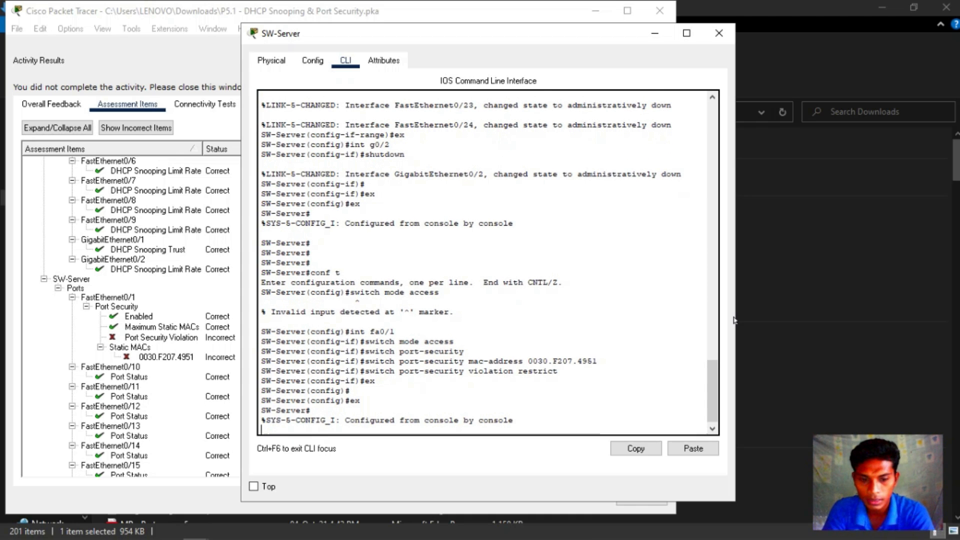
key("Return")
Step: Try to run "switch port-security int fa0/1" from SW-Server's privileged EXEC mode
type("swi")
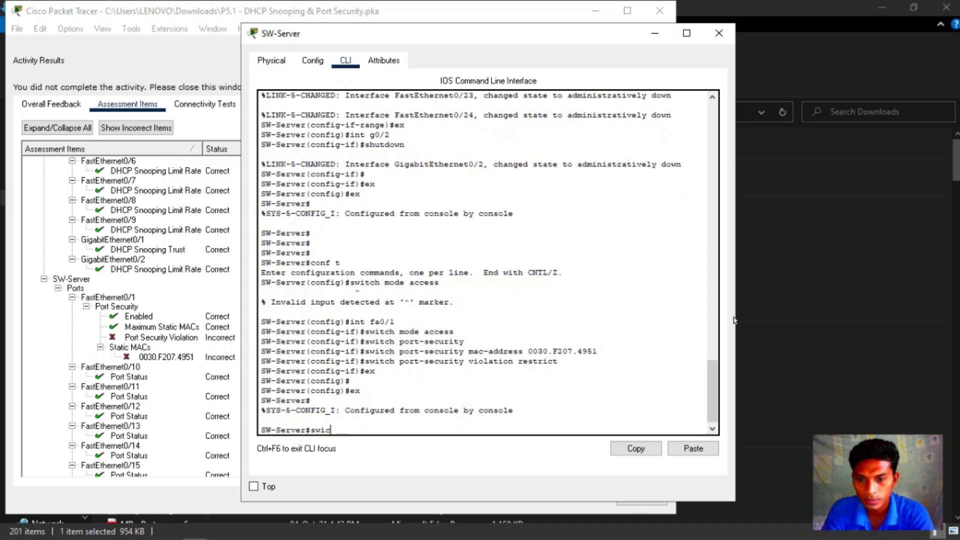
type("tch")
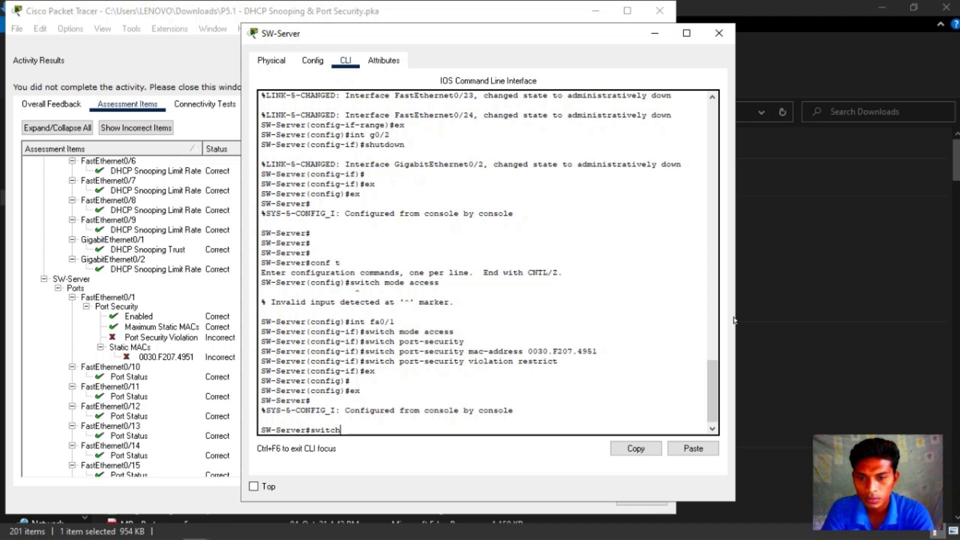
type(" port")
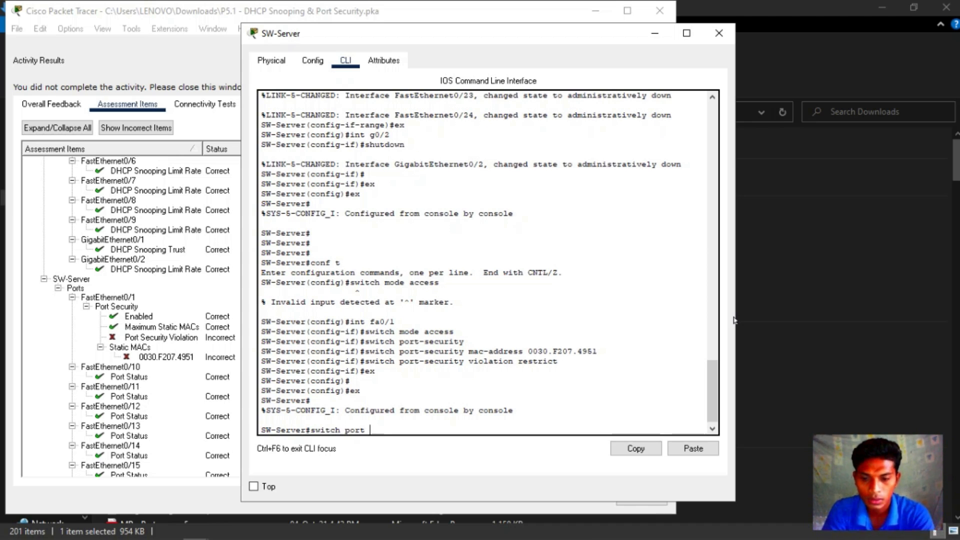
key("BackSpace")
type("-seci")
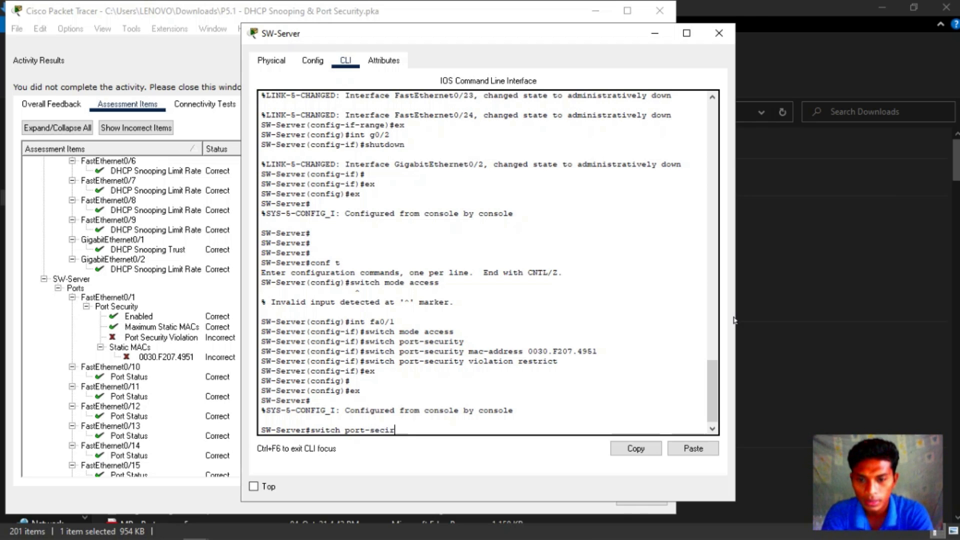
key("BackSpace")
type("urity ")
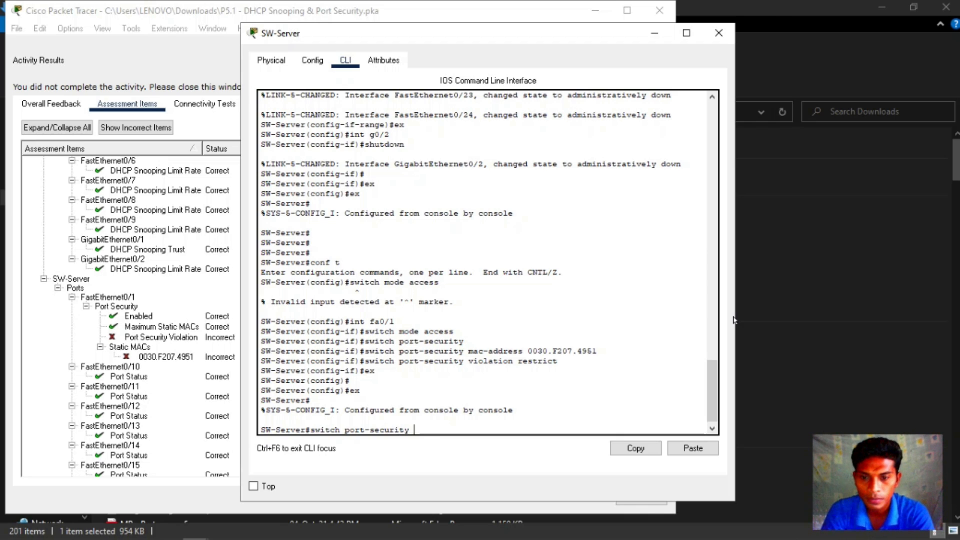
type("int f")
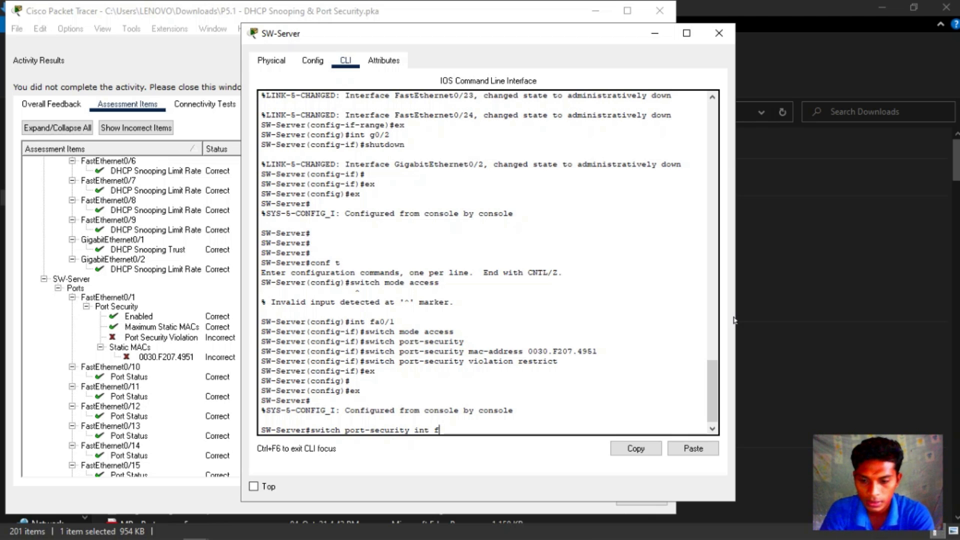
type("a0/1")
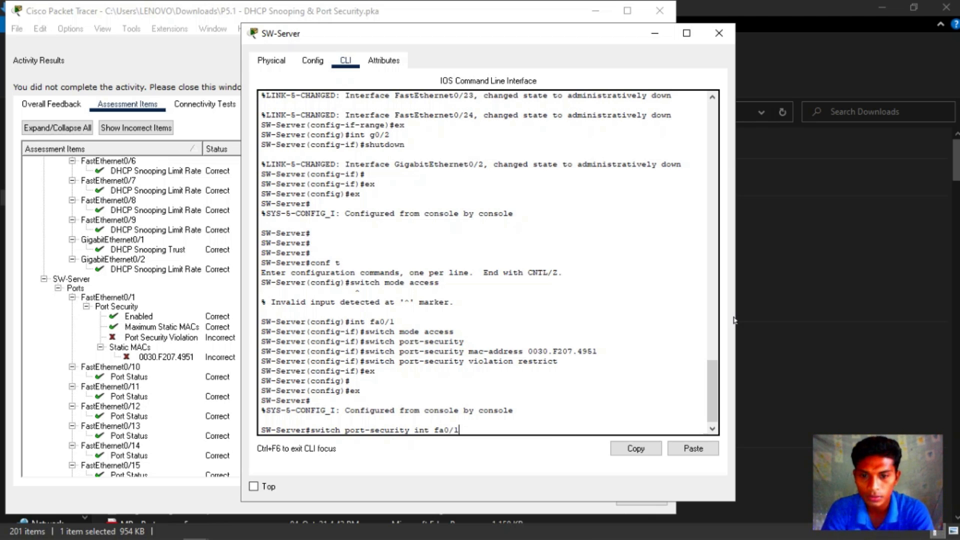
key("Return")
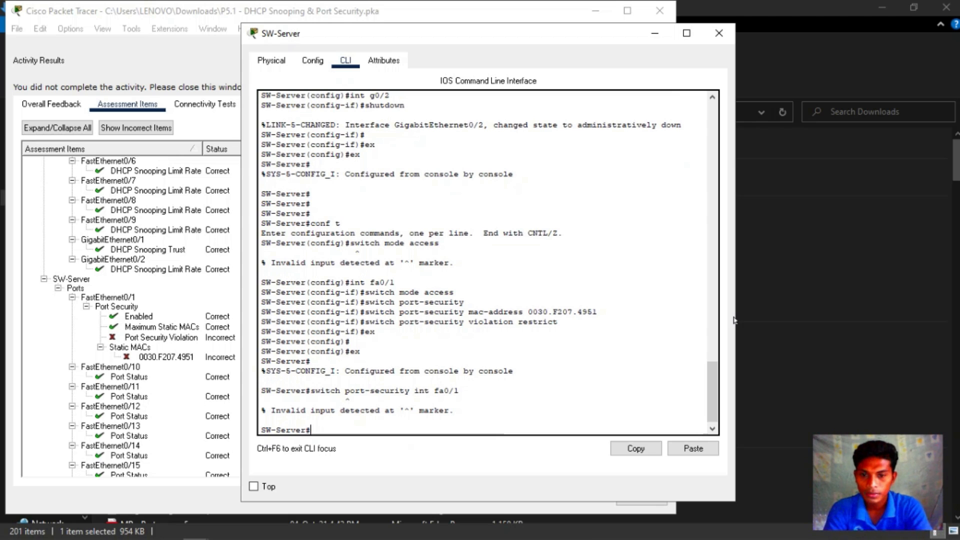
Step: Rework the previous command into "show port-security int fa0/1" and review the port-security status of fa0/1
key("Up")
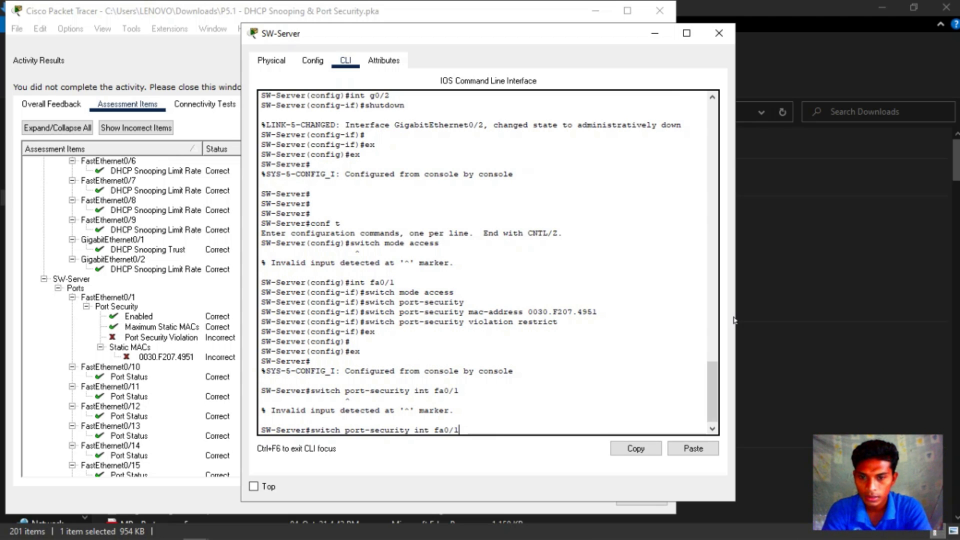
key("Left")
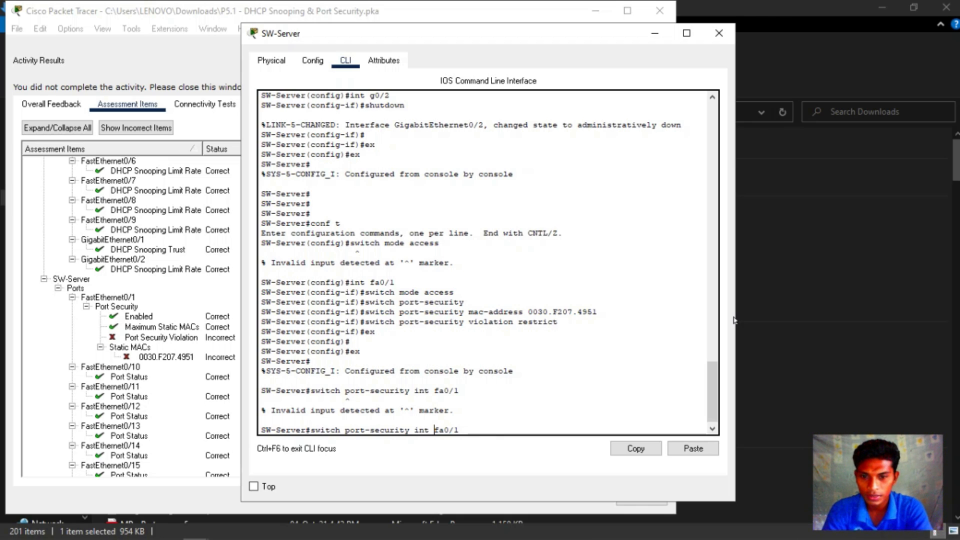
key("Right")
key("Right")
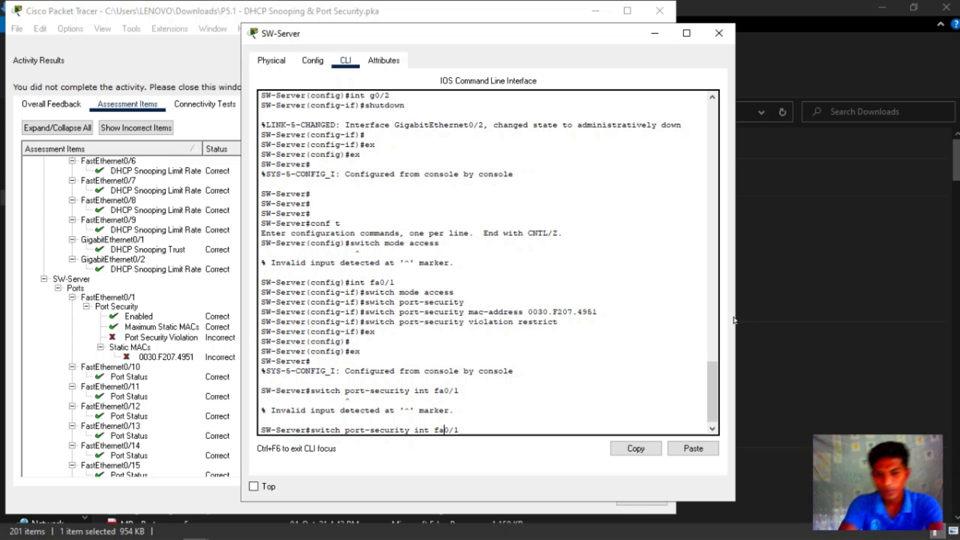
key("Right")
key("Right")
key("Right")
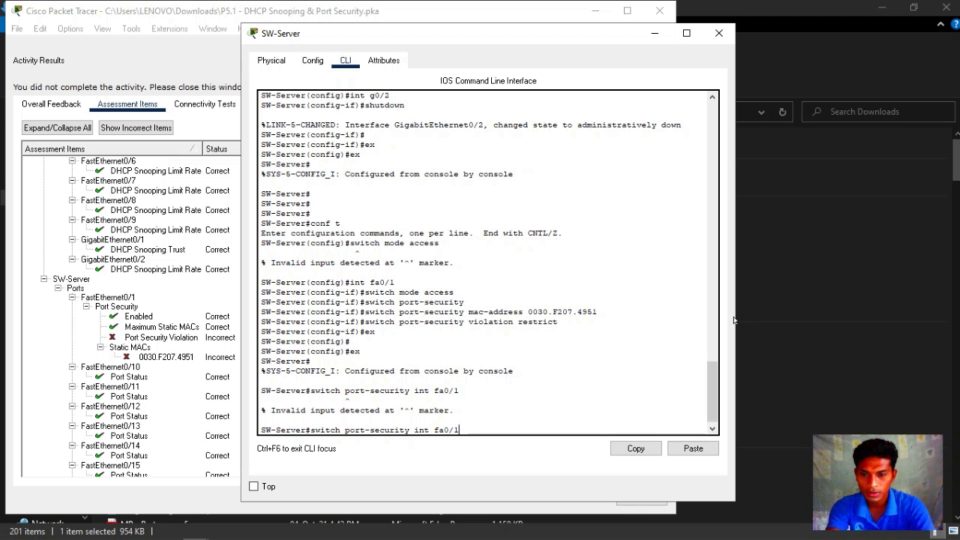
key("Left")
key("Left")
key("Left")
key("Left")
key("Left")
key("Left")
key("Left")
key("Left")
key("Left")
key("Left")
key("Left")
key("Left")
key("Left")
key("Left")
key("Left")
key("Left")
key("Left")
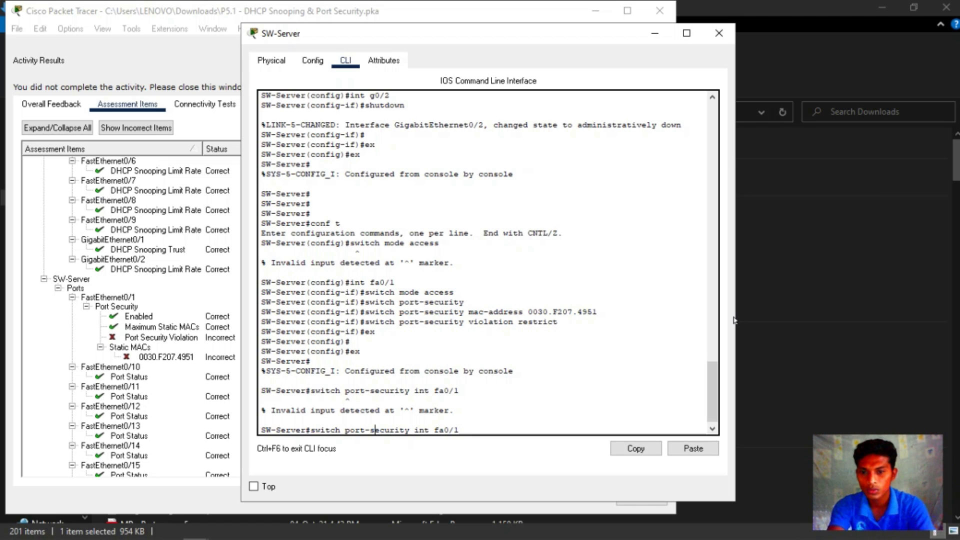
key("Left")
key("Left")
key("Left")
key("Left")
key("Left")
key("Left")
key("Left")
key("BackSpace")
key("BackSpace")
key("BackSpace")
key("BackSpace")
key("BackSpace")
type("how")
key("Return")
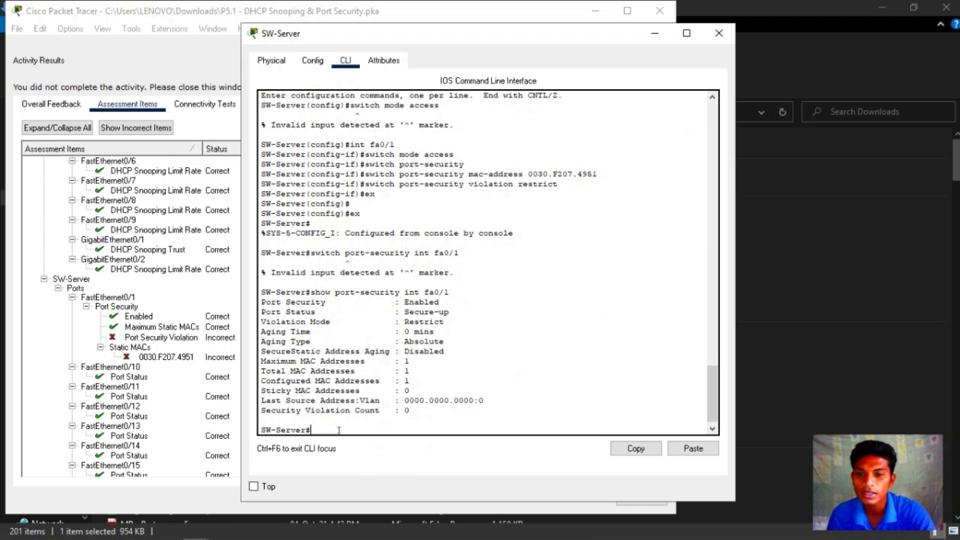
scroll(417, 366, "down", 1)
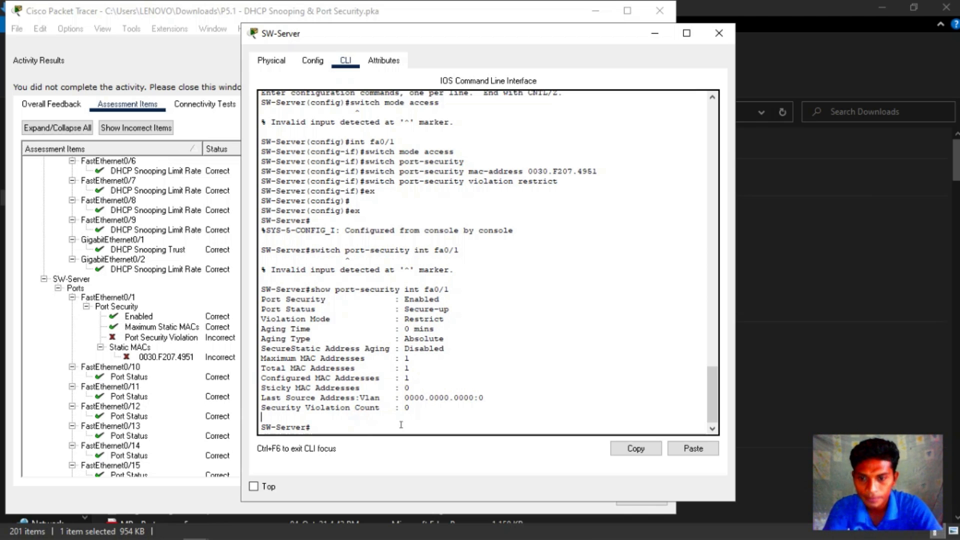
Step: Enter global configuration mode on SW-Server and open interface fa0/2 for configuration
type("conf t")
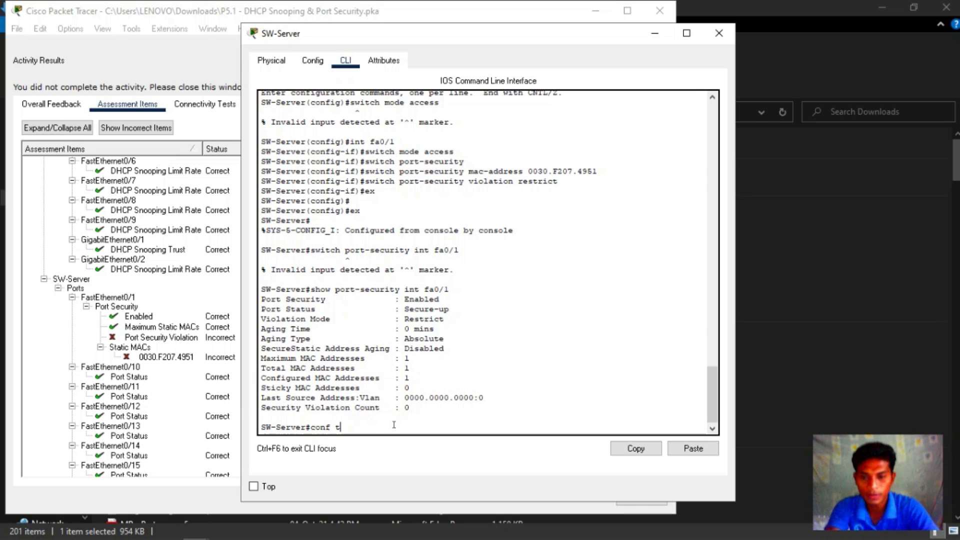
key("Return")
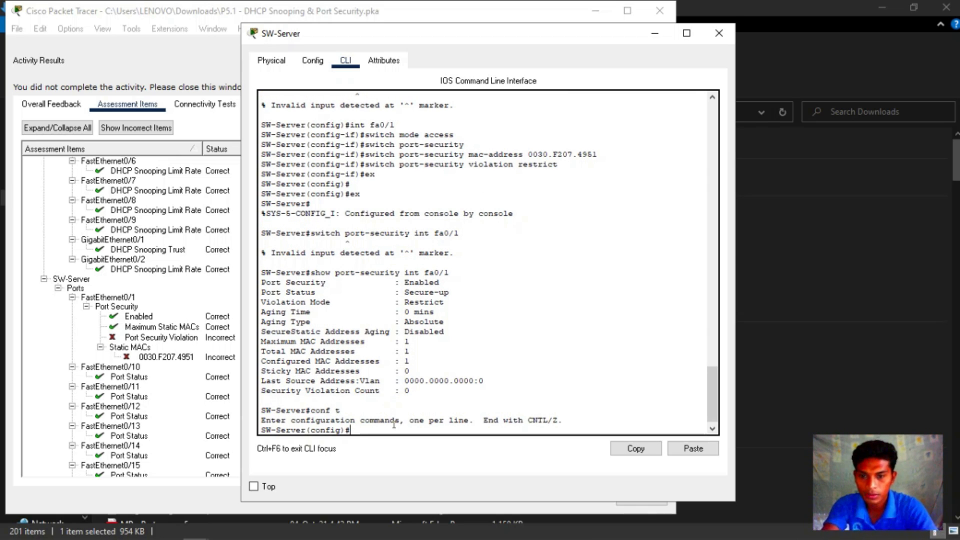
type("int ")
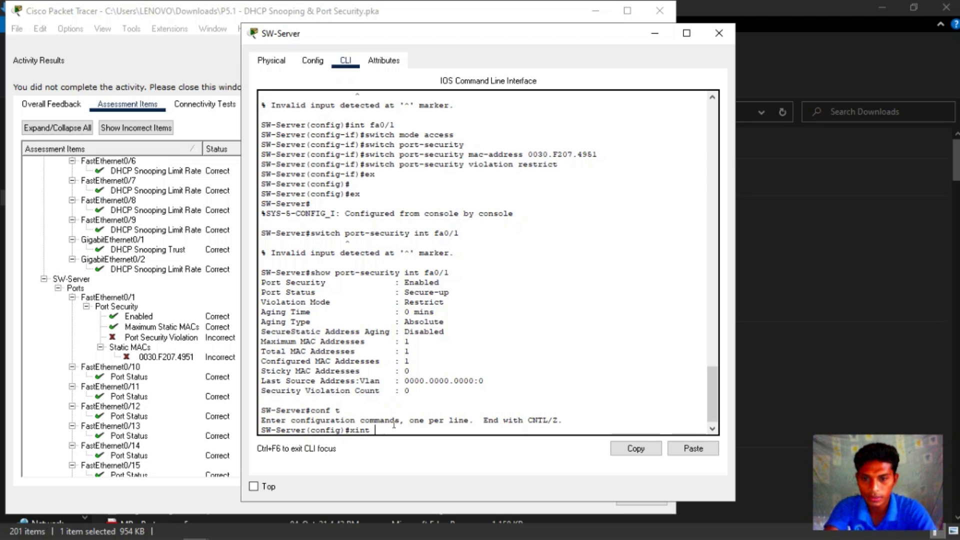
type("fa0/2")
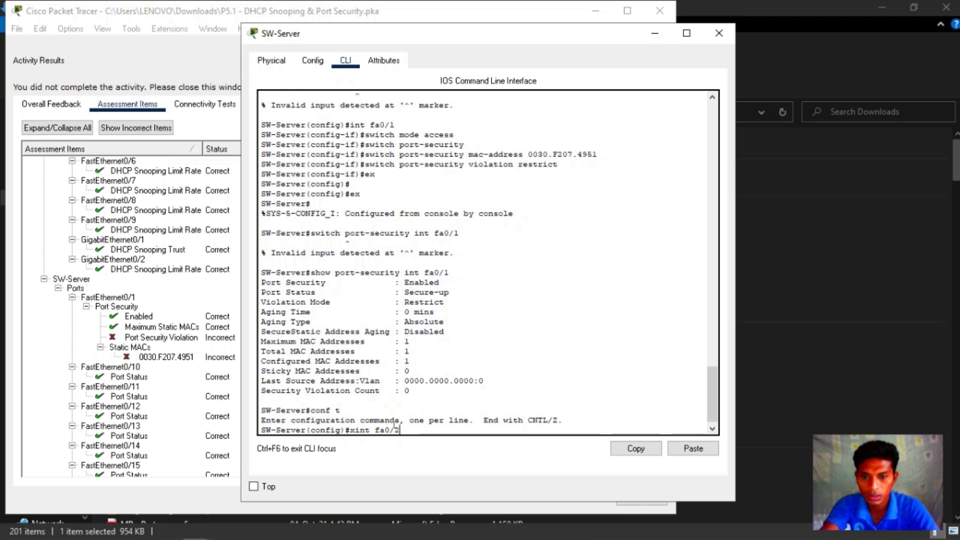
key("Return")
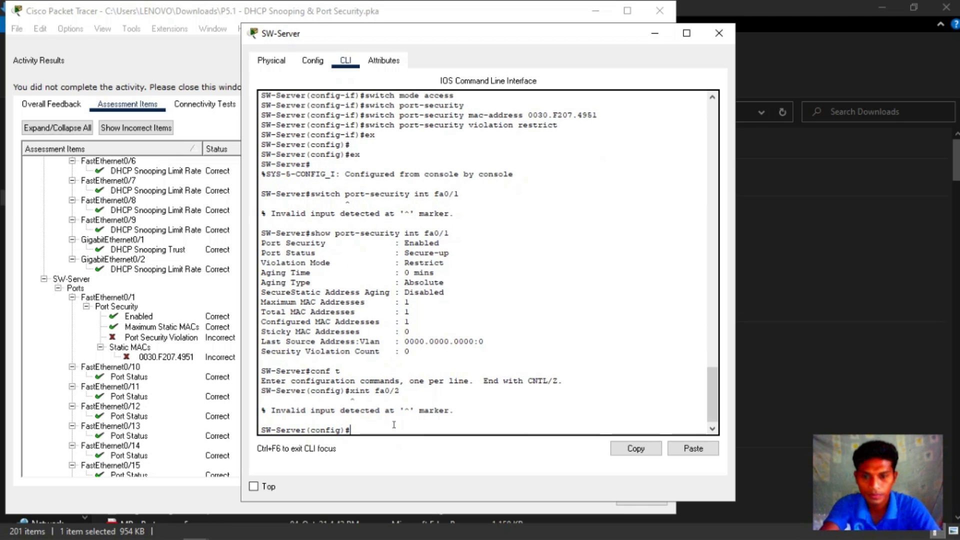
key("Up")
key("Left")
key("Left")
key("Left")
key("Left")
key("Left")
key("Left")
key("Left")
key("Left")
key("Left")
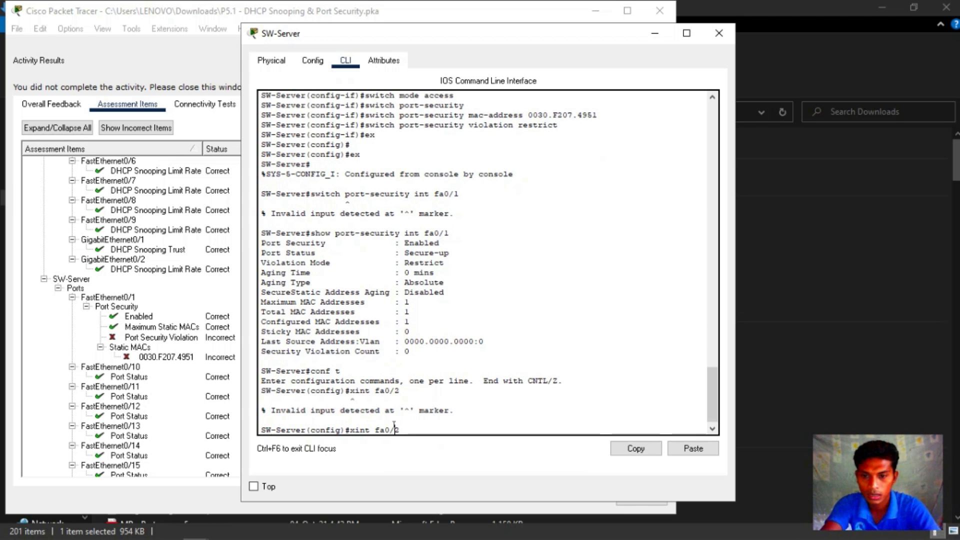
key("BackSpace")
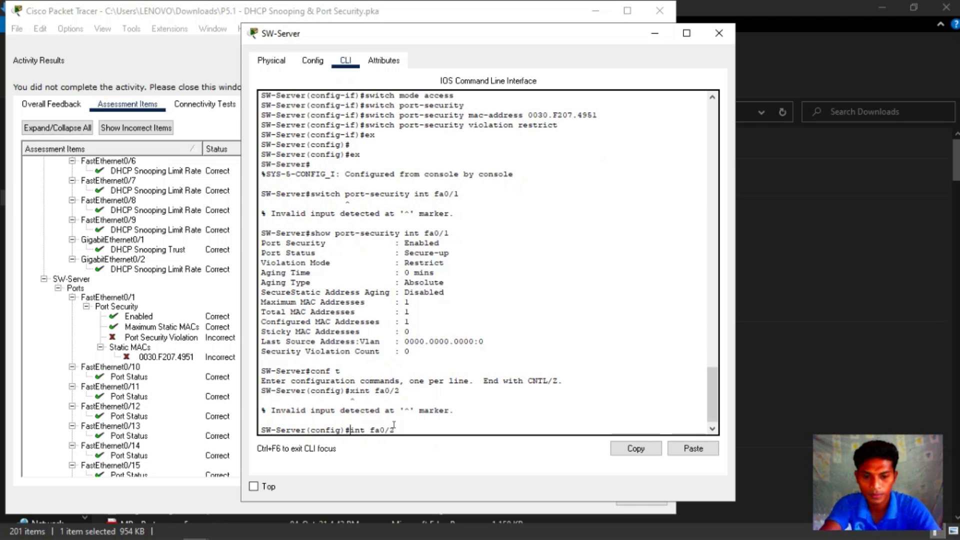
key("Return")
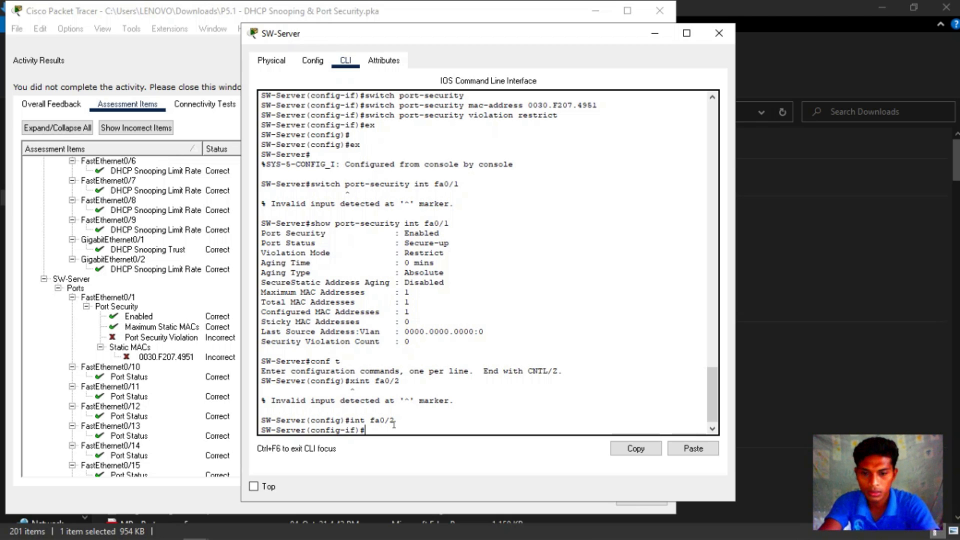
Step: Set interface fa0/2 to access mode with "switch mode access"
type("swi")
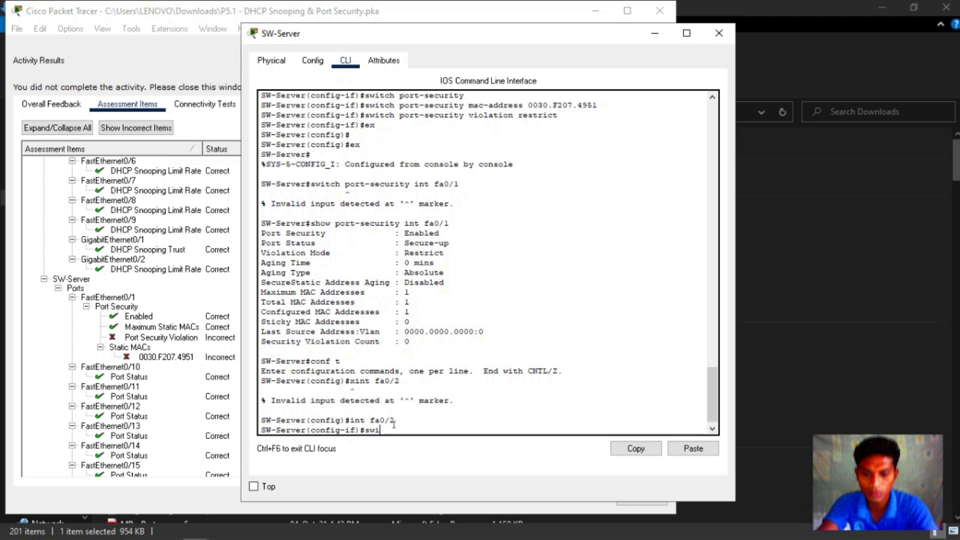
type("tch mo")
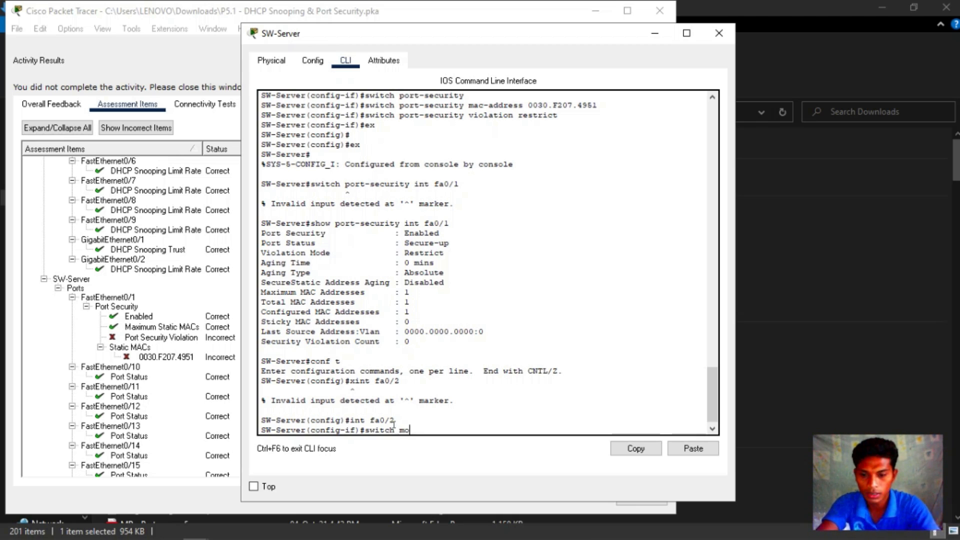
type("de access")
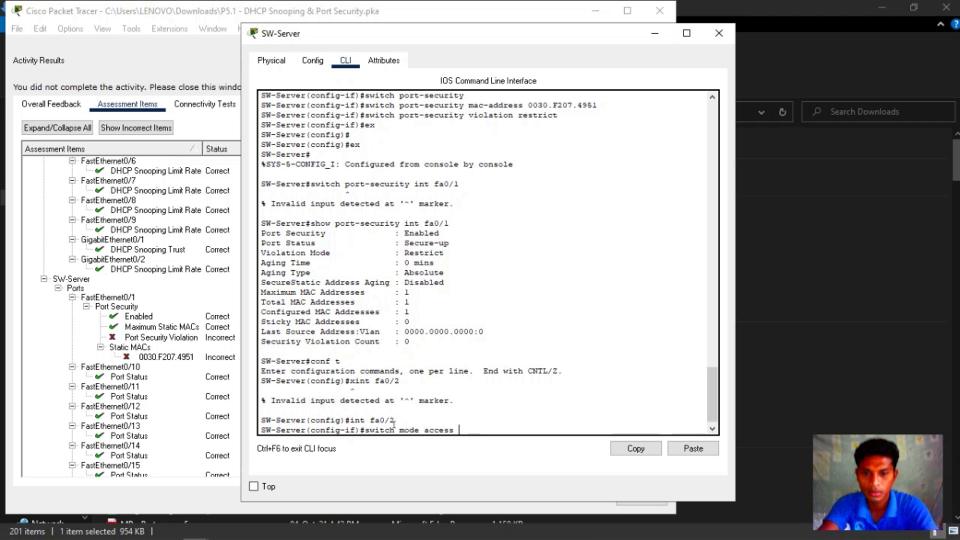
key("Return")
Step: Enable port security on interface fa0/2 with "switch port-security"
type("sw")
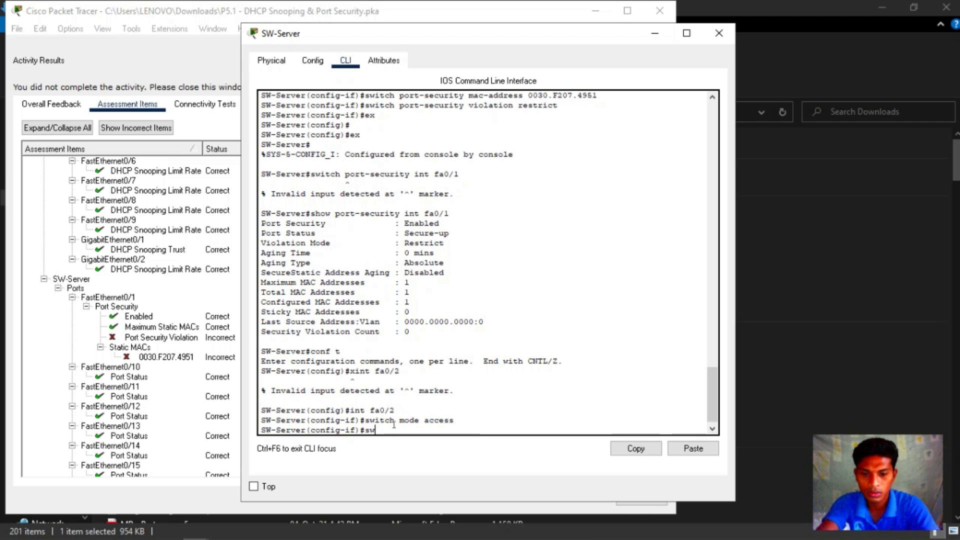
type("itch po")
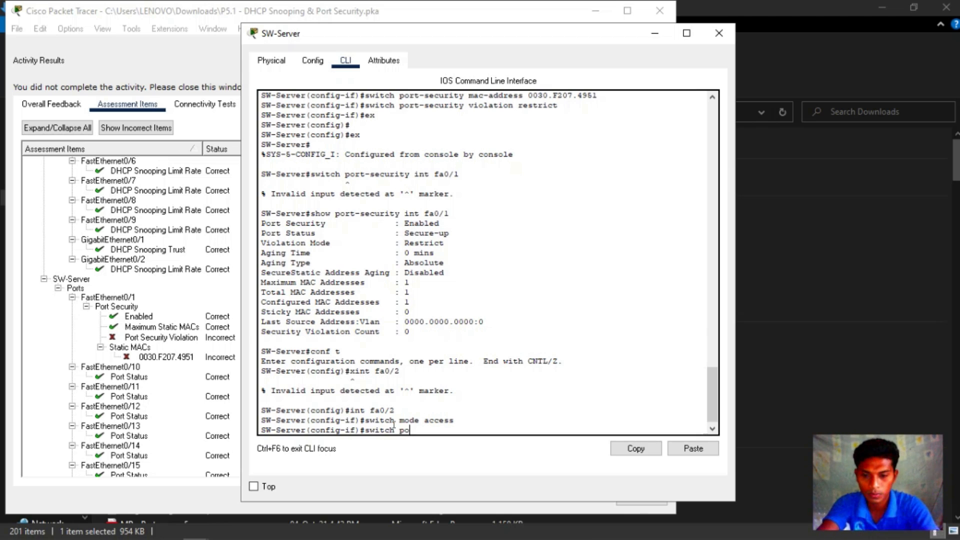
type("rt")
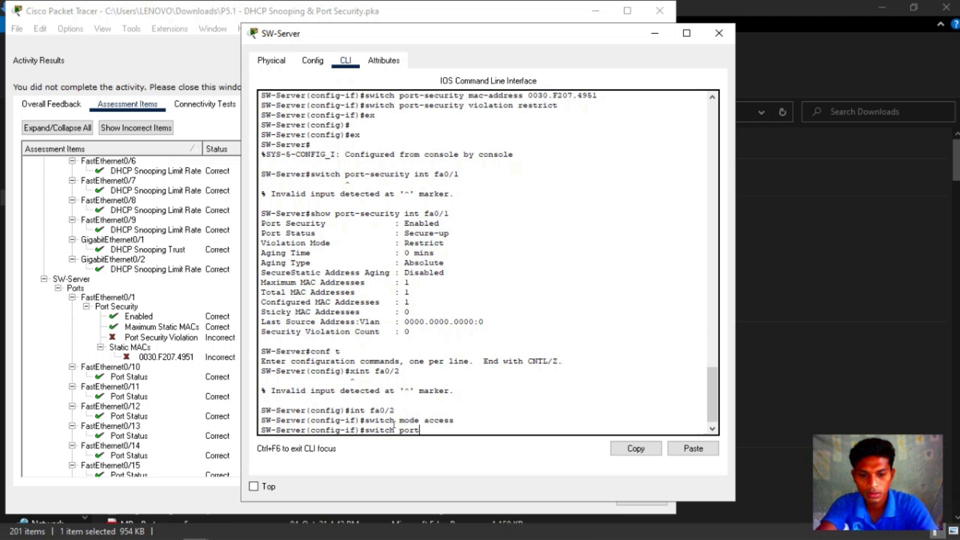
type("-sce")
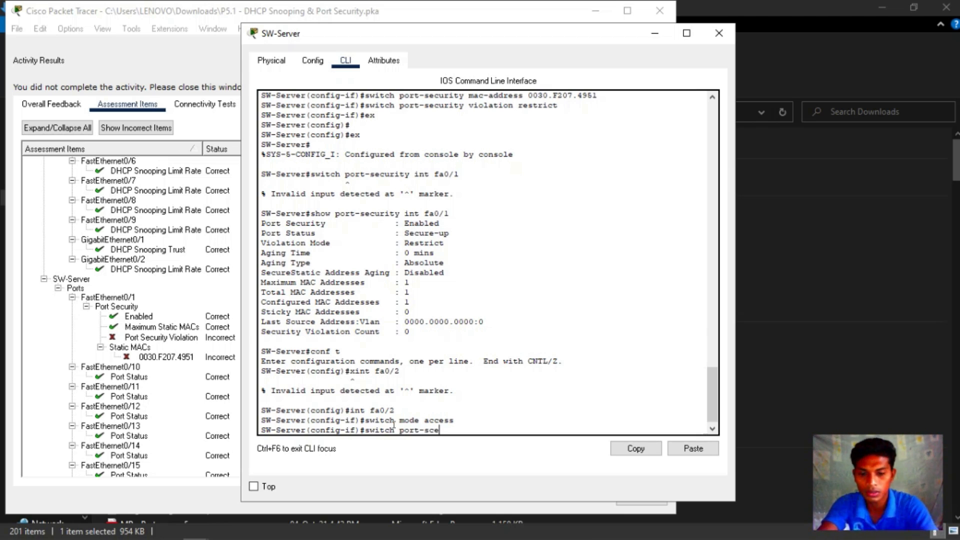
type("urity")
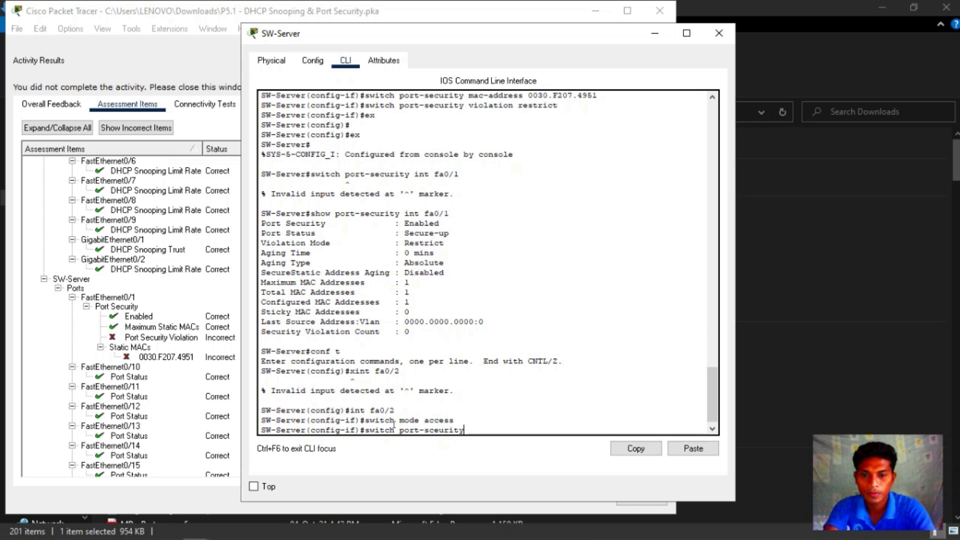
key("Left")
key("Left")
key("Left")
key("Left")
key("Left")
key("BackSpace")
key("BackSpace")
type("ecu")
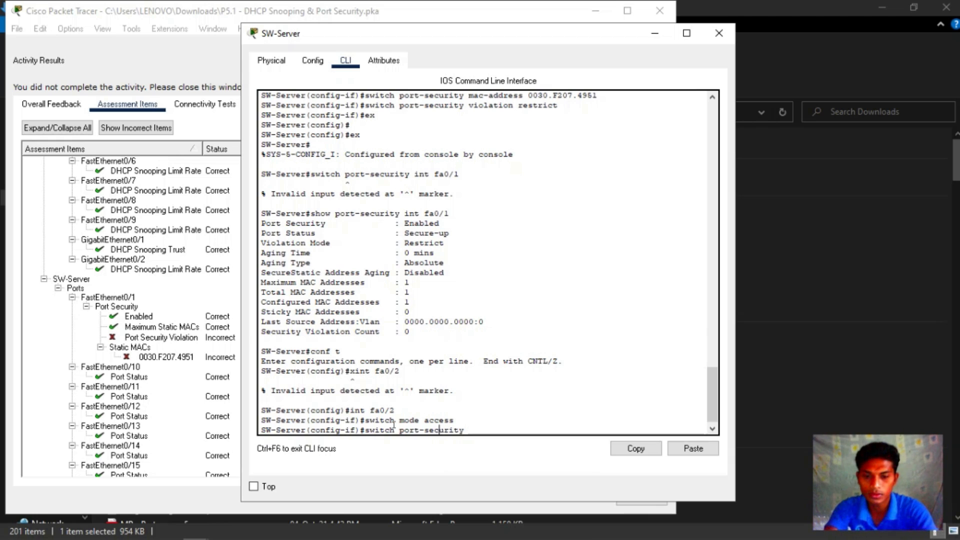
key("Right")
key("Right")
key("Right")
key("Right")
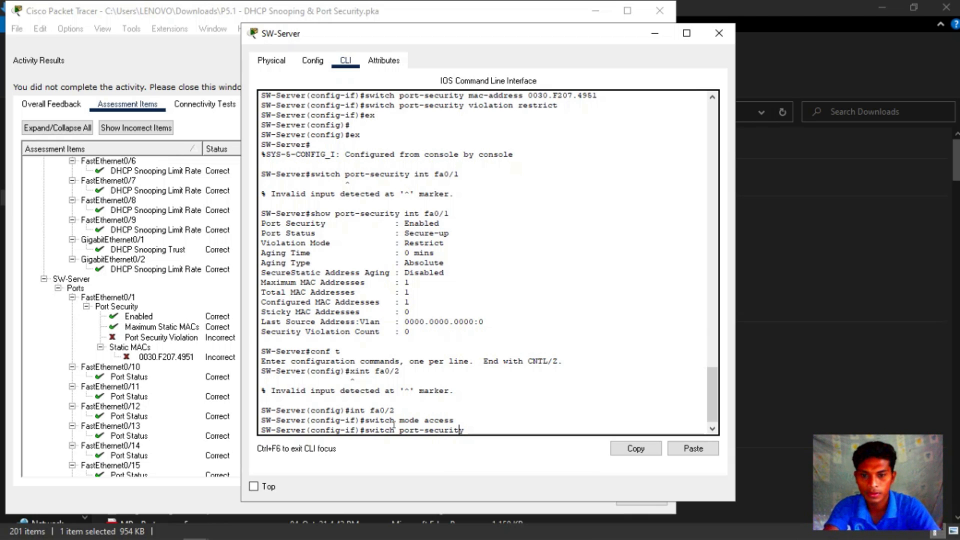
key("Return")
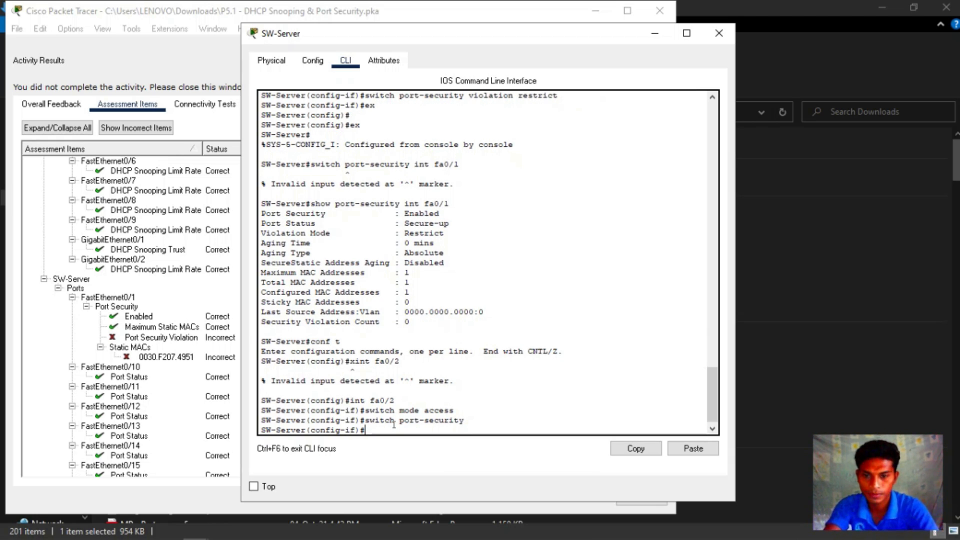
Step: Begin the command "switch port-security mac-address" for fa0/2 and look up FastEthernet0/2's required static MAC in the assessment items
key("Up")
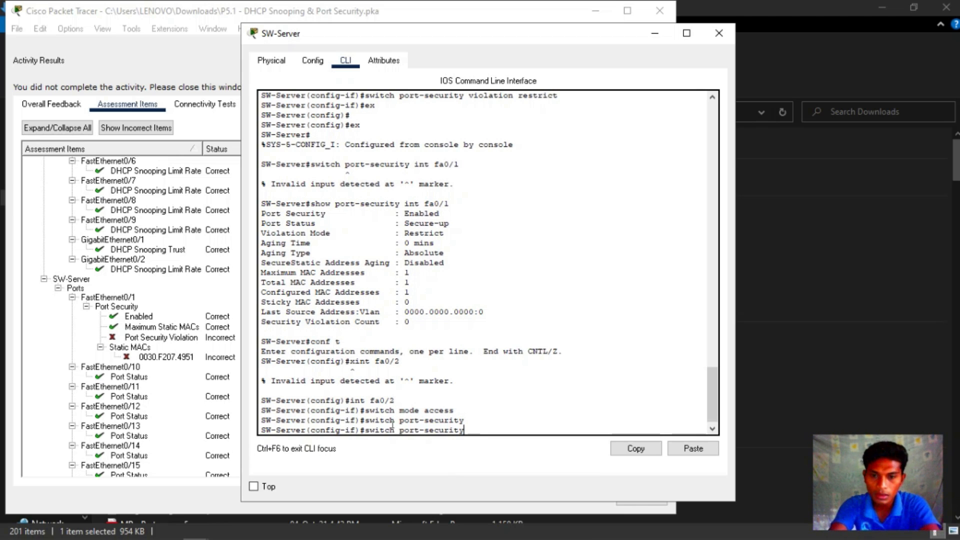
type("ma")
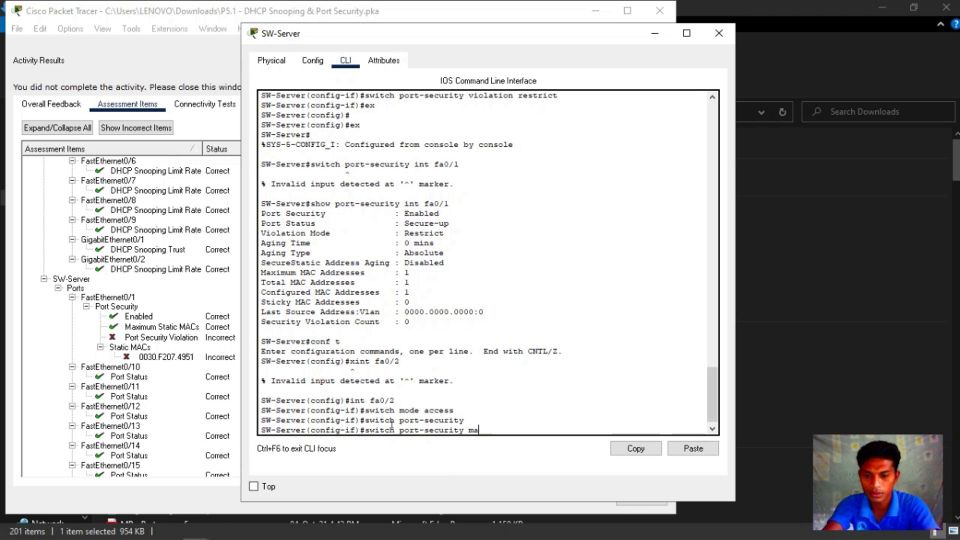
type("c")
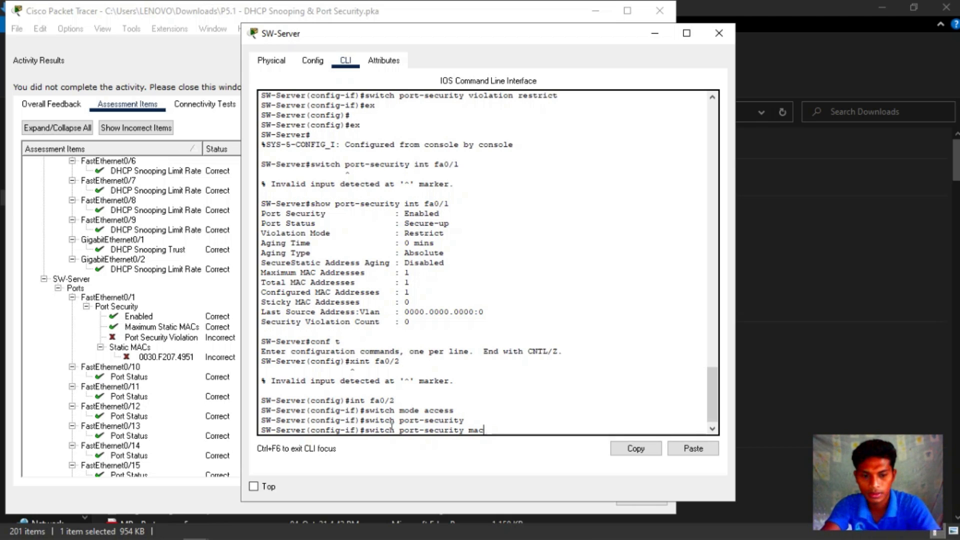
type("-add")
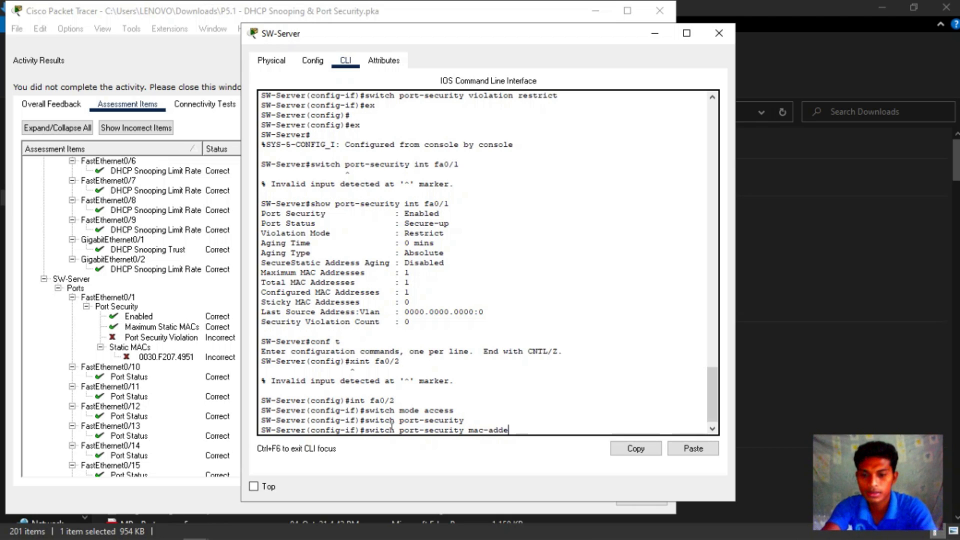
type("re")
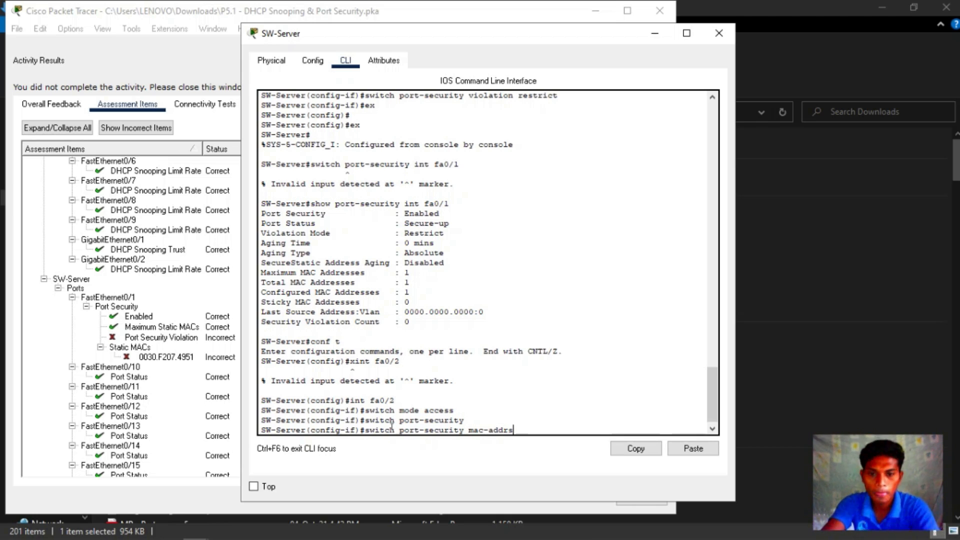
type("ss")
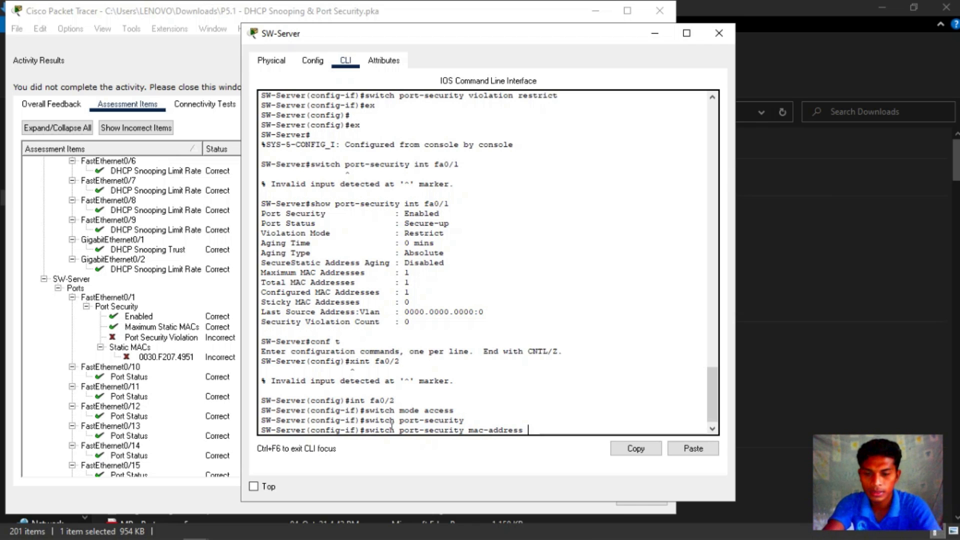
scroll(128, 378, "down", 12)
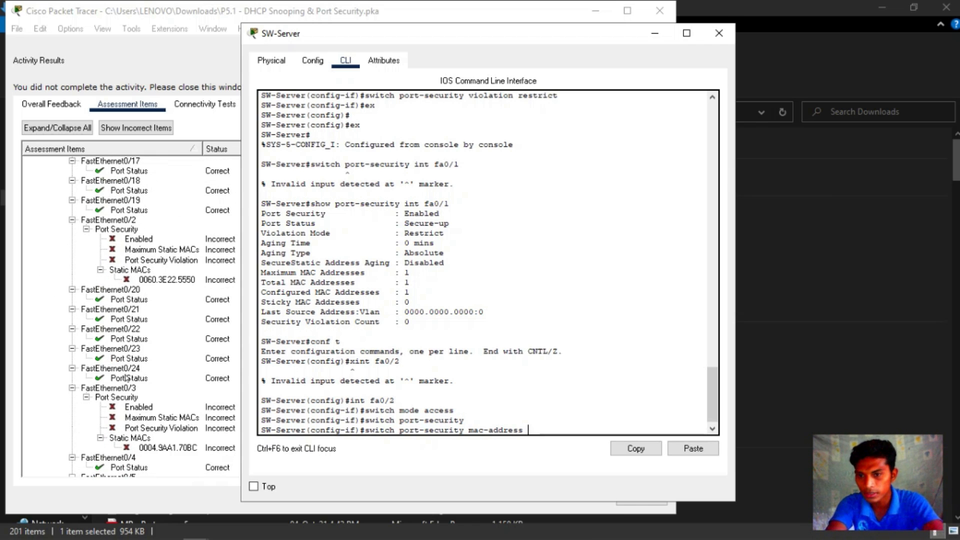
scroll(128, 378, "up", 3)
left_click(160, 381)
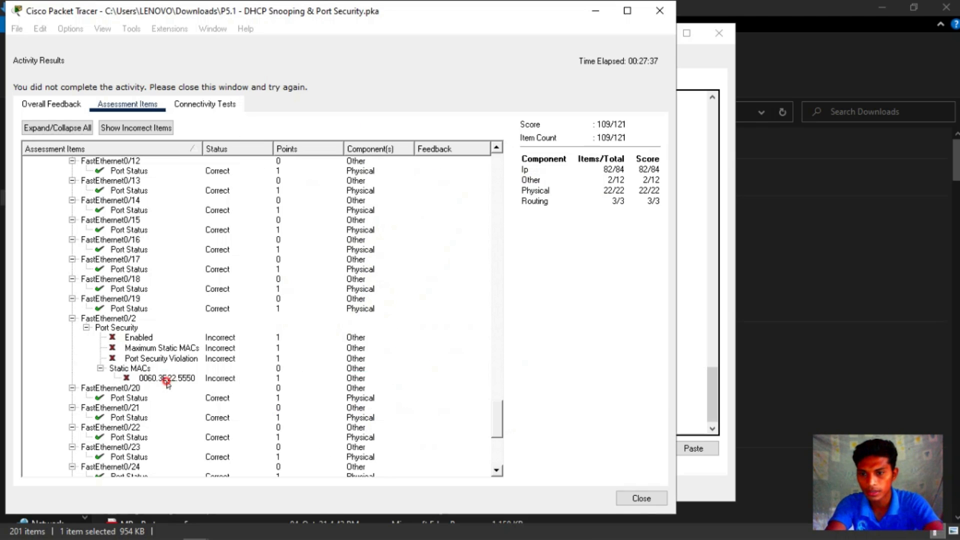
left_click(697, 366)
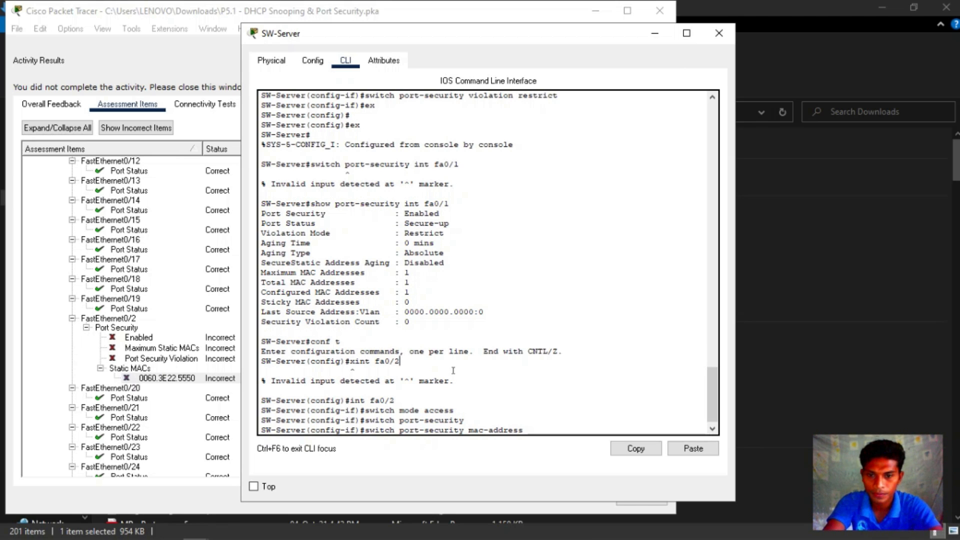
scroll(495, 393, "down", 1)
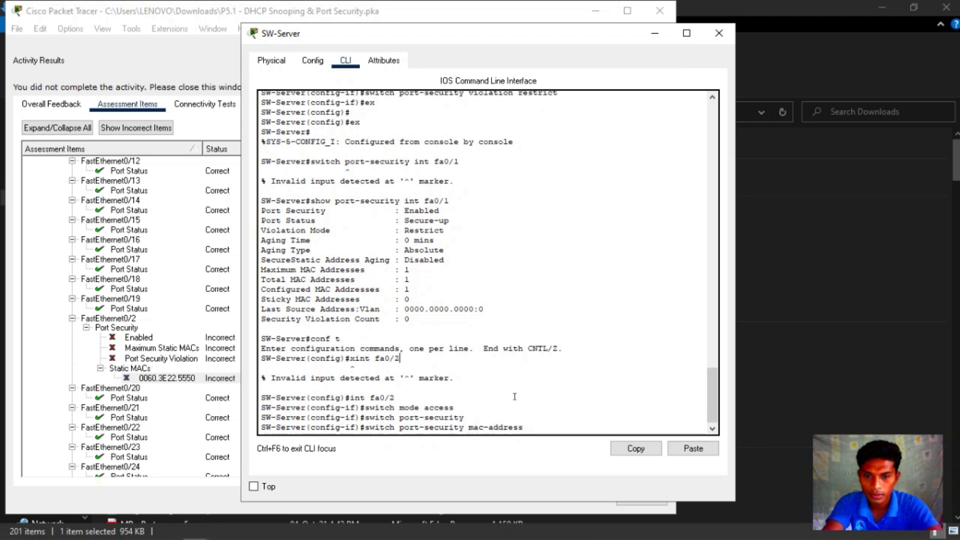
left_click(551, 428)
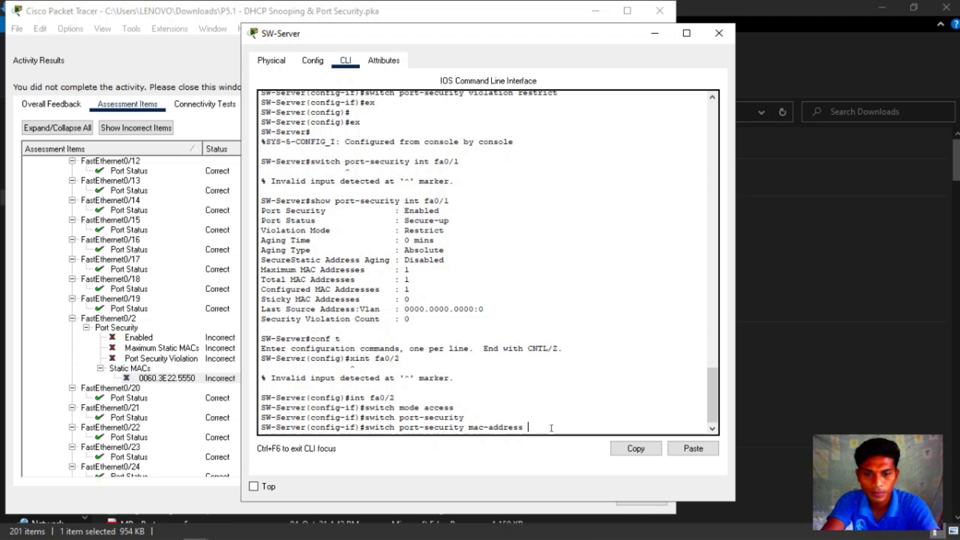
Step: Complete the command with the static MAC address 0060.3E22.5550 and run it on fa0/2
type("00")
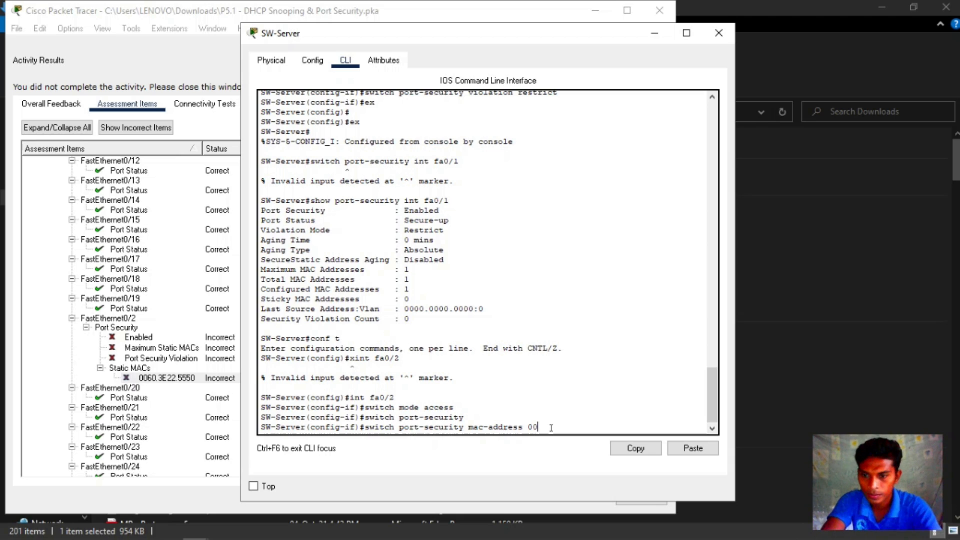
type("60")
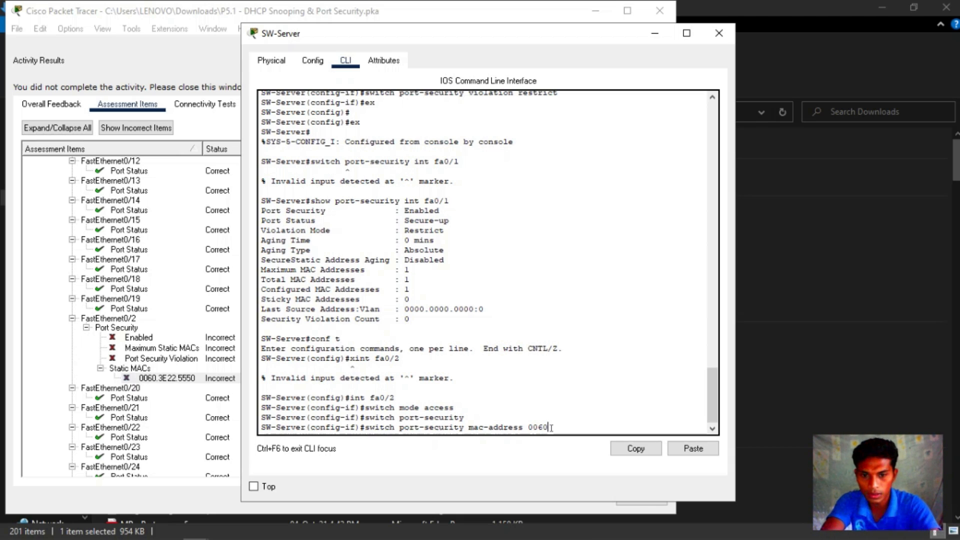
type(".3")
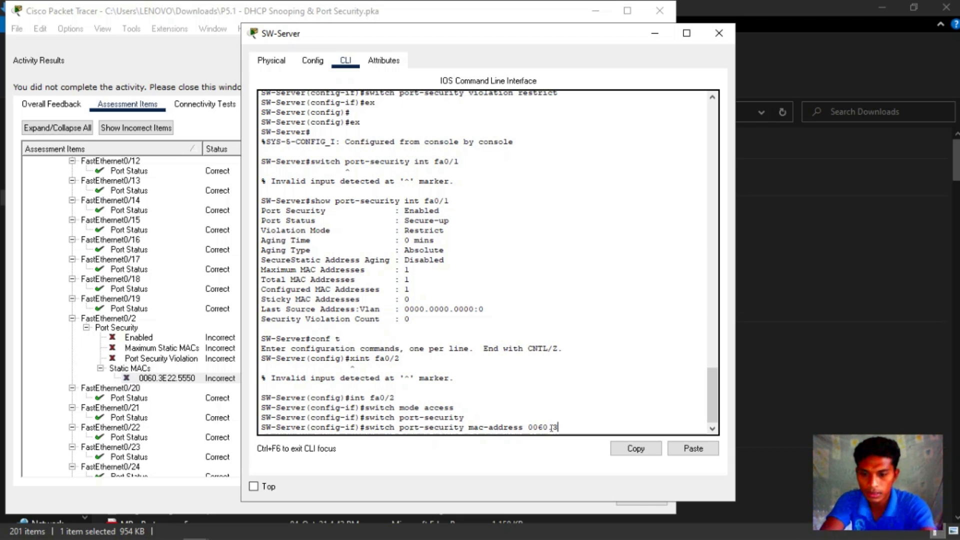
type("E")
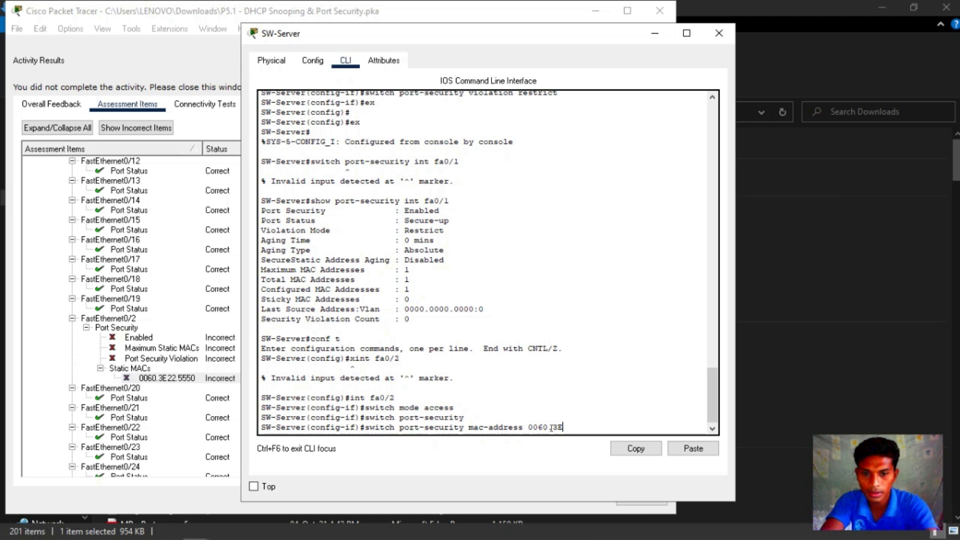
type("2")
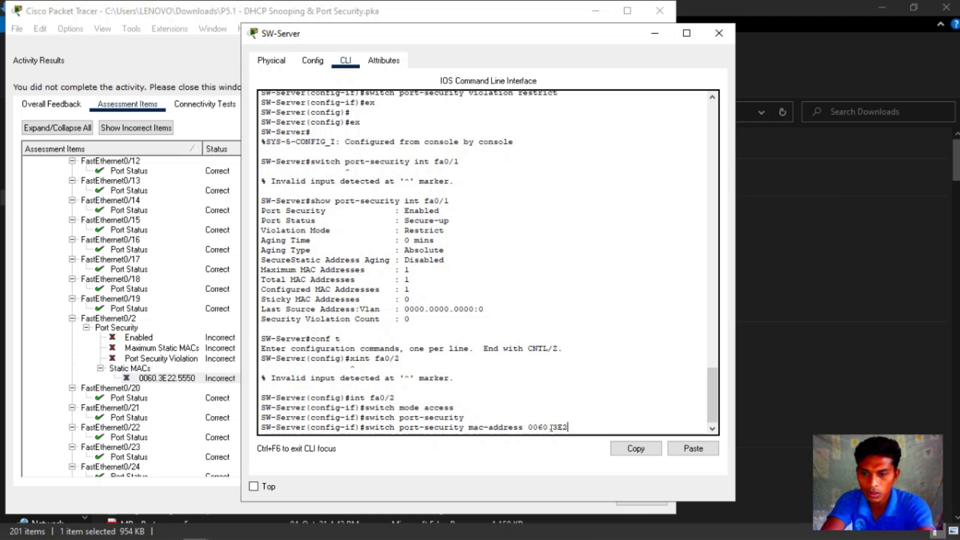
type("2.555")
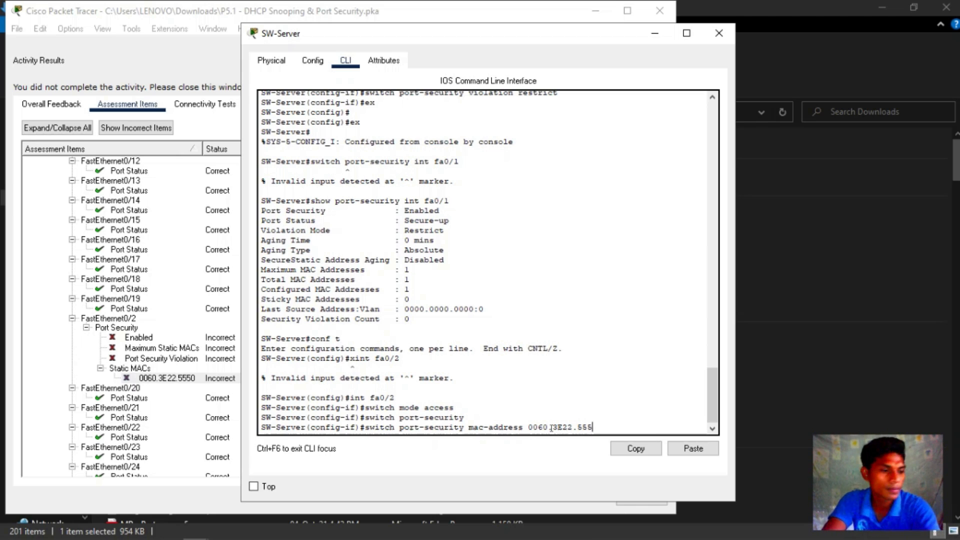
type("0")
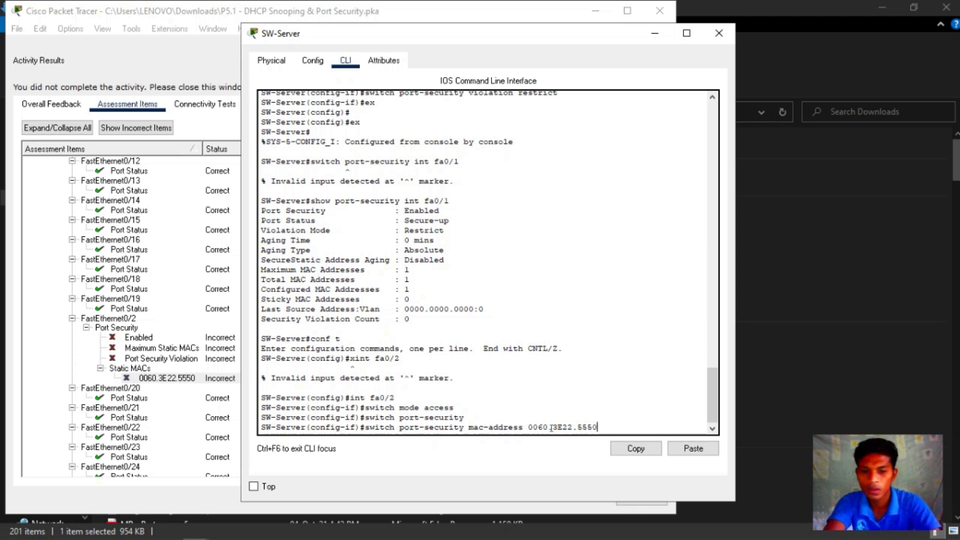
key("Return")
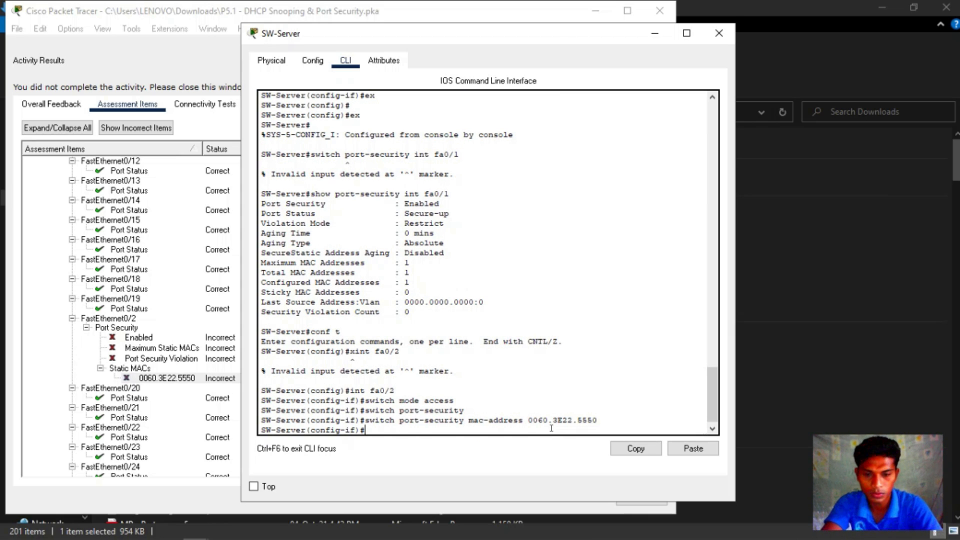
Step: Rework the previous command into "switch port-security violation restrict" and run it on fa0/2
key("Up")
key("BackSpace")
key("BackSpace")
key("BackSpace")
key("BackSpace")
key("BackSpace")
key("BackSpace")
key("BackSpace")
key("BackSpace")
key("BackSpace")
key("BackSpace")
key("BackSpace")
key("BackSpace")
key("BackSpace")
key("BackSpace")
key("BackSpace")
key("BackSpace")
key("BackSpace")
key("BackSpace")
key("BackSpace")
key("BackSpace")
key("BackSpace")
key("BackSpace")
key("BackSpace")
key("BackSpace")
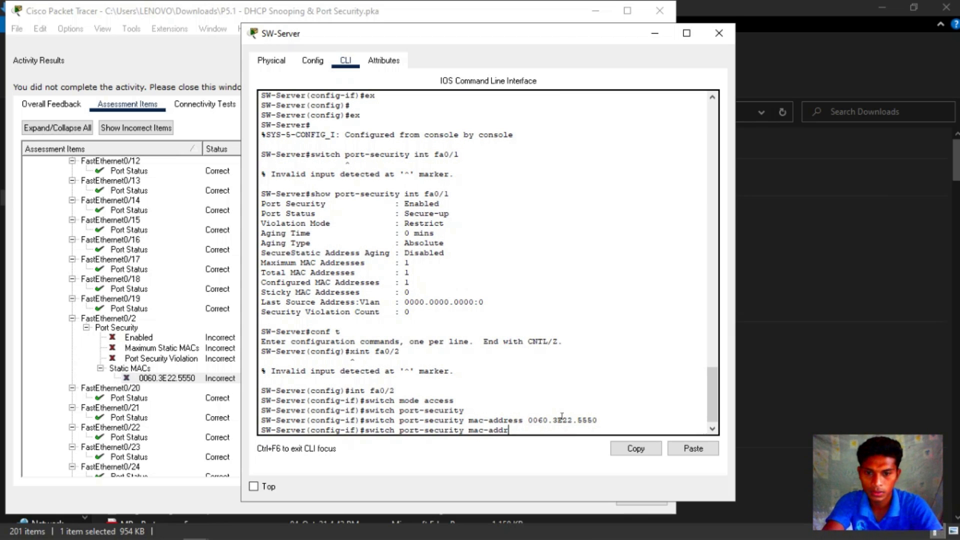
type("VIOLA")
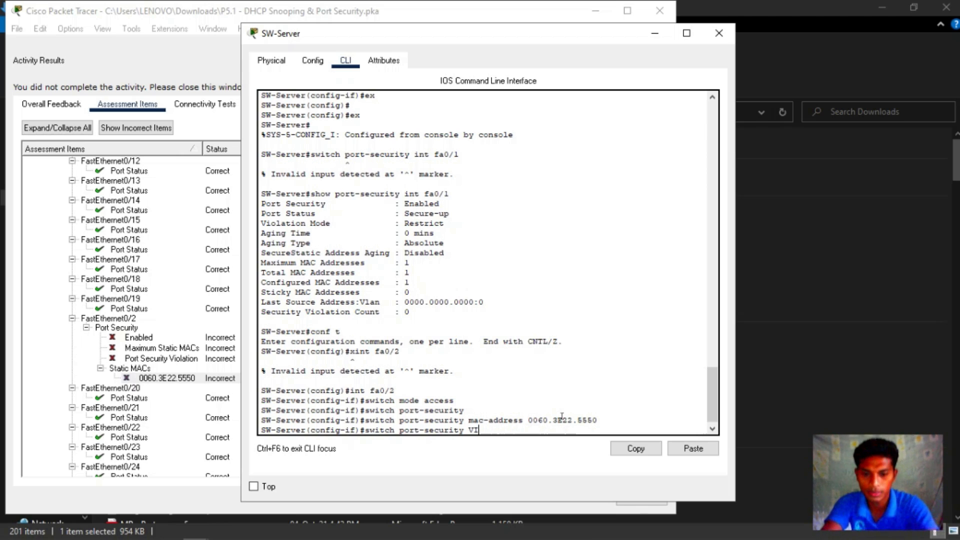
key("BackSpace")
key("BackSpace")
key("BackSpace")
key("BackSpace")
key("BackSpace")
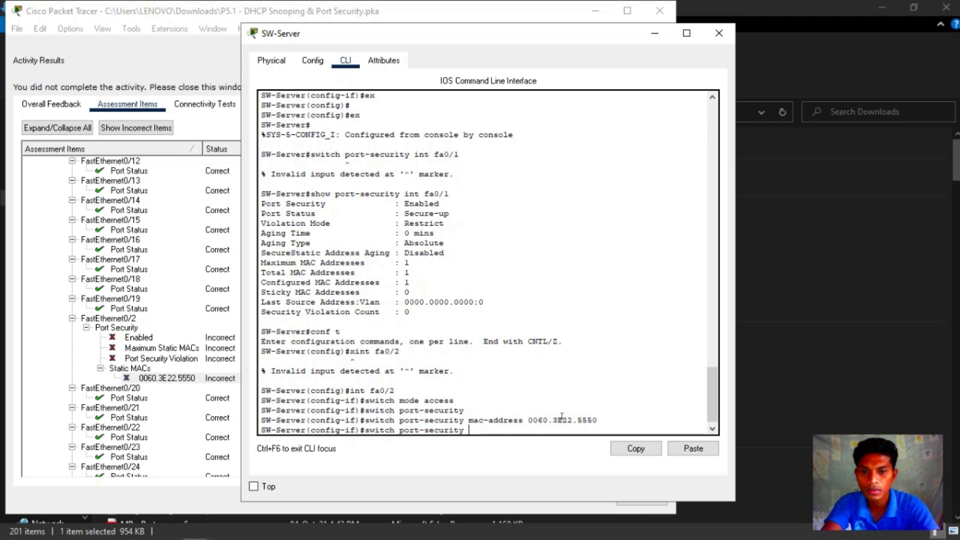
type("vi")
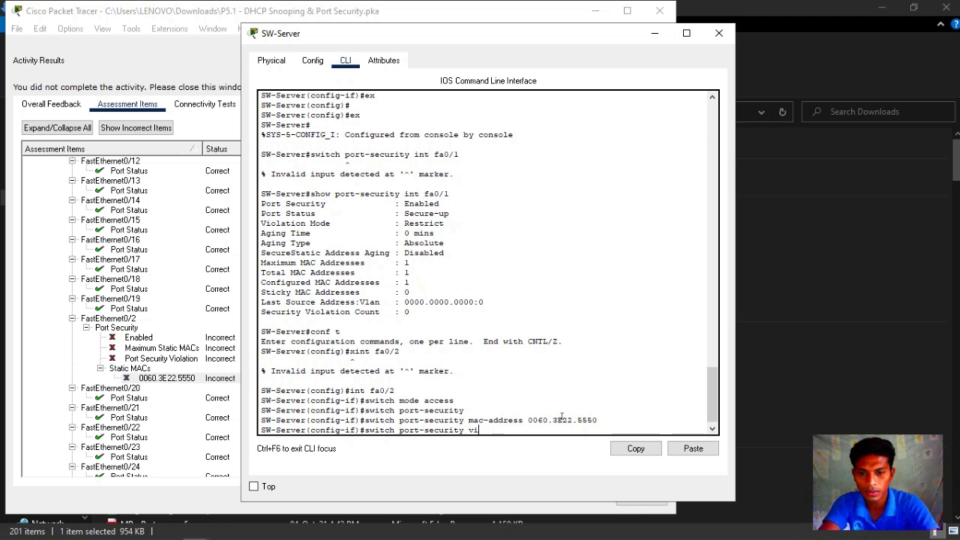
type("olation")
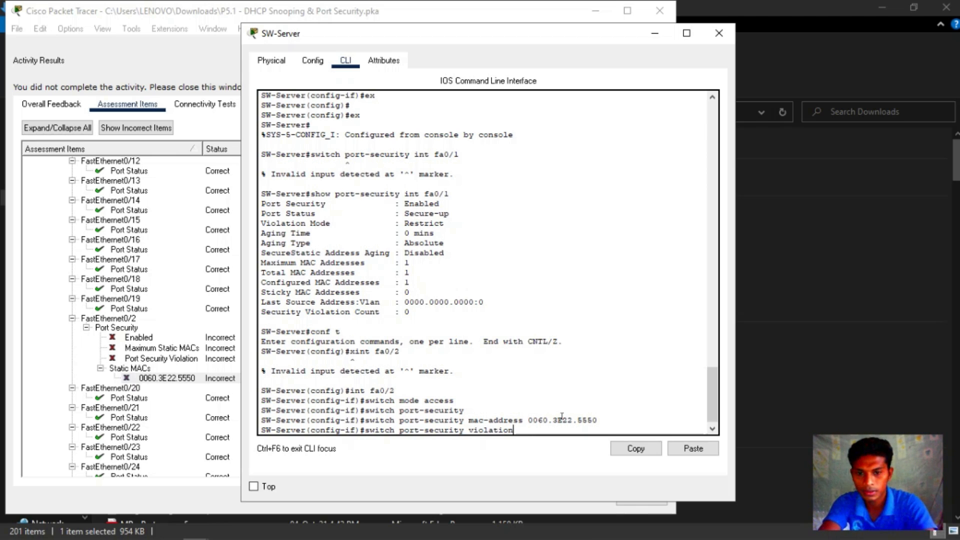
type(" restrict")
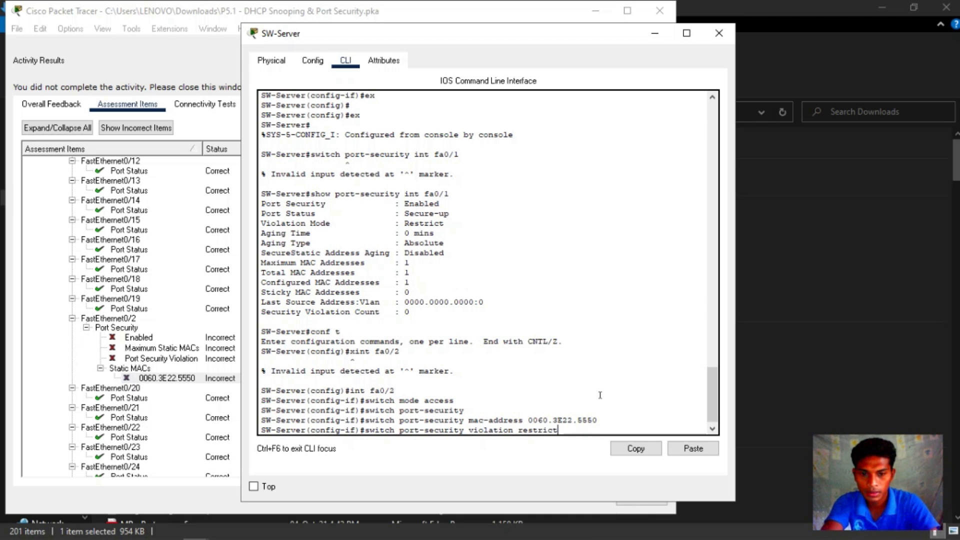
key("Return")
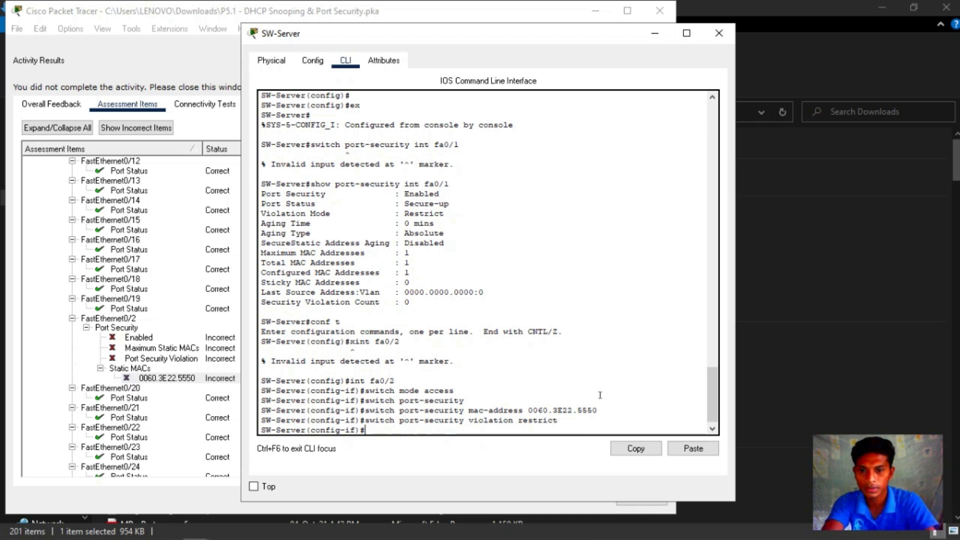
key("Return")
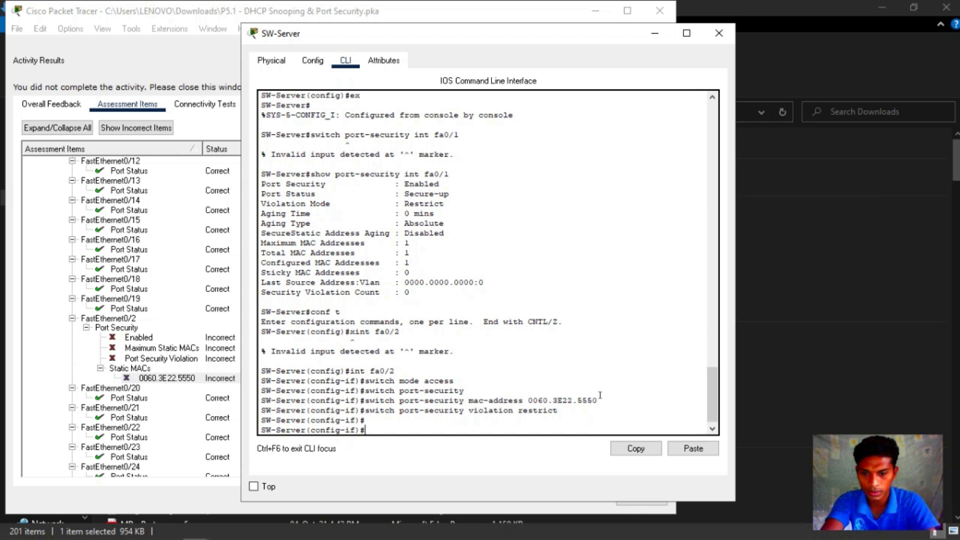
Step: Exit the fa0/2 configuration and enter interface configuration mode for fa0/3 with "int fa0/3"
type("ex")
key("Return")
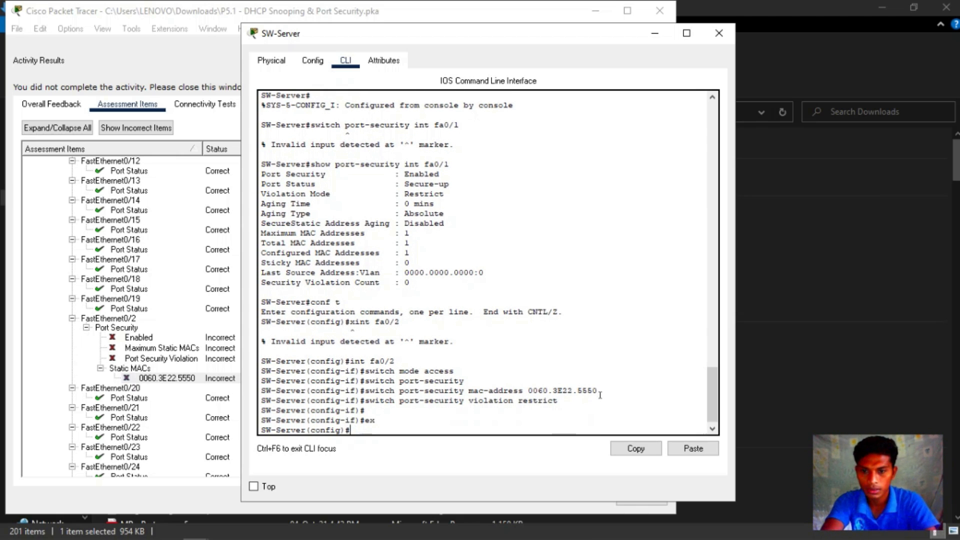
key("Return")
key("Return")
type("in")
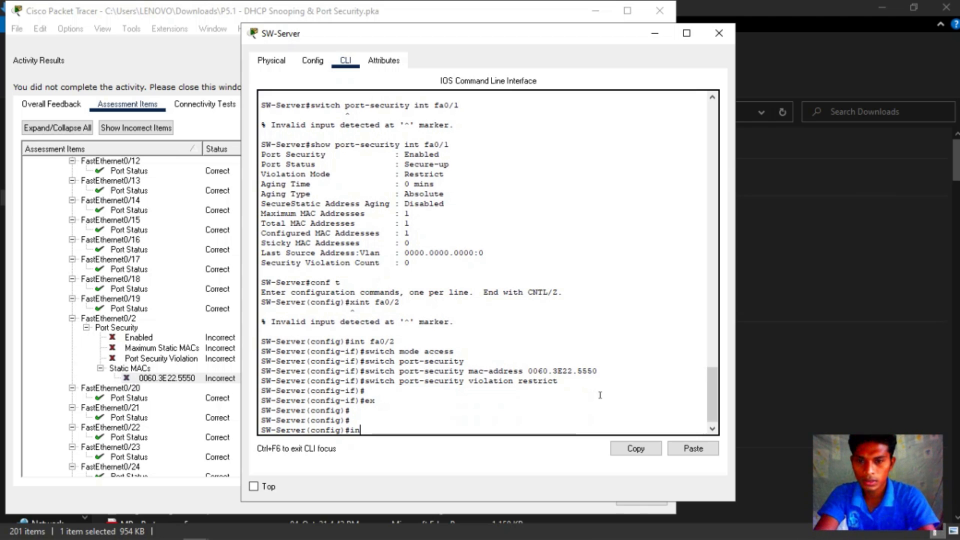
type("t ")
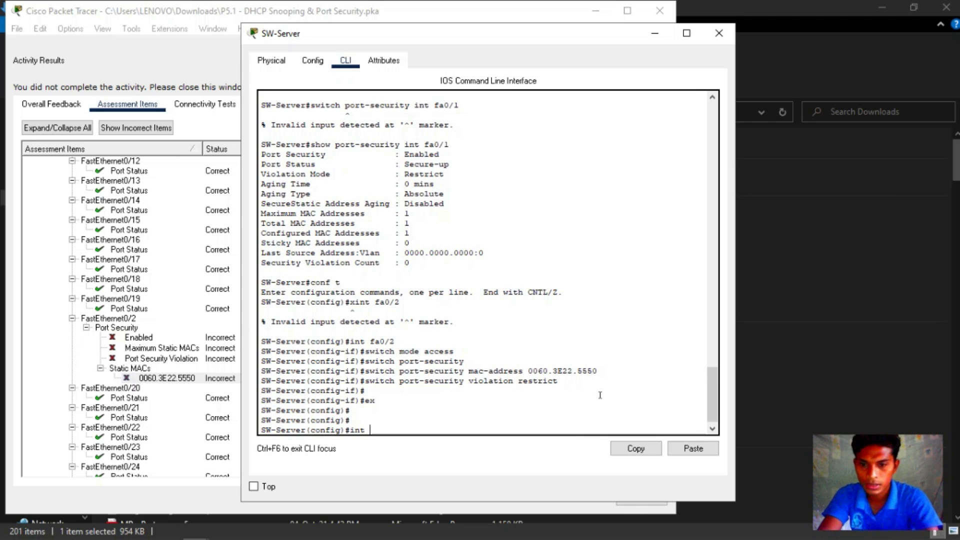
type("fa0/3")
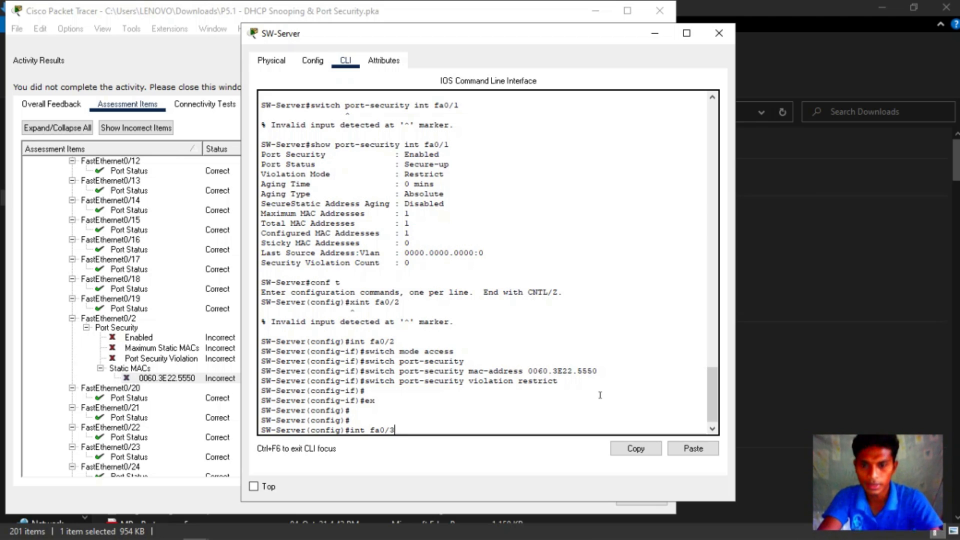
key("Return")
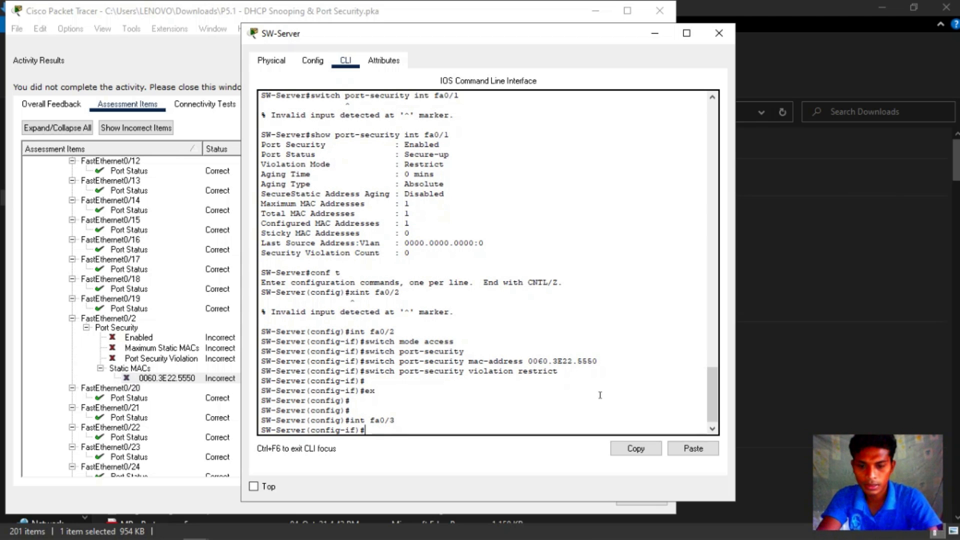
Step: Set interface fa0/3 to access mode with the command "switch mode access"
key("Up")
key("Up")
key("BackSpace")
key("BackSpace")
type("switch ")
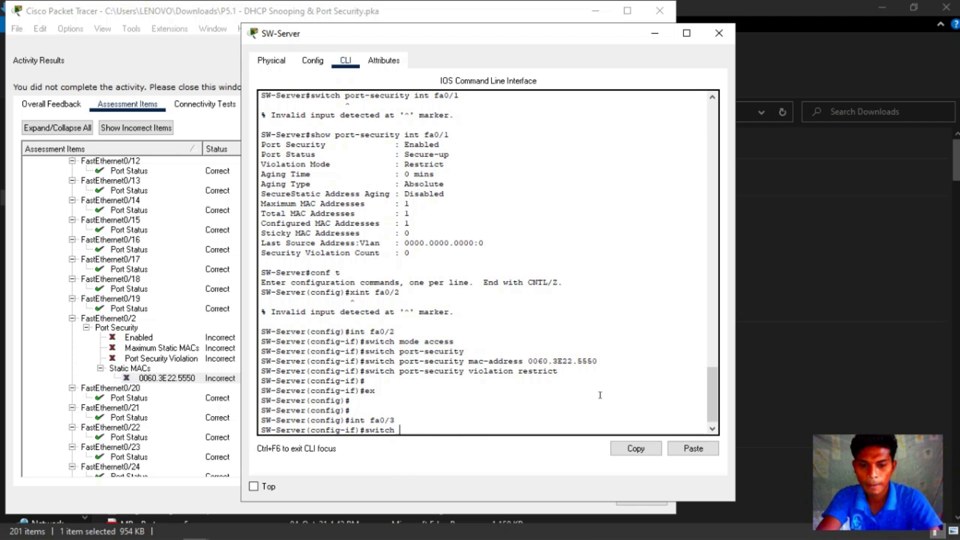
type("po")
key("BackSpace")
key("BackSpace")
type("mode ")
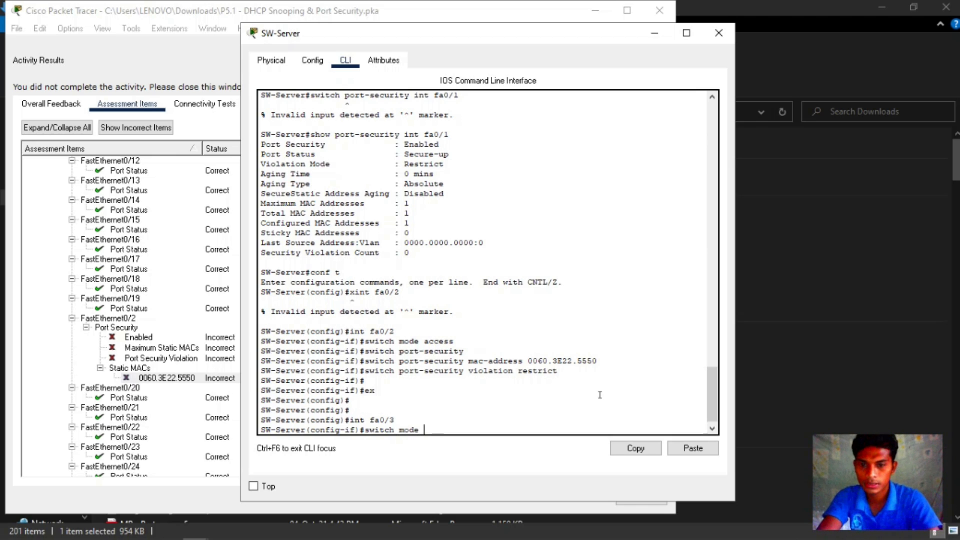
type("access")
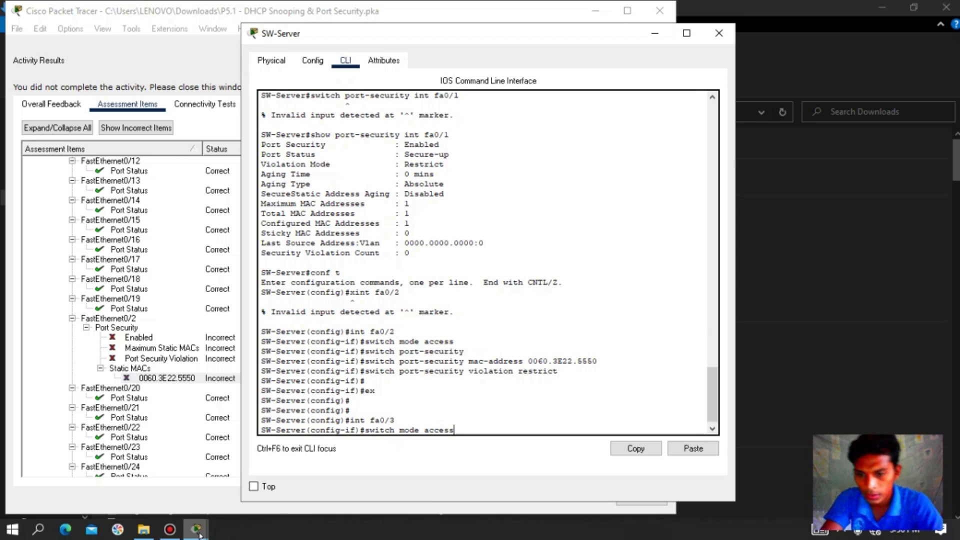
left_click(196, 529)
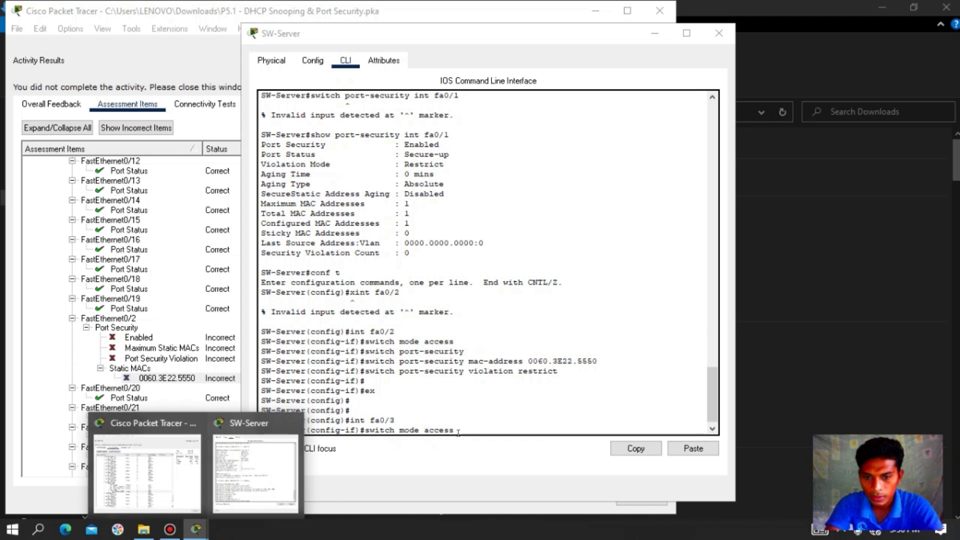
left_click(476, 431)
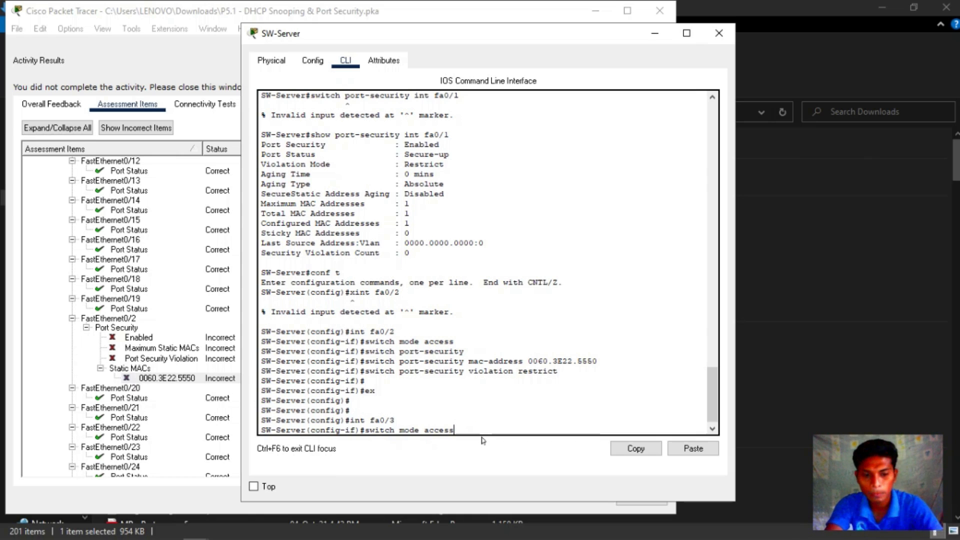
key("Return")
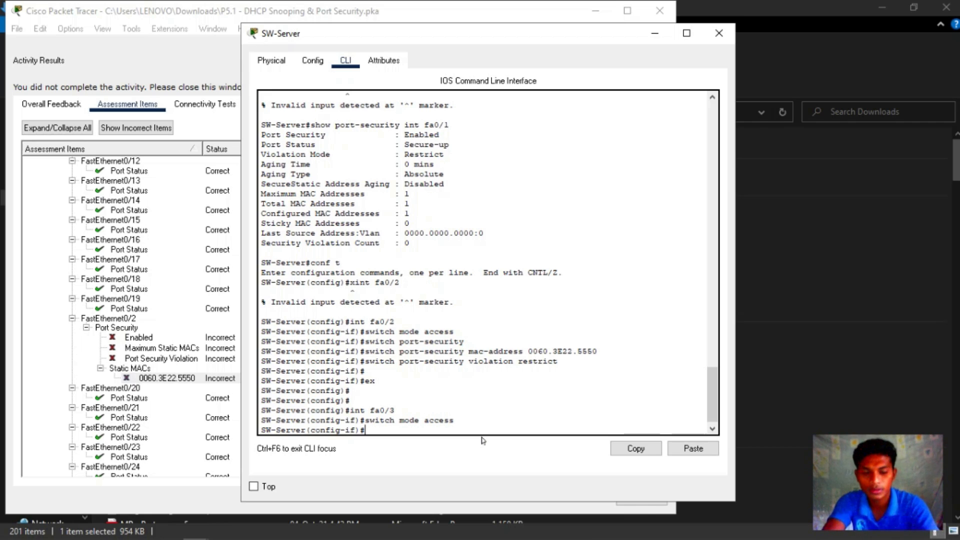
Step: Rework the previous command into "switch port-security mac-address" for fa0/3 and look up FastEthernet0/3's required static MAC in the assessment items
key("Up")
key("BackSpace")
key("BackSpace")
key("BackSpace")
key("BackSpace")
key("BackSpace")
key("BackSpace")
key("BackSpace")
key("BackSpace")
key("BackSpace")
key("BackSpace")
key("BackSpace")
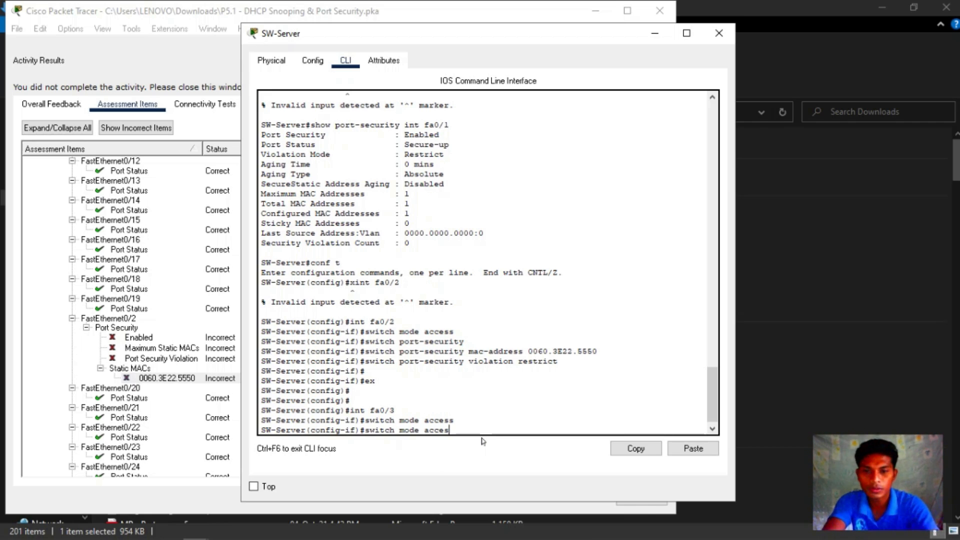
type("port-")
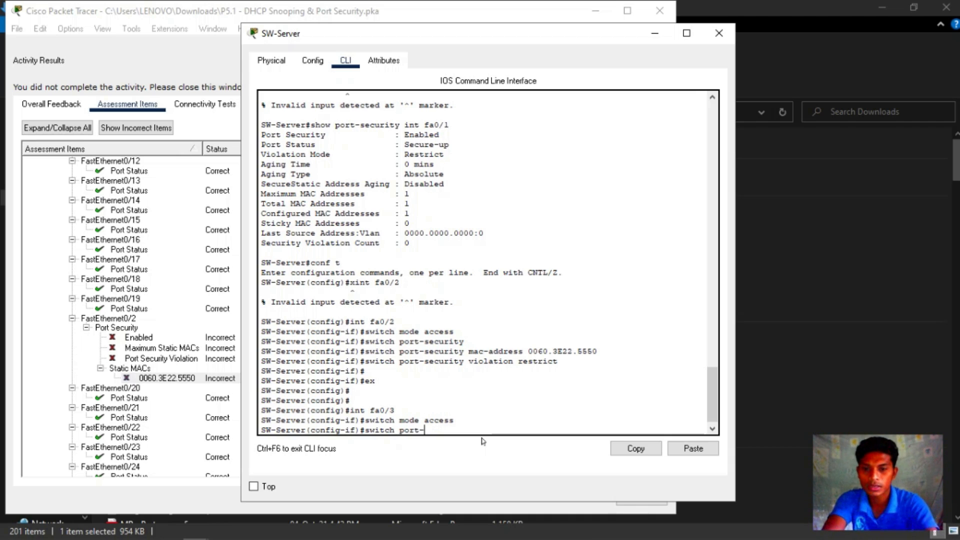
type("ese")
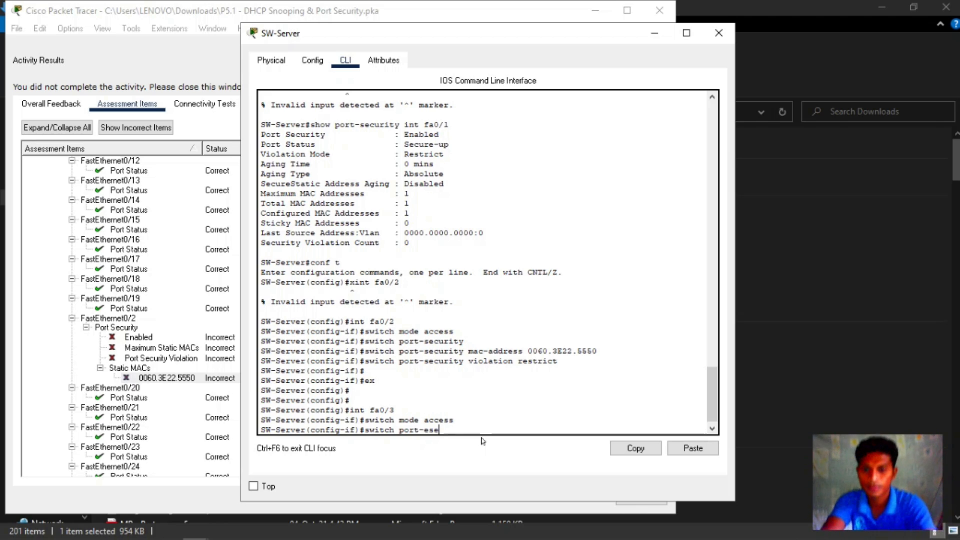
key("BackSpace")
key("BackSpace")
key("BackSpace")
type("securi")
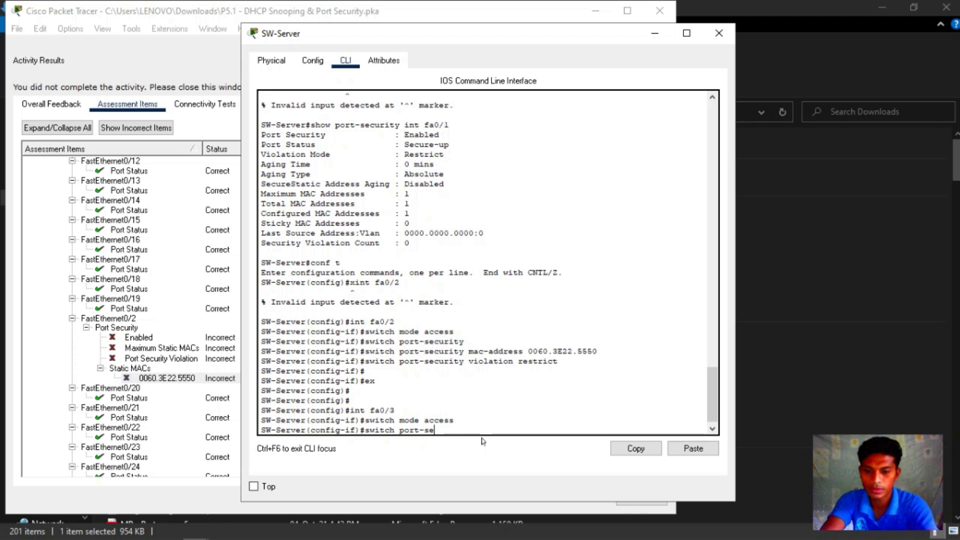
type("ty ")
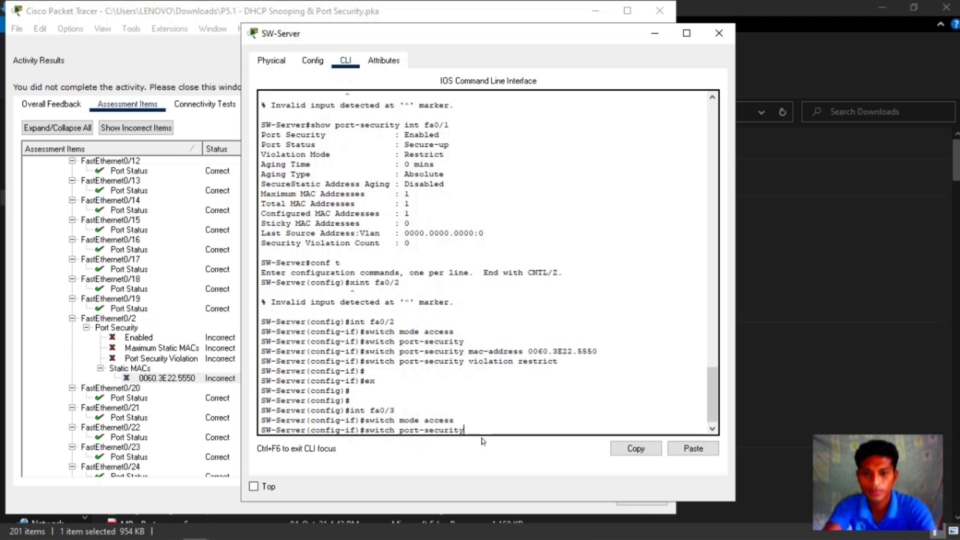
type("ma")
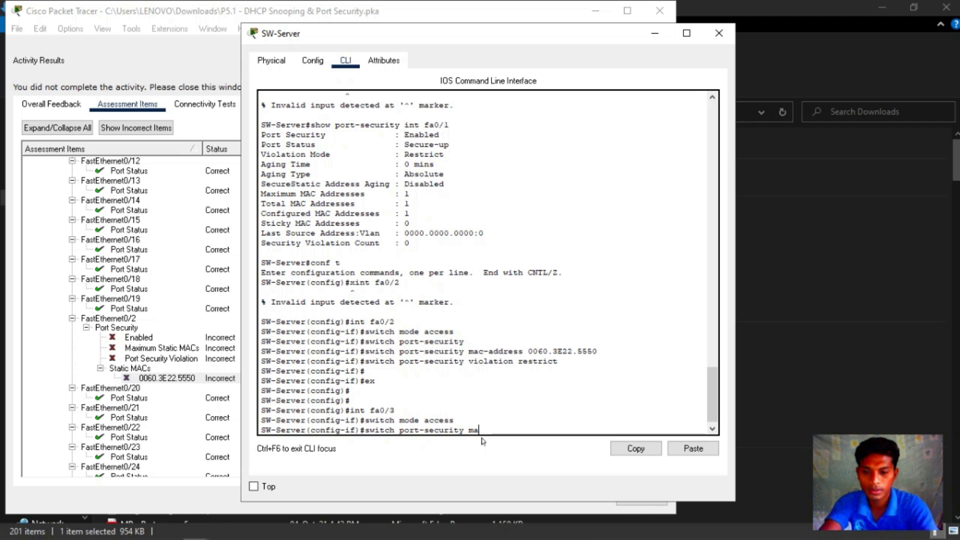
type("c-address")
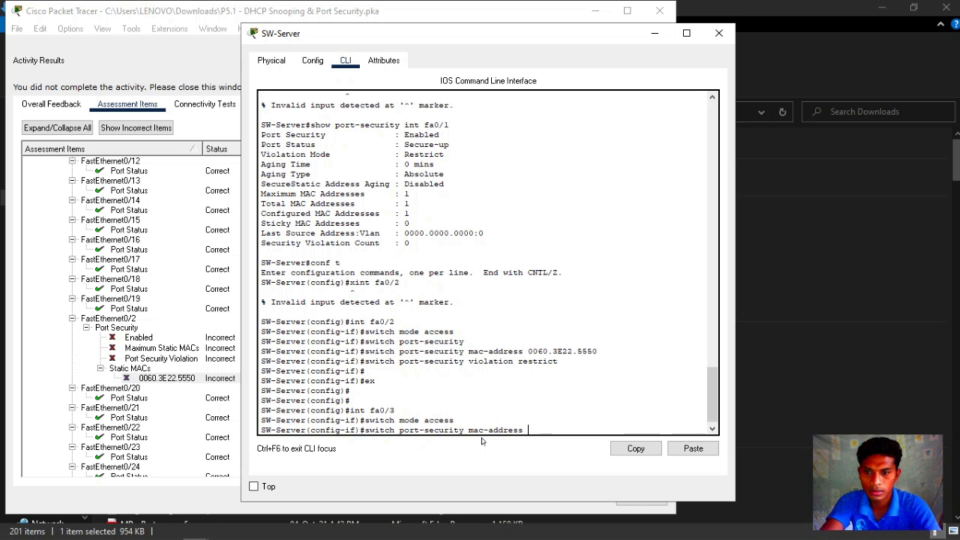
scroll(197, 400, "down", 7)
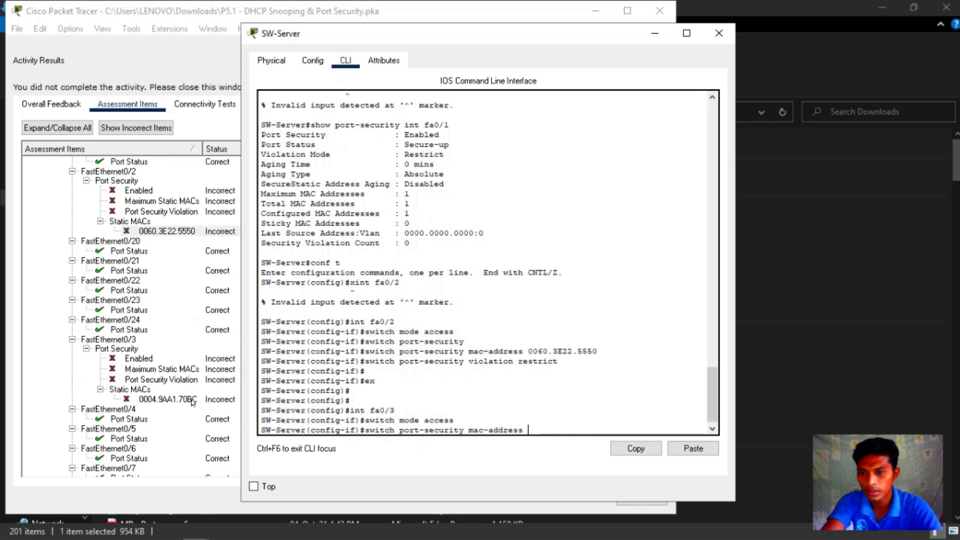
Step: Try to assign the static MAC address 0004.9AA1.70BC to fa0/3 by completing and running the port-security command
type("0")
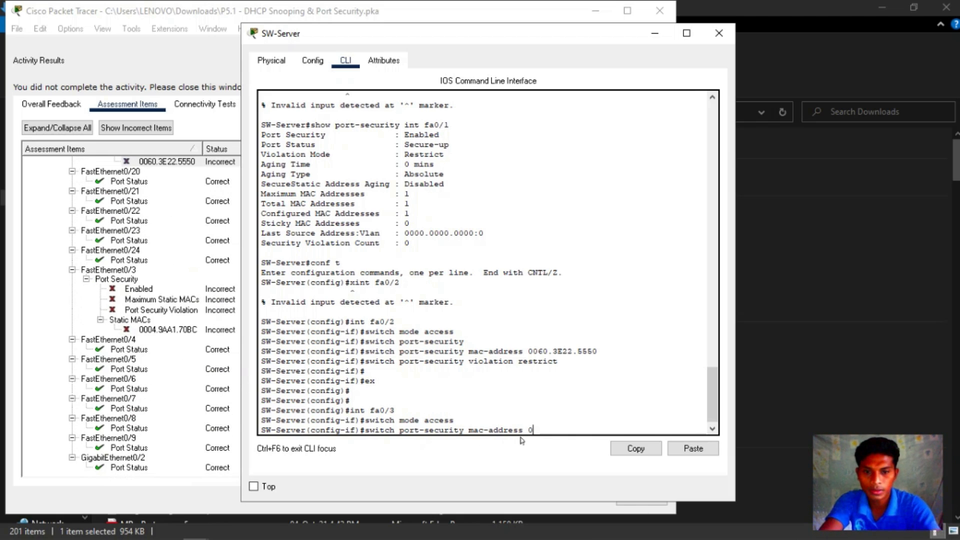
type("004")
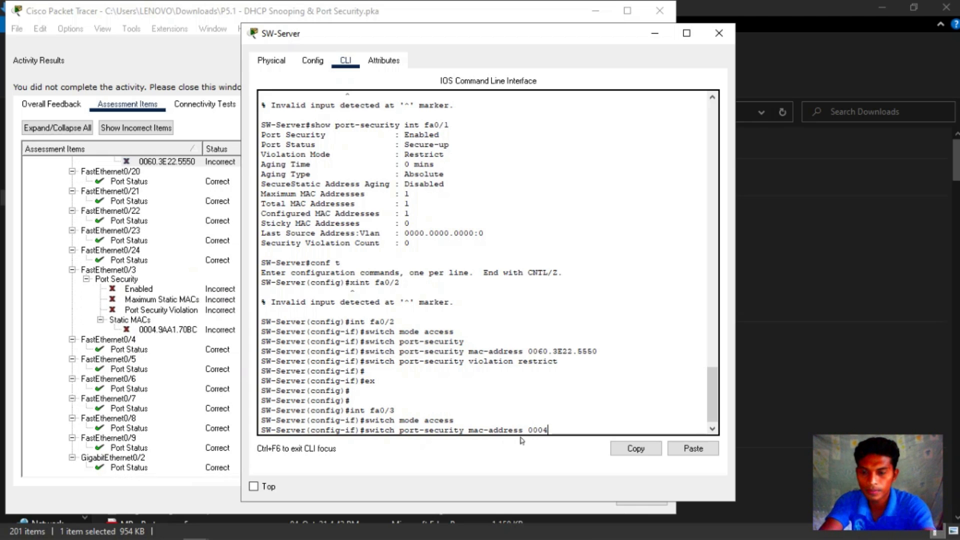
type(".")
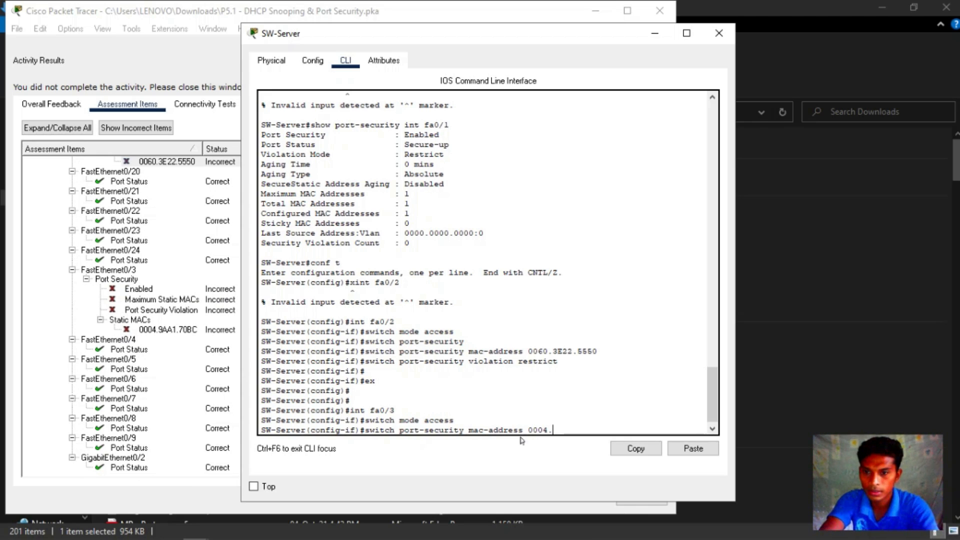
type("9")
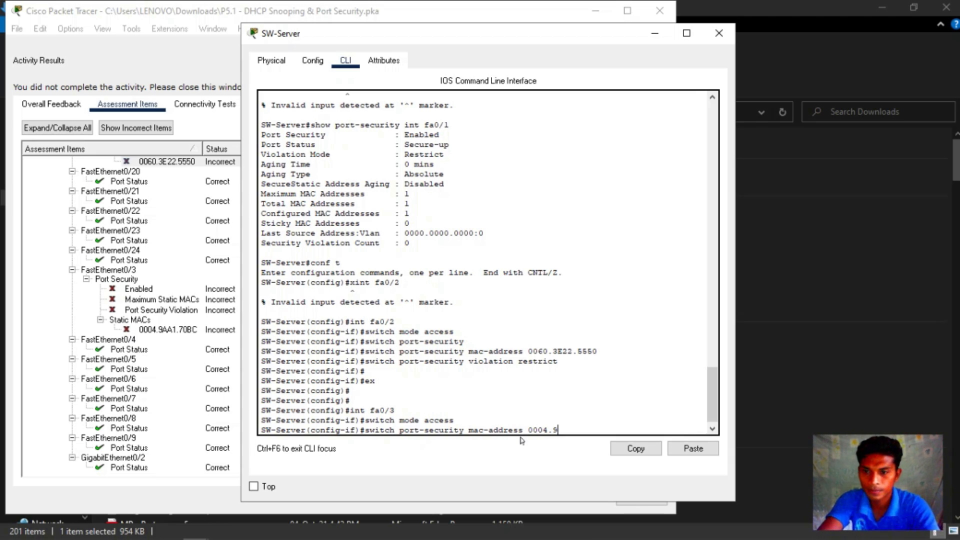
type("AA")
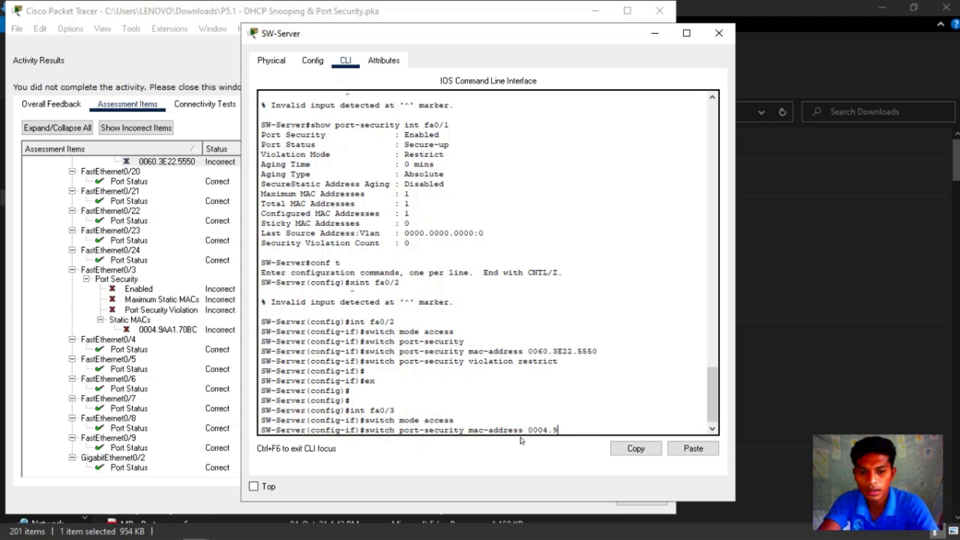
type("1.70")
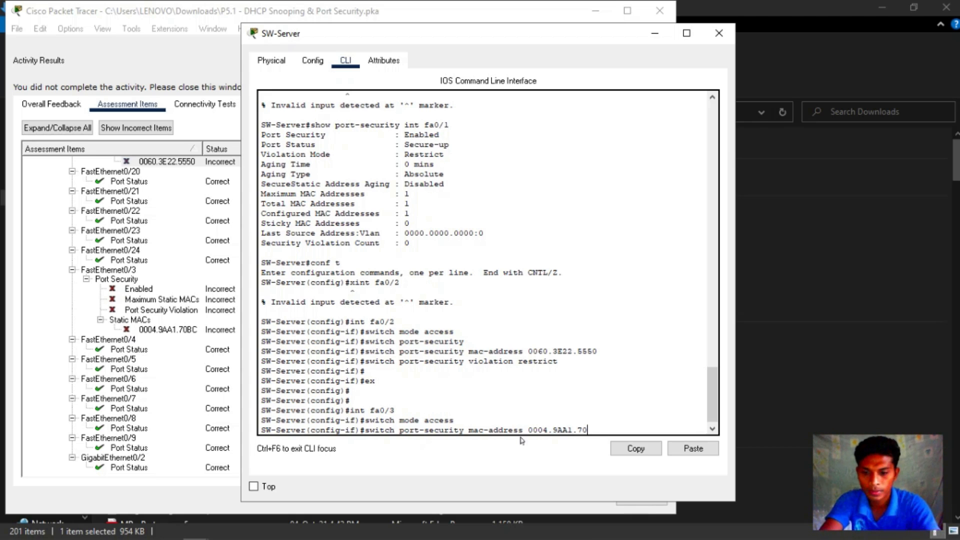
type("BC")
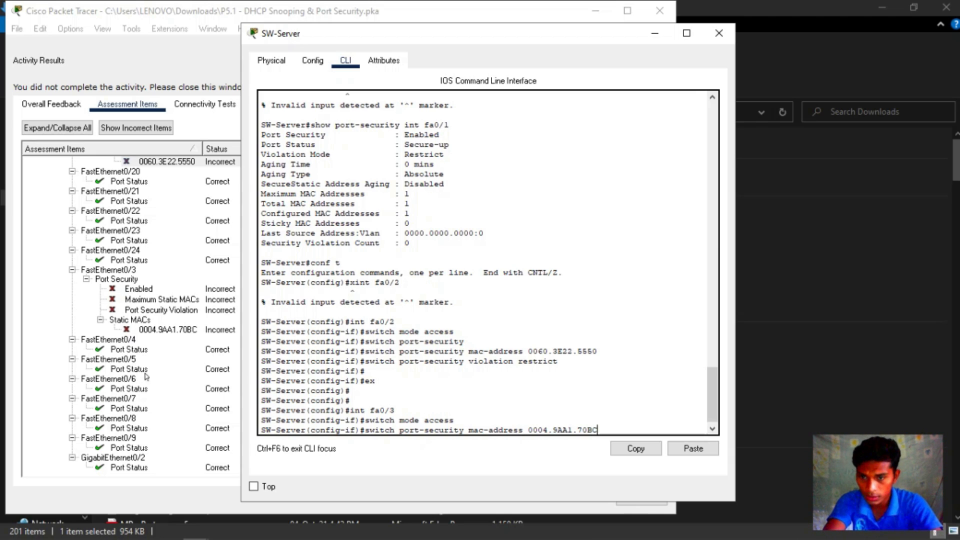
key("Return")
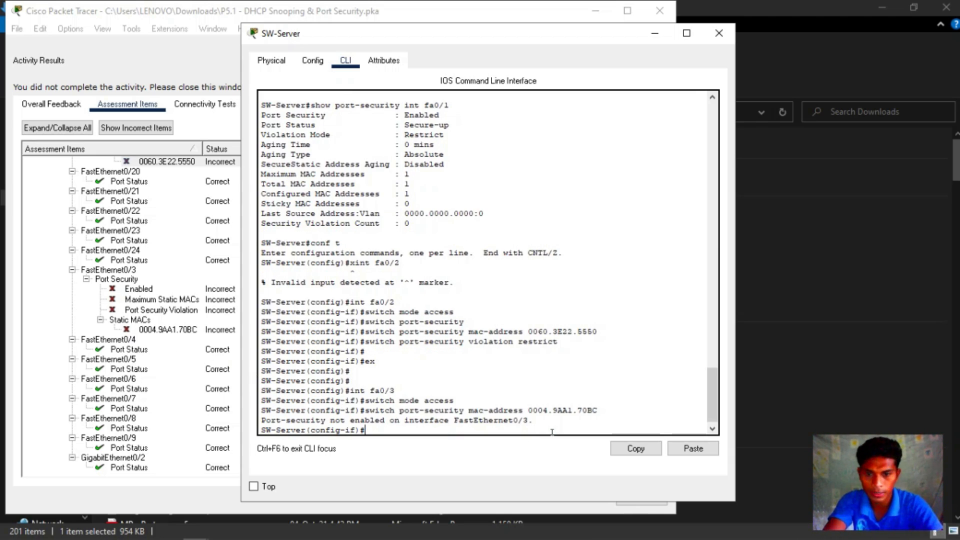
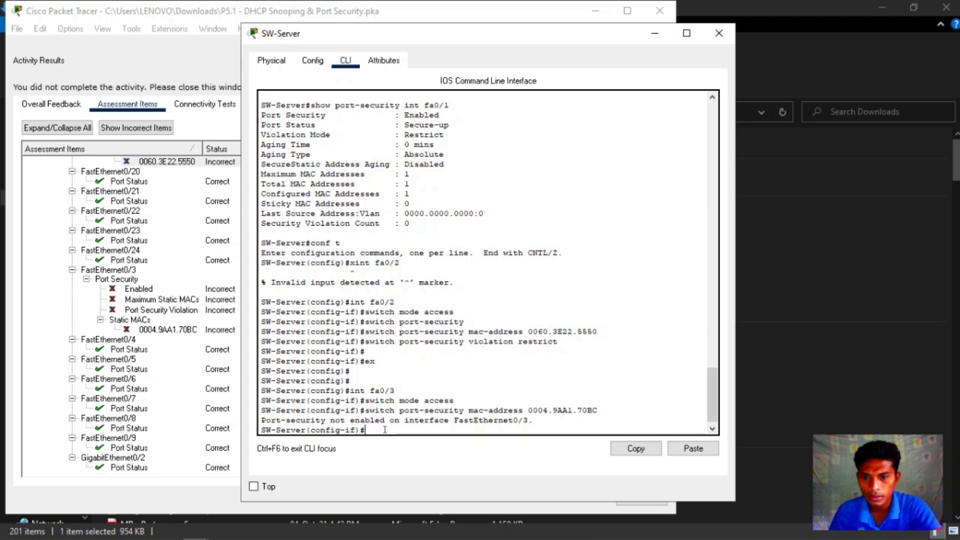
Step: Exit to privileged EXEC mode and re-enter global configuration mode with "conf t"
type("EX")
key("Return")
type("EX")
key("Return")
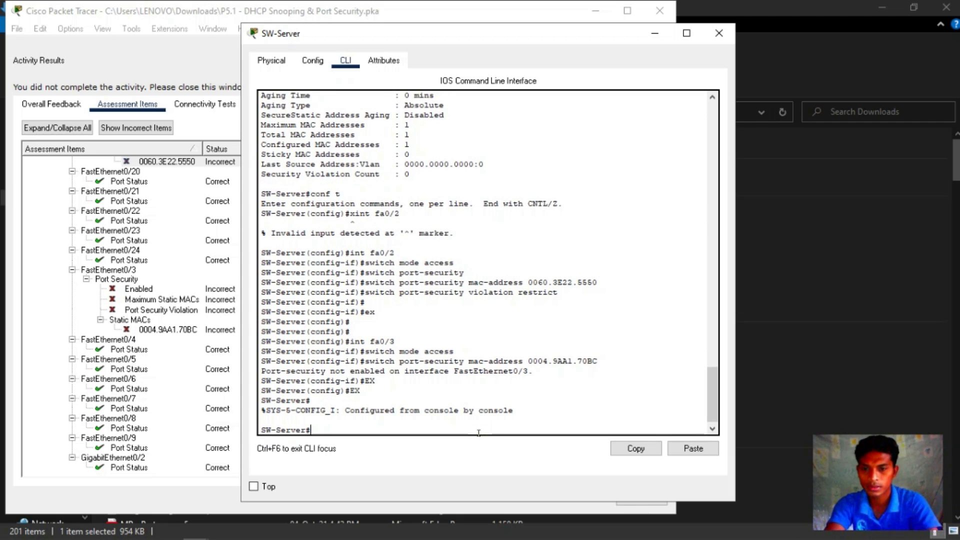
type("CONF")
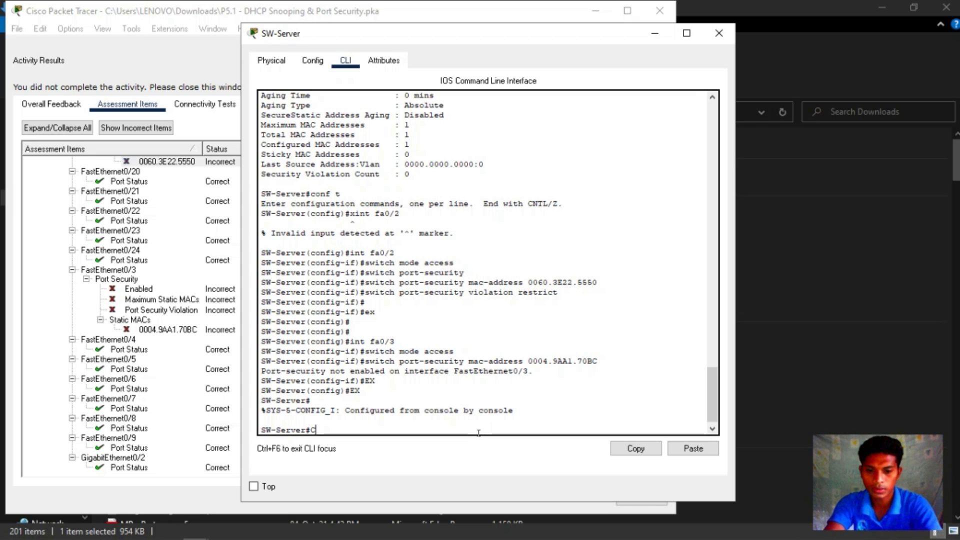
key("BackSpace")
key("BackSpace")
key("BackSpace")
key("BackSpace")
key("BackSpace")
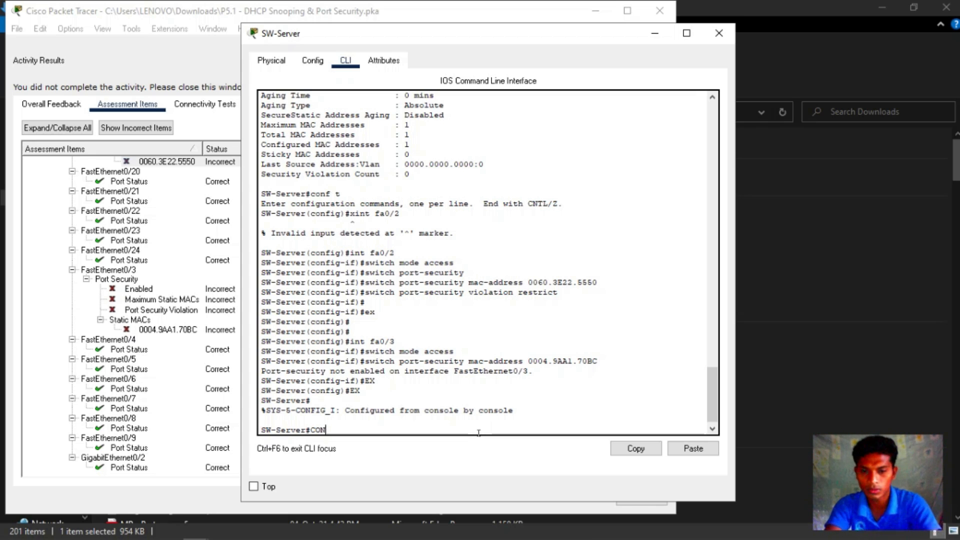
type("con")
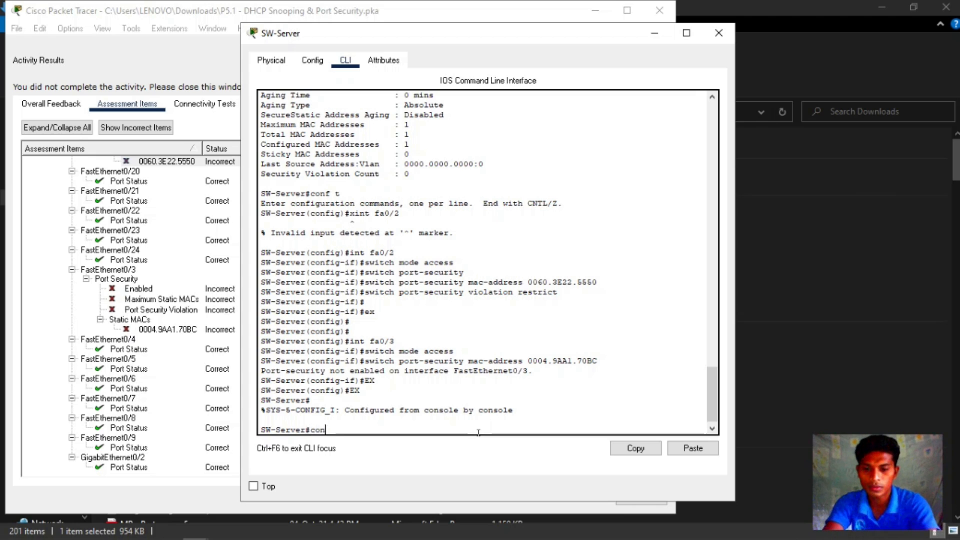
type("f t")
key("Return")
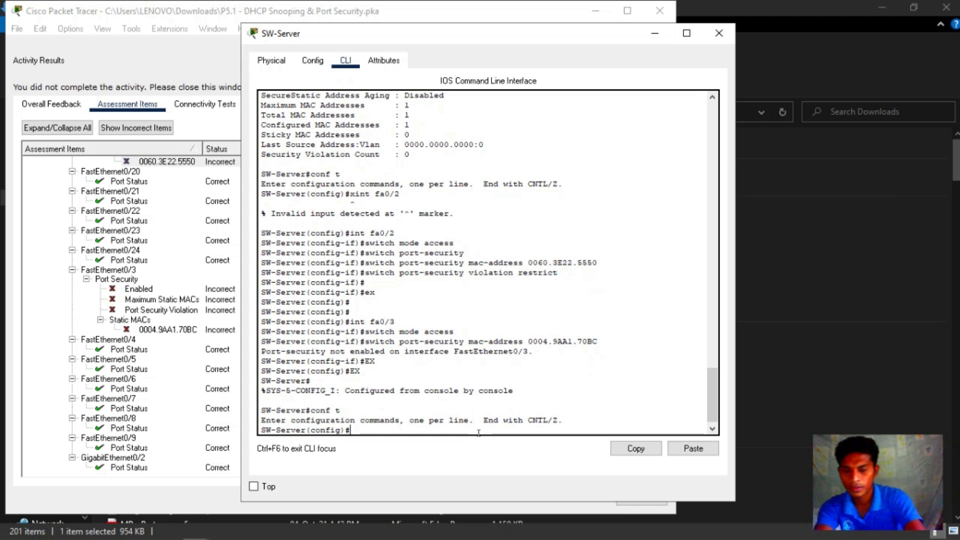
Step: Enter interface fa0/3 and set it to access mode with "switch mode access"
type("int fa0/1")
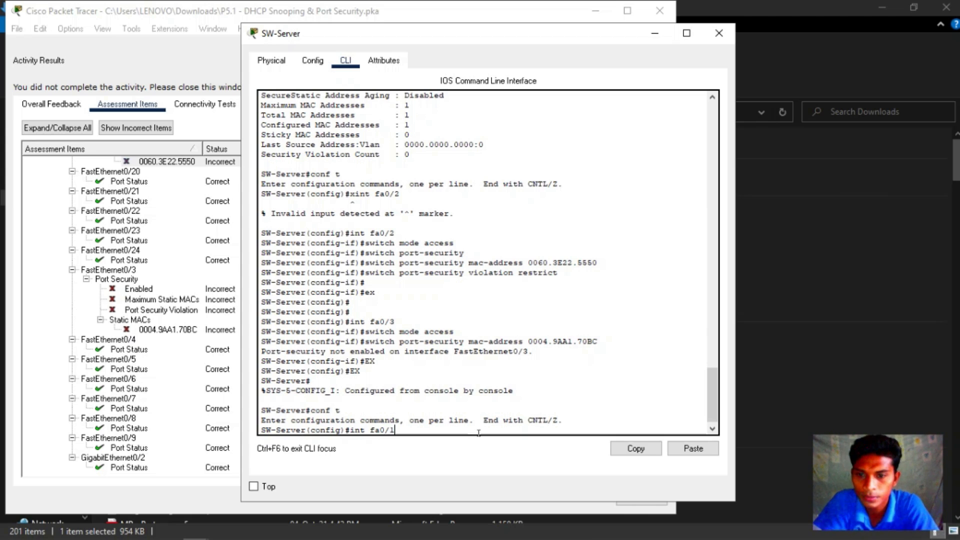
key("BackSpace")
type("3")
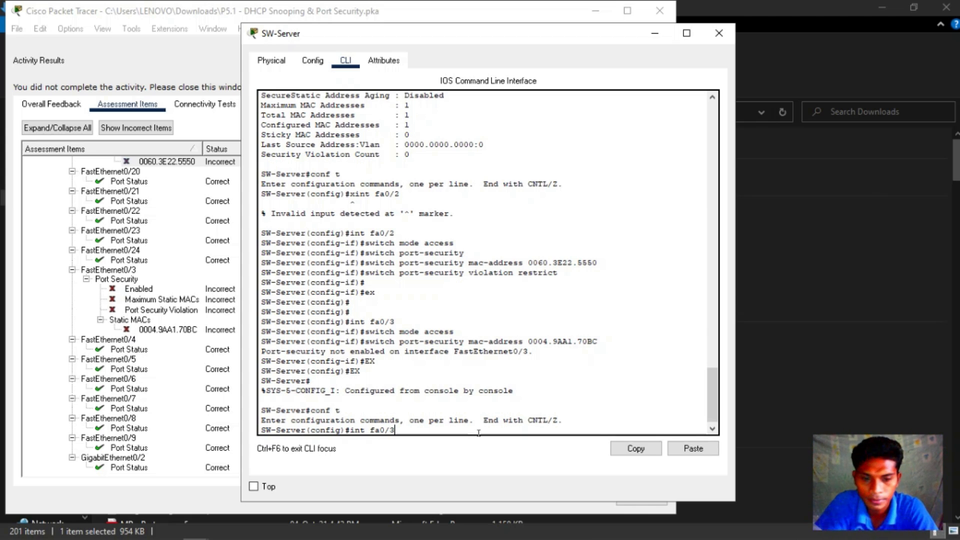
key("Return")
type("switch")
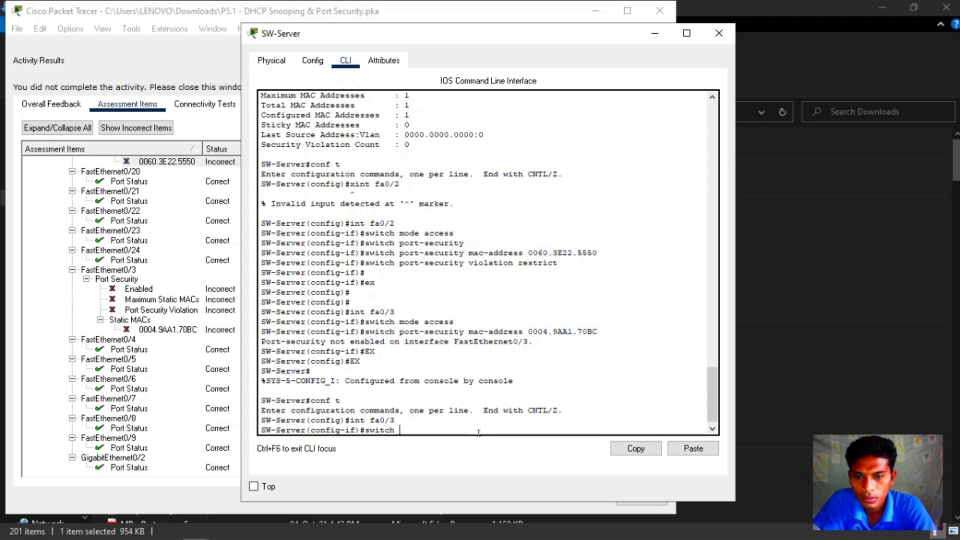
type(" mode")
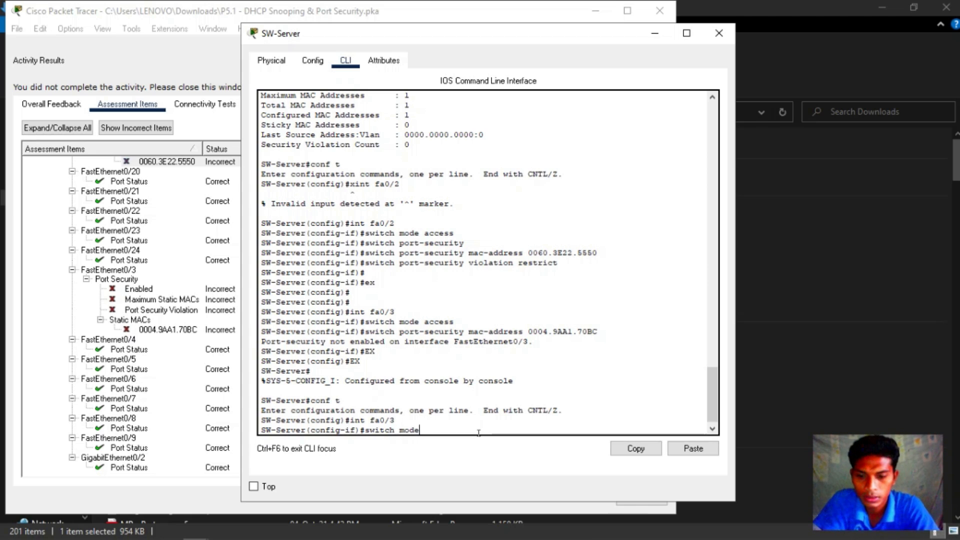
type(" access")
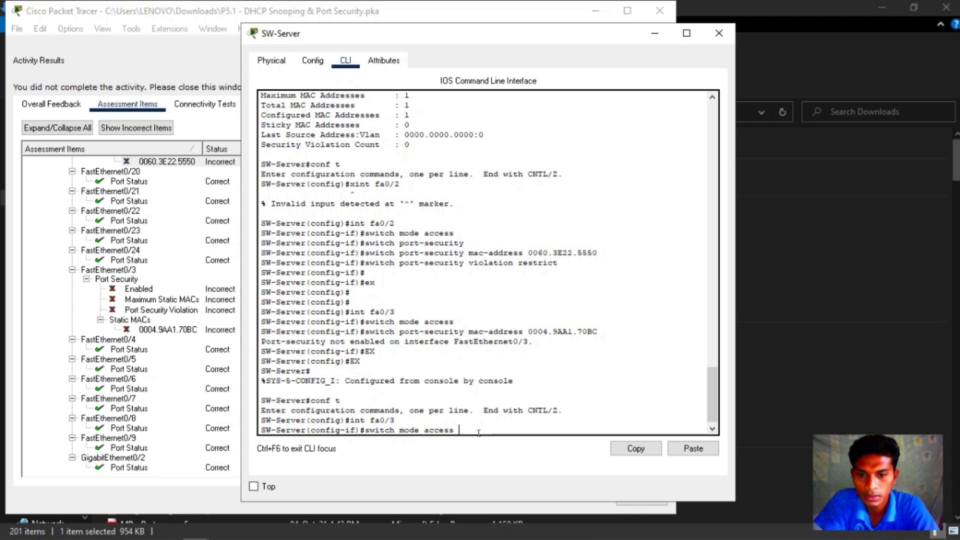
key("Return")
Step: Enable port security on fa0/3 with the command "switch port-security"
type("switch port-")
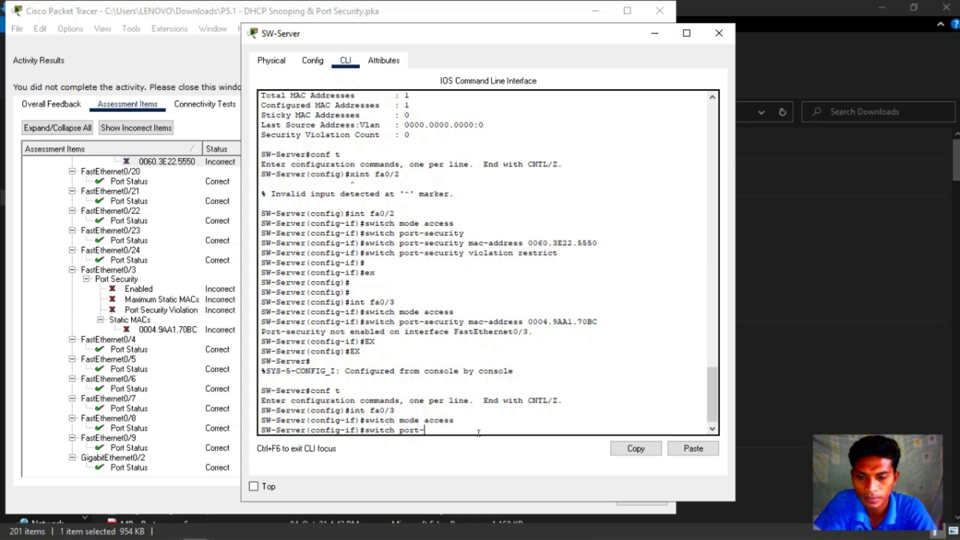
type("se")
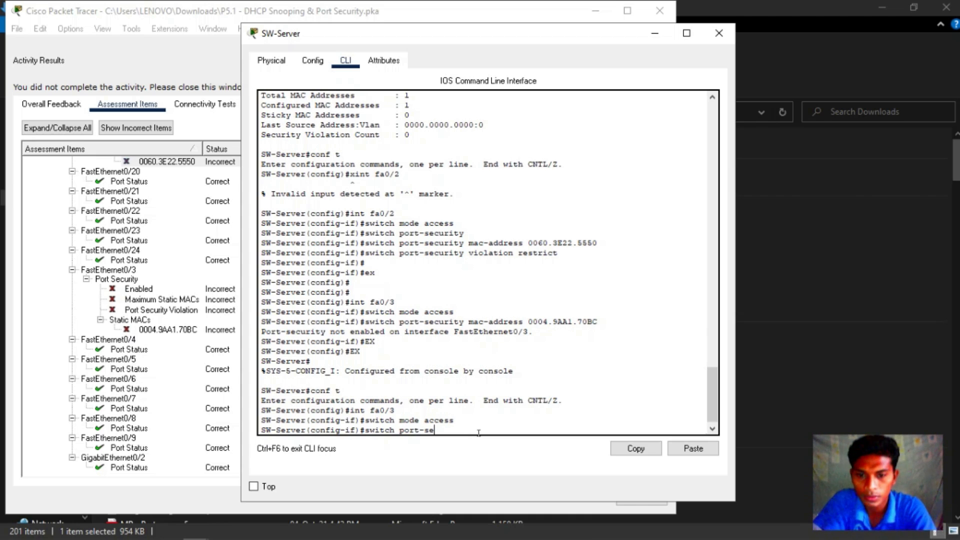
type("curuty")
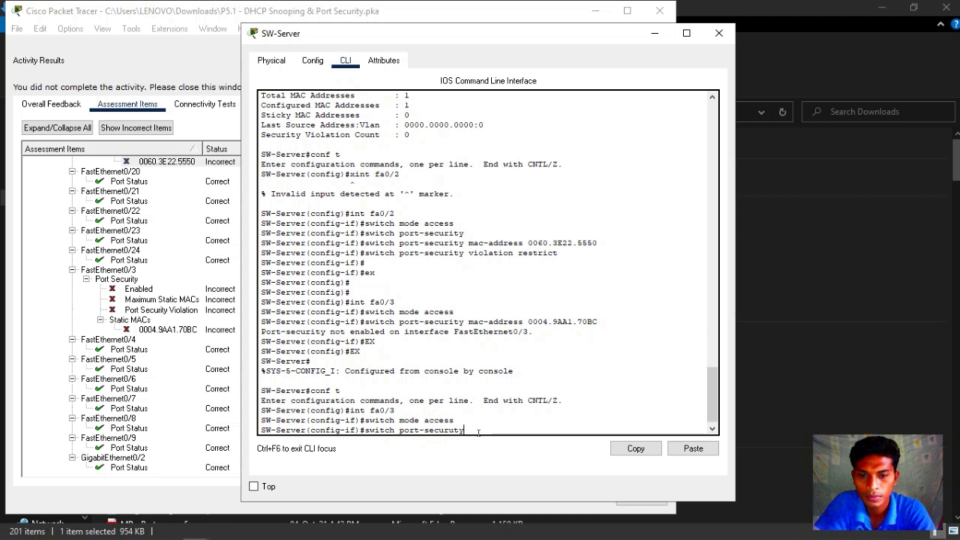
key("Return")
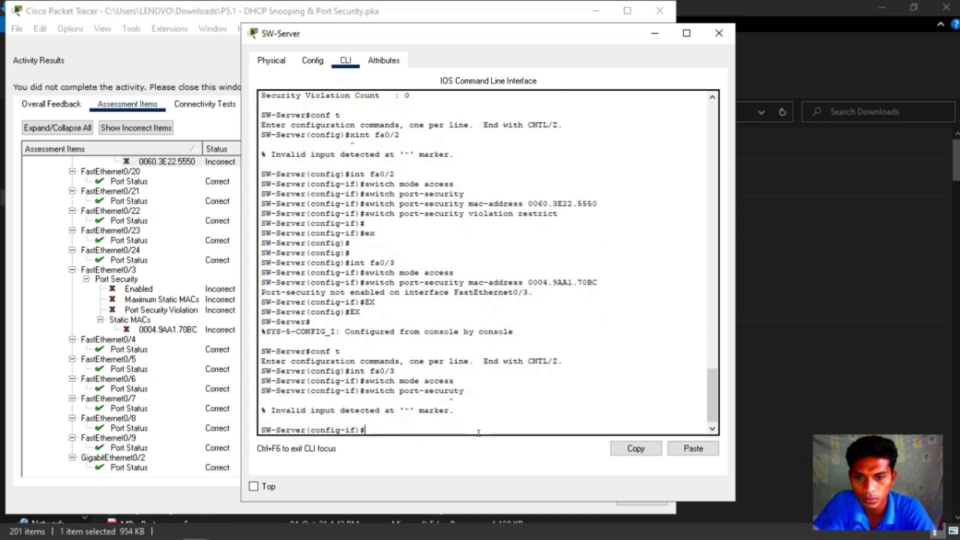
key("Up")
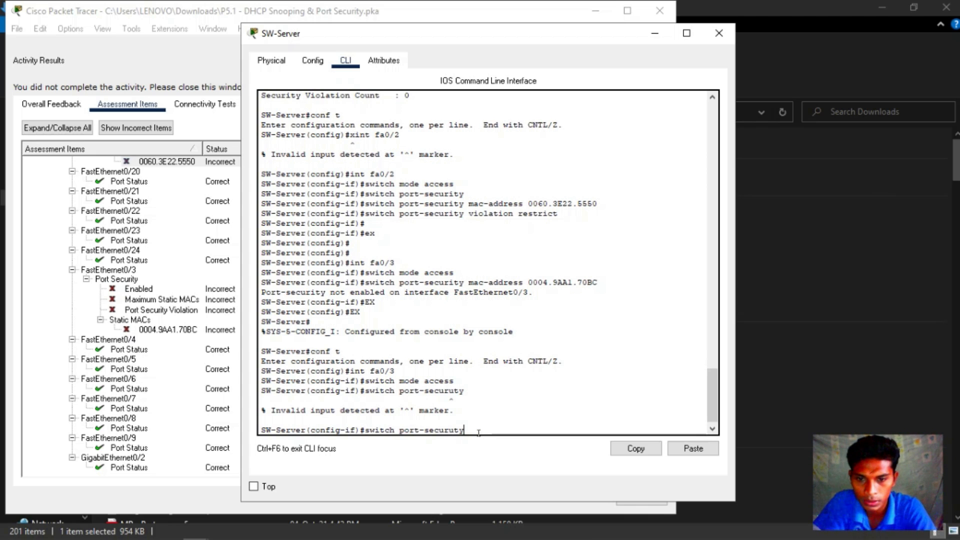
key("BackSpace")
type("i")
key("Return")
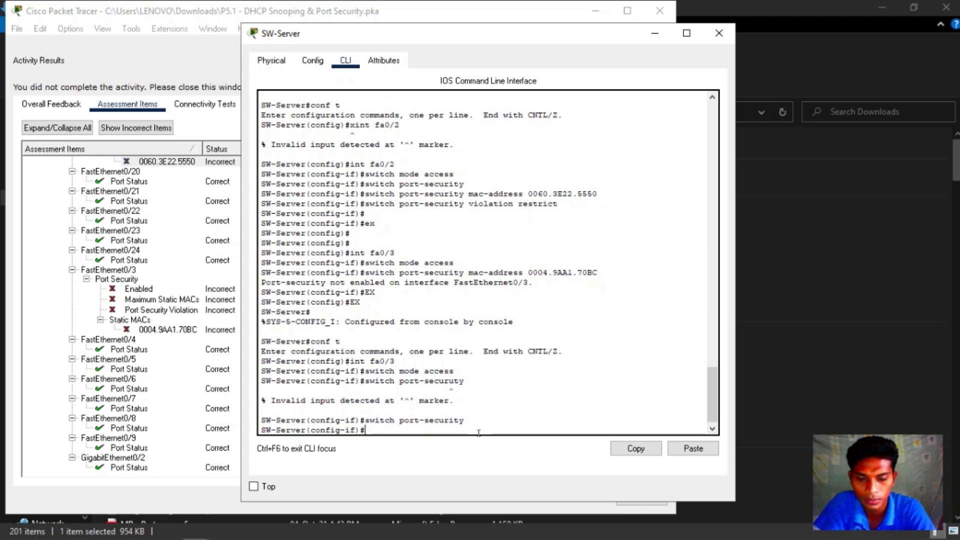
Step: Assign the static MAC address 0004.9AA1.70BC to fa0/3 with the "switch port-security mac-address" command
key("Up")
type("ma-add")
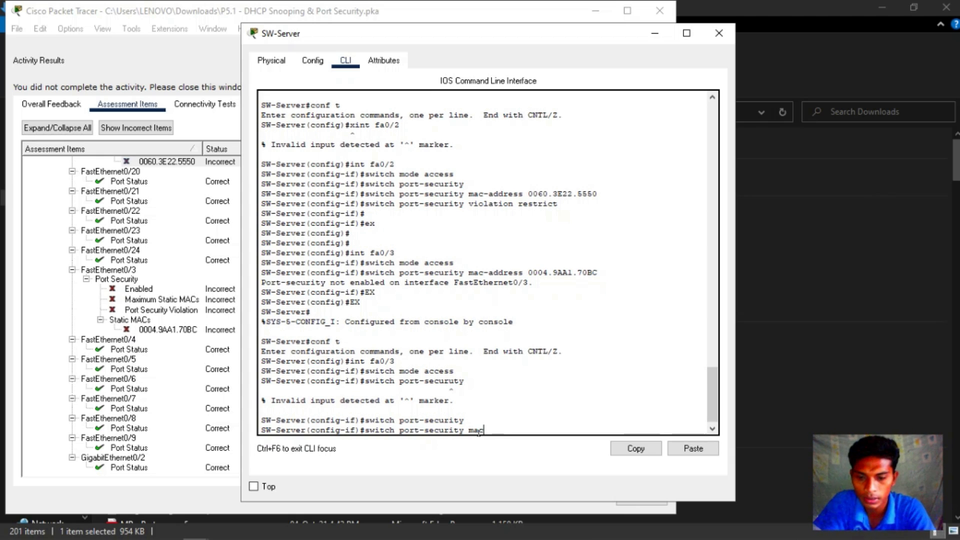
type("ress")
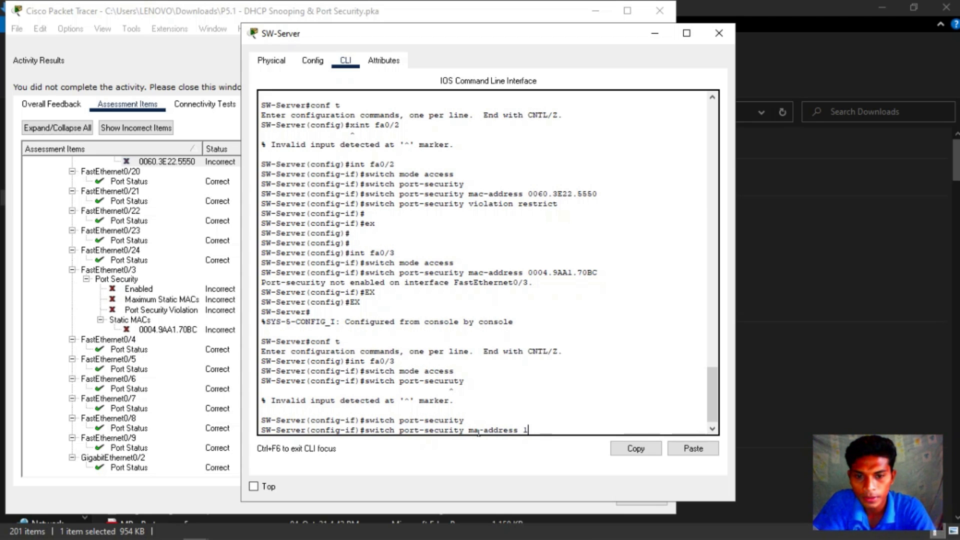
type("0004")
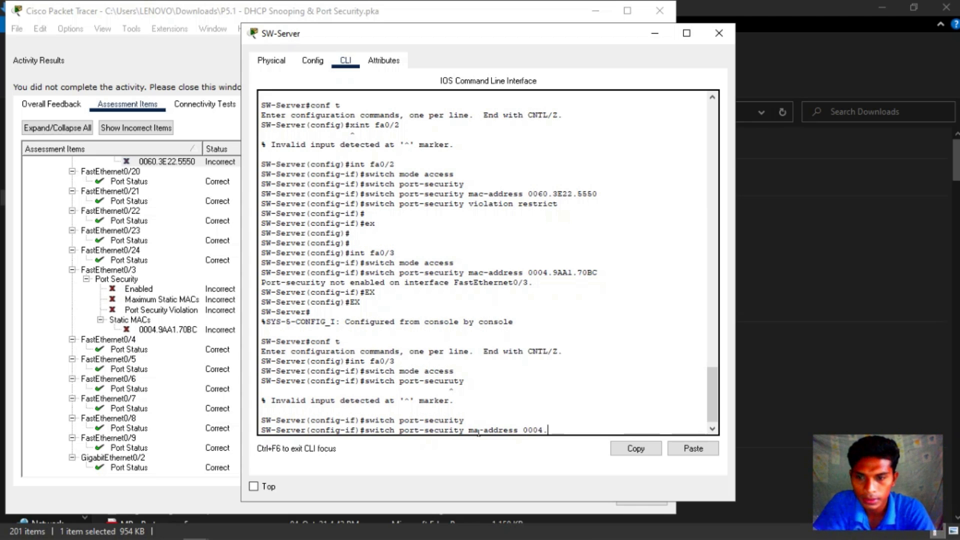
type(".9AA1")
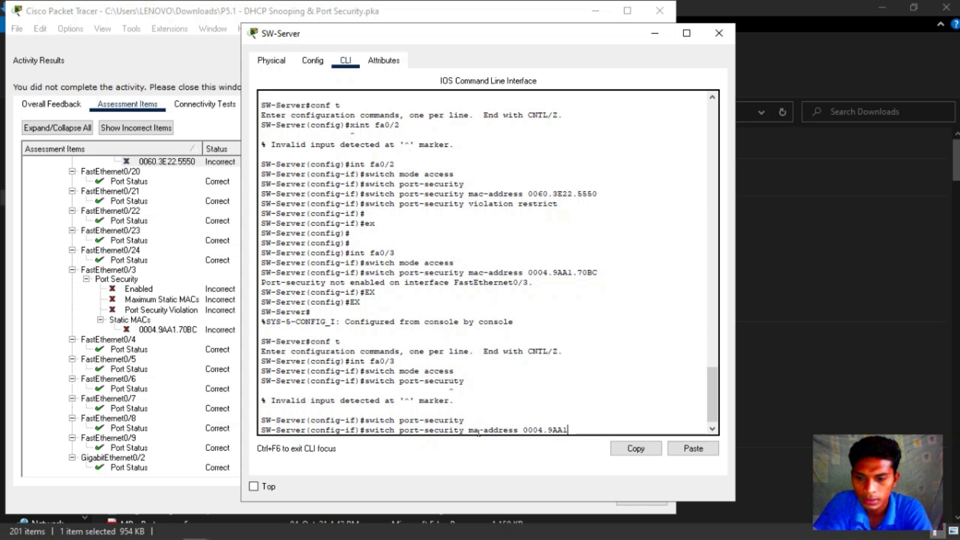
type(".70BC")
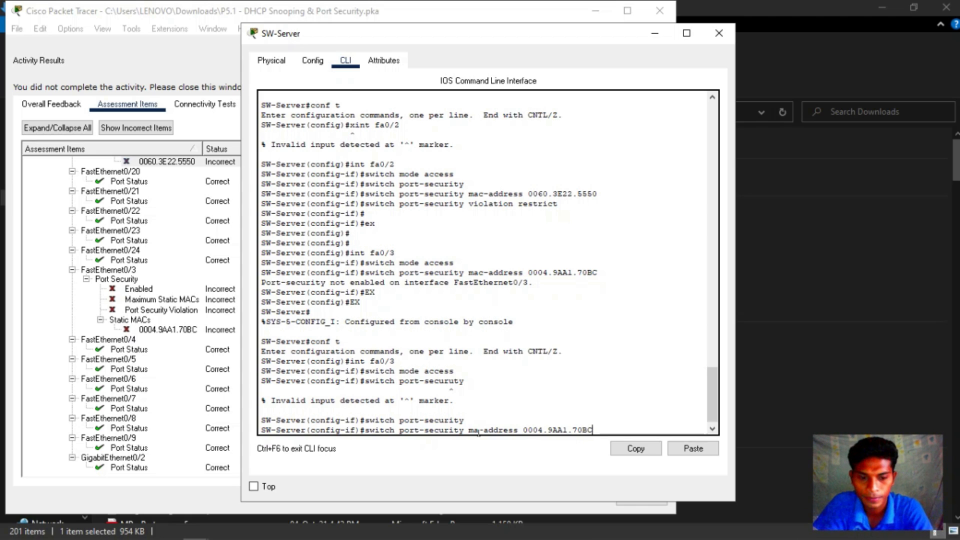
key("Return")
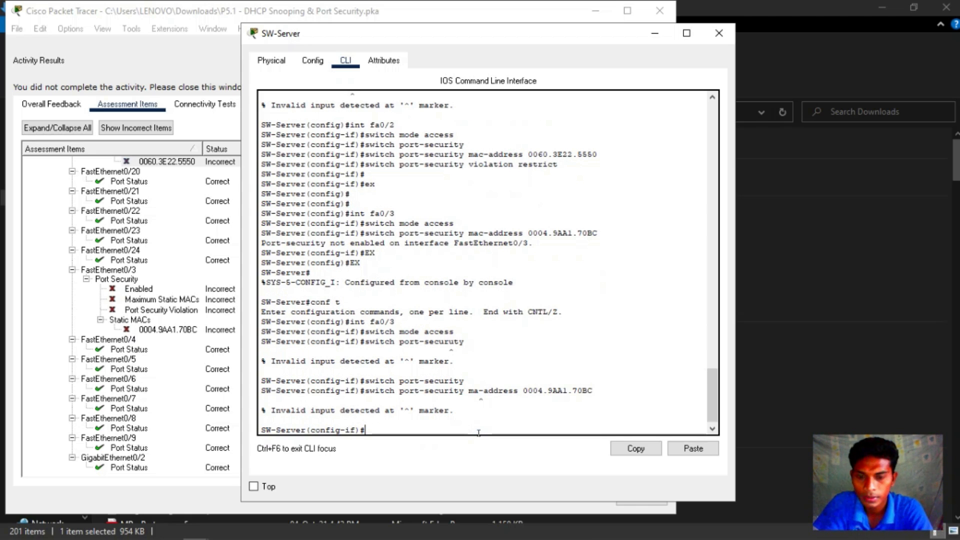
key("Up")
key("Left")
key("Left")
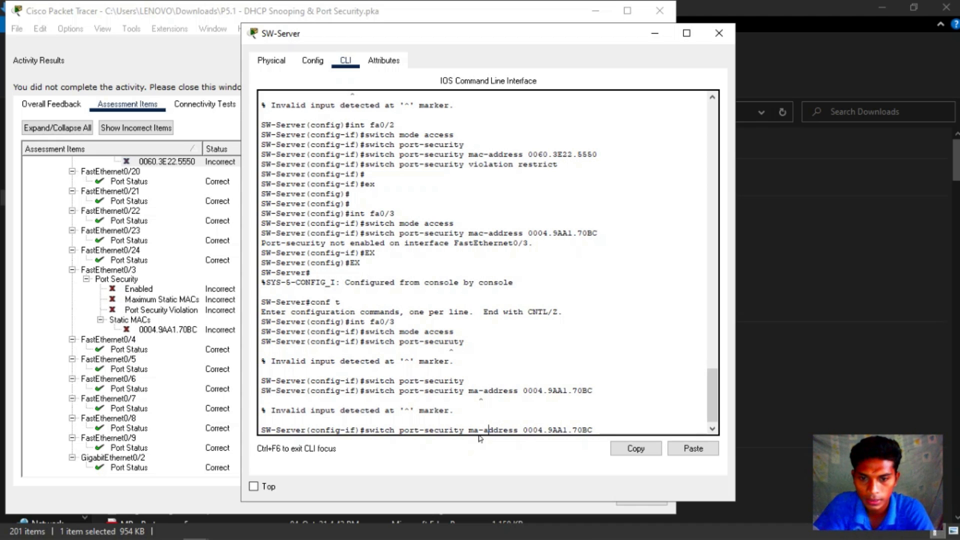
type("C")
key("Return")
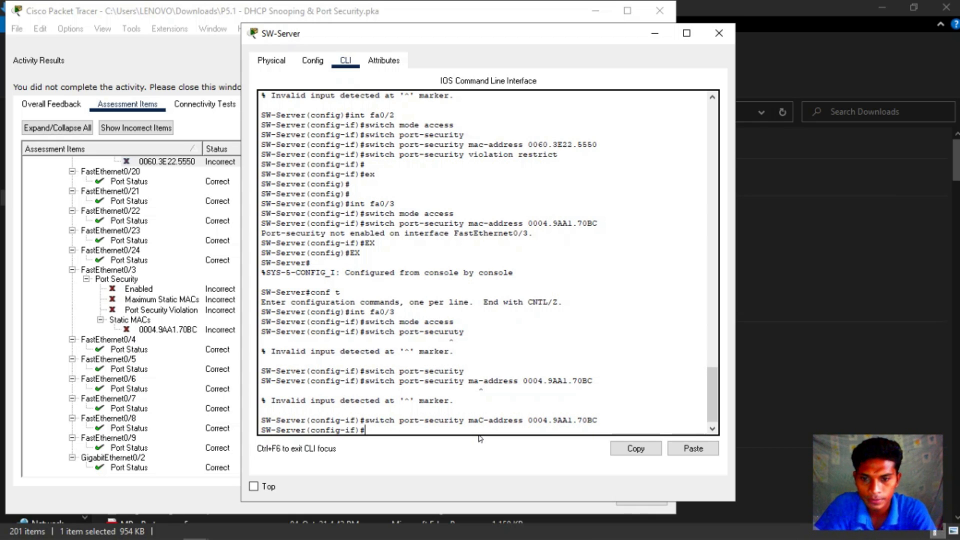
Step: Set the port-security violation mode of fa0/3 to restrict with "switch port-security violation restrict"
type("SWICT")
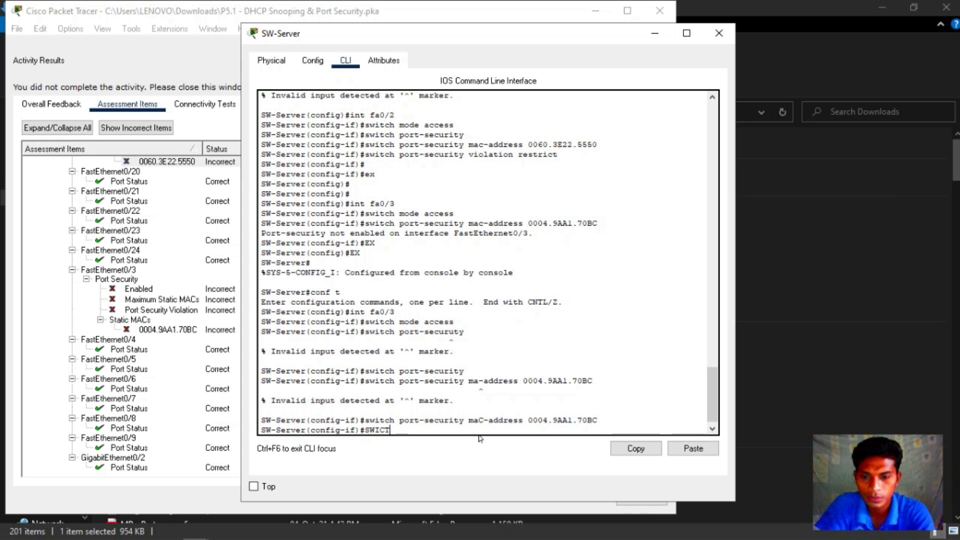
key("BackSpace")
key("BackSpace")
key("BackSpace")
key("BackSpace")
key("BackSpace")
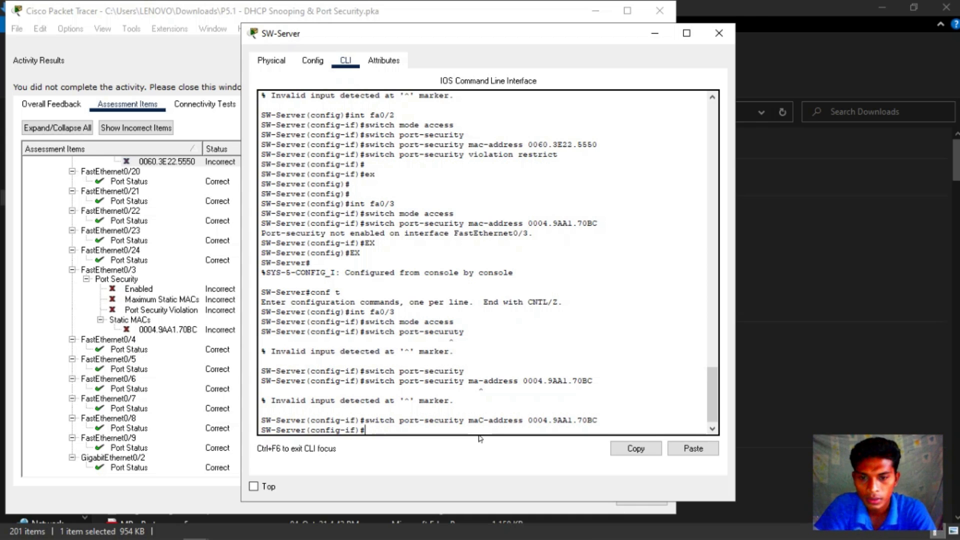
key("Up")
key("BackSpace")
key("BackSpace")
key("BackSpace")
key("BackSpace")
key("BackSpace")
key("BackSpace")
key("BackSpace")
key("BackSpace")
key("BackSpace")
key("BackSpace")
key("BackSpace")
key("BackSpace")
key("BackSpace")
key("BackSpace")
key("BackSpace")
key("BackSpace")
key("BackSpace")
key("BackSpace")
key("BackSpace")
key("BackSpace")
key("BackSpace")
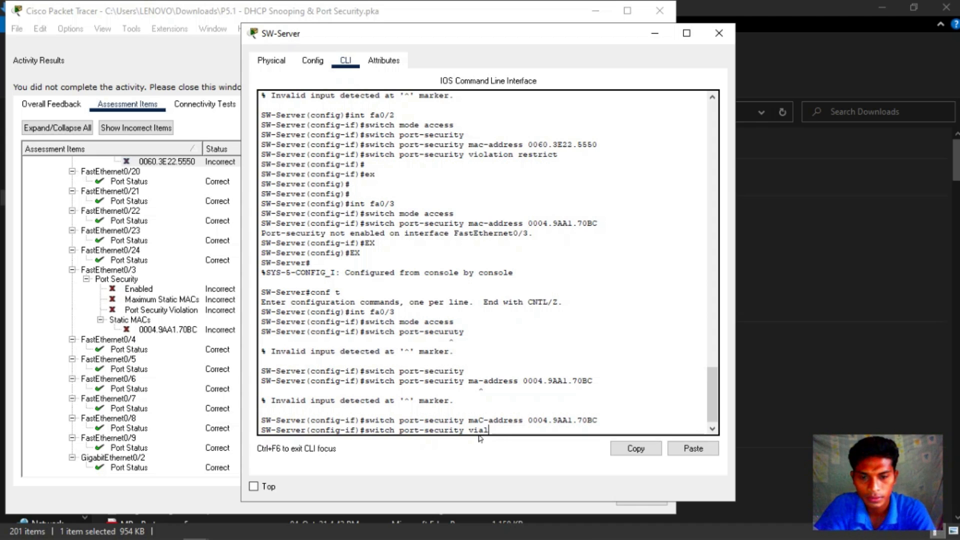
type("violat")
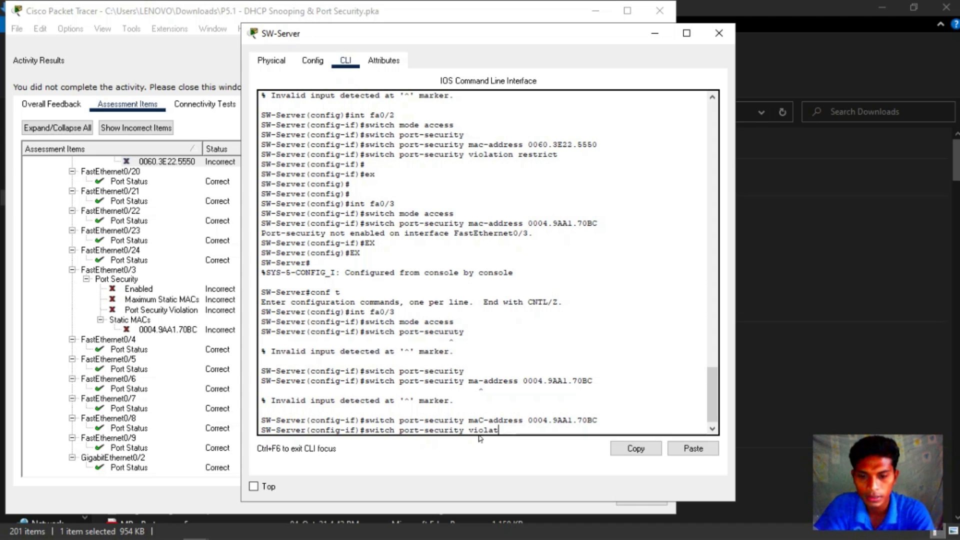
type("ion")
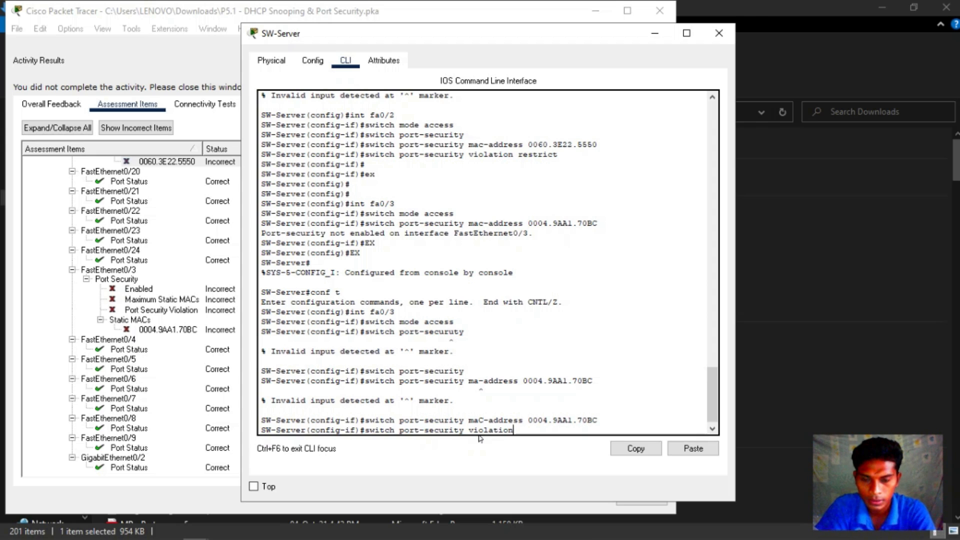
type(" restricth")
key("BackSpace")
key("Return")
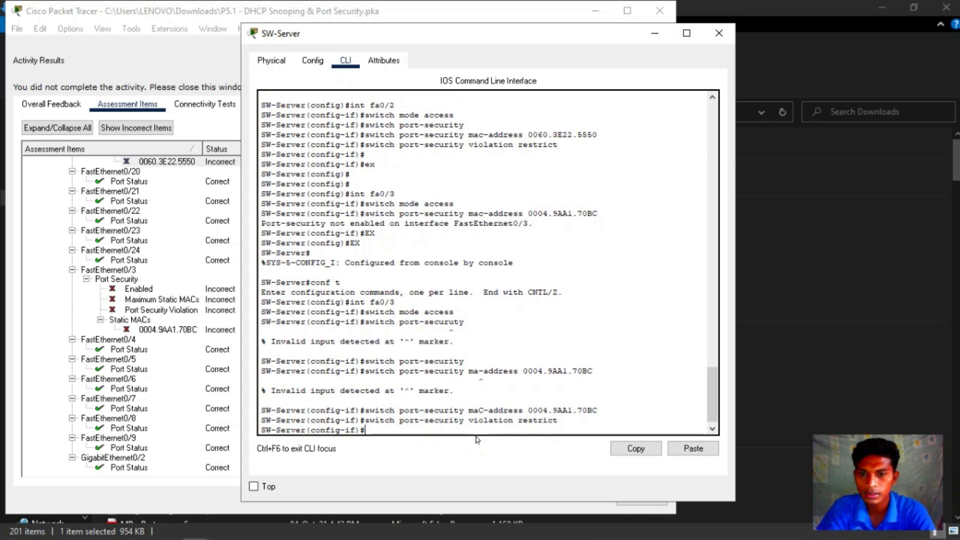
Step: Close the old activity results and move the activity instructions window aside to uncover the network topology
left_click(60, 184)
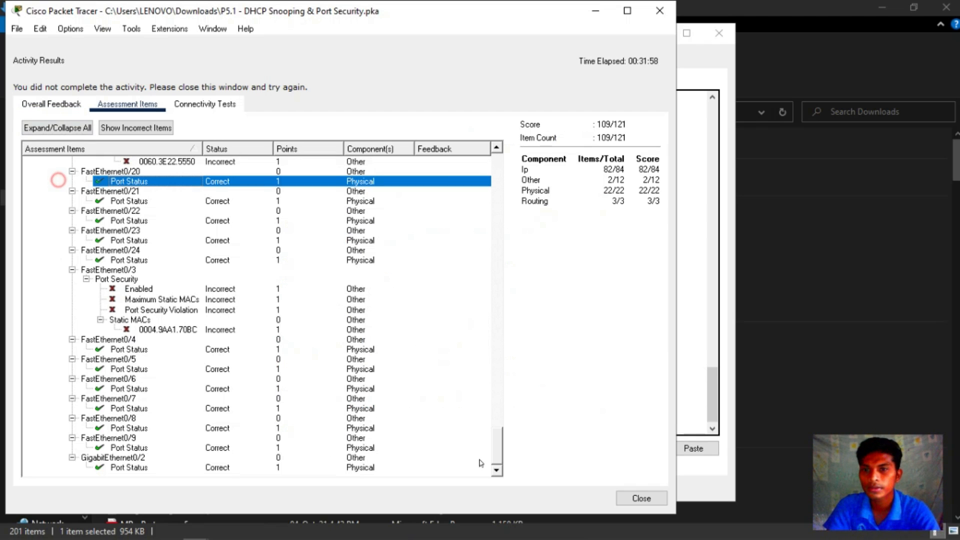
left_click(638, 497)
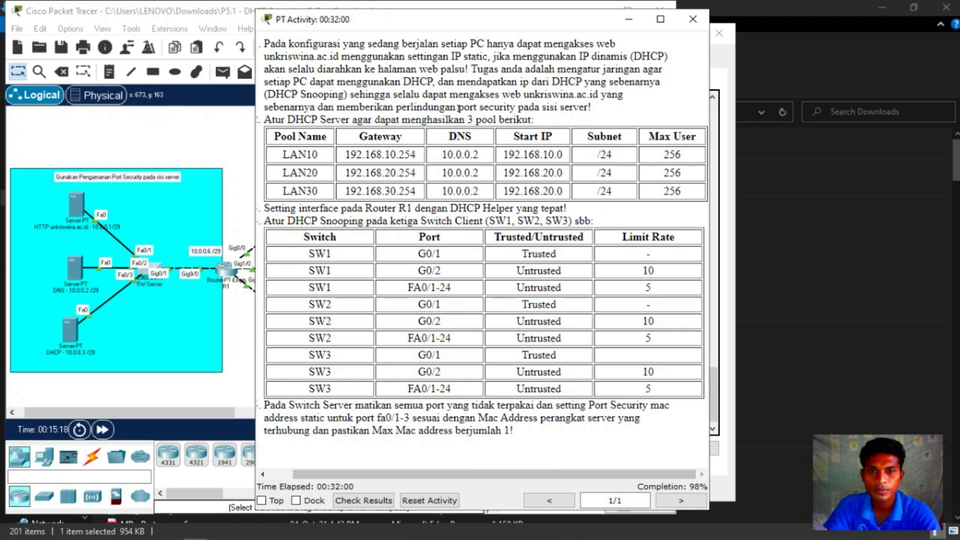
left_click(405, 26)
left_click_drag(546, 55, 652, 39)
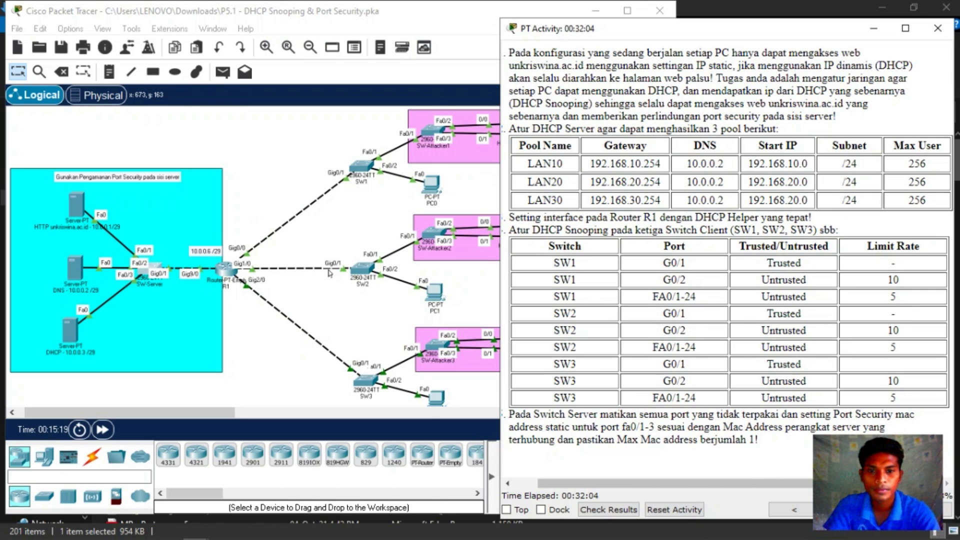
left_click(263, 360)
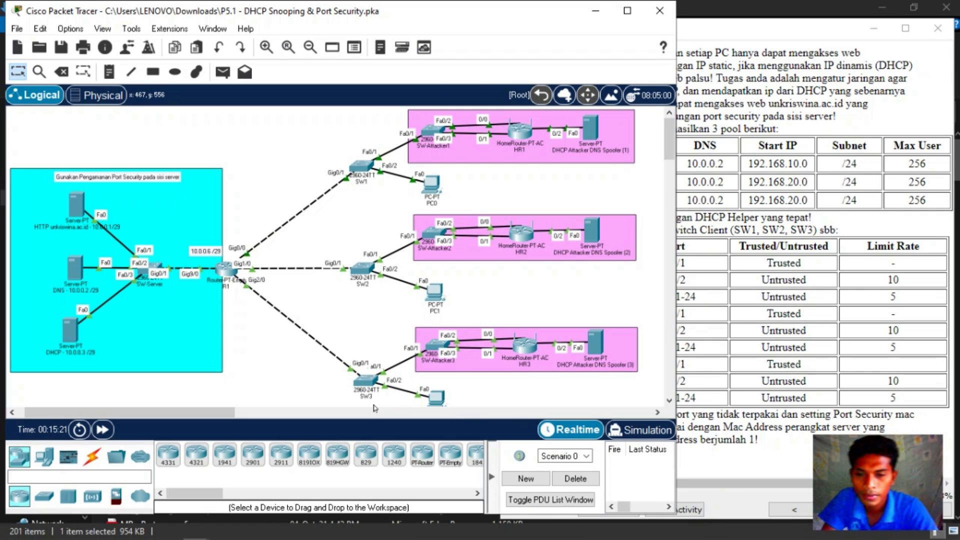
left_click(775, 466)
Step: Check the activity results again and review the assessment items for SW-Server's port security and any remaining incorrect entries
left_click(624, 513)
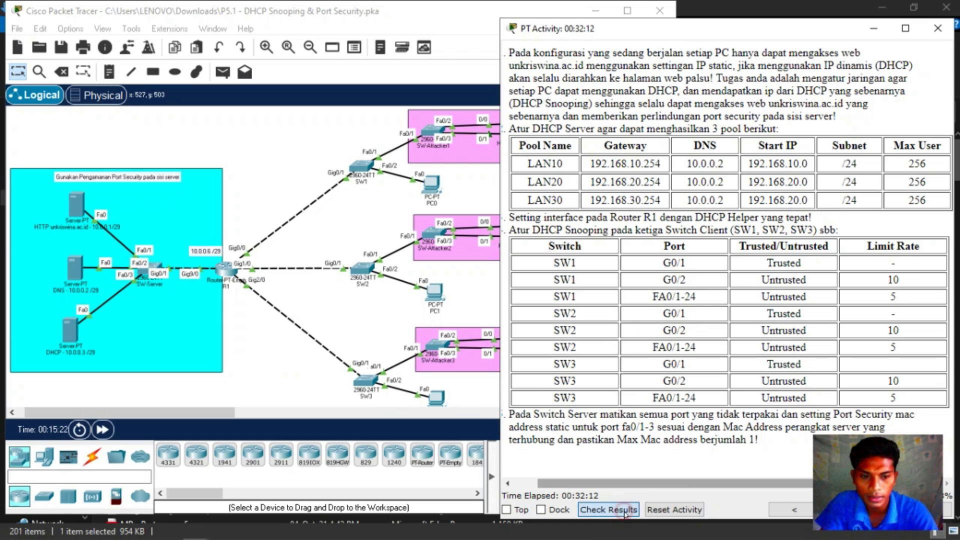
left_click(140, 111)
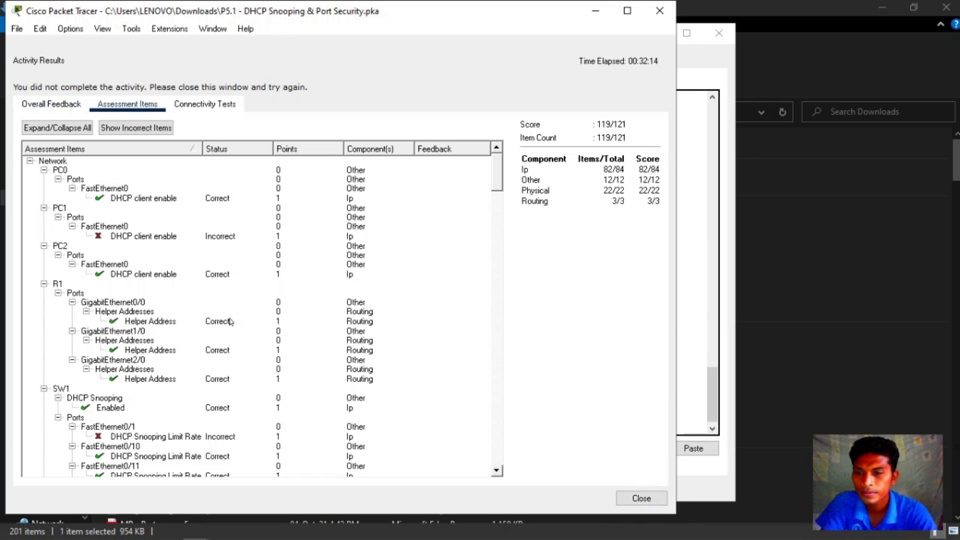
scroll(110, 283, "down", 6)
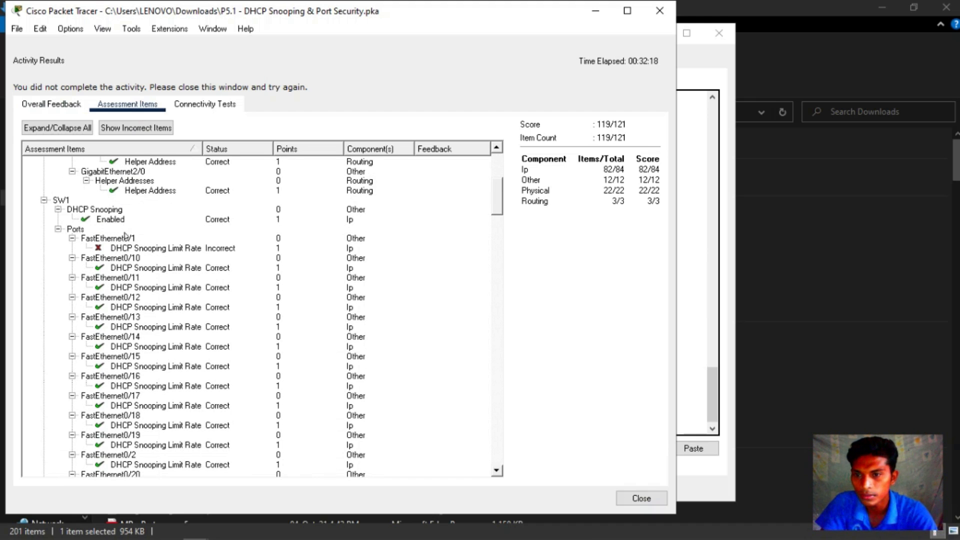
scroll(125, 235, "down", 15)
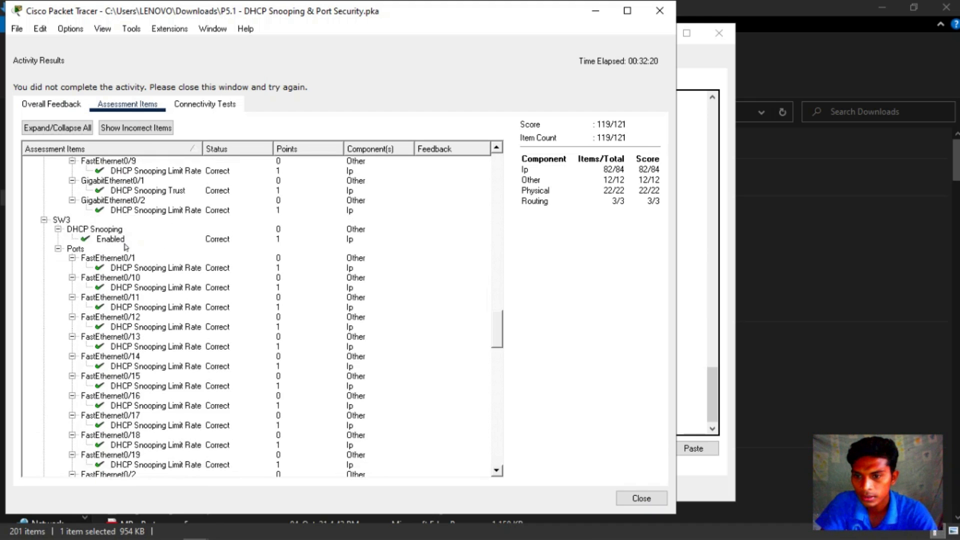
scroll(125, 246, "down", 15)
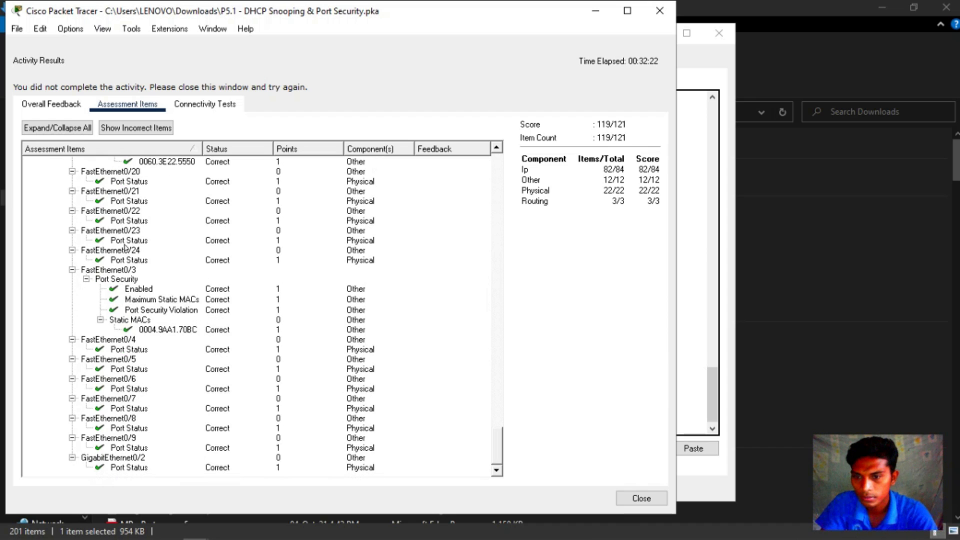
scroll(125, 246, "up", 15)
scroll(131, 245, "up", 14)
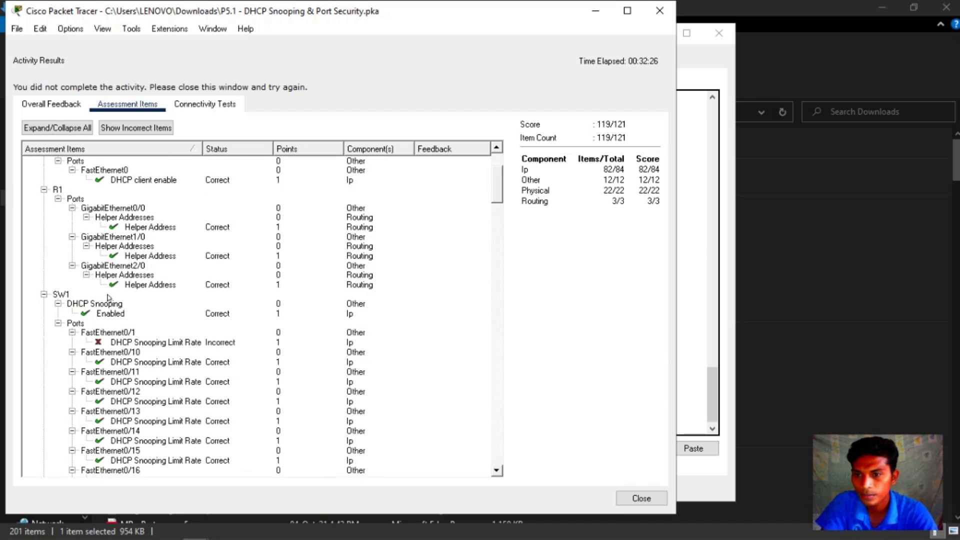
Step: Close the activity results and SW-Server's window, and open SW3's command line beside the network topology
scroll(169, 297, "up", 4)
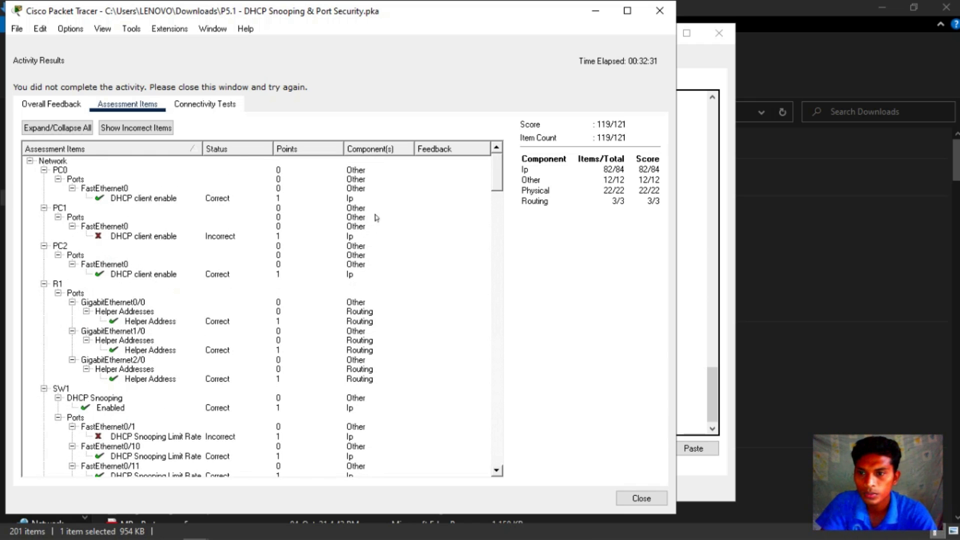
left_click(660, 19)
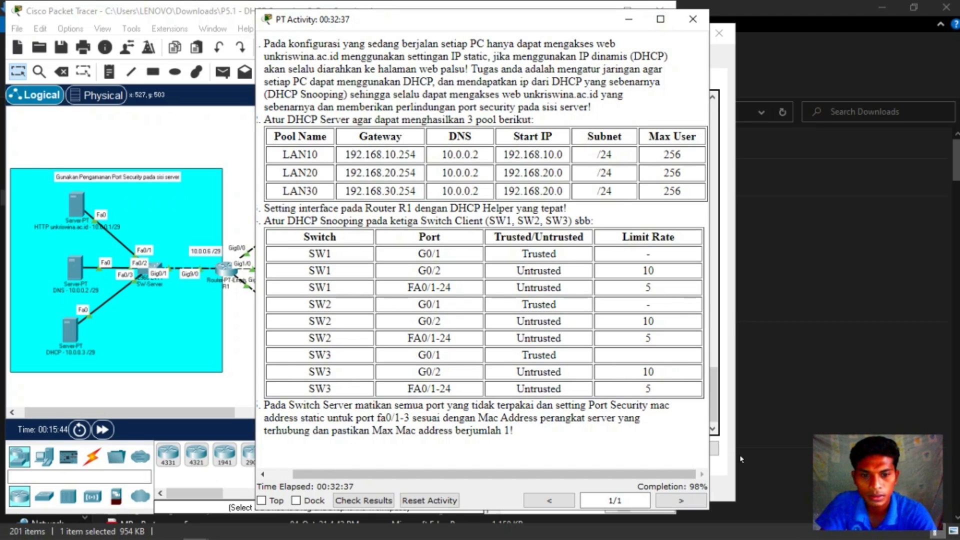
left_click(722, 81)
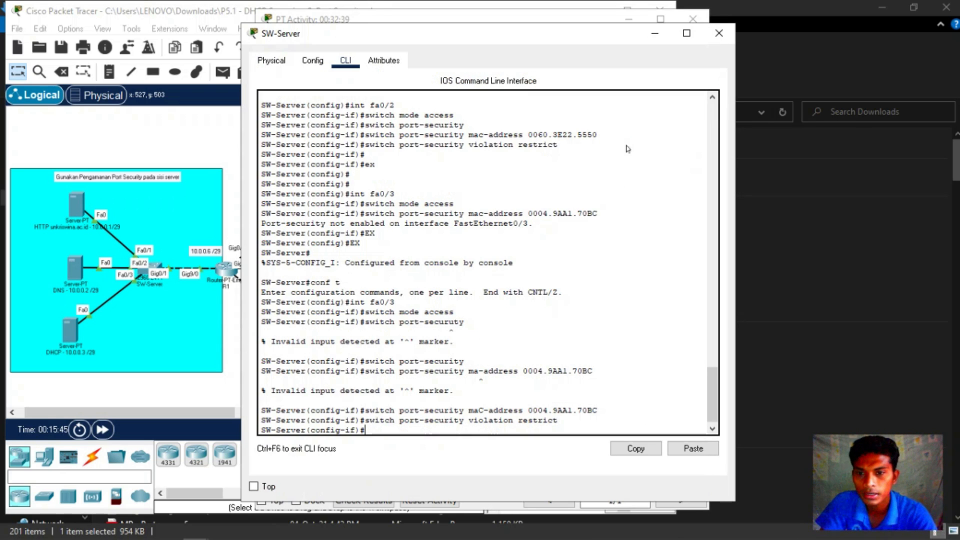
left_click(720, 34)
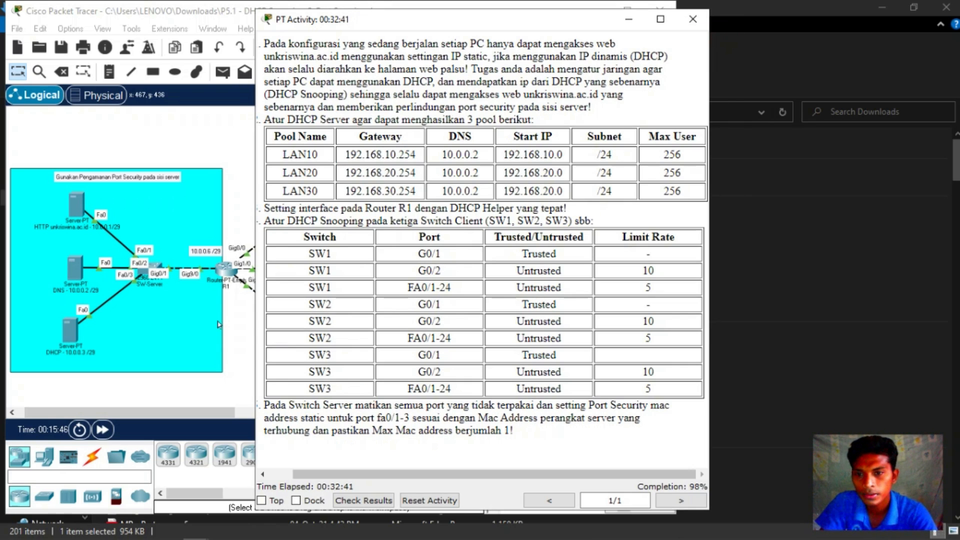
left_click(249, 322)
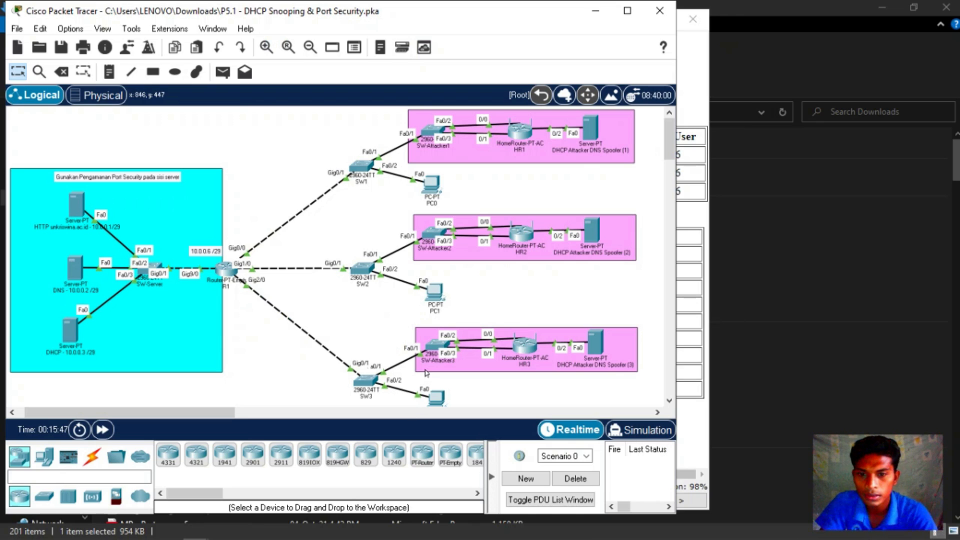
left_click(367, 381)
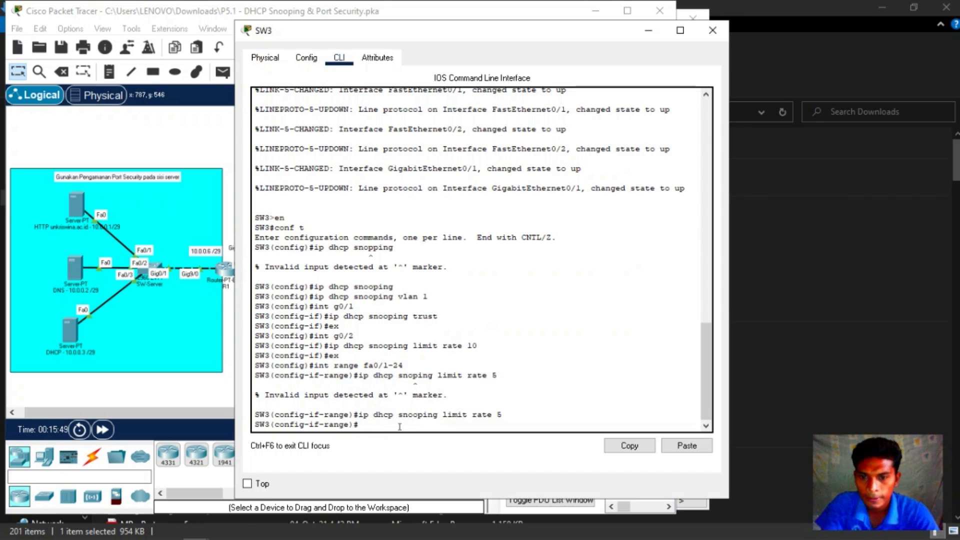
left_click_drag(399, 34, 581, 51)
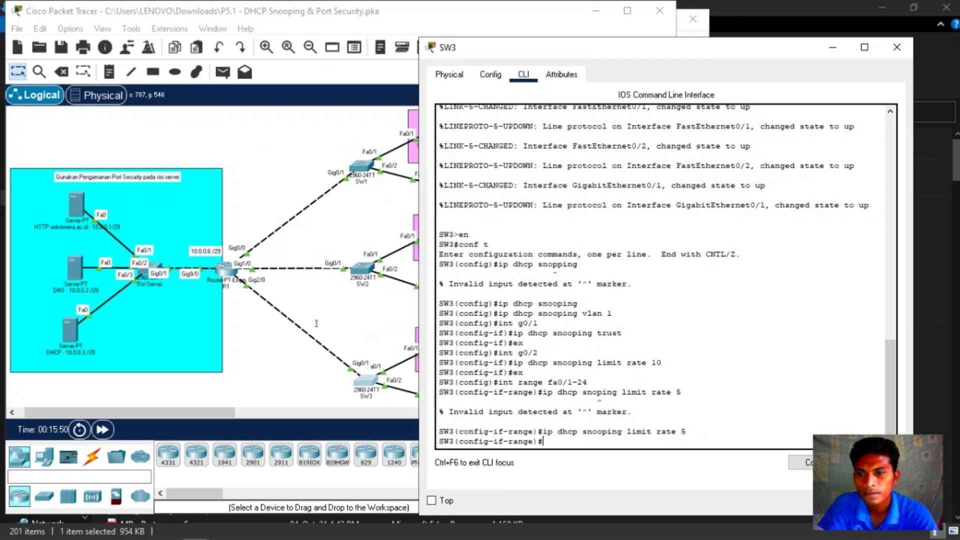
Step: Review the LAN10 pool in the DHCP service of the DHCP server 10.0.0.3 and close the server's window
left_click(247, 377)
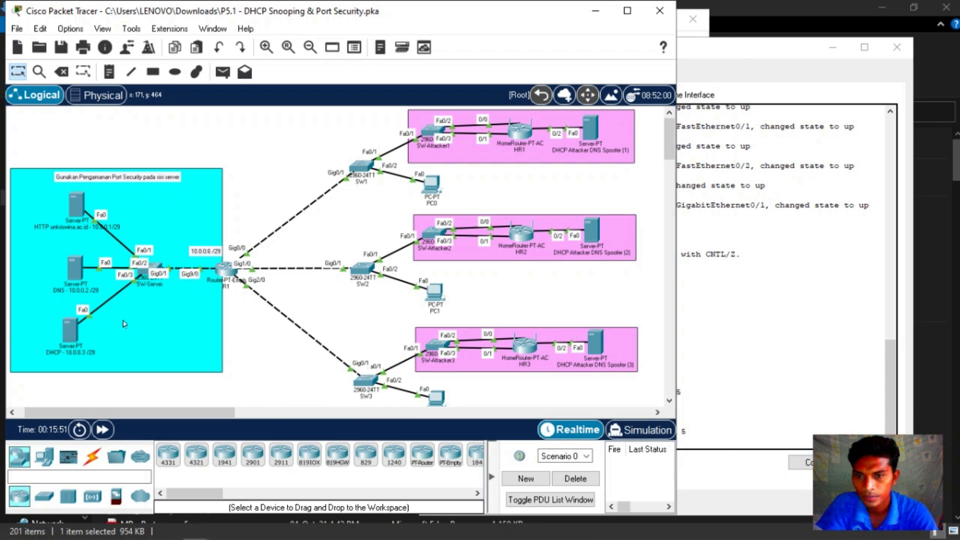
left_click(70, 333)
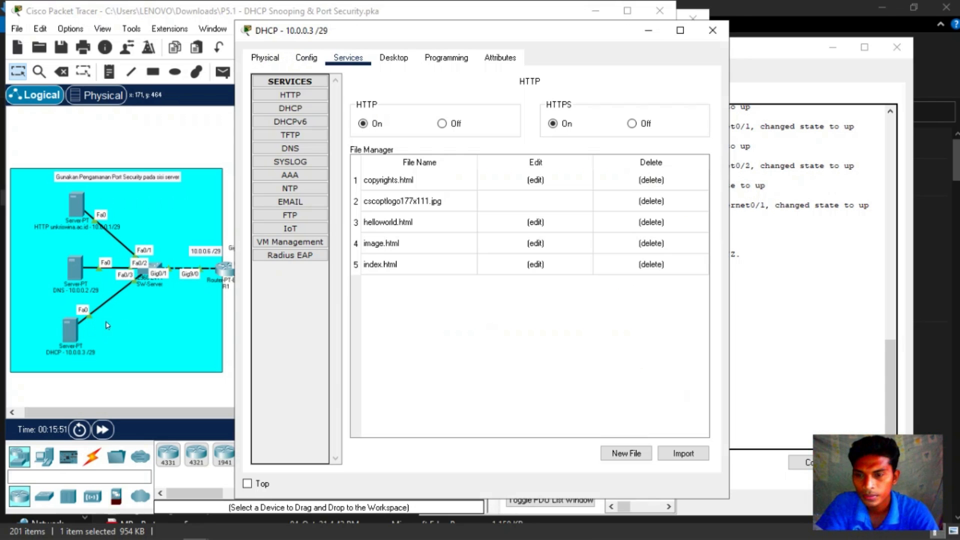
left_click(300, 113)
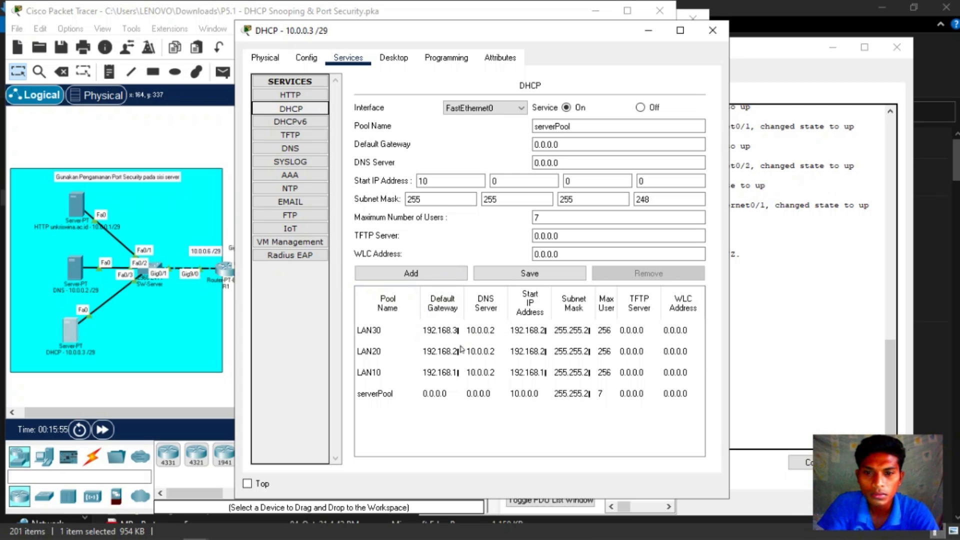
left_click(410, 373)
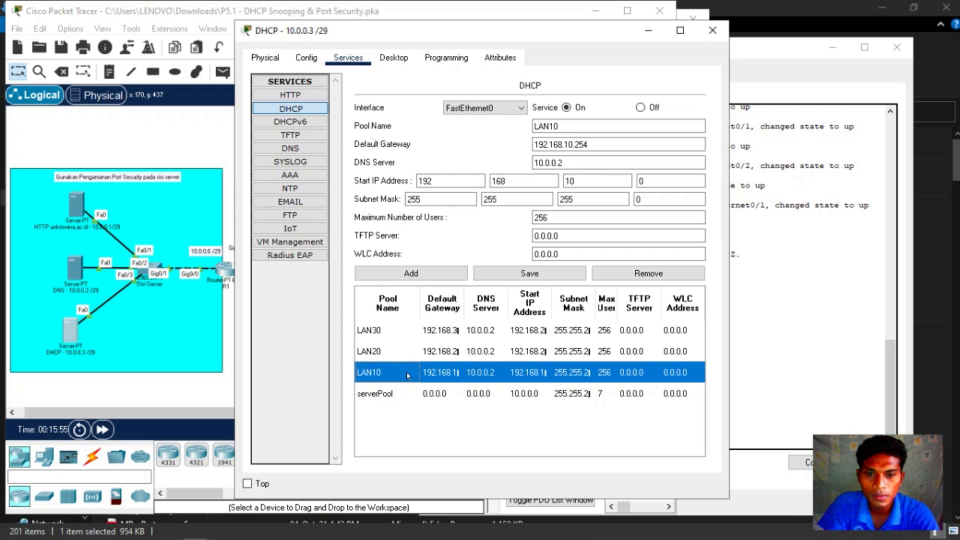
left_click(704, 39)
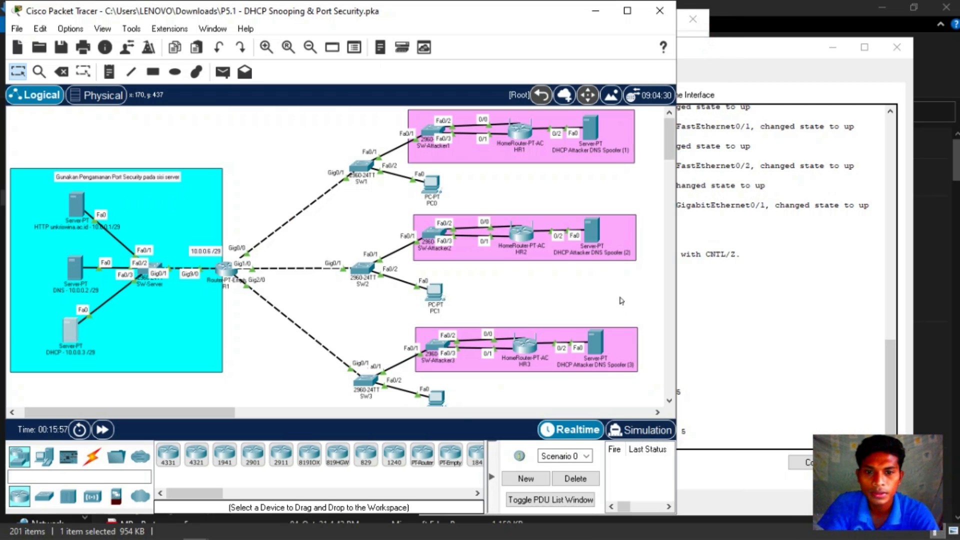
Step: Exit SW3's interface-range and global configuration modes back to the privileged prompt with "ex"
left_click(368, 383)
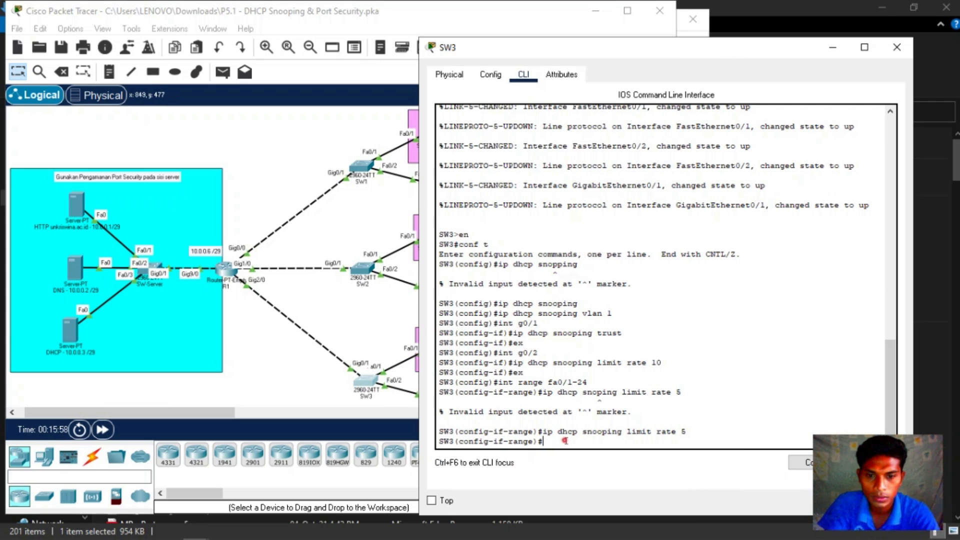
type("Ex")
key("Return")
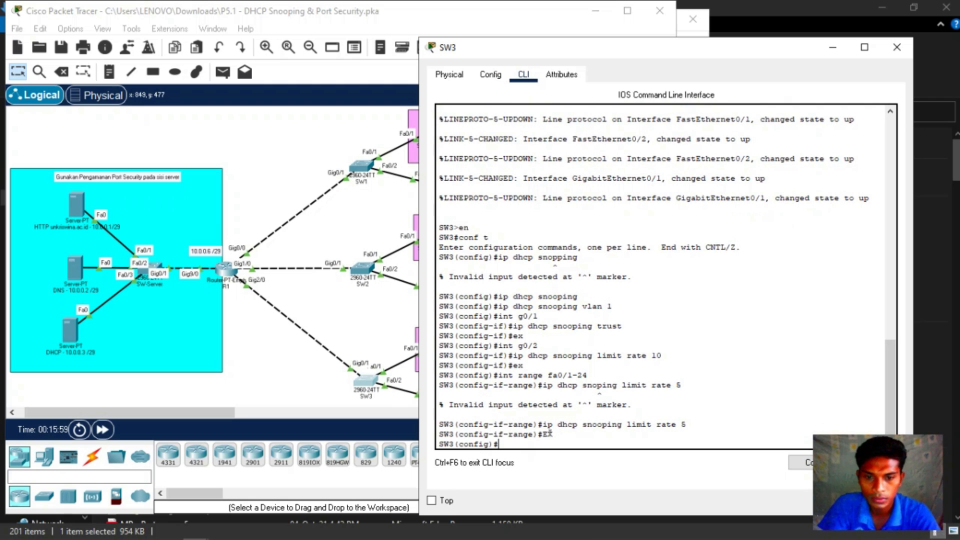
type("ex")
key("Return")
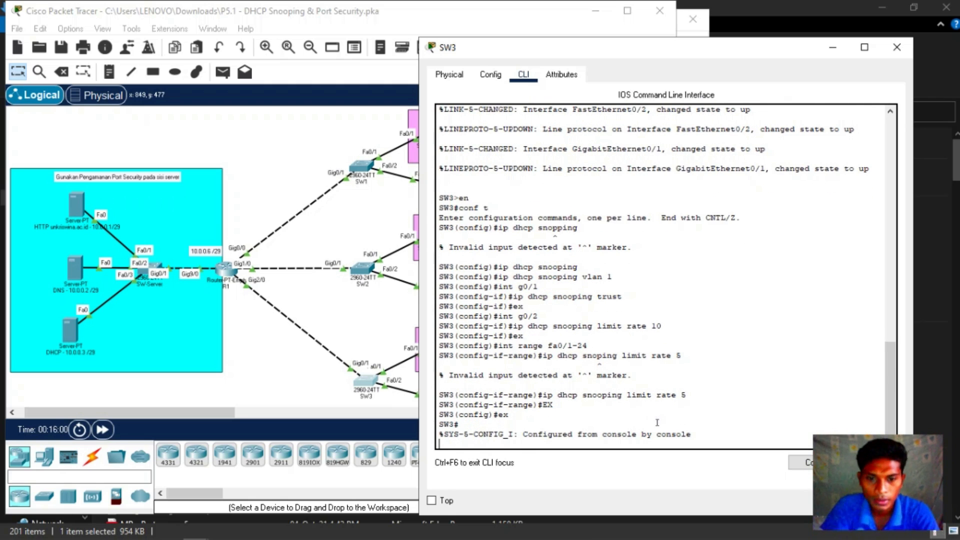
key("Return")
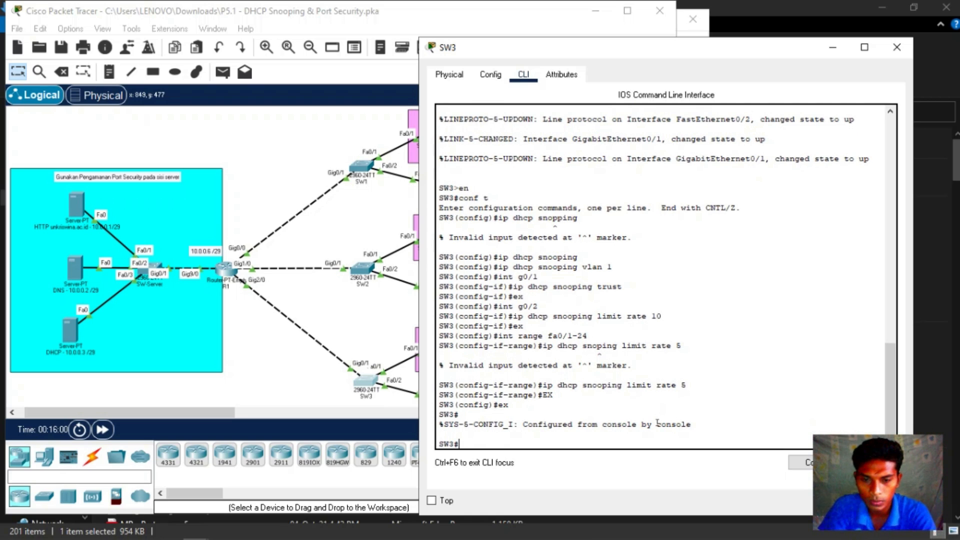
type("ex")
key("BackSpace")
key("BackSpace")
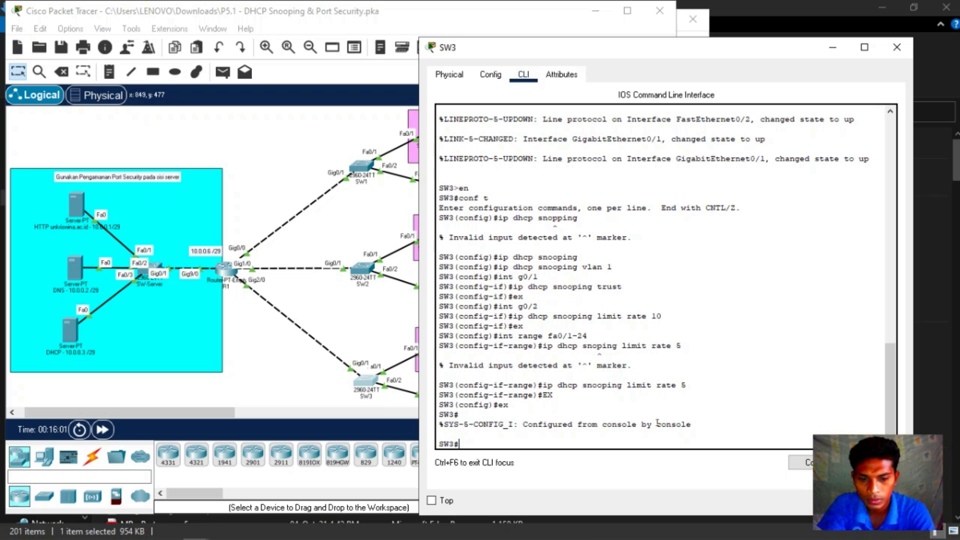
Step: Enter global configuration on SW3 with "conf t" and apply "no shutdown" to interface fa0/1
type("con")
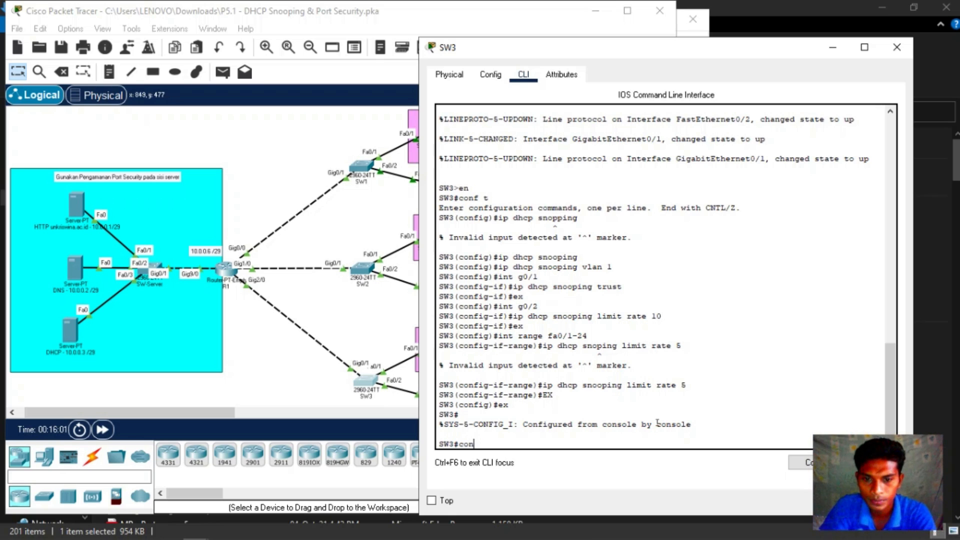
type("f t")
key("Return")
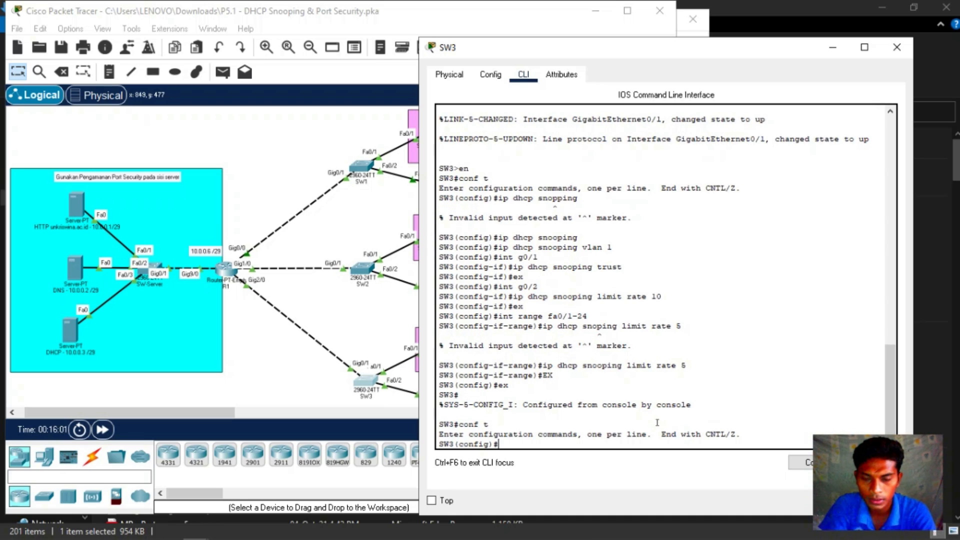
type("int ")
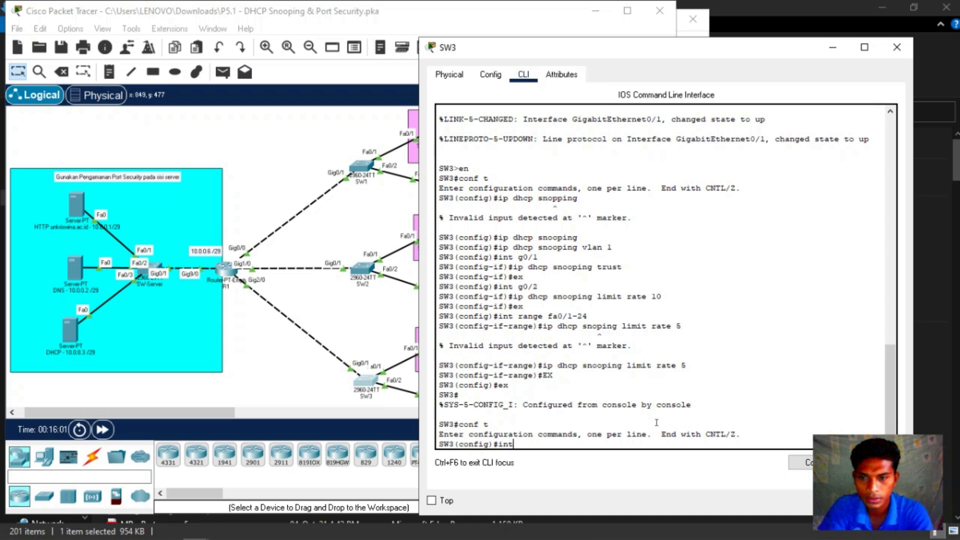
type("f")
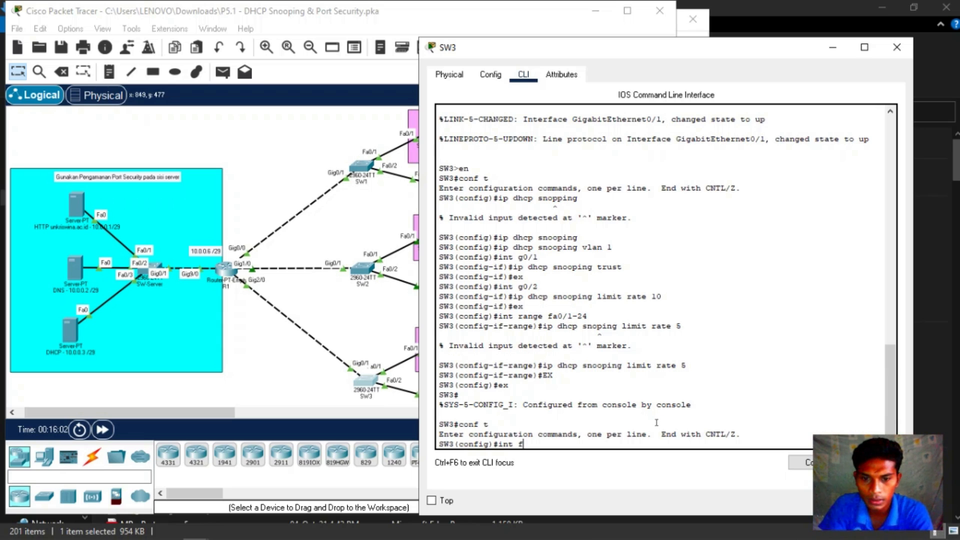
type("a0")
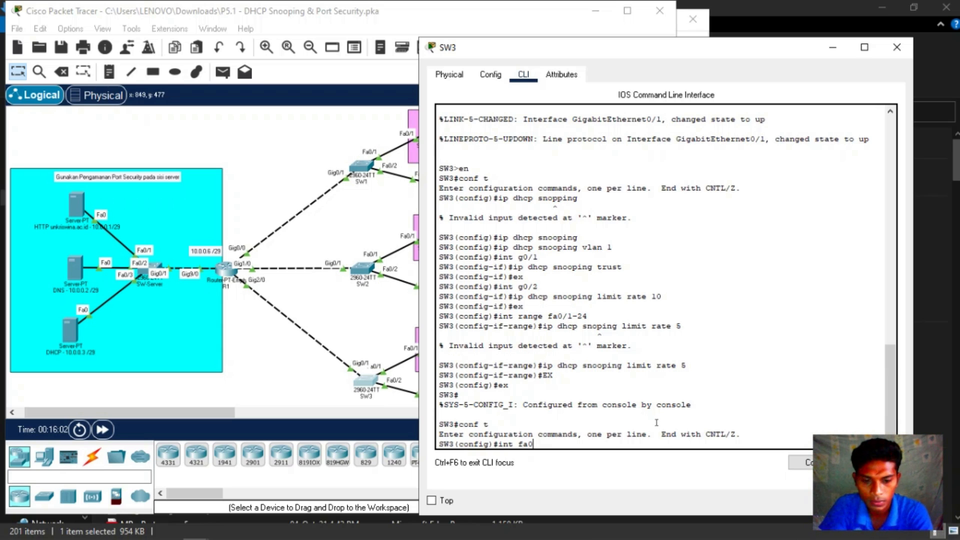
type("/1")
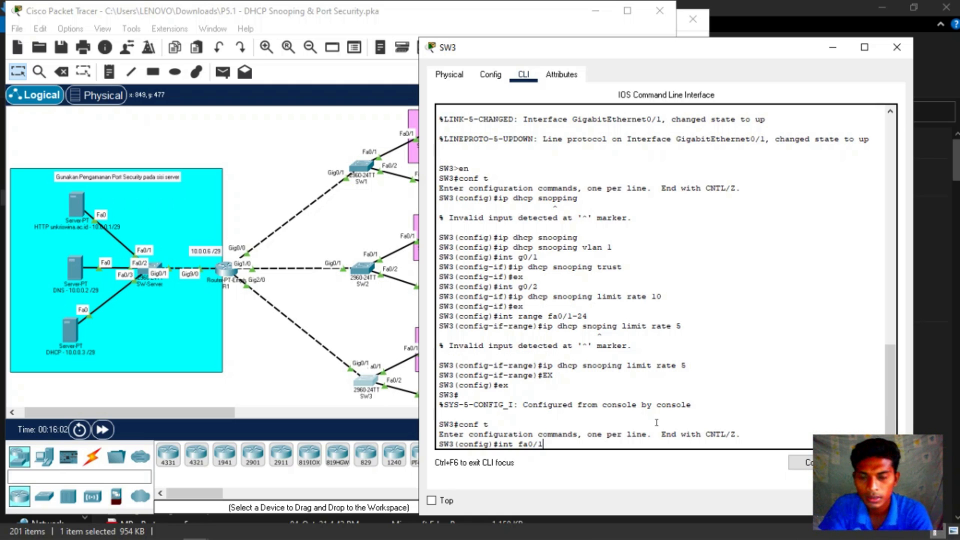
left_click_drag(485, 55, 527, 60)
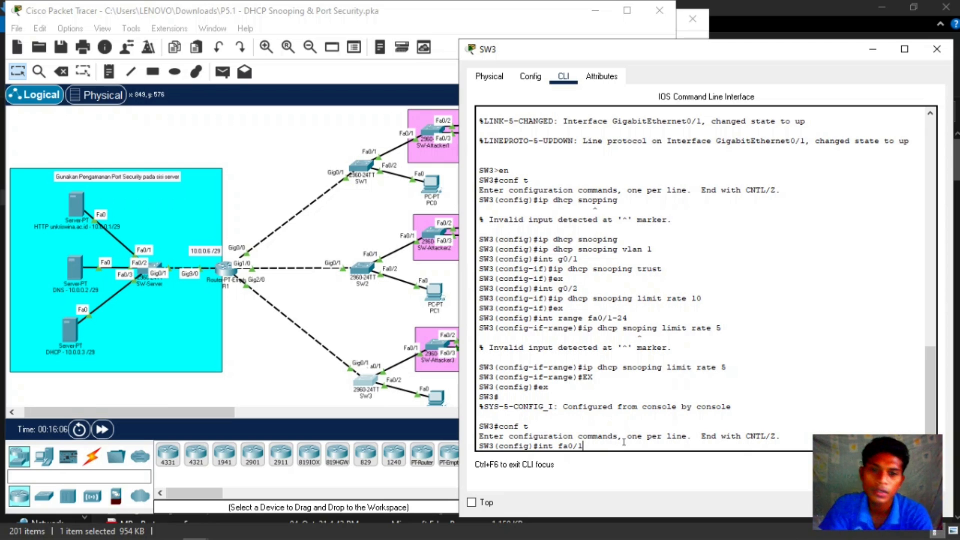
key("Return")
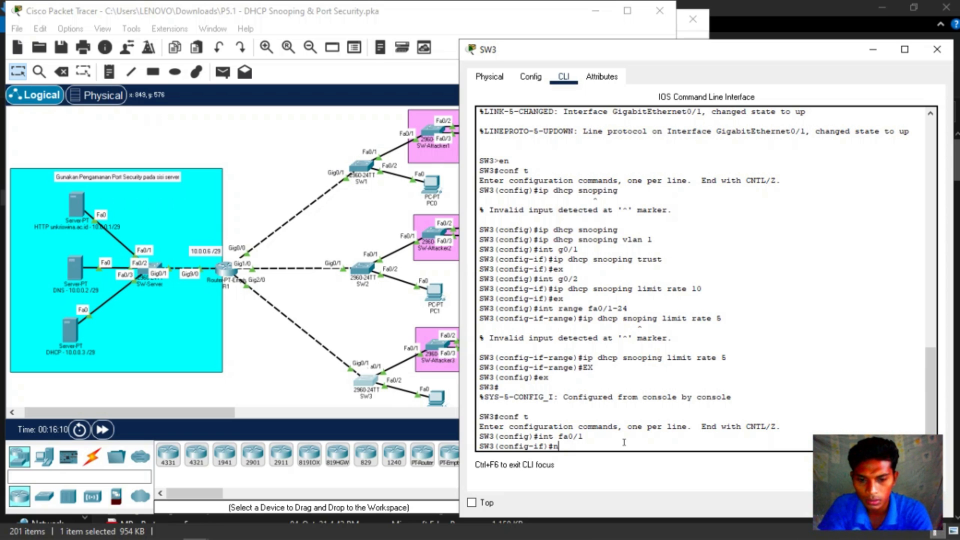
type("o shutdown")
key("Return")
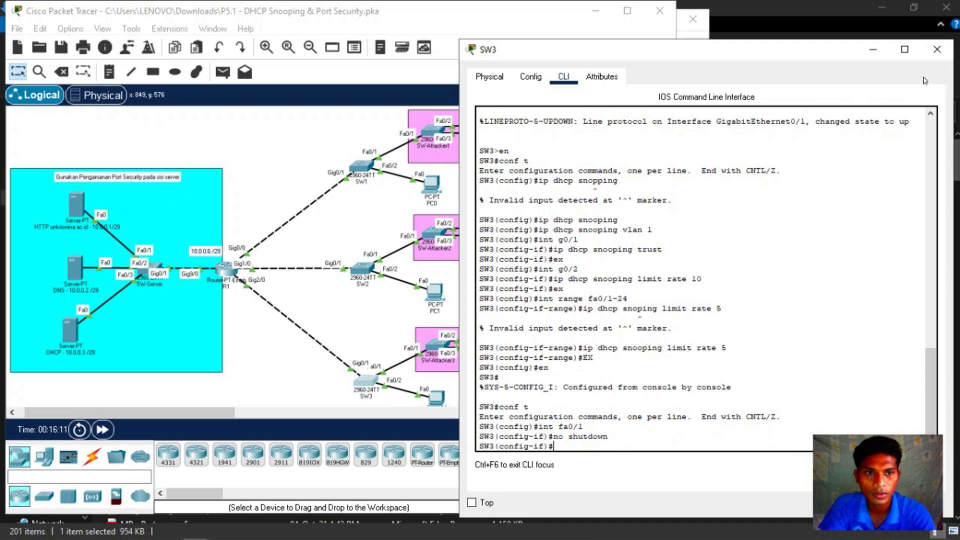
Step: Close SW3's window and check the activity results again, examining the assessment items for incorrect entries
left_click(937, 49)
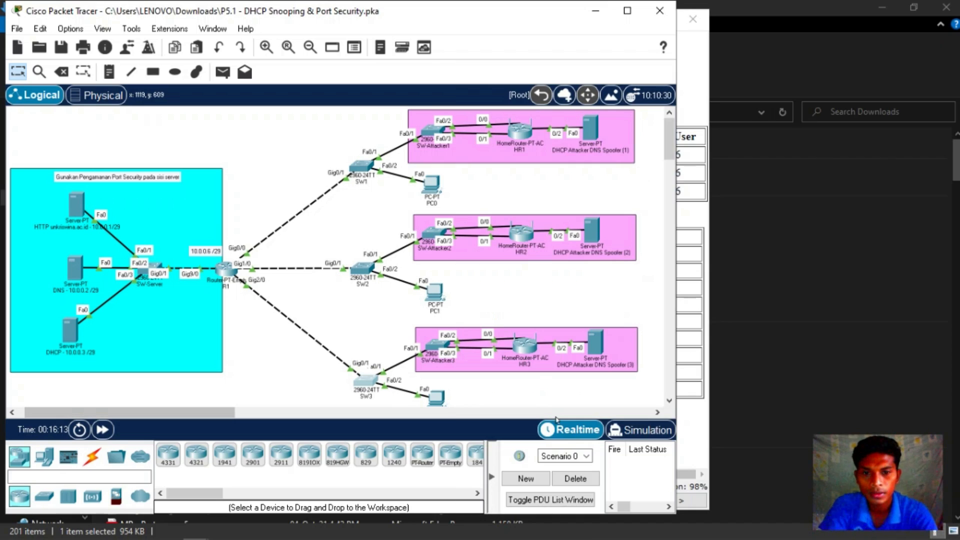
left_click(695, 457)
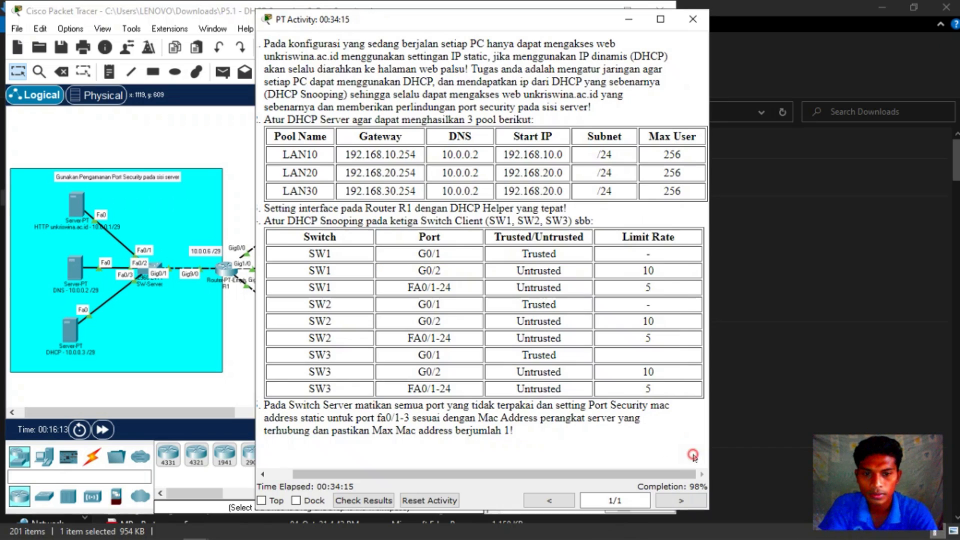
left_click(340, 502)
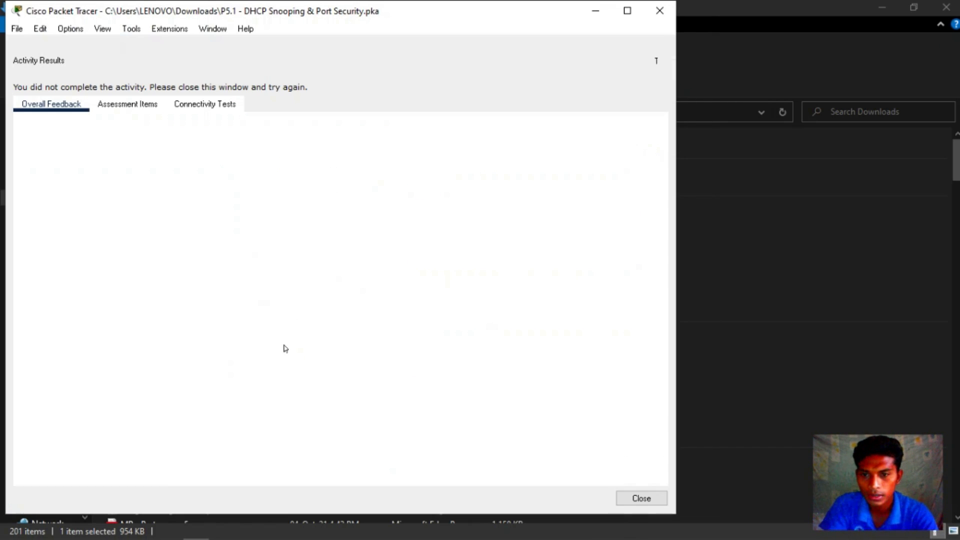
left_click(126, 106)
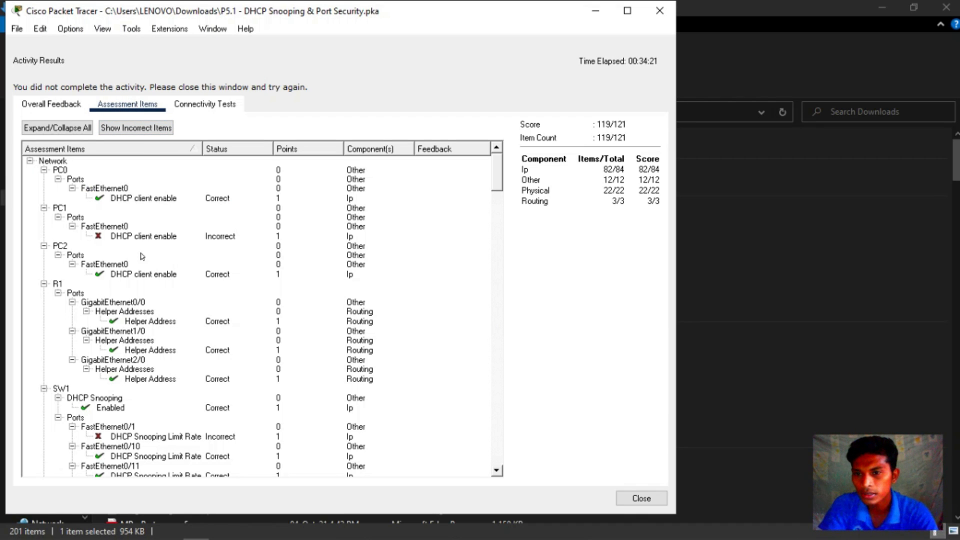
Step: Set the LAN30 pool's start IP address to 192.168.30.0 in the DHCP service of server 10.0.0.3 and save the pool
left_click(660, 11)
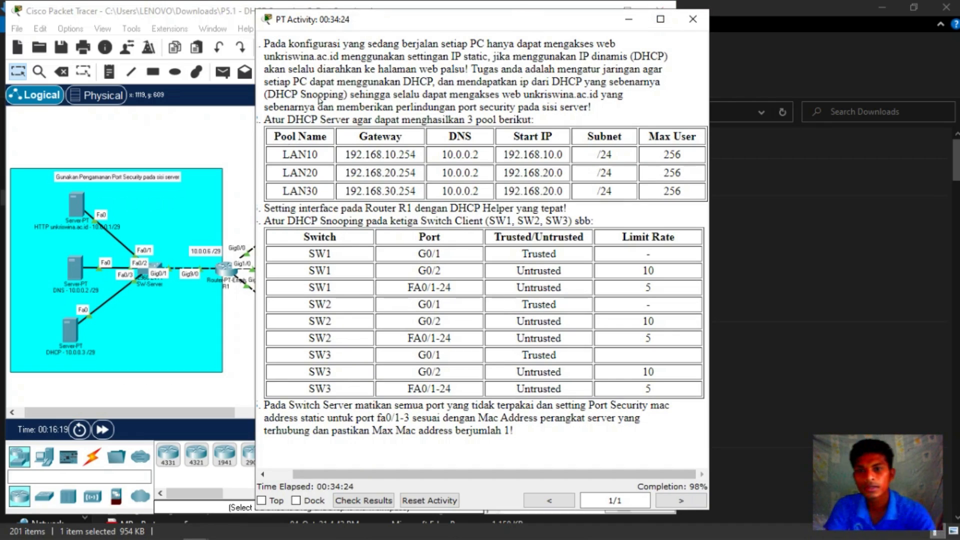
left_click(112, 337)
left_click(81, 325)
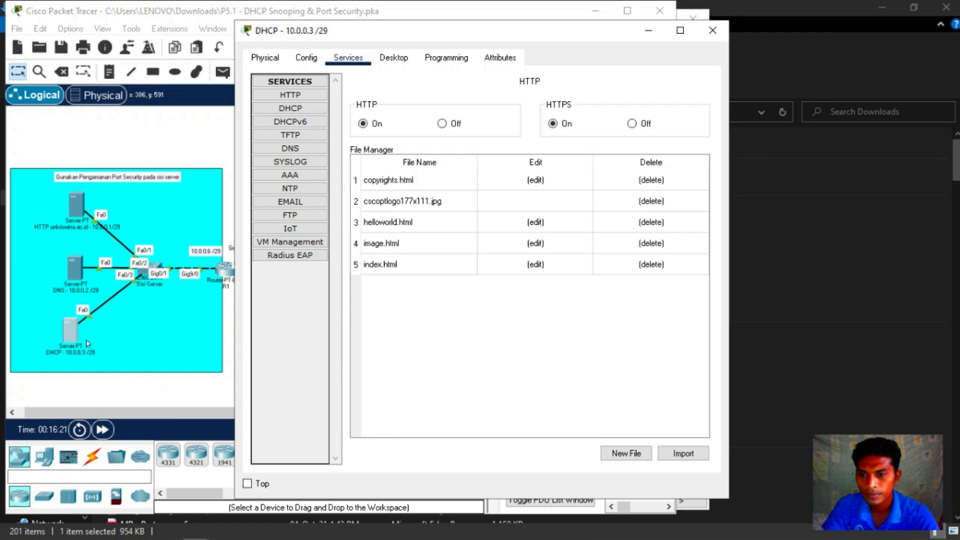
left_click(69, 328)
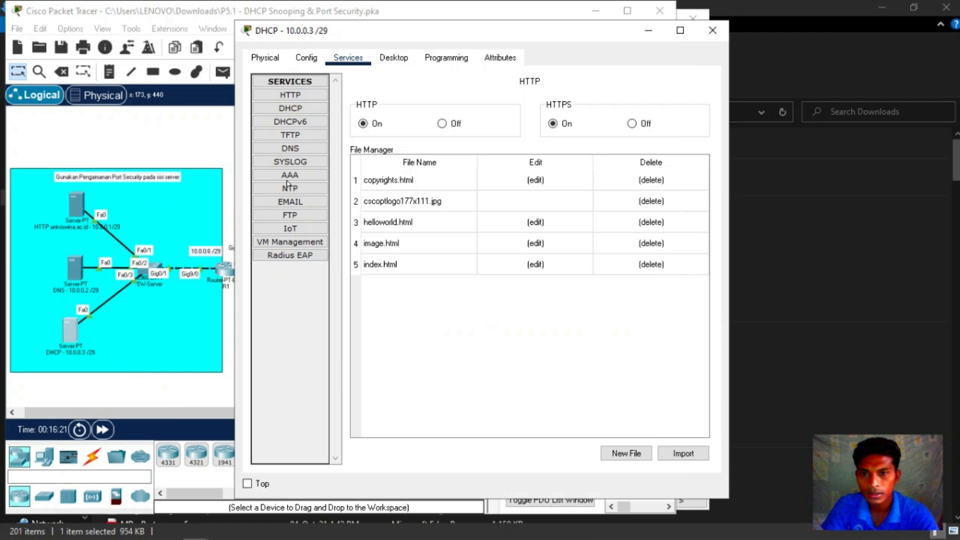
left_click(303, 109)
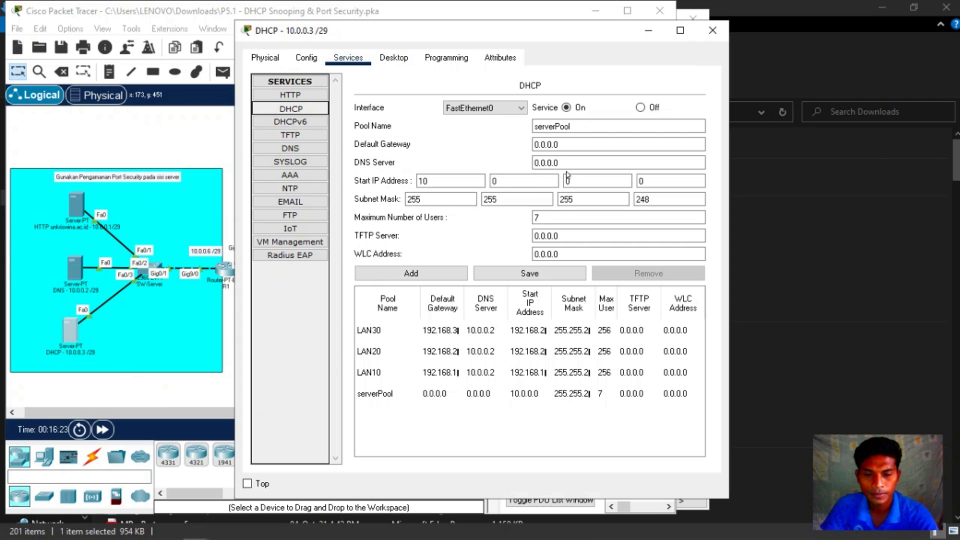
left_click(378, 337)
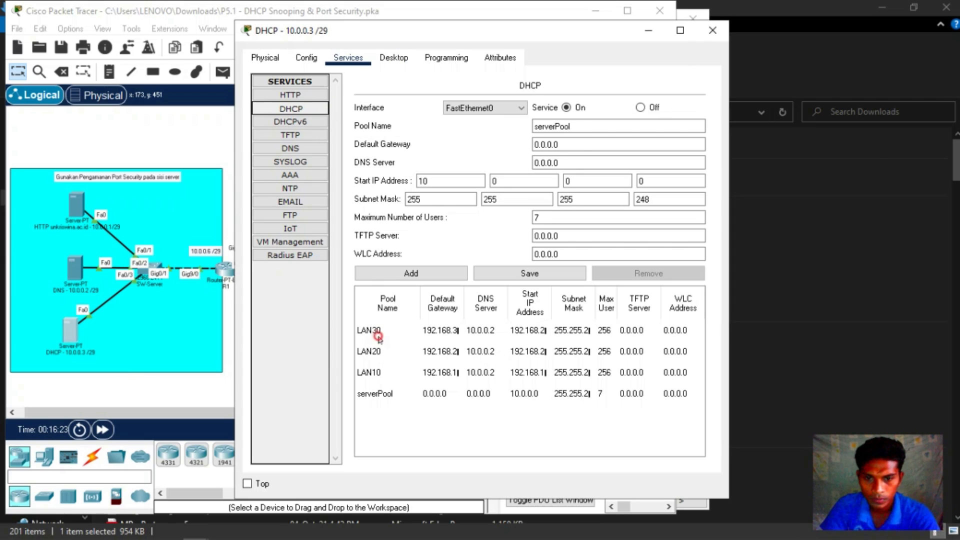
left_click(568, 181)
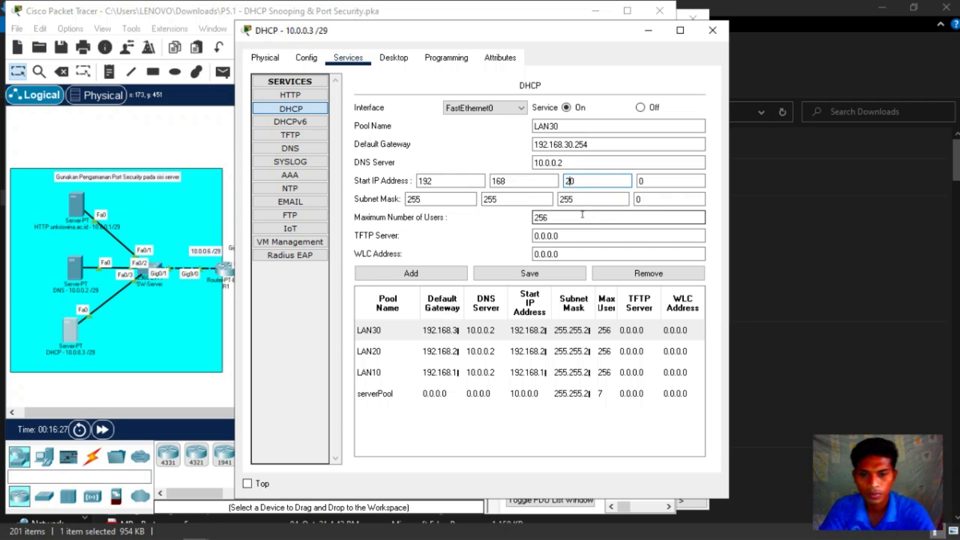
key("BackSpace")
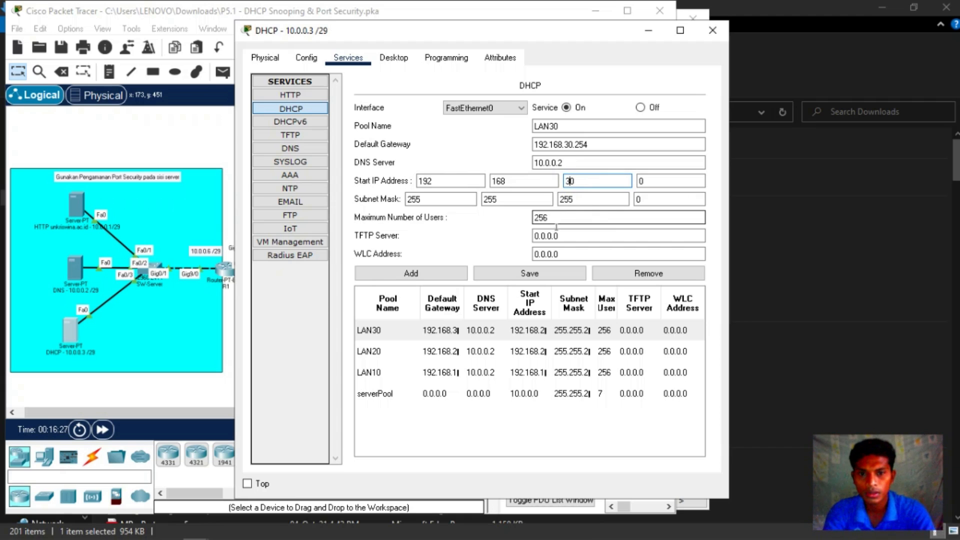
left_click(531, 274)
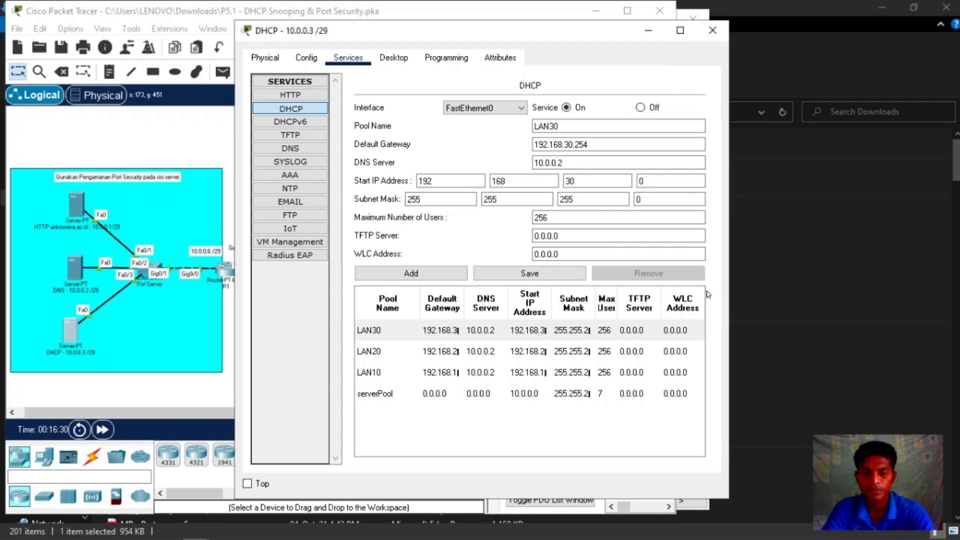
Step: Close the DHCP server and activity instruction windows and maximize the network topology window
left_click(162, 534)
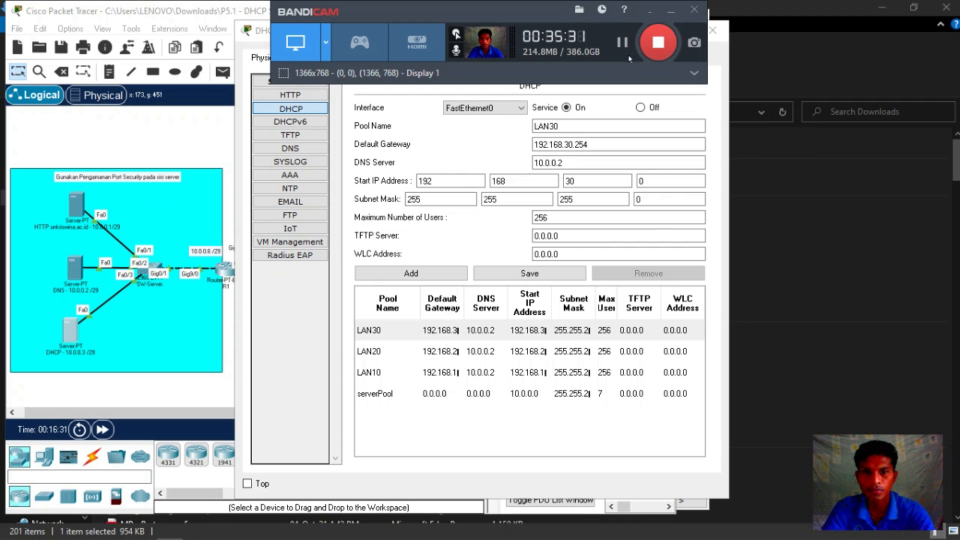
left_click(670, 10)
left_click(712, 30)
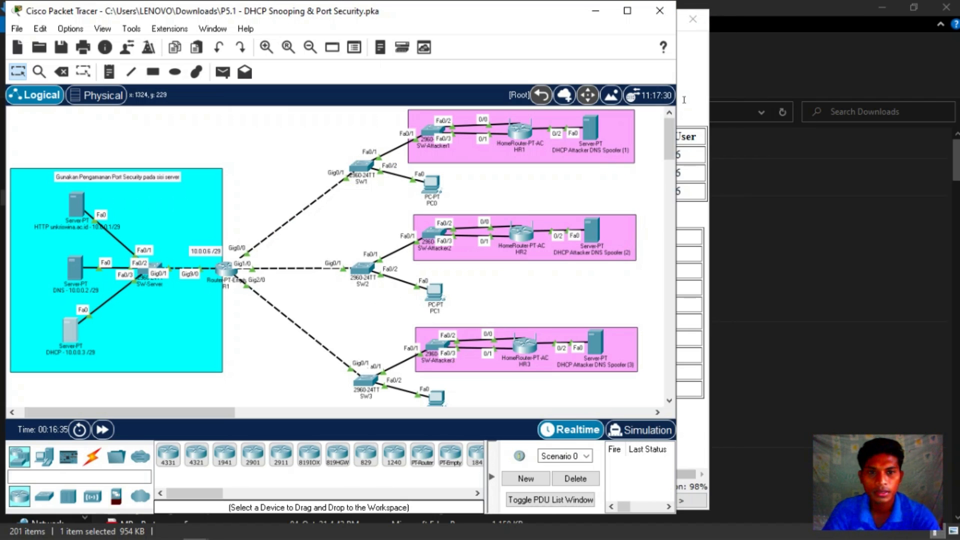
left_click(690, 70)
left_click(692, 18)
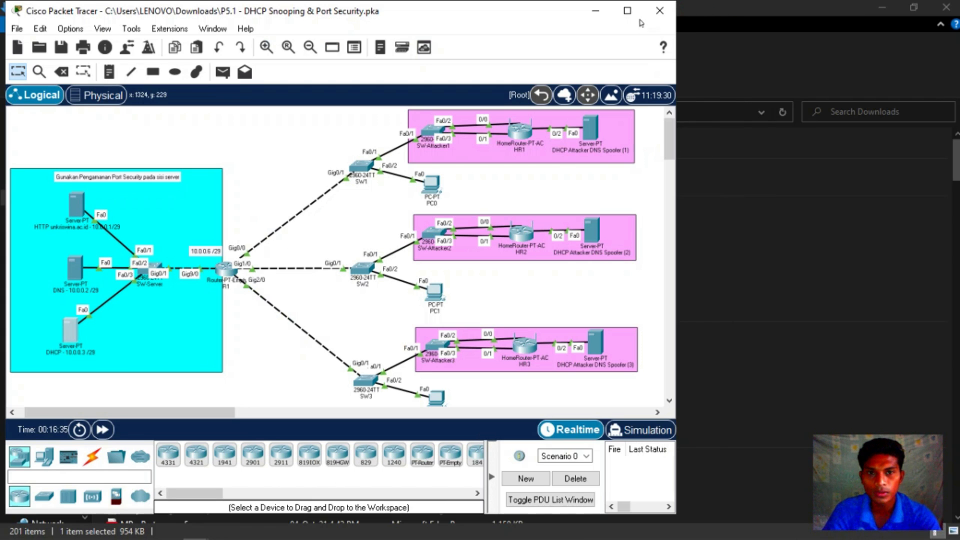
left_click(629, 8)
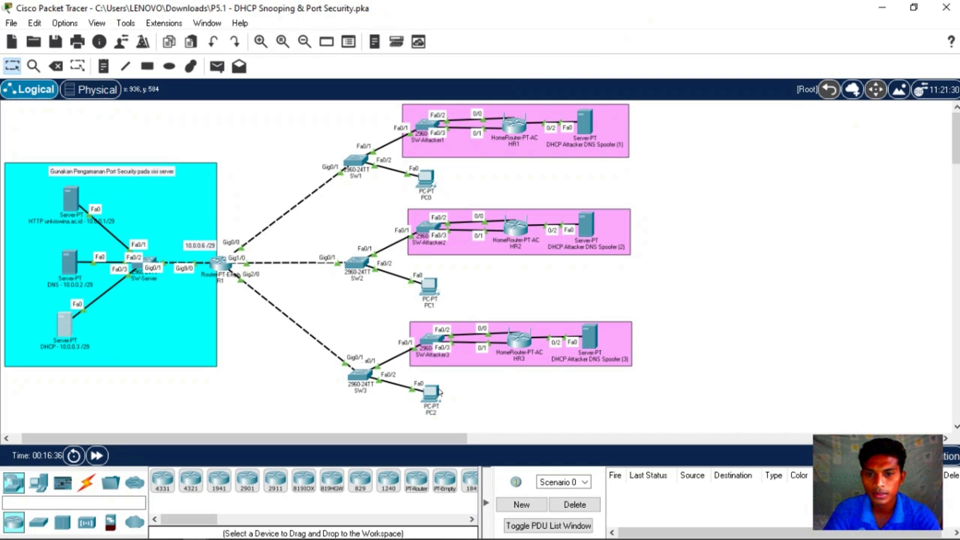
Step: Renew PC0's IPv4 address by switching its IP configuration to Static and back to DHCP
left_click(427, 185)
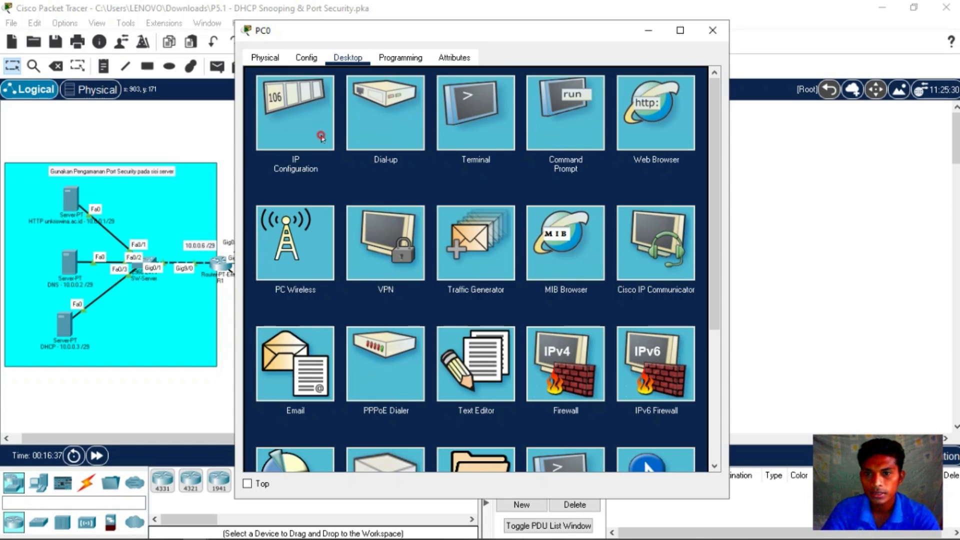
left_click(322, 138)
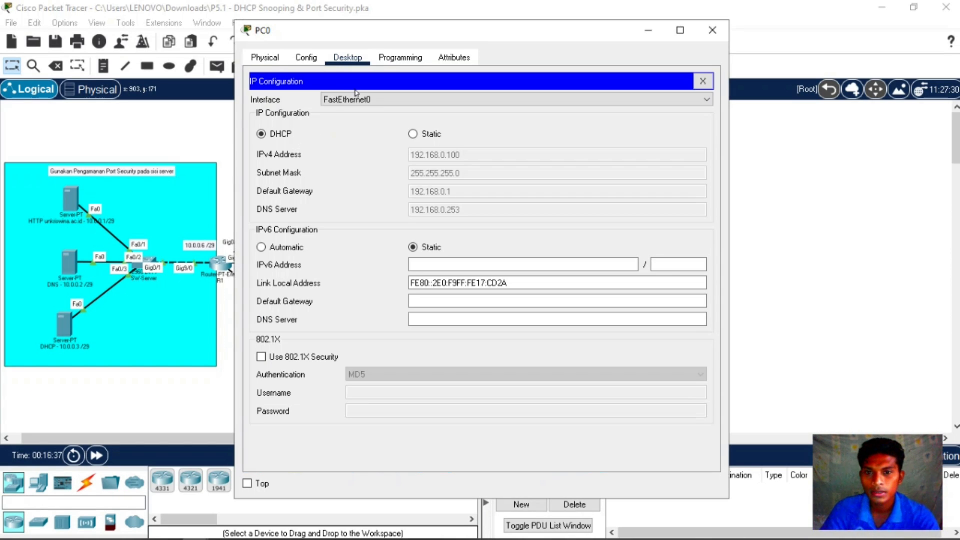
left_click(414, 135)
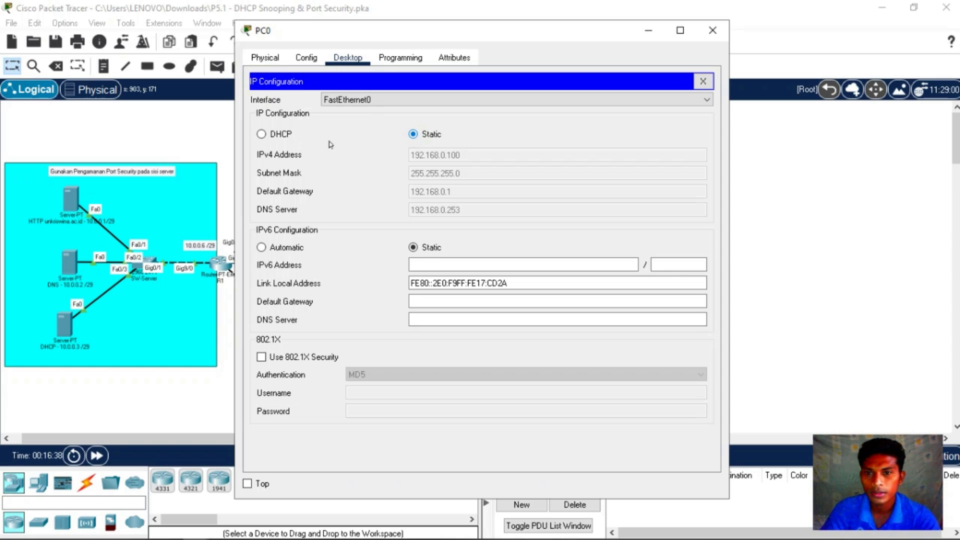
left_click(272, 134)
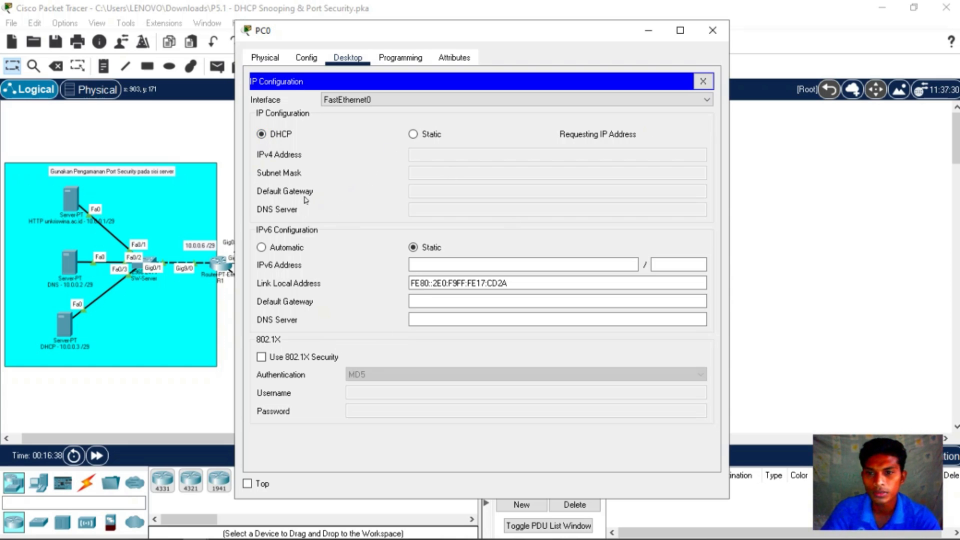
left_click(422, 135)
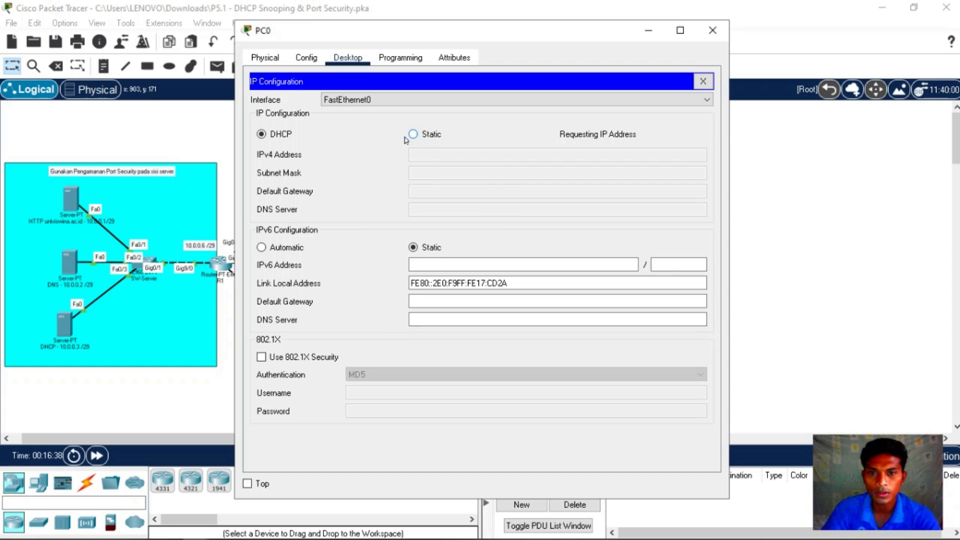
left_click(282, 135)
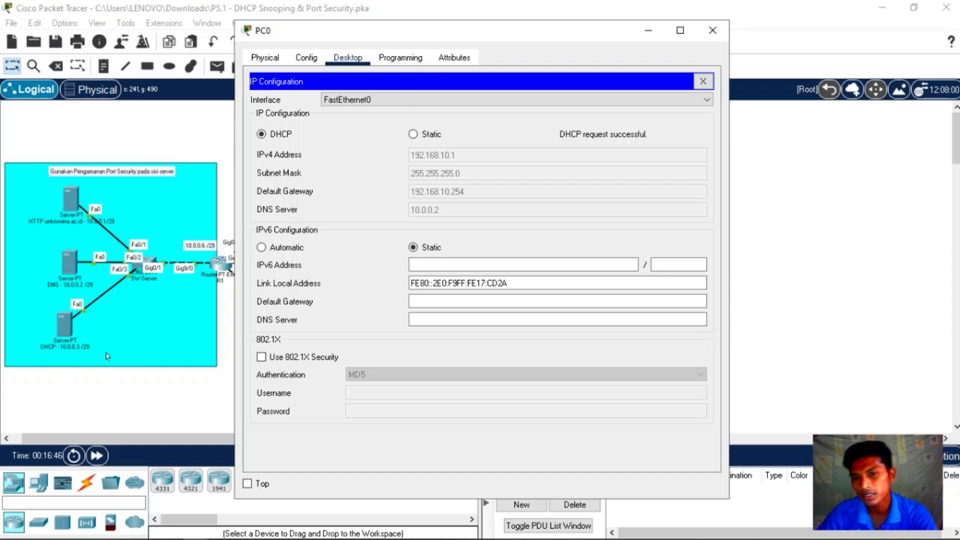
left_click(110, 328)
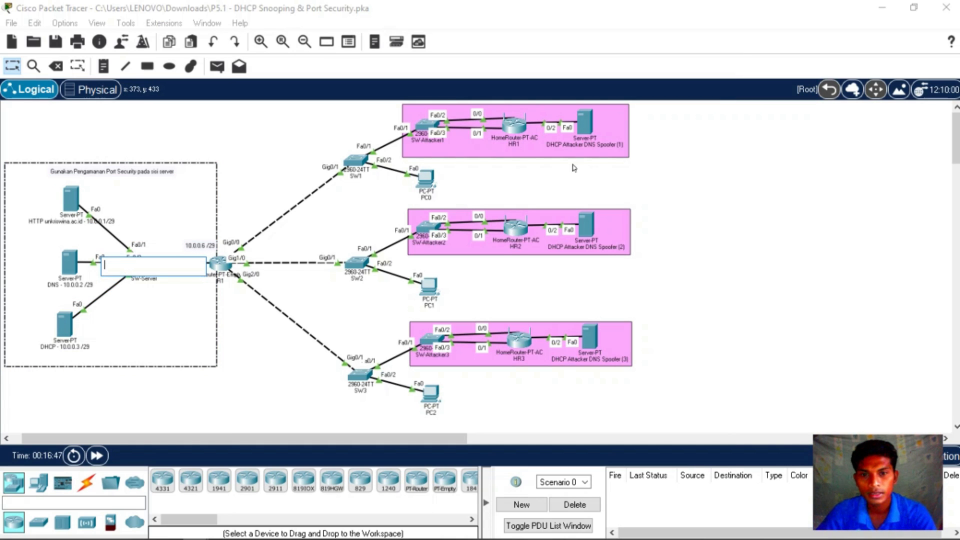
Step: Set PC1's IPv4 configuration to DHCP, re-request an address by toggling through Static, and close PC1's window
left_click(429, 288)
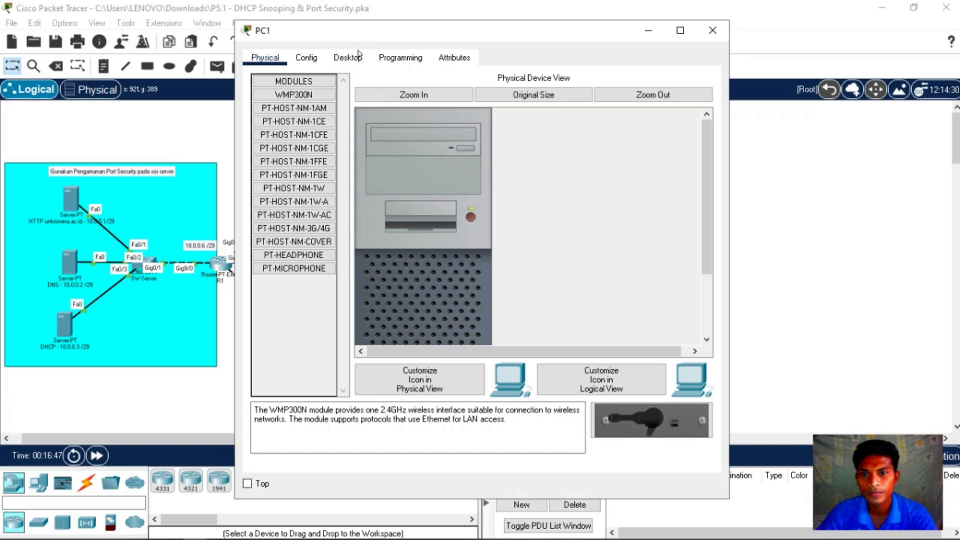
left_click(348, 58)
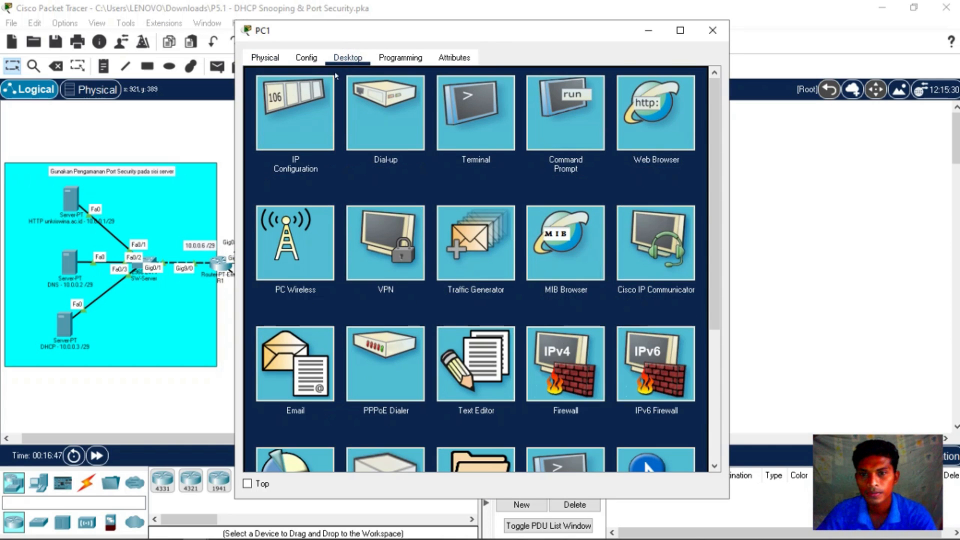
left_click(294, 104)
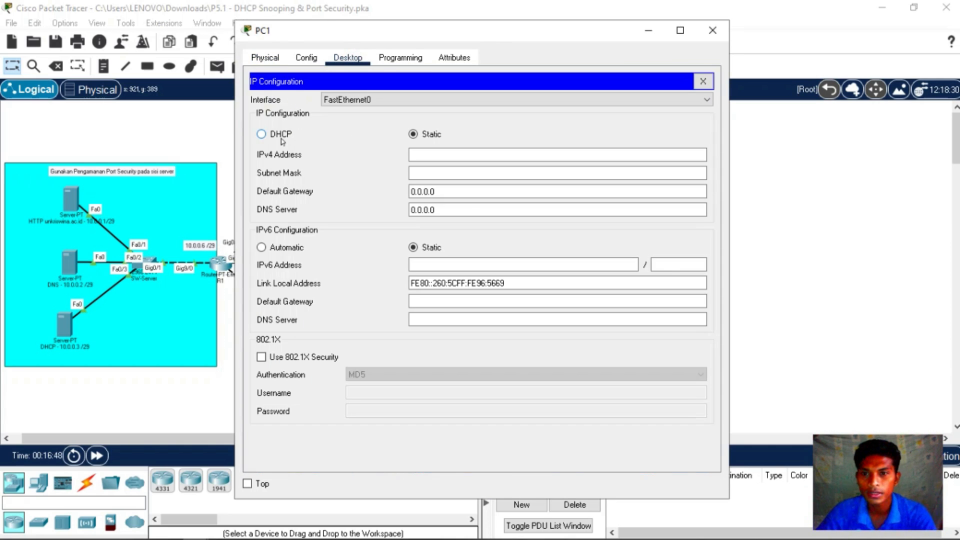
left_click(280, 135)
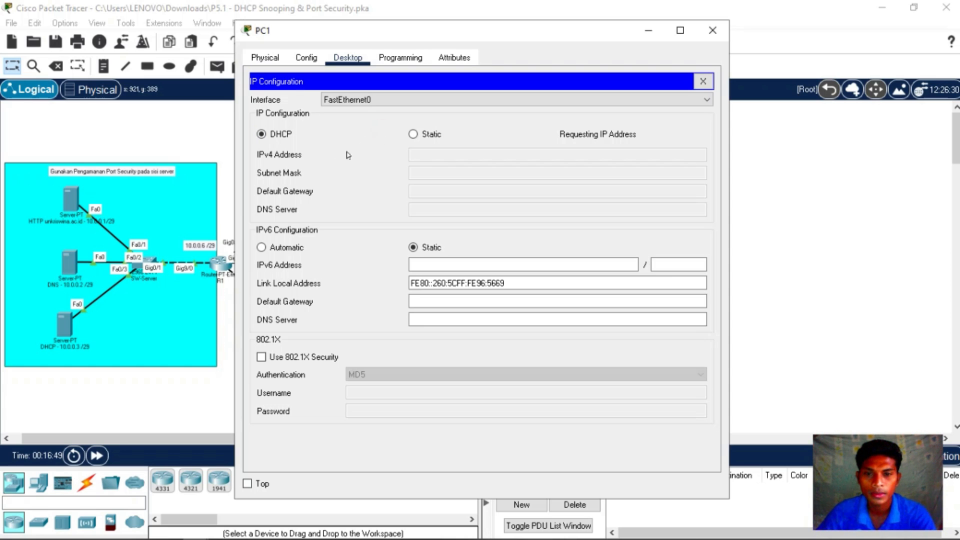
left_click(431, 135)
left_click(281, 135)
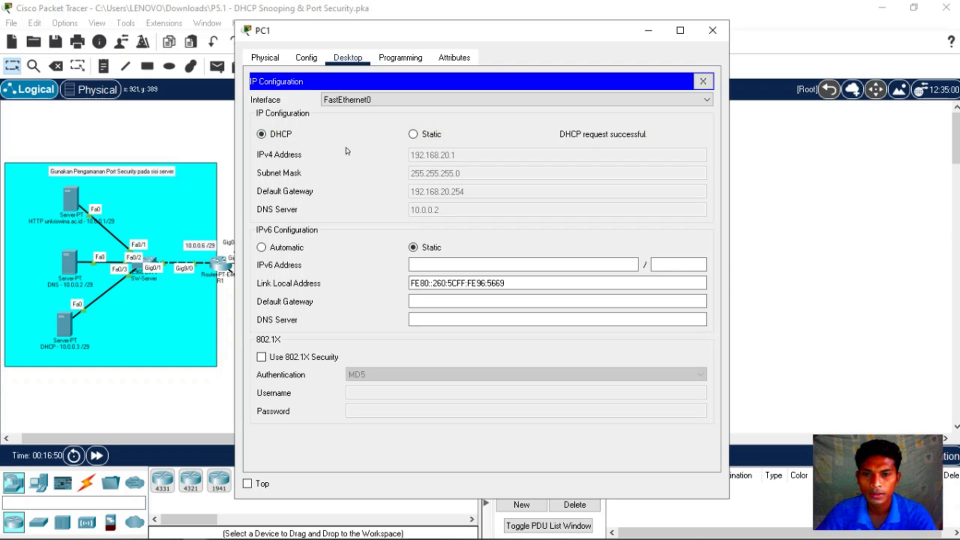
left_click(710, 82)
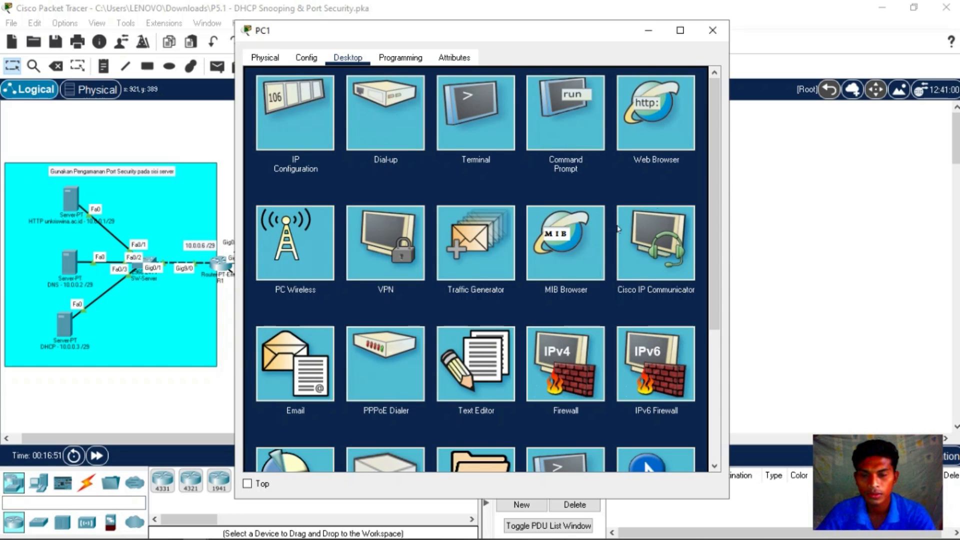
left_click(712, 30)
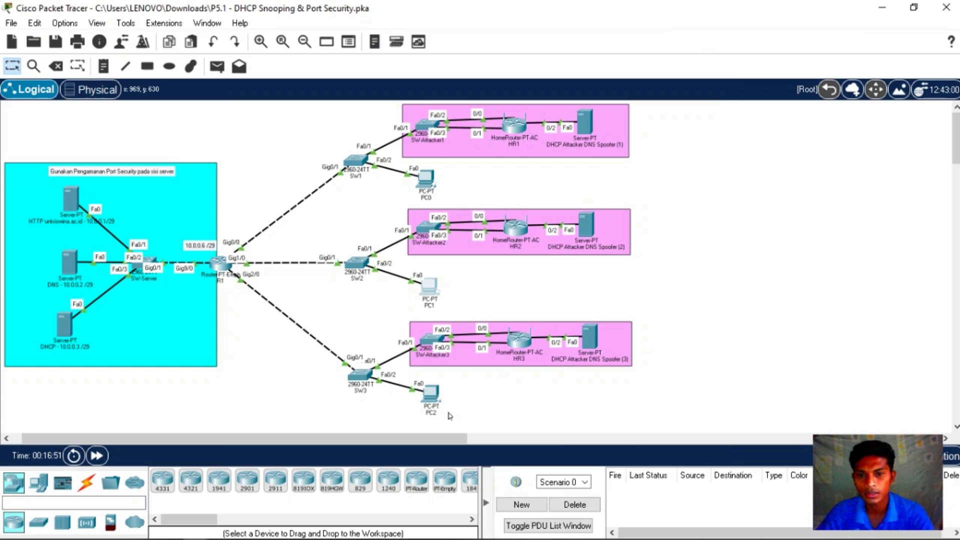
Step: Request a new IPv4 address on PC2 by toggling its IP configuration between Static and DHCP, ending on DHCP
left_click(433, 391)
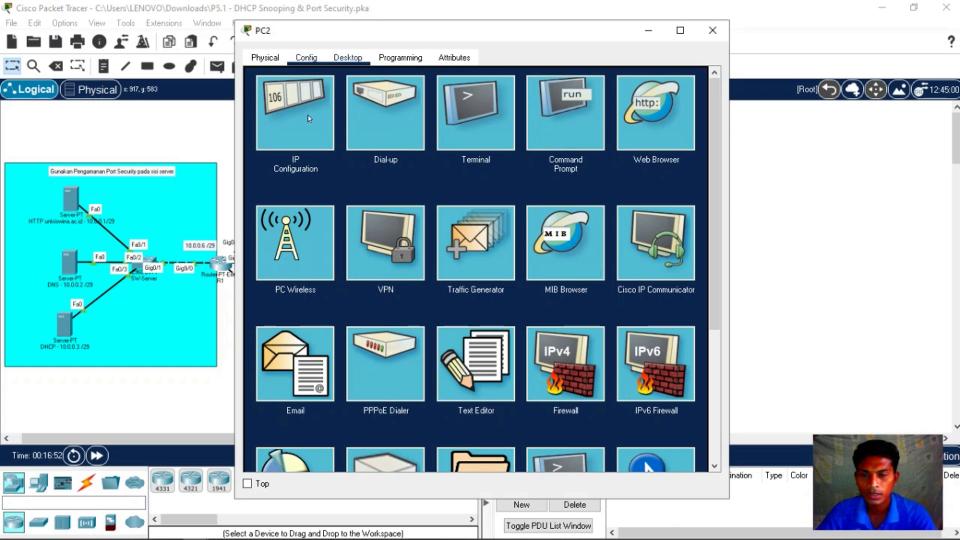
left_click(308, 119)
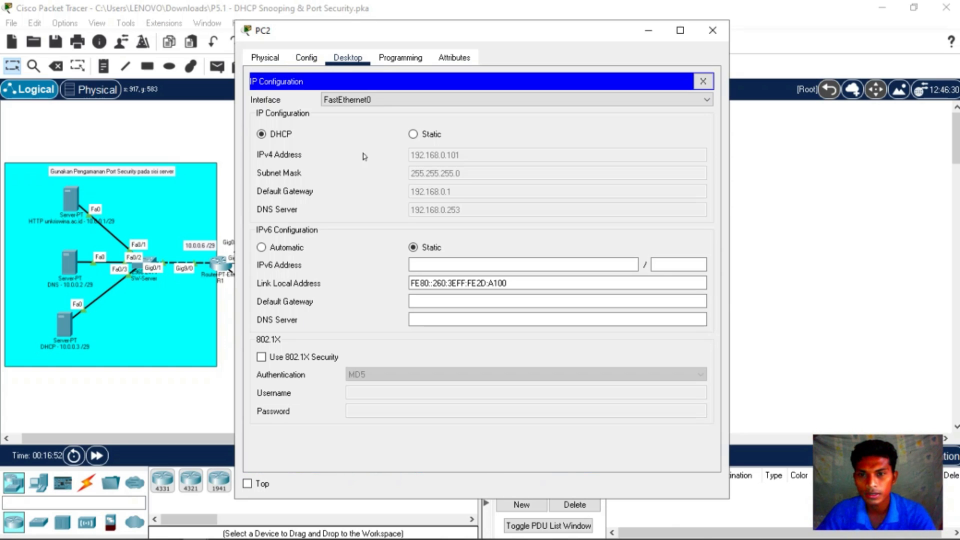
left_click(412, 134)
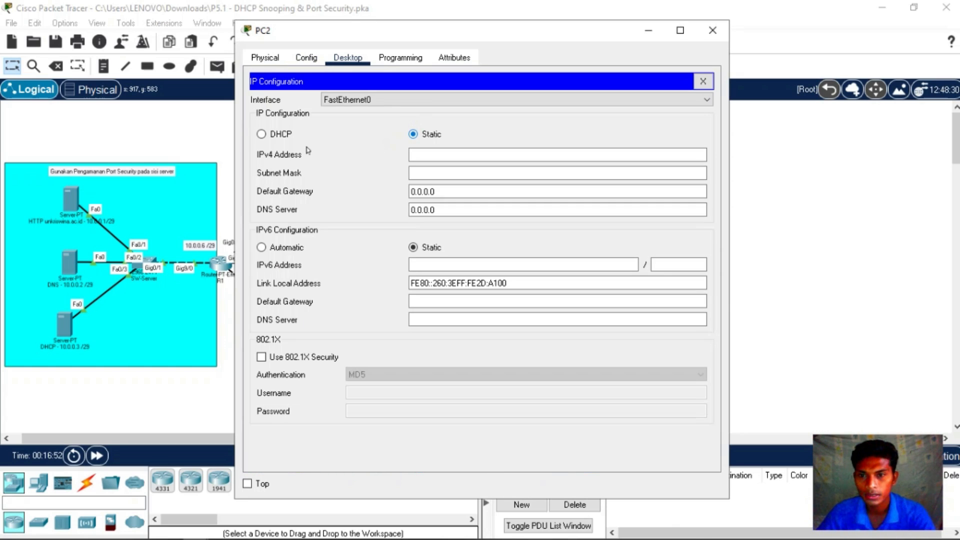
left_click(280, 140)
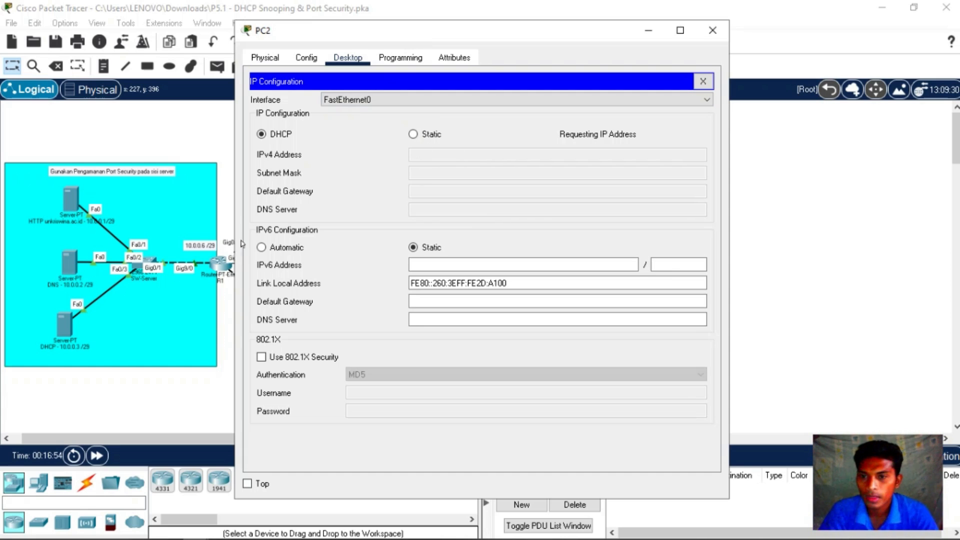
left_click(417, 134)
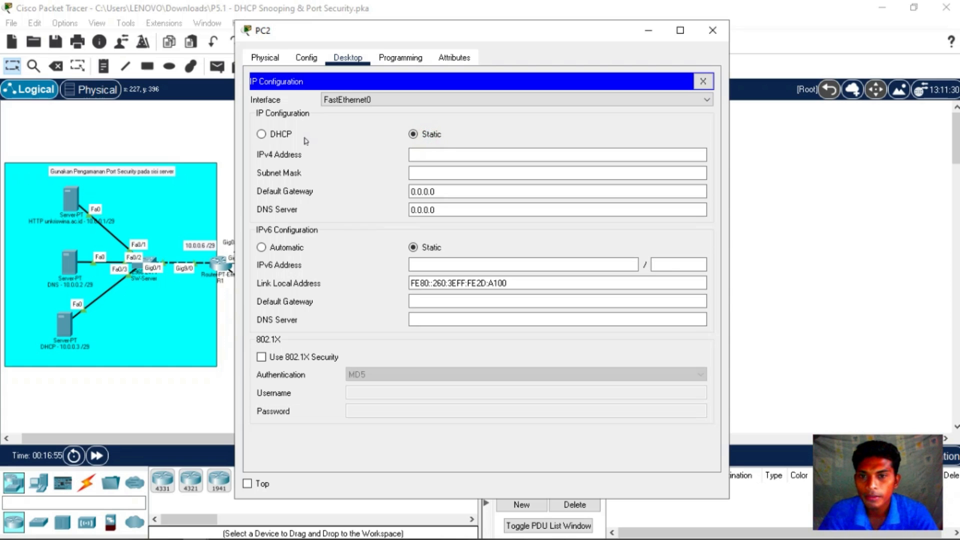
left_click(262, 135)
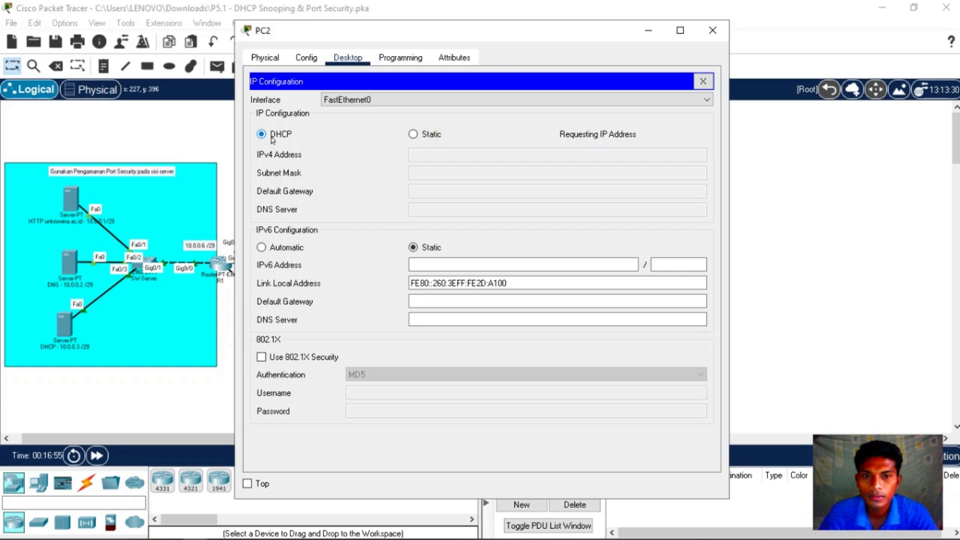
Step: Place the activity instructions beside PC2's IP configuration window to check the assigned address and the completion progress
left_click_drag(389, 38, 553, 39)
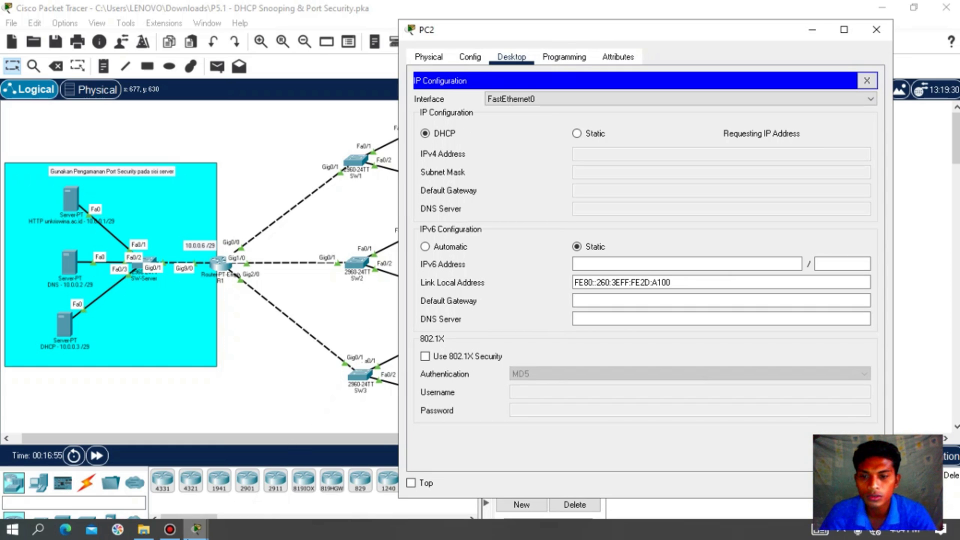
mouse_move(197, 529)
left_click(205, 485)
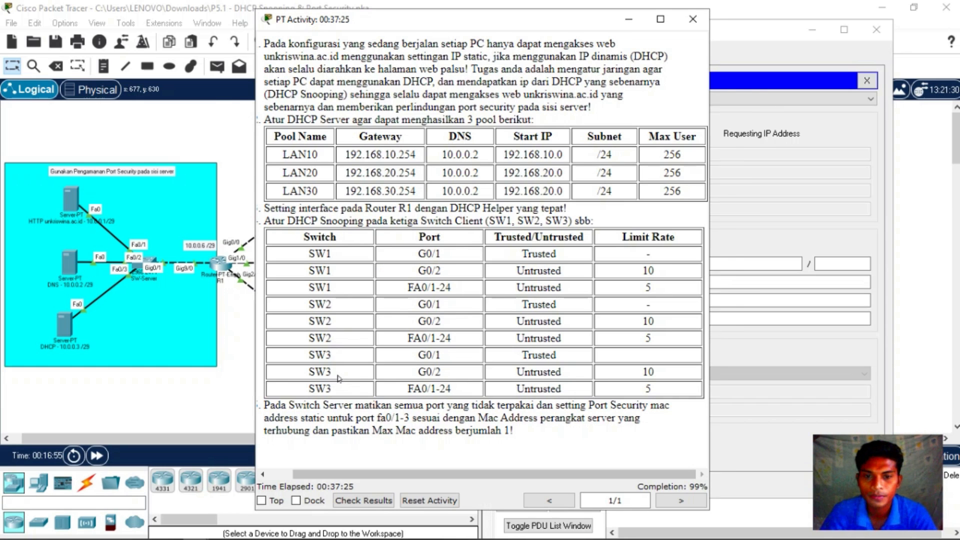
left_click_drag(396, 20, 206, 30)
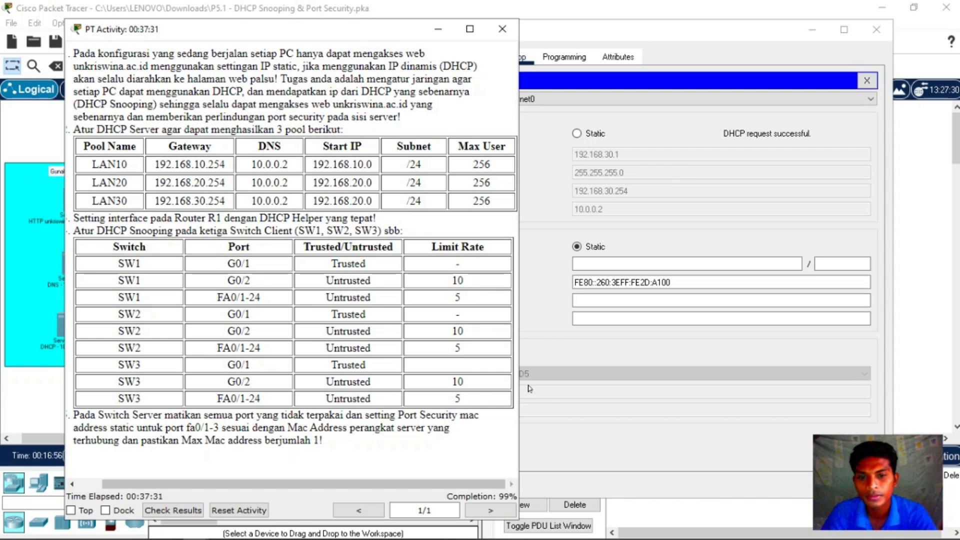
Step: Compare PC2's DHCP-assigned IPv4 settings with the activity instructions and their completion percentage
left_click(668, 178)
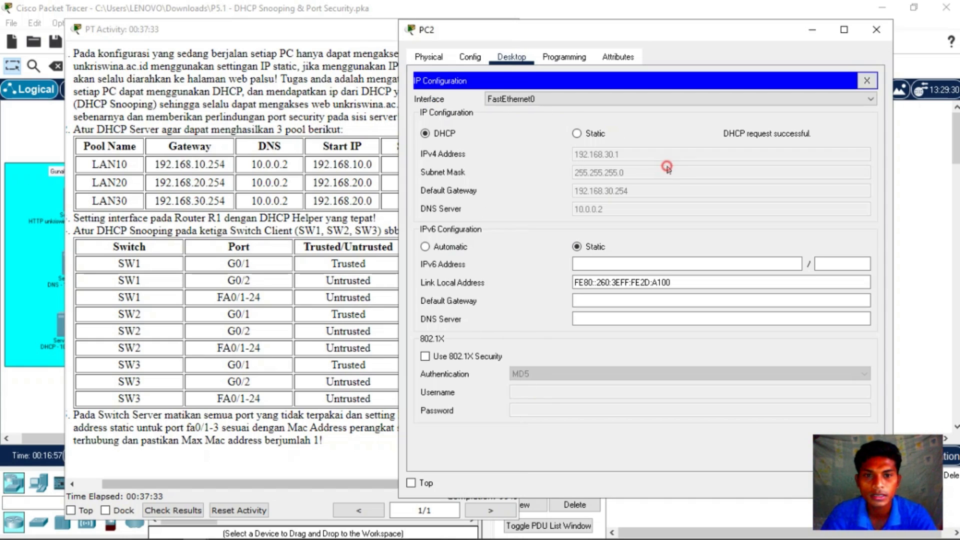
left_click(358, 463)
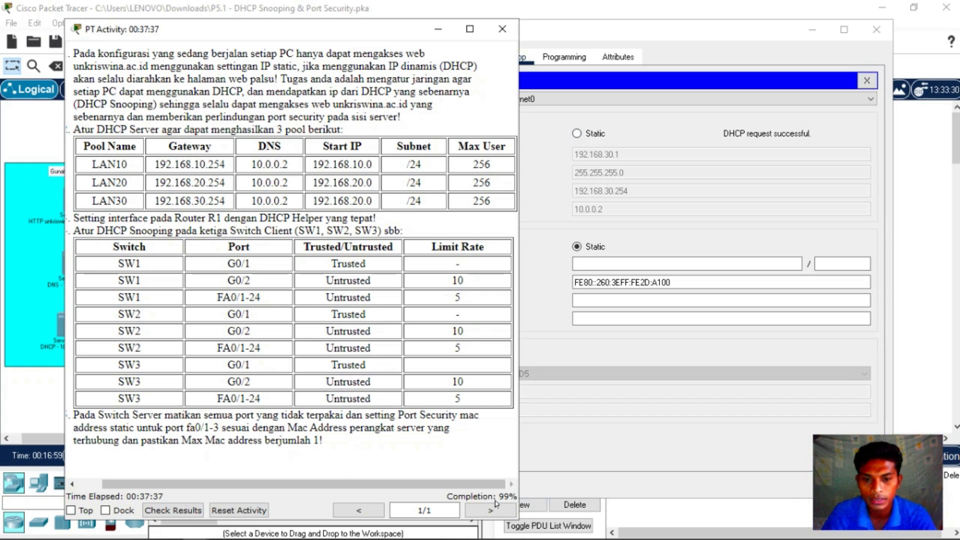
left_click(630, 418)
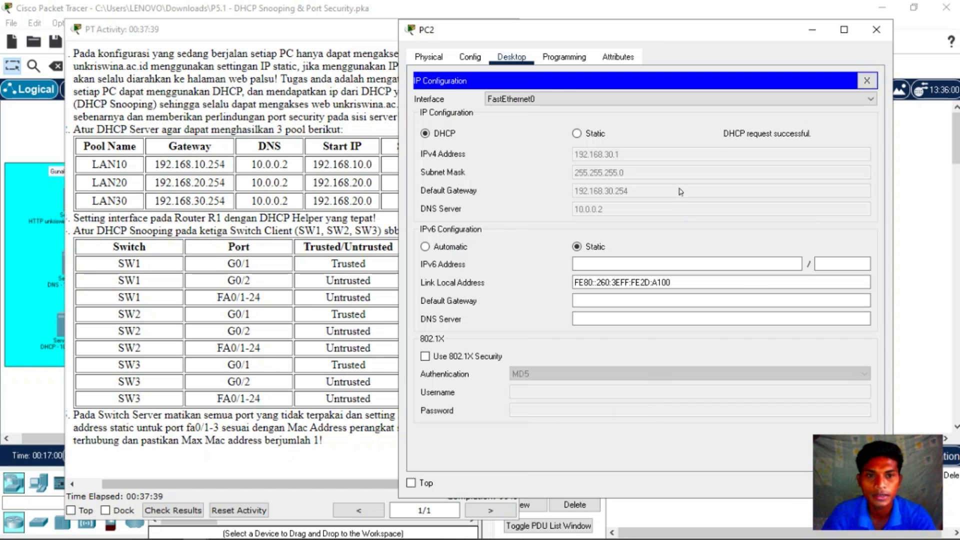
Step: Close PC2's IP configuration and request unkriswina.ac.id in PC2's web browser
left_click(867, 81)
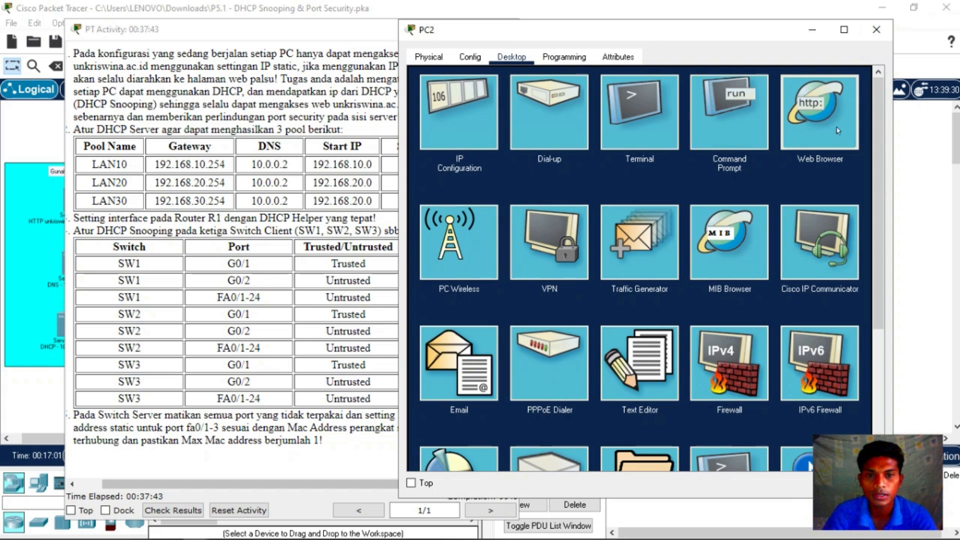
left_click(787, 96)
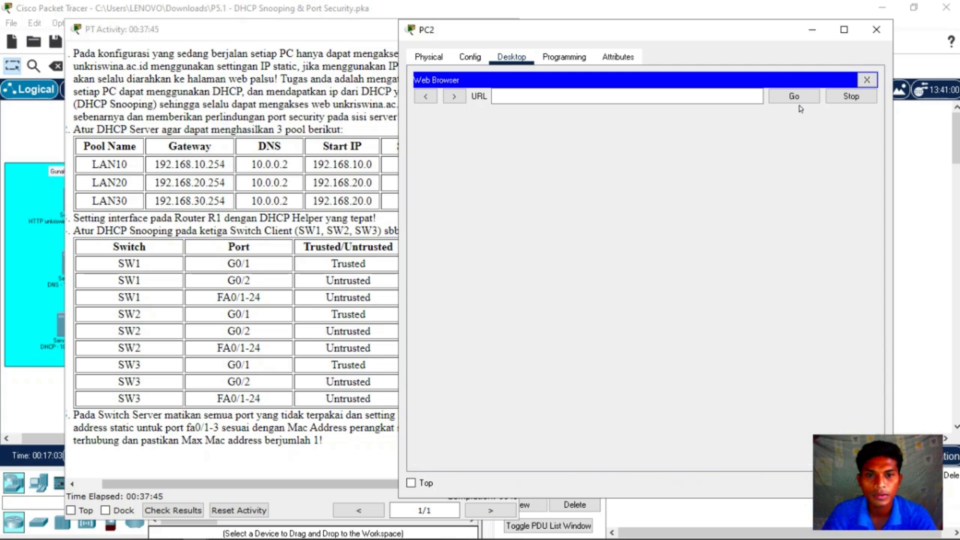
left_click(561, 99)
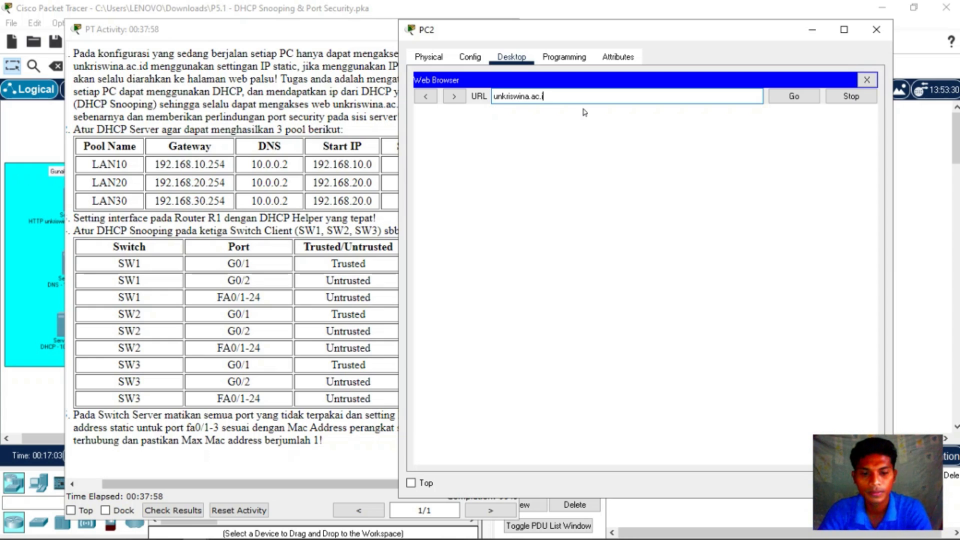
key("Return")
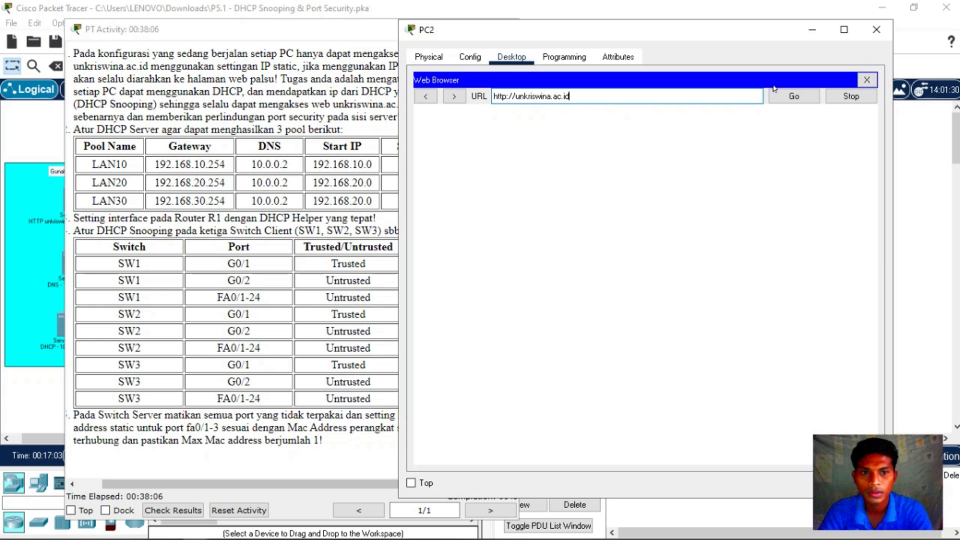
left_click(775, 102)
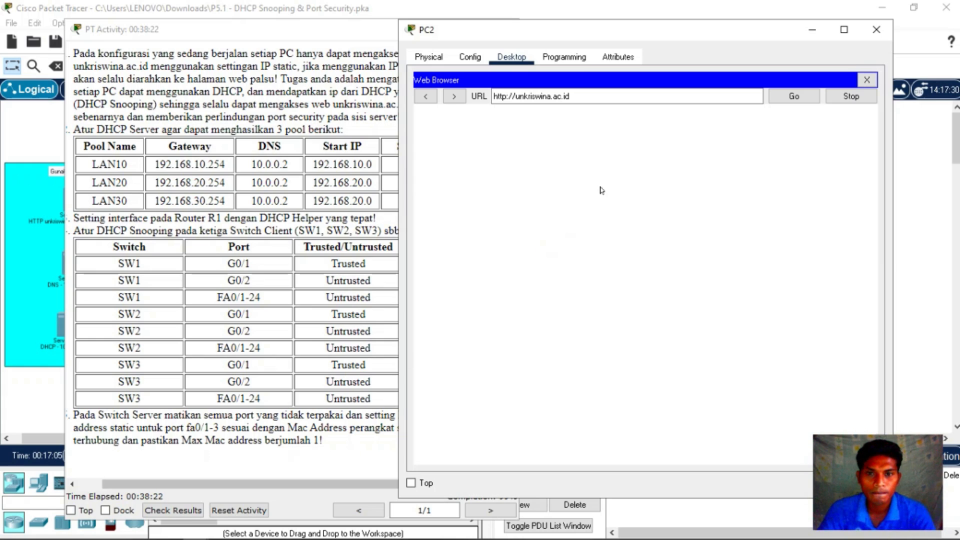
Step: Check the completion percentage in the activity instructions and clear the PC2 and activity windows off the topology
left_click(319, 465)
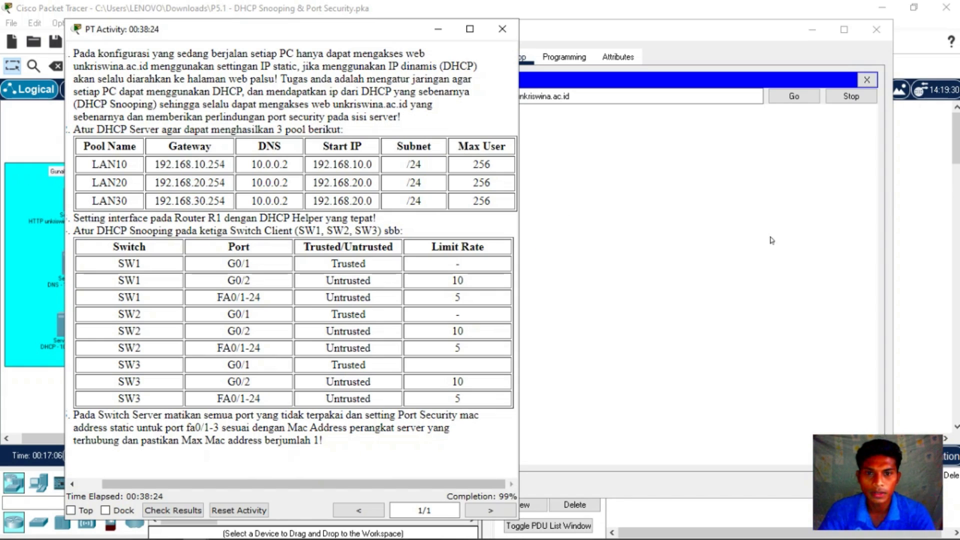
left_click(701, 243)
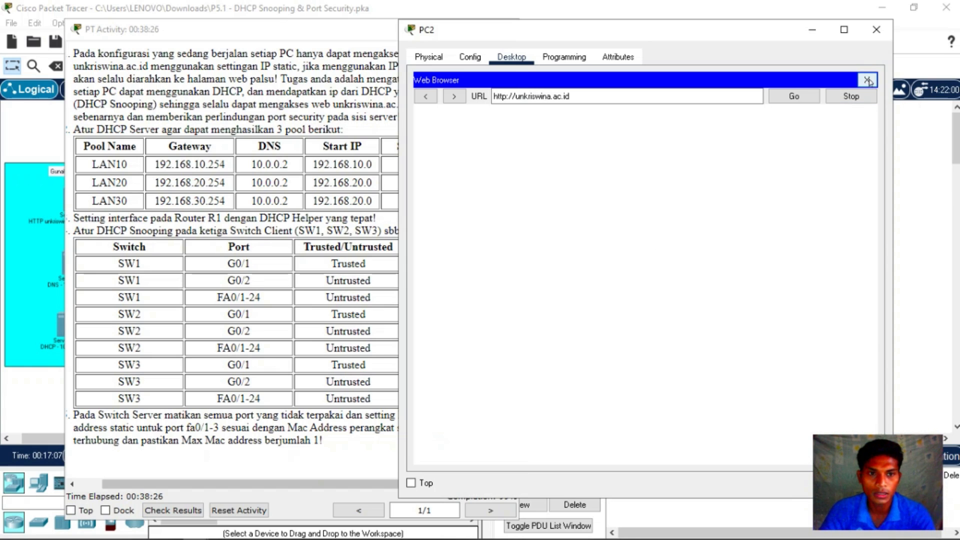
left_click(819, 32)
left_click(755, 289)
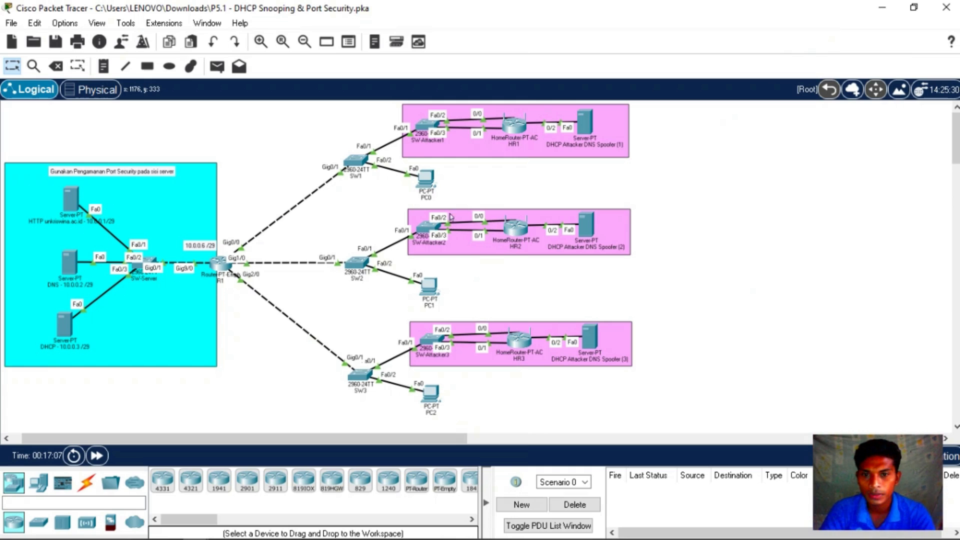
Step: Open PC1's web browser and load unkriswina.ac.id to test access to the genuine site
left_click(432, 288)
left_click(654, 129)
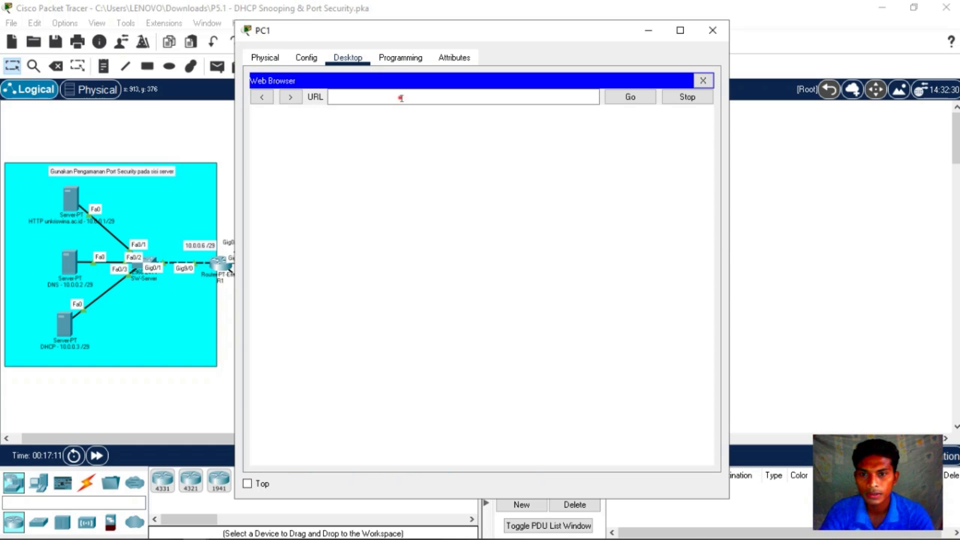
left_click(401, 98)
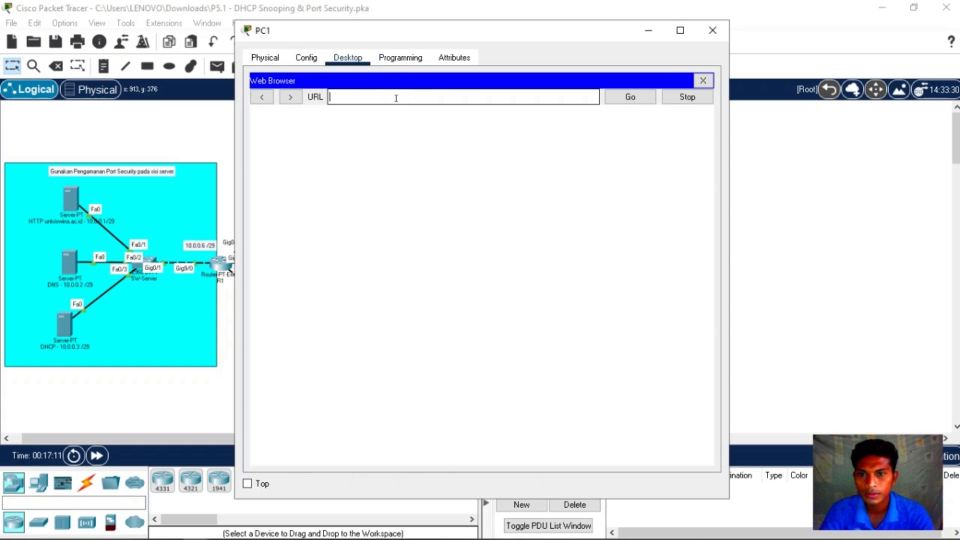
type("unk")
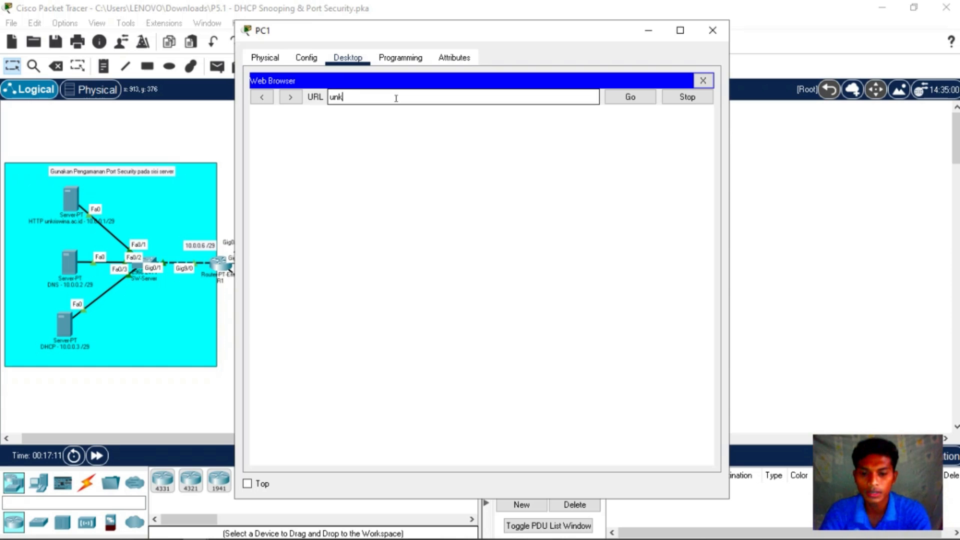
type("riswina.ac.id")
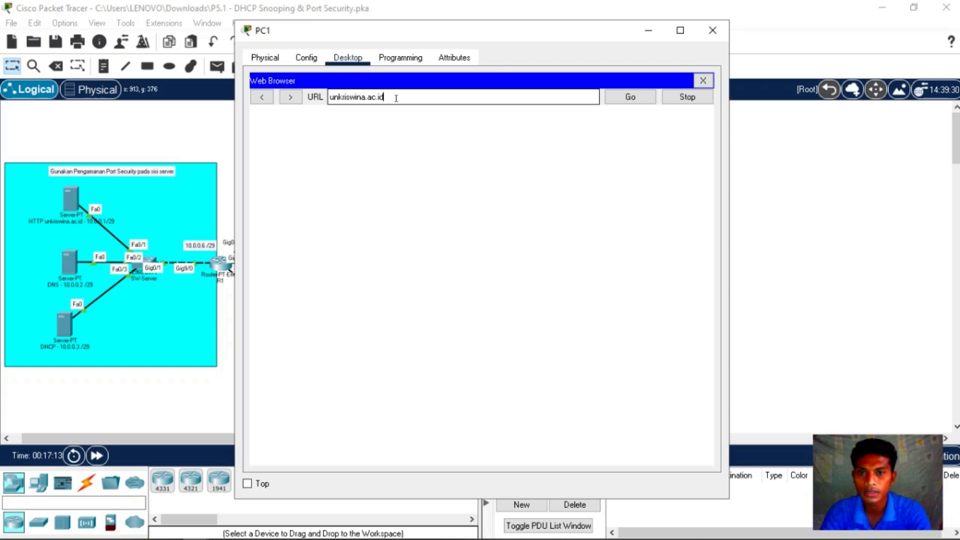
key("Return")
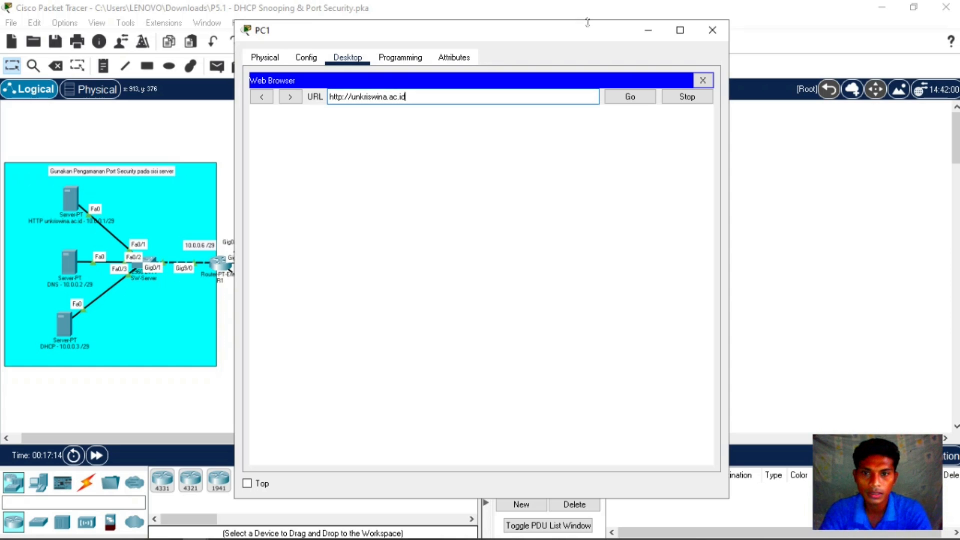
left_click(643, 100)
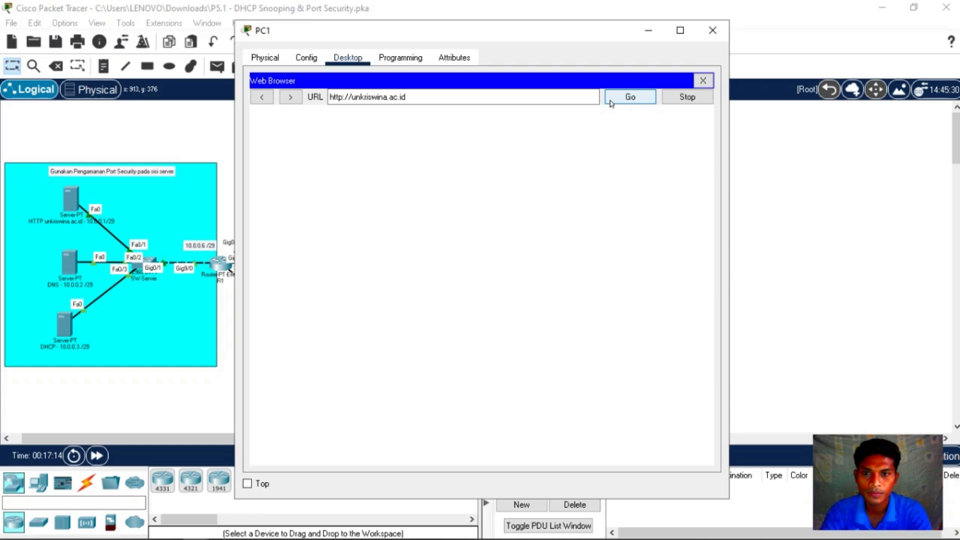
left_click(622, 102)
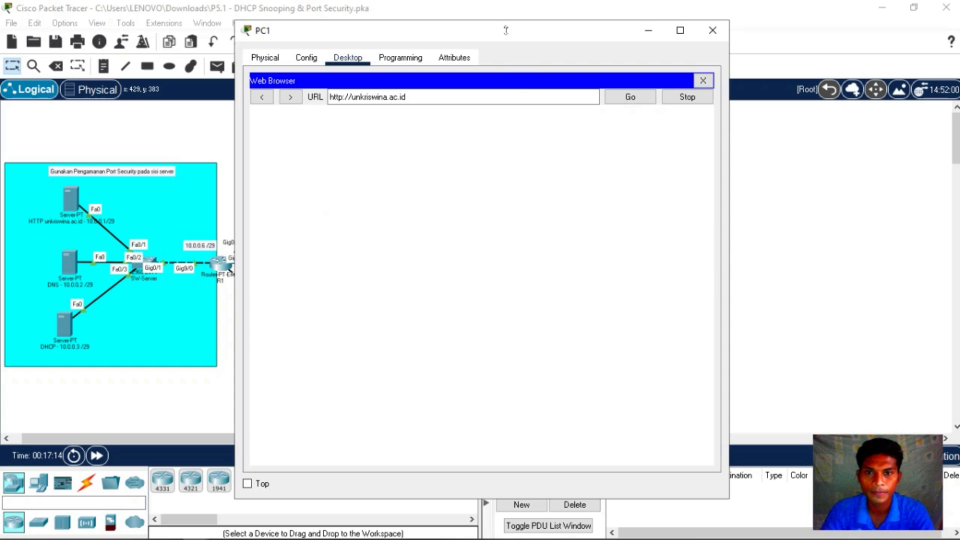
Step: Move PC1's window aside, examine the heading of the loaded web page, and close the window
left_click_drag(505, 34, 644, 21)
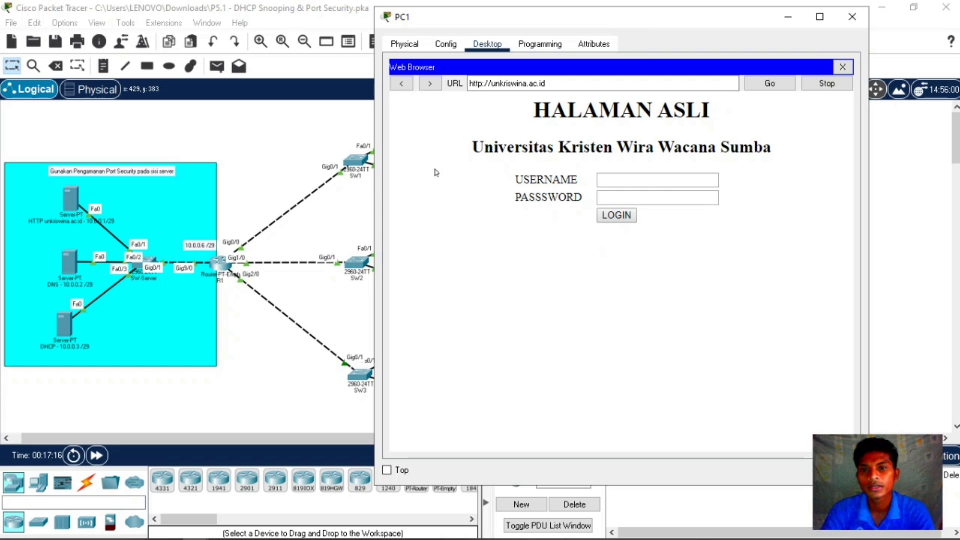
left_click_drag(582, 22, 647, 24)
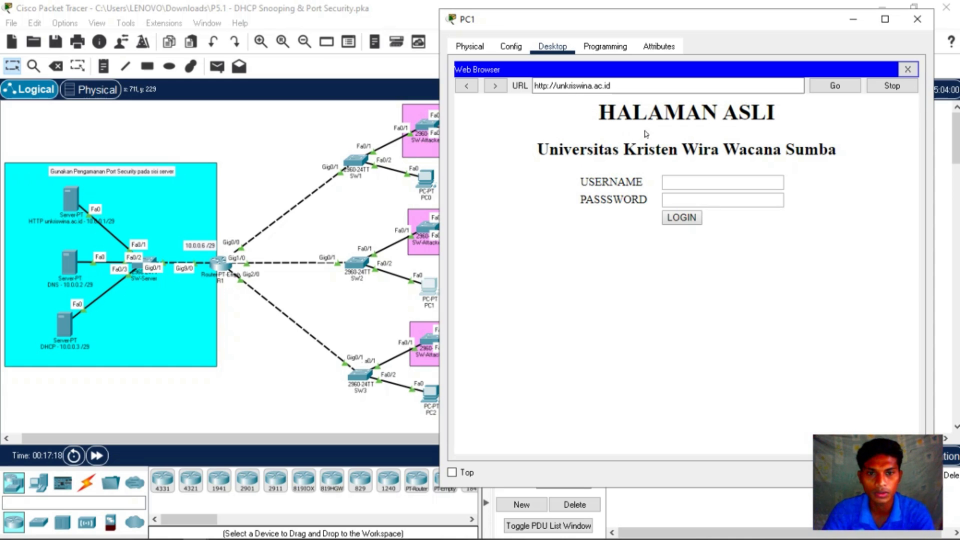
left_click_drag(599, 114, 631, 116)
left_click_drag(703, 158, 620, 149)
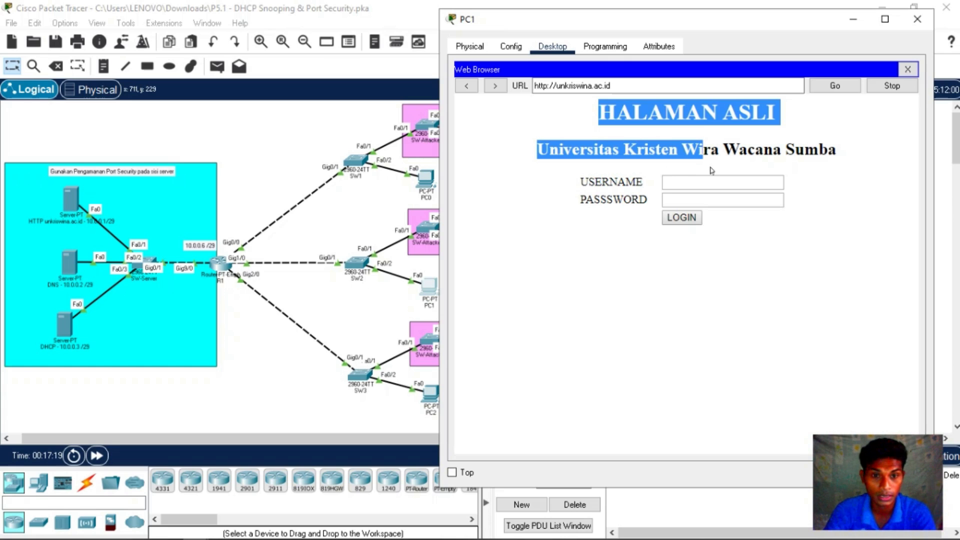
left_click(629, 197)
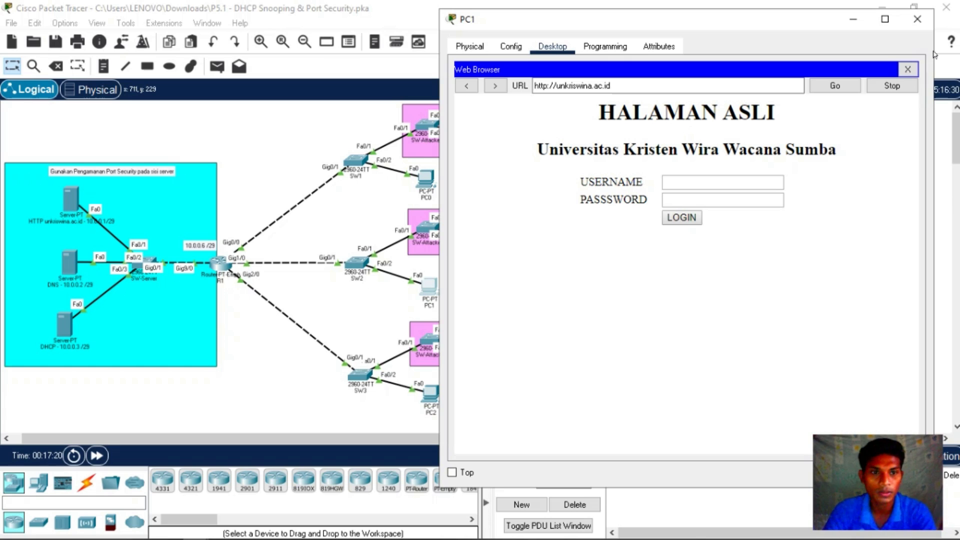
left_click(918, 20)
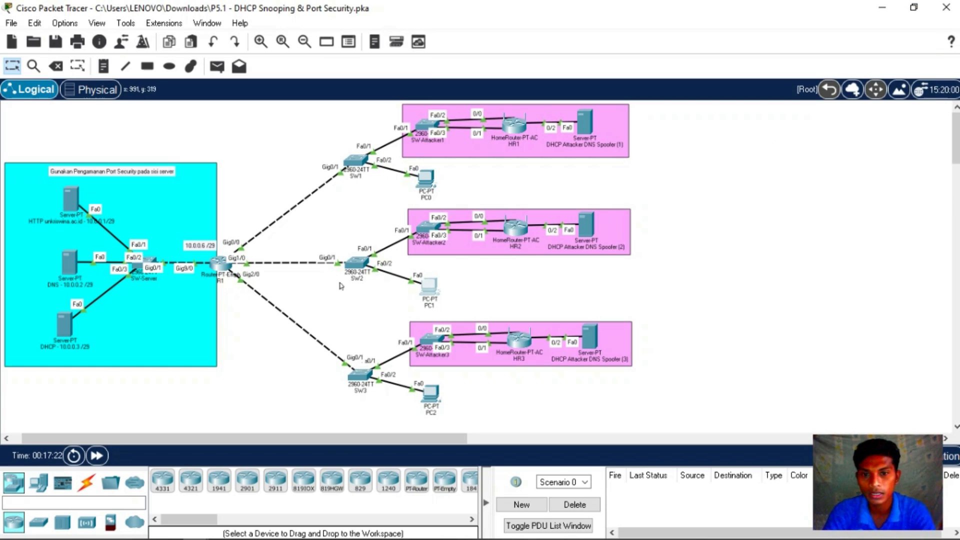
Step: Close PC0's IP configuration and load unkriswina.ac.id in PC0's web browser
left_click(426, 179)
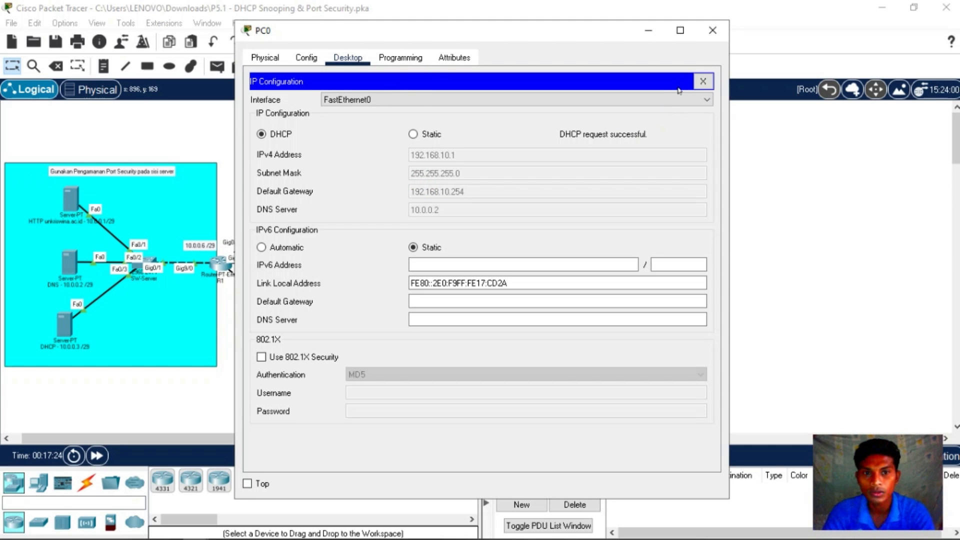
left_click(704, 79)
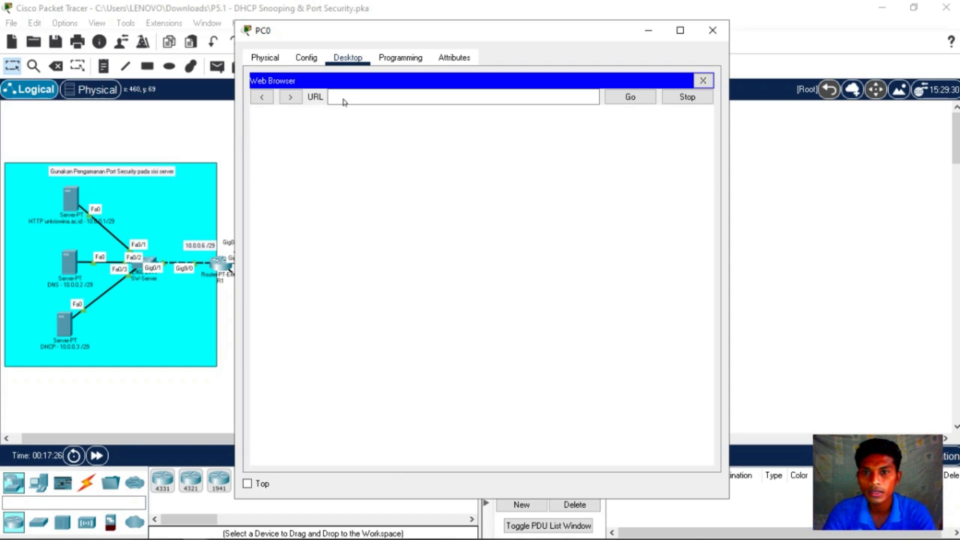
left_click(336, 97)
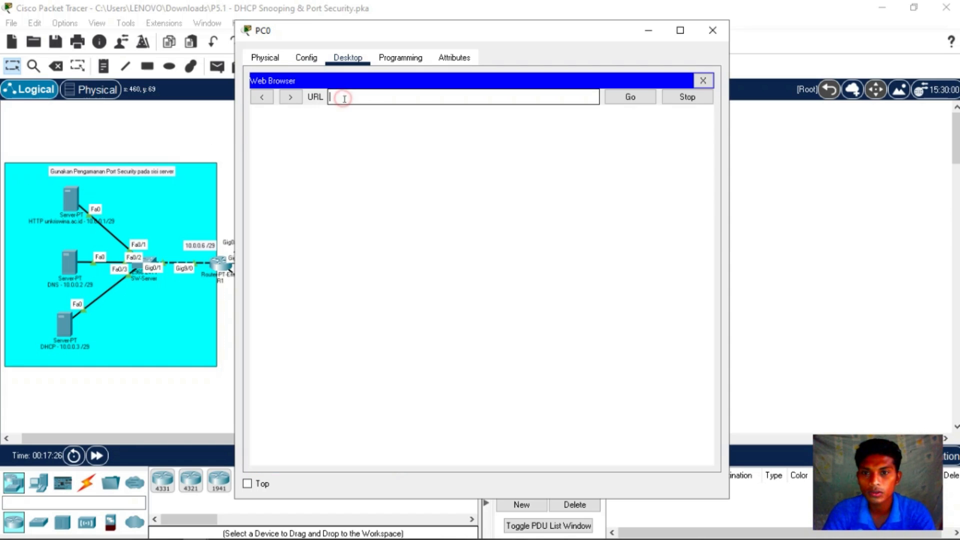
type("u")
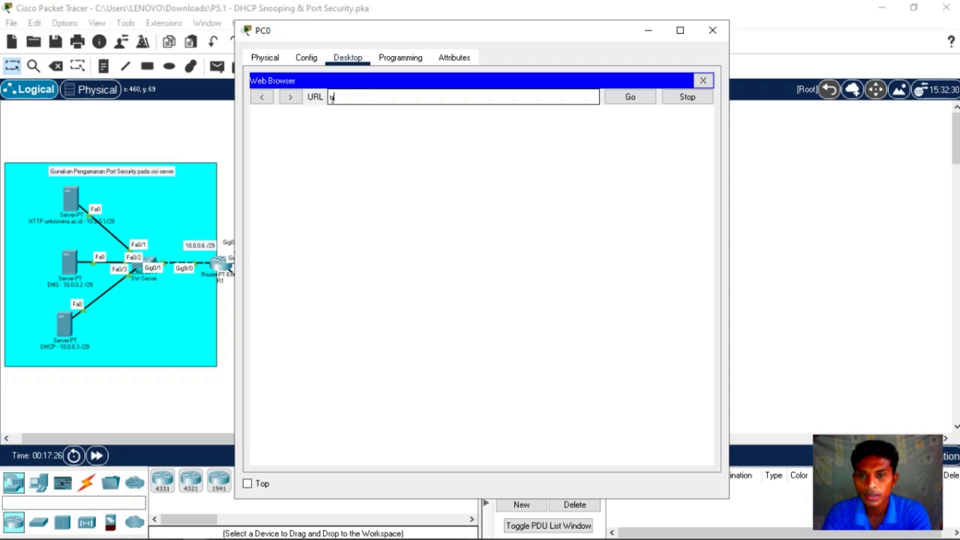
type("nkriswina")
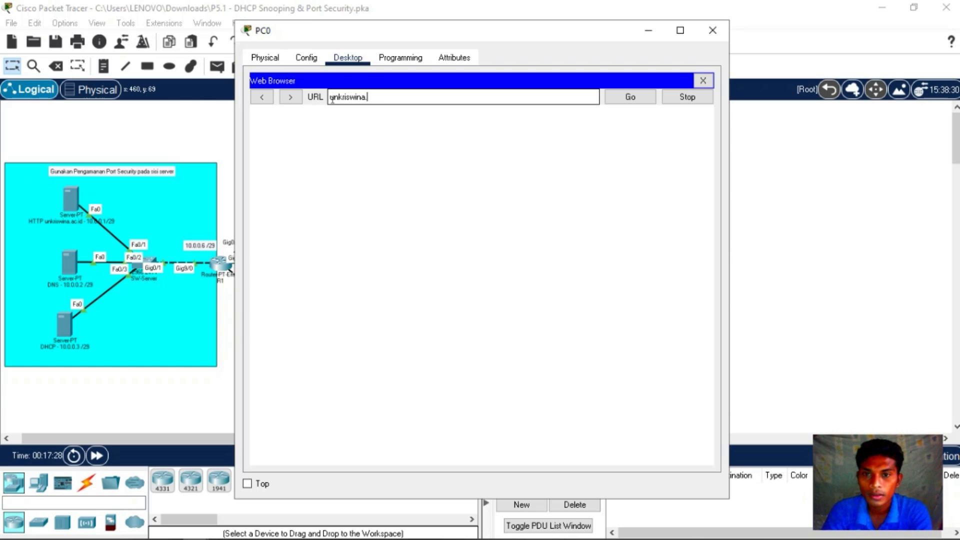
type(".ac.id")
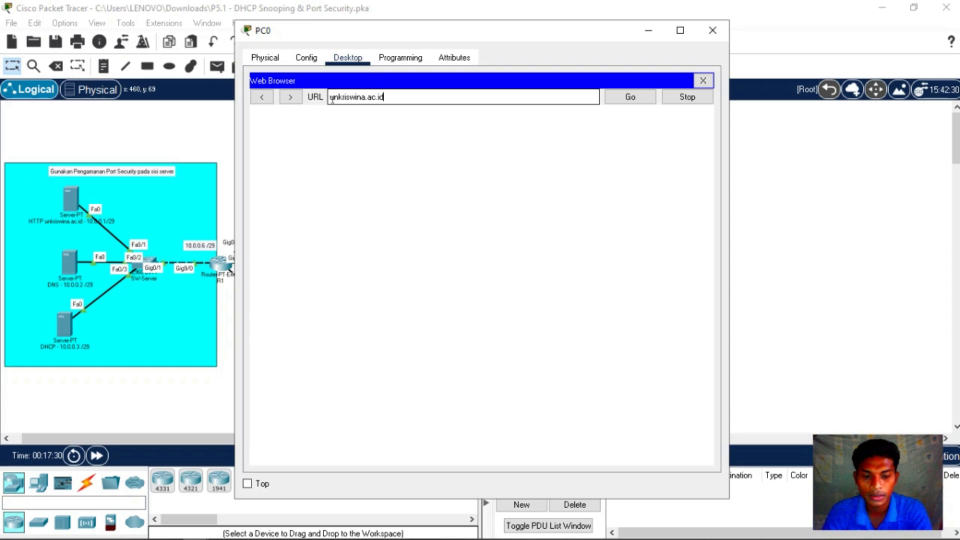
key("Return")
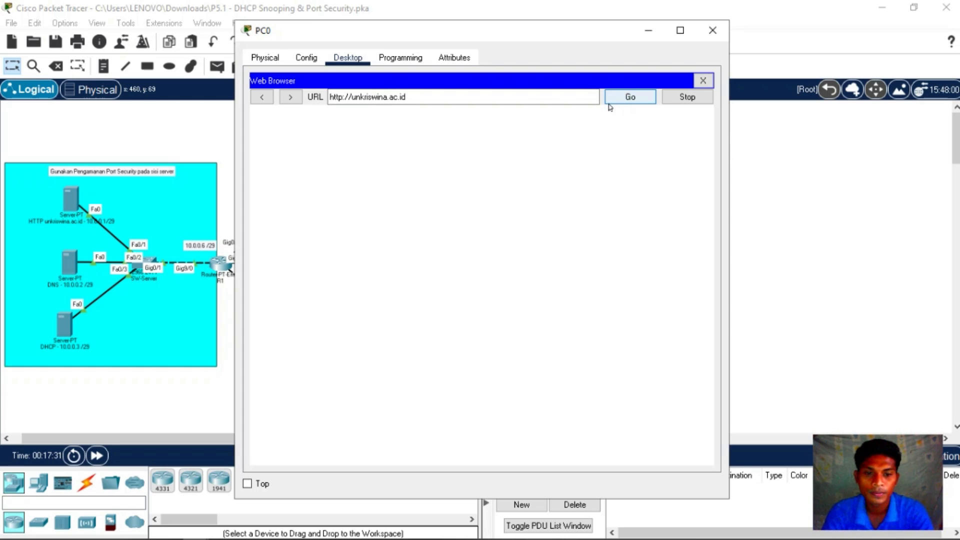
left_click(631, 93)
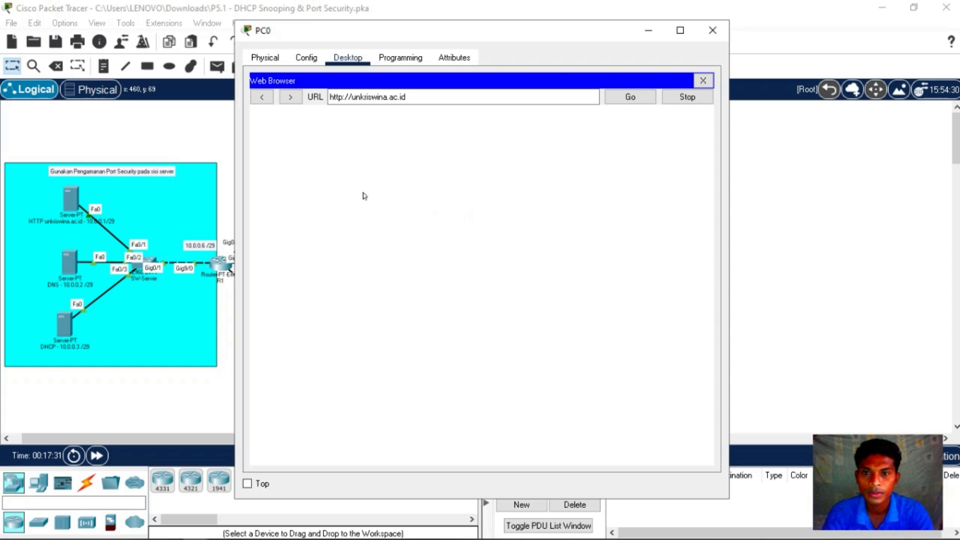
Step: Move PC0's window aside, examine the page heading in its browser, and put the window away
left_click_drag(456, 36, 604, 25)
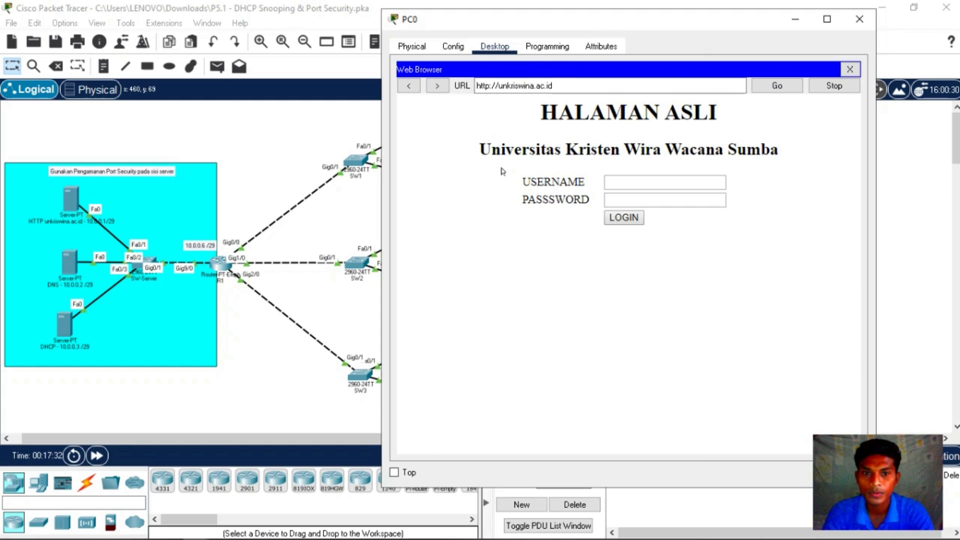
left_click(532, 113)
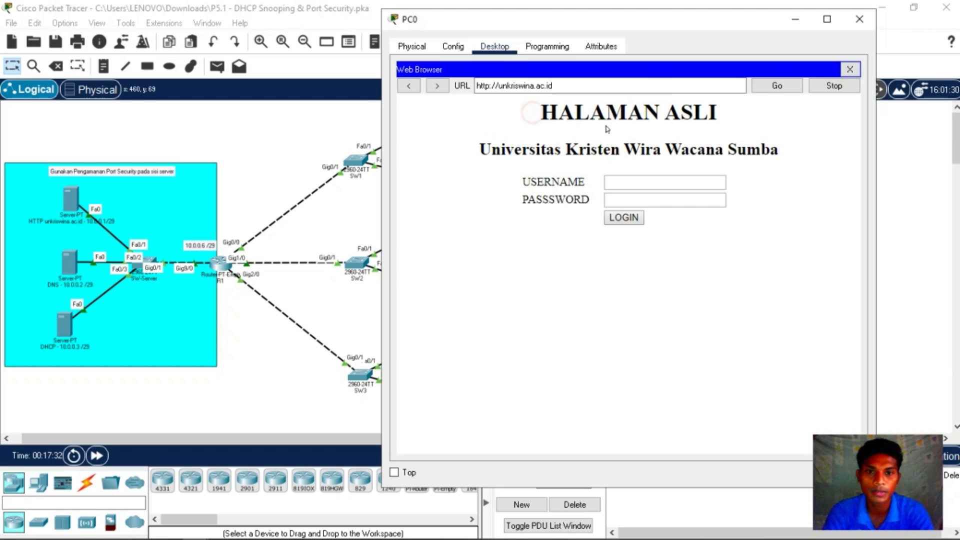
left_click(725, 298)
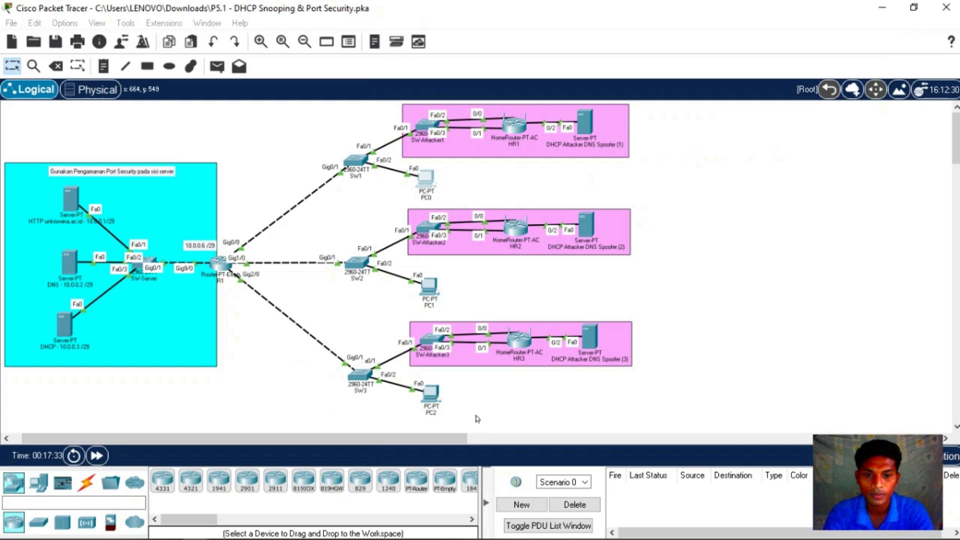
Step: Open PC2's web browser and load unkriswina.ac.id to test access to the genuine site
left_click(430, 397)
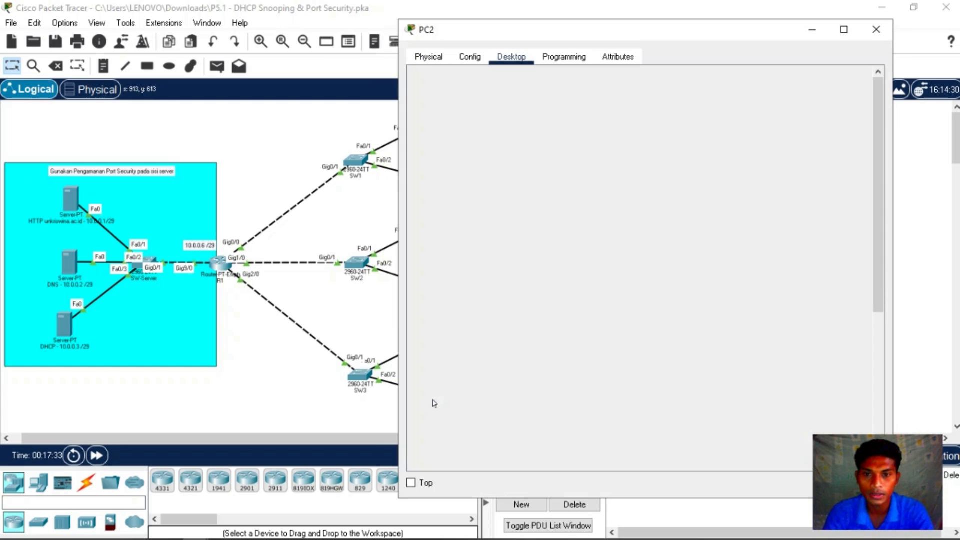
left_click(807, 96)
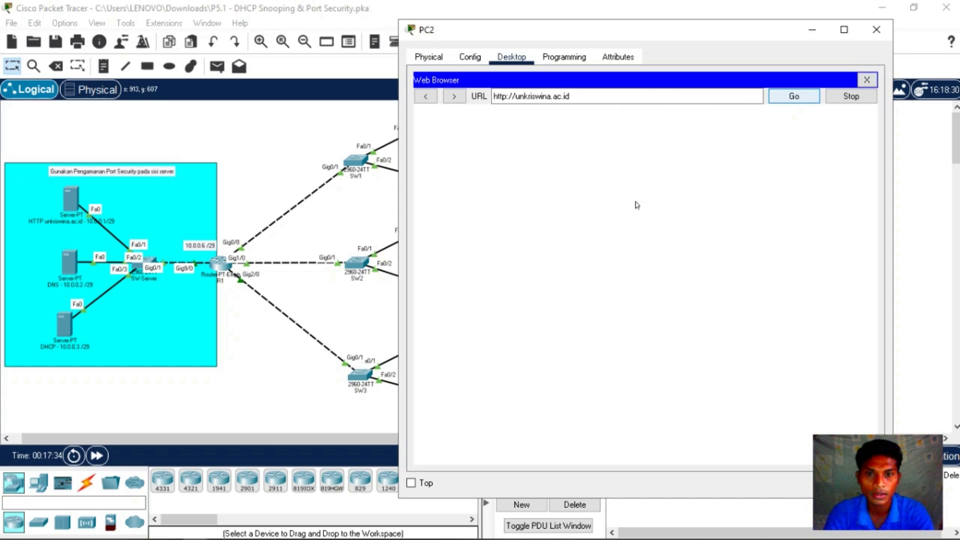
left_click(788, 102)
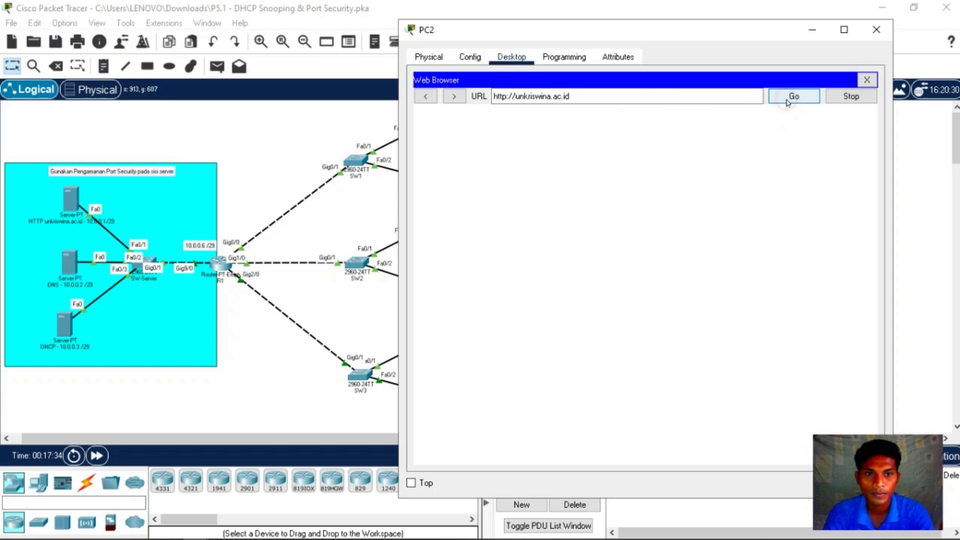
left_click(787, 103)
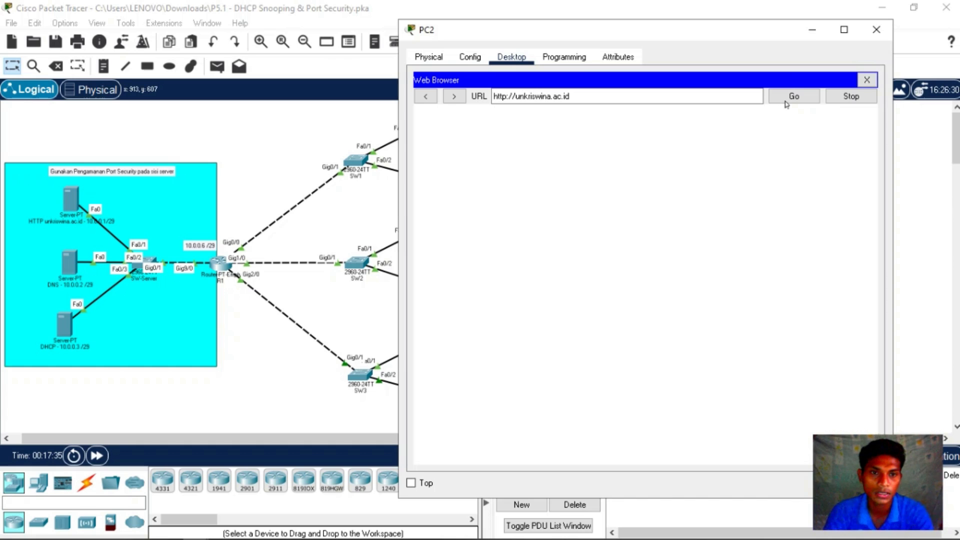
left_click(788, 99)
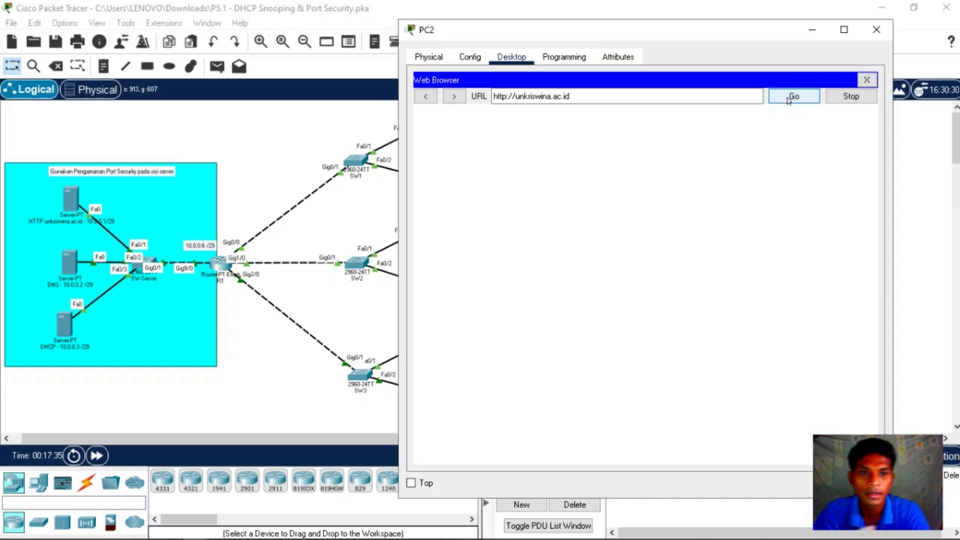
Step: Check the activity results, examine SW1's assessment items for the incorrect entry, and return to the topology
left_click(227, 407)
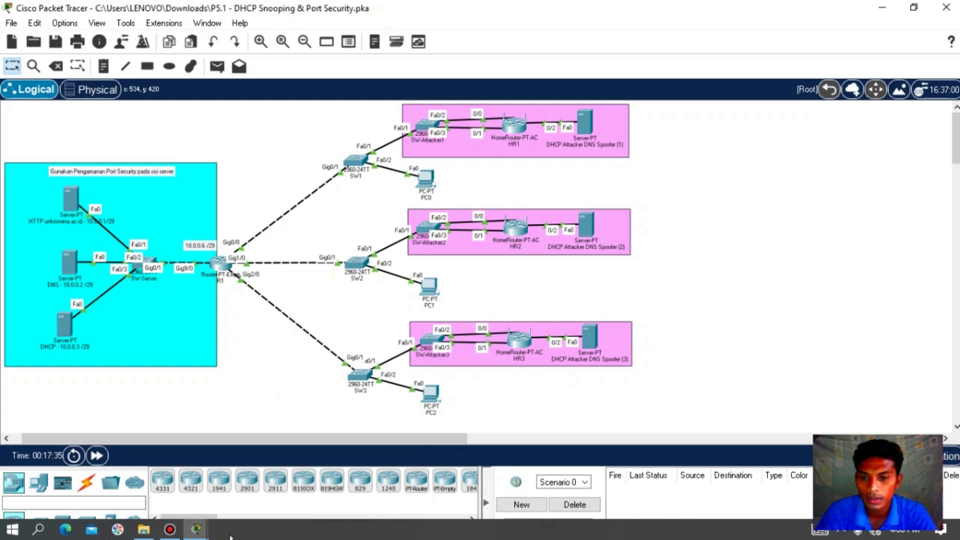
left_click(197, 529)
left_click(216, 474)
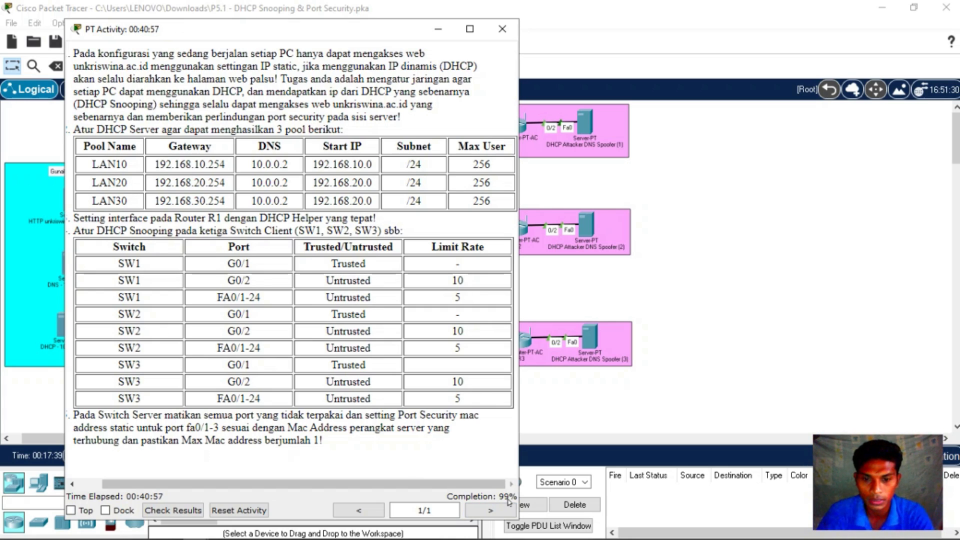
left_click(164, 510)
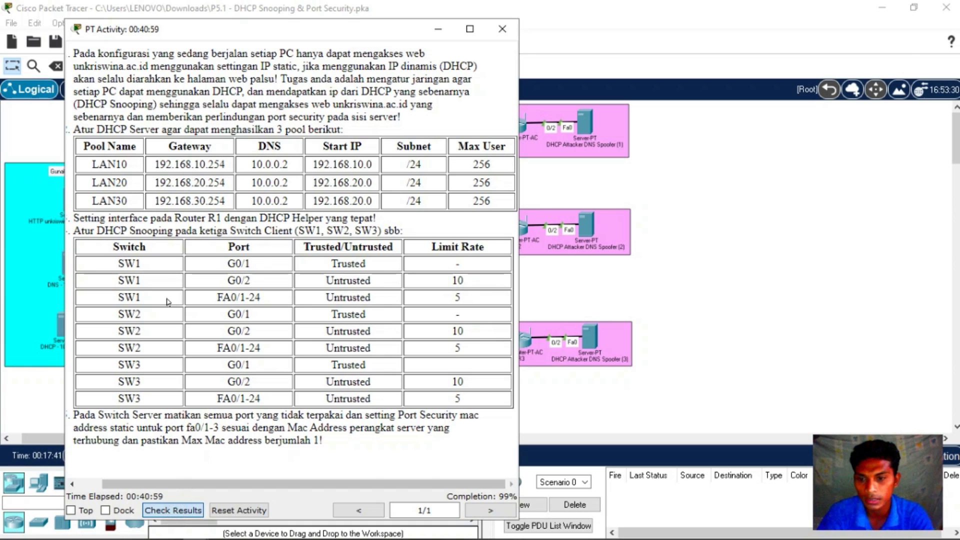
left_click(111, 101)
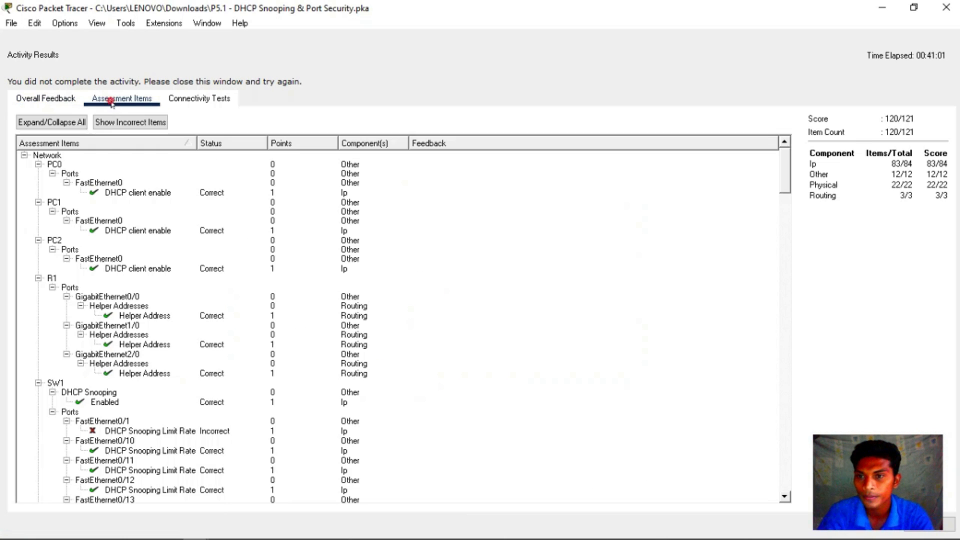
scroll(113, 345, "down", 3)
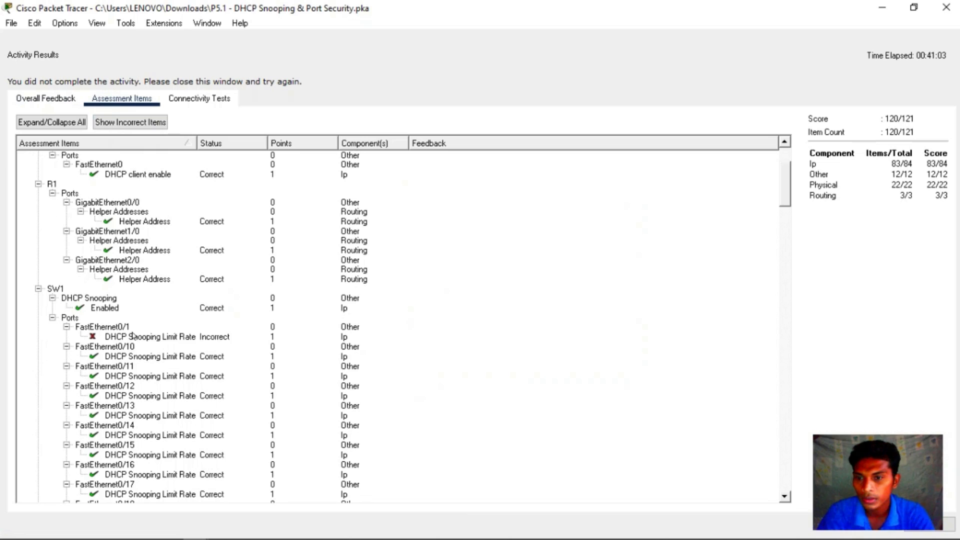
left_click(133, 335)
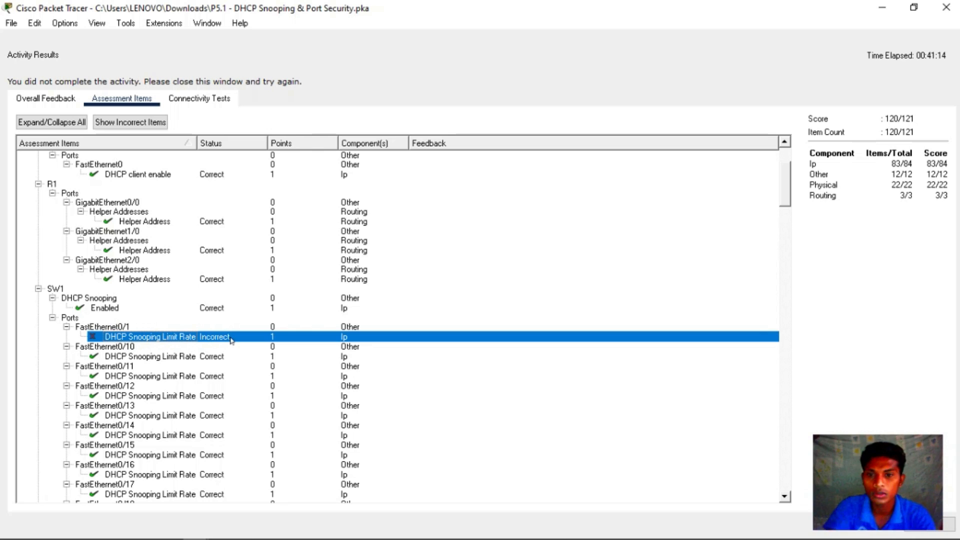
left_click(946, 8)
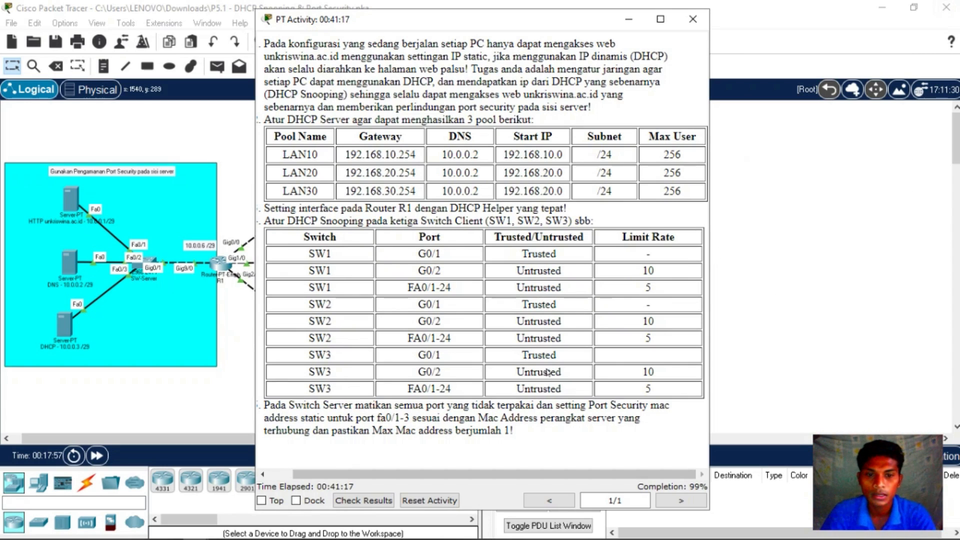
left_click(176, 396)
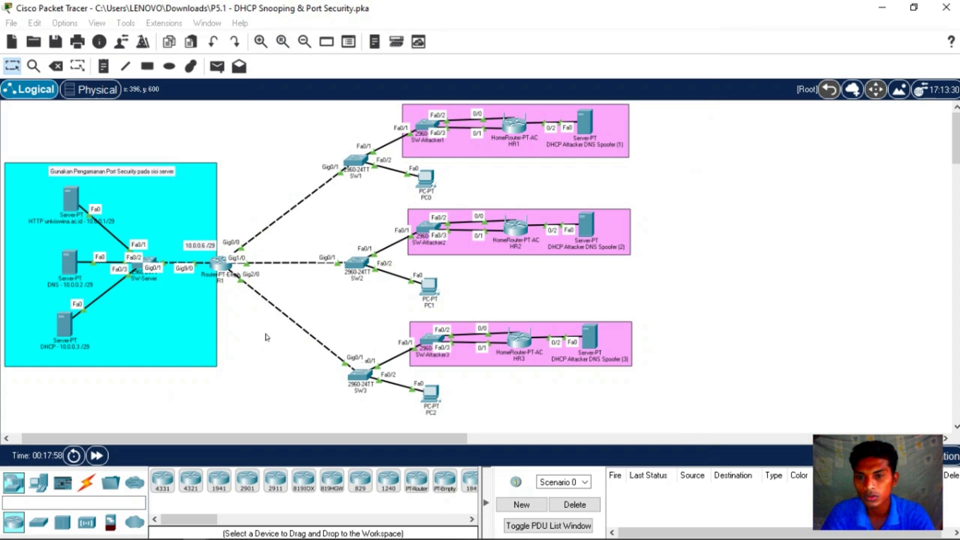
Step: Bring PC2's window back, examine the heading of its loaded web page, and close the window
left_click(200, 530)
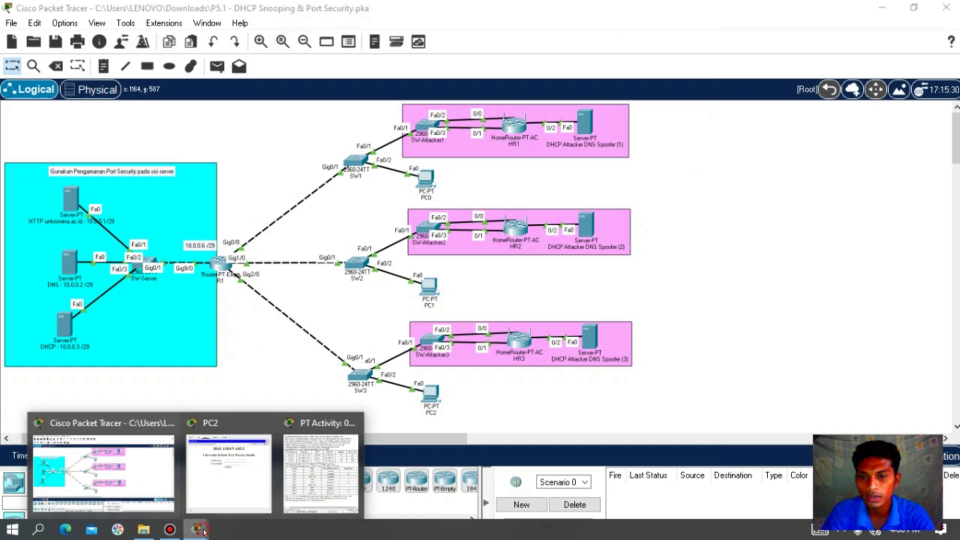
left_click(237, 478)
left_click(542, 330)
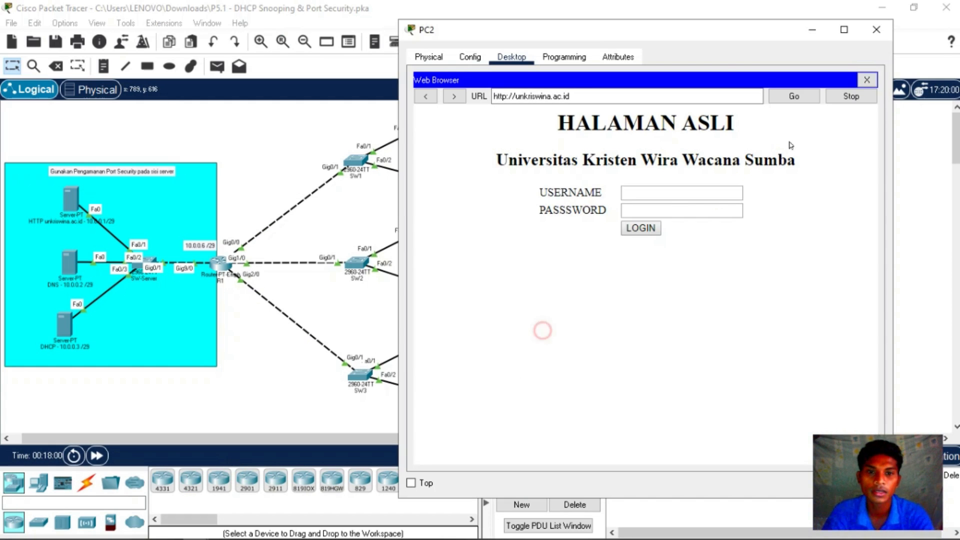
left_click_drag(701, 30, 768, 24)
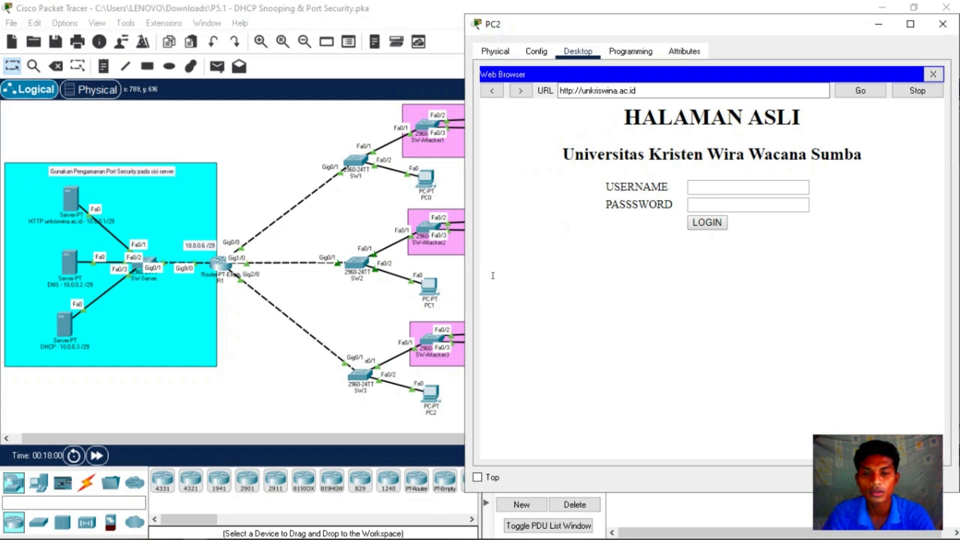
left_click_drag(693, 26, 656, 35)
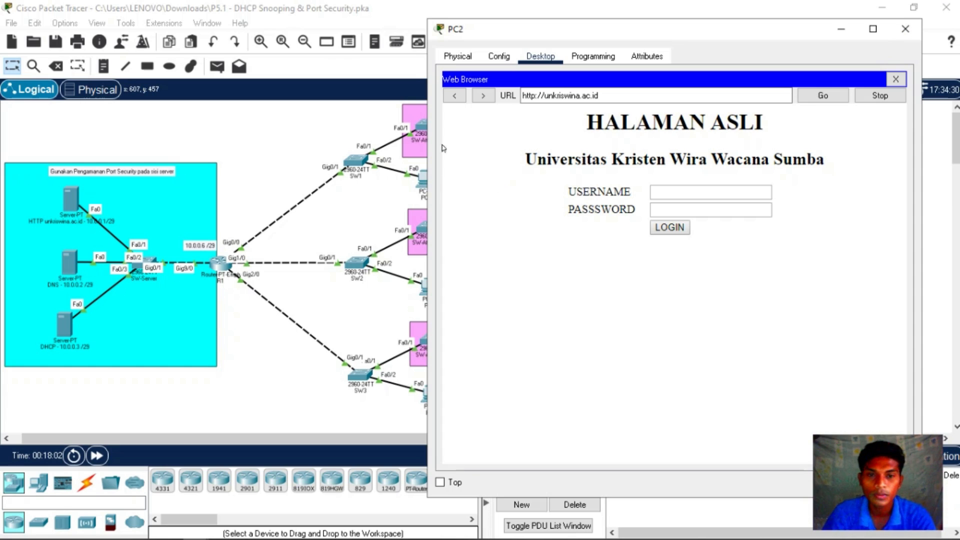
left_click(906, 29)
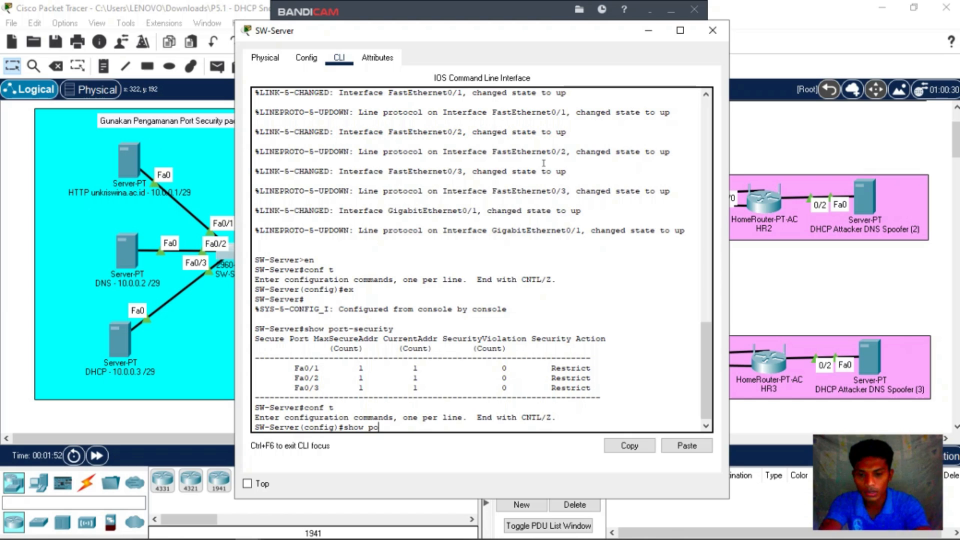
Step: Try to run show port-security from SW-Server's global configuration mode, and clear the recalled command
type("-")
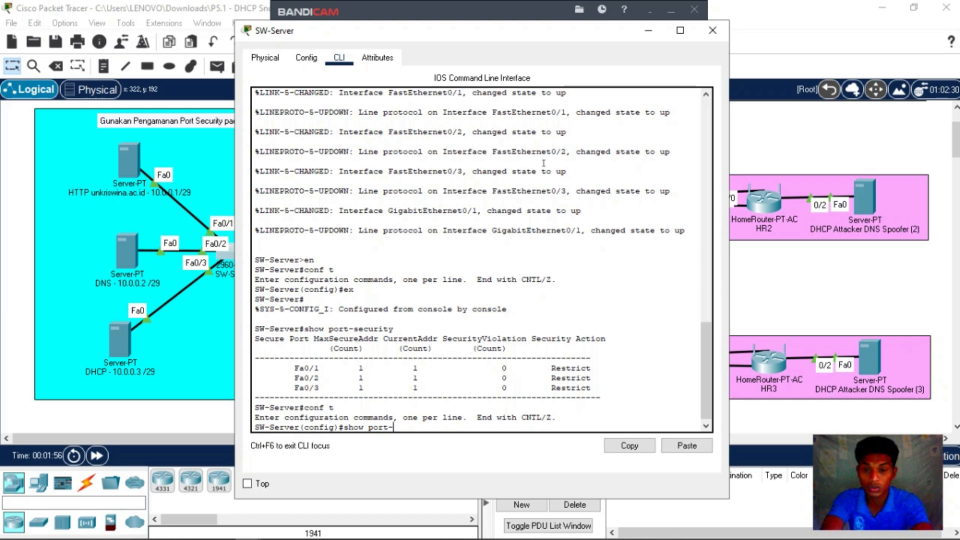
type("security")
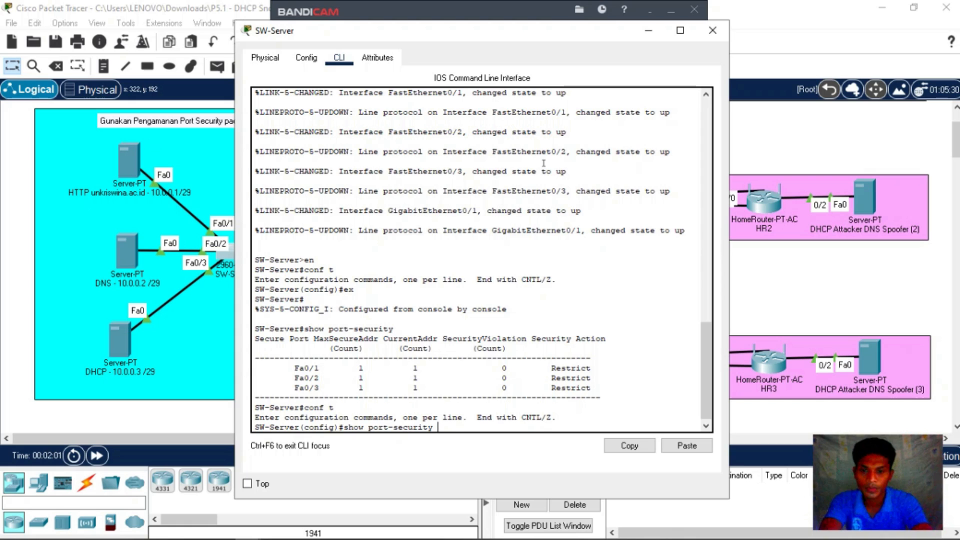
key("Return")
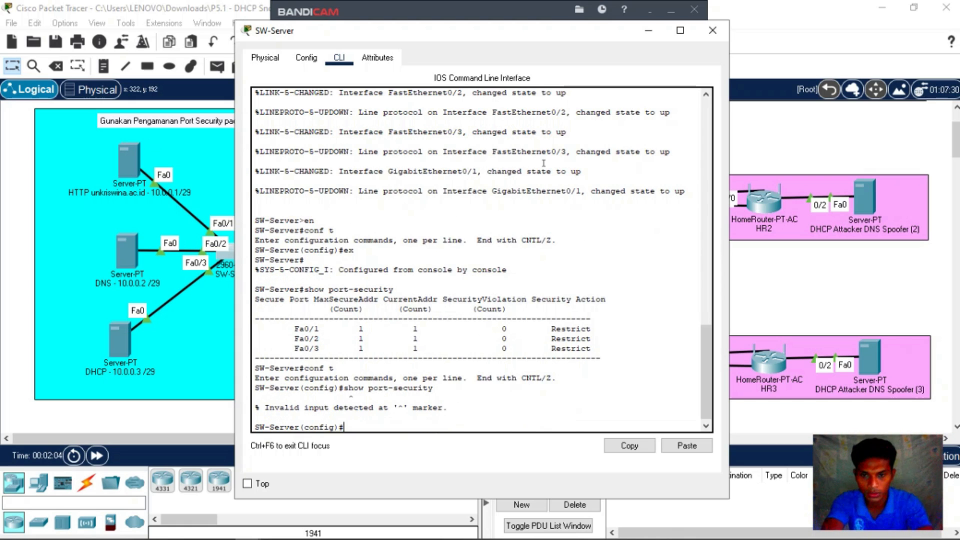
key("Up")
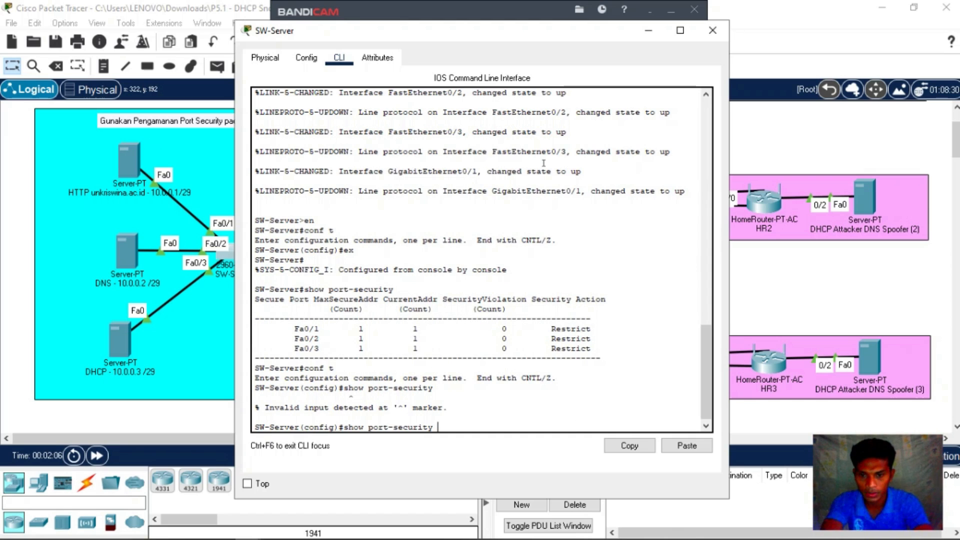
key("BackSpace")
key("BackSpace")
key("BackSpace")
key("BackSpace")
key("BackSpace")
key("BackSpace")
key("BackSpace")
key("BackSpace")
key("BackSpace")
key("BackSpace")
key("BackSpace")
key("BackSpace")
key("BackSpace")
key("BackSpace")
key("BackSpace")
key("BackSpace")
key("BackSpace")
key("BackSpace")
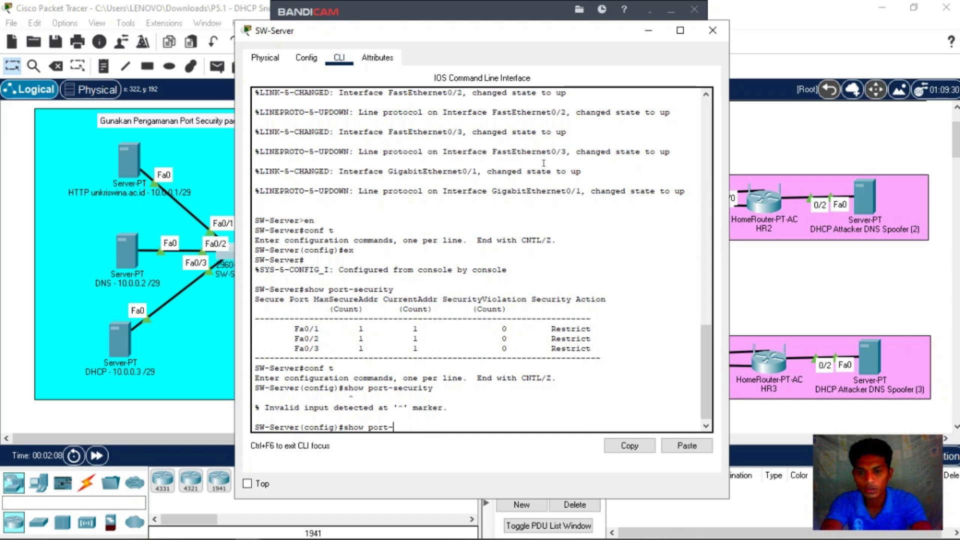
Step: Exit SW-Server's global configuration mode, display its port status with show port-security, and move the window off the SW-Server device
type("ex")
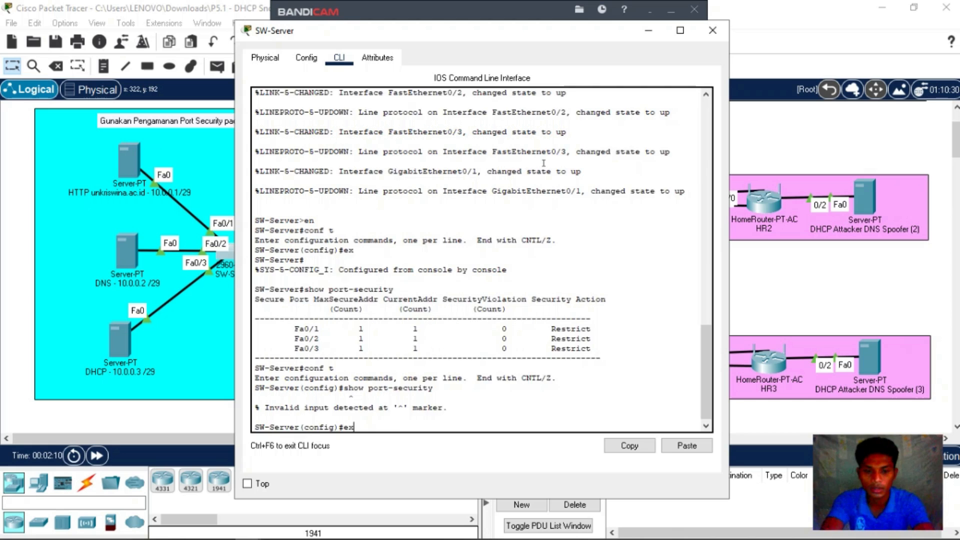
key("Return")
key("Return")
type("show port-security")
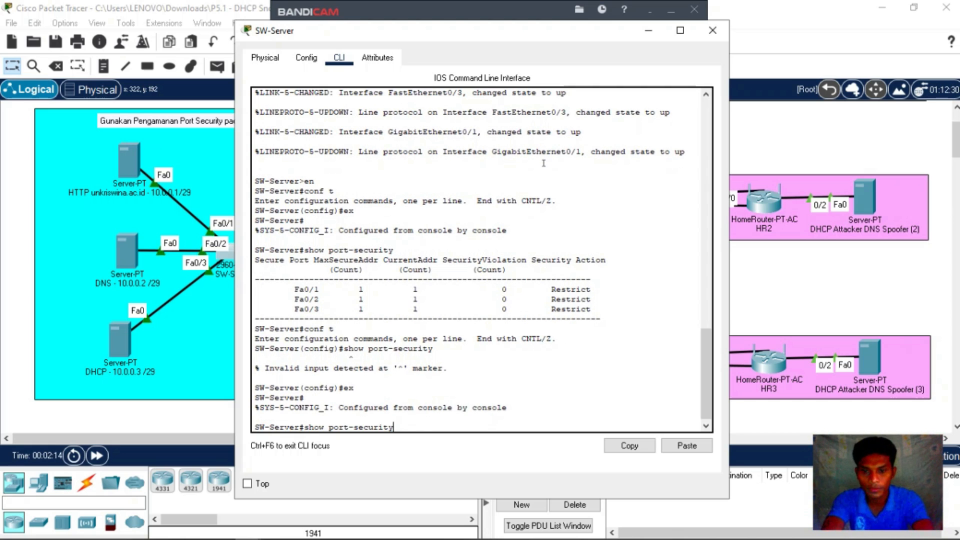
key("Return")
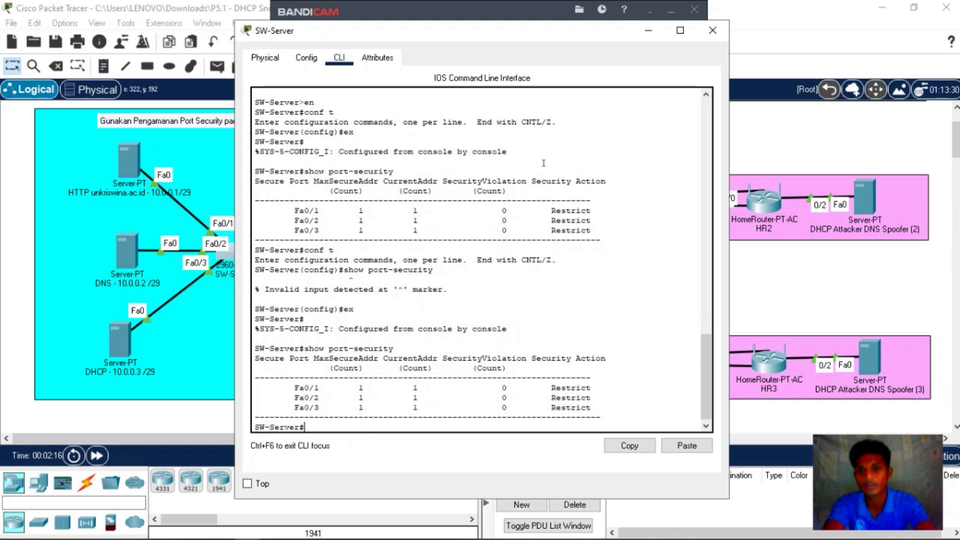
scroll(511, 408, "down", 1)
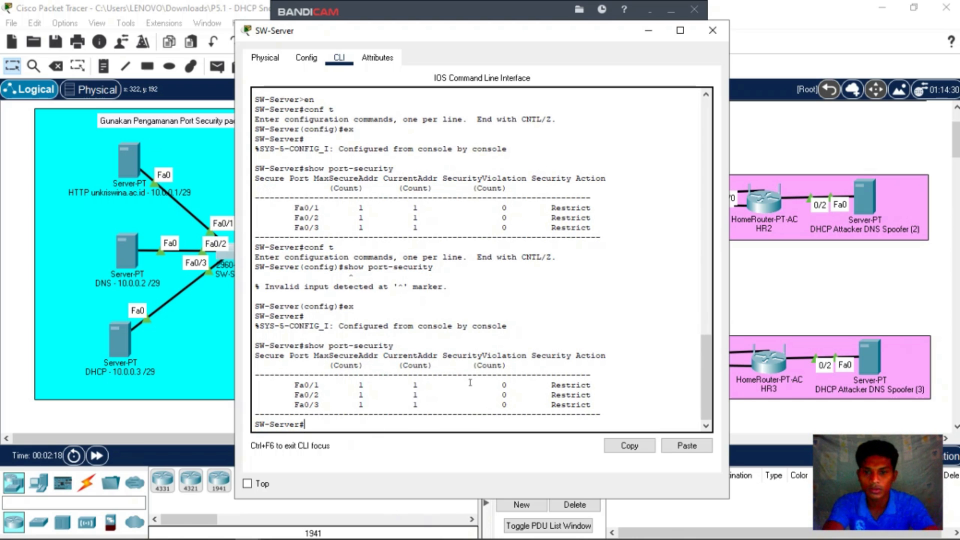
left_click_drag(364, 40, 403, 21)
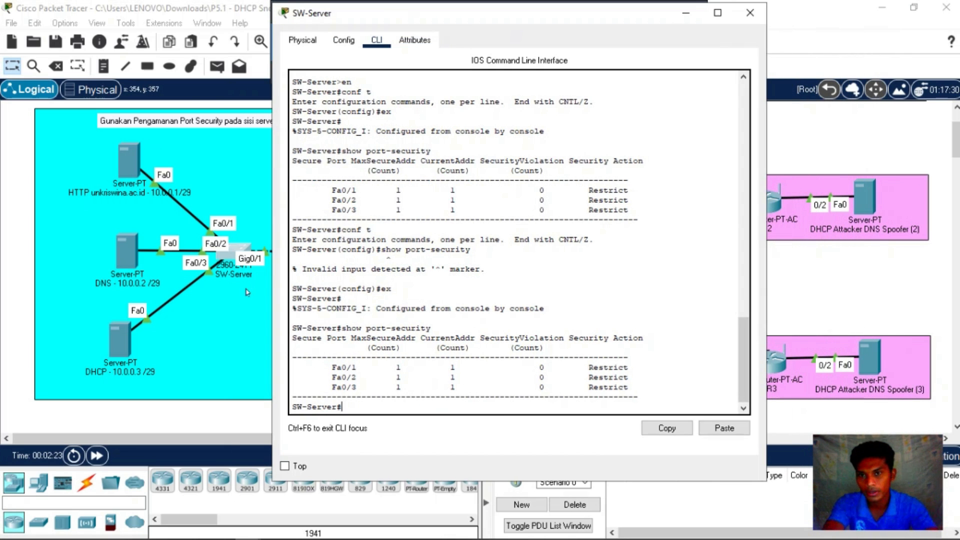